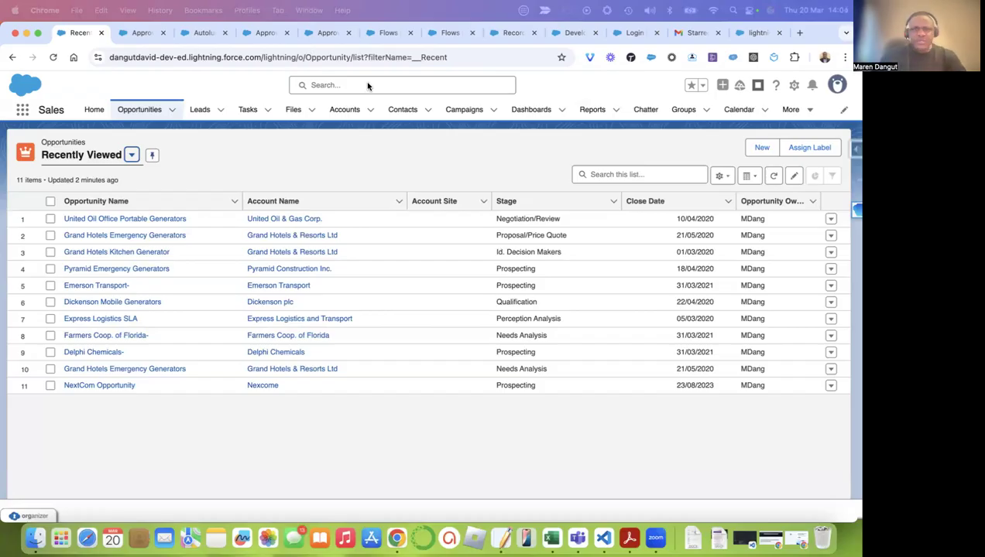
Step: Open the United Oil Office Portable Generators opportunity and display its details
{"action": "scroll", "coordinate": [480, 273], "scroll_direction": "down", "scroll_amount": 1}
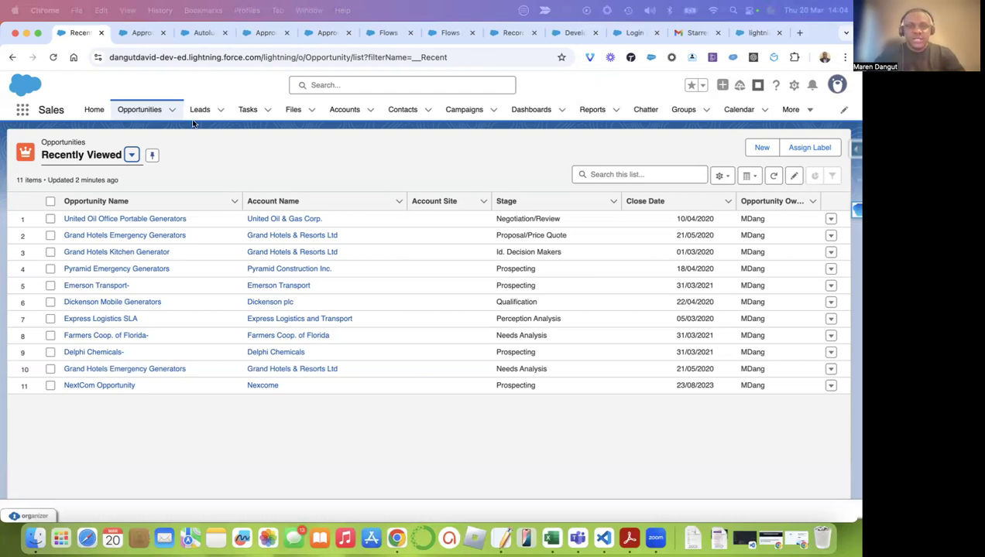
{"action": "left_click", "coordinate": [126, 219]}
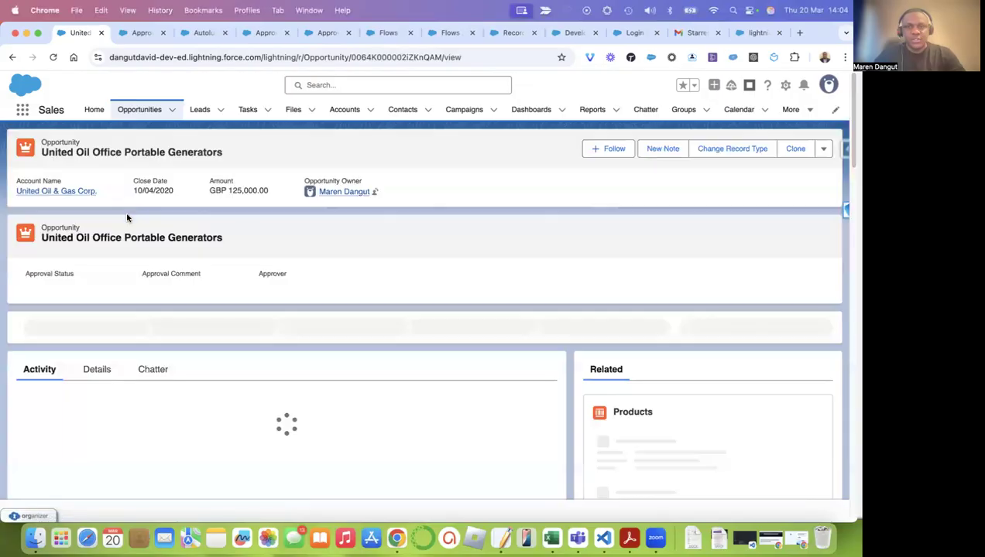
{"action": "scroll", "coordinate": [479, 352], "scroll_direction": "down", "scroll_amount": 5}
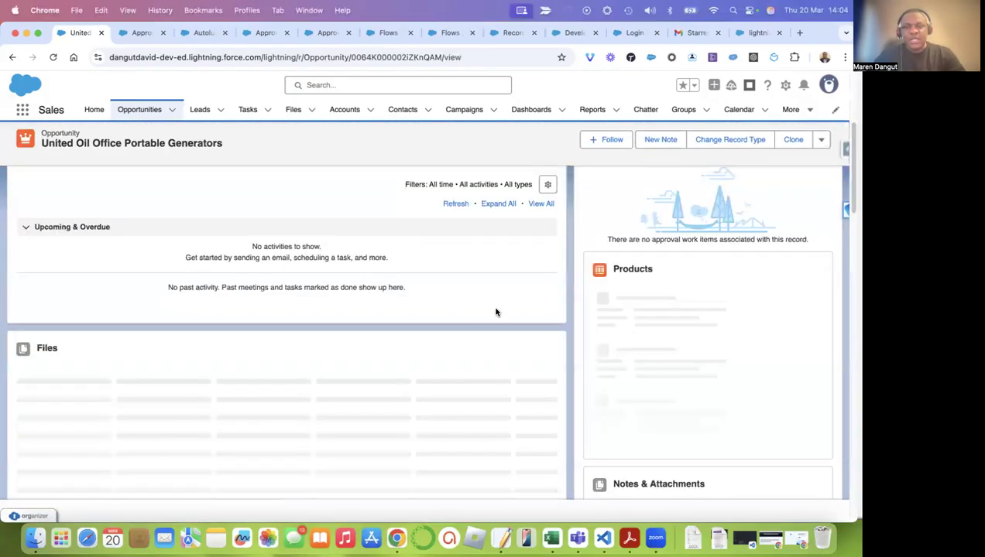
{"action": "scroll", "coordinate": [496, 329], "scroll_direction": "up", "scroll_amount": 5}
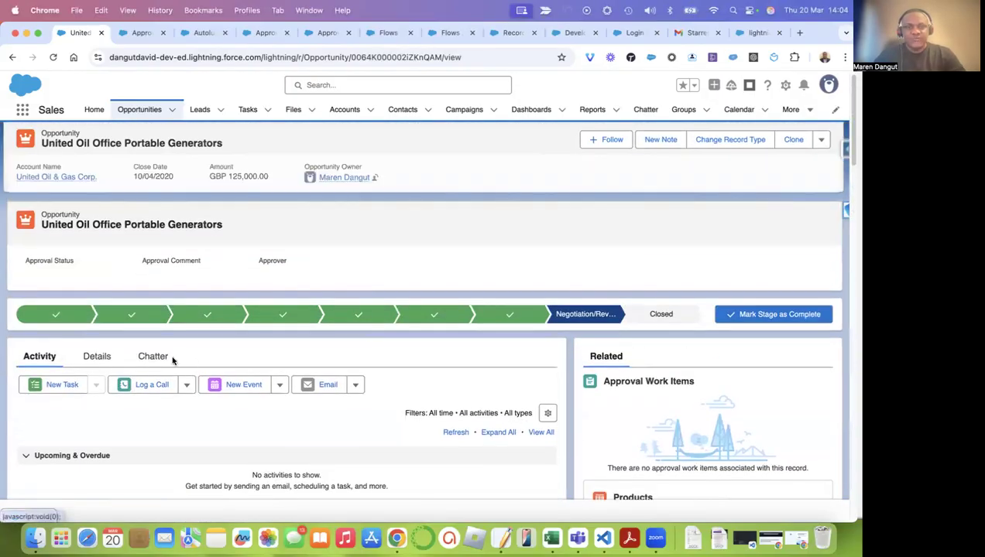
{"action": "left_click", "coordinate": [101, 361]}
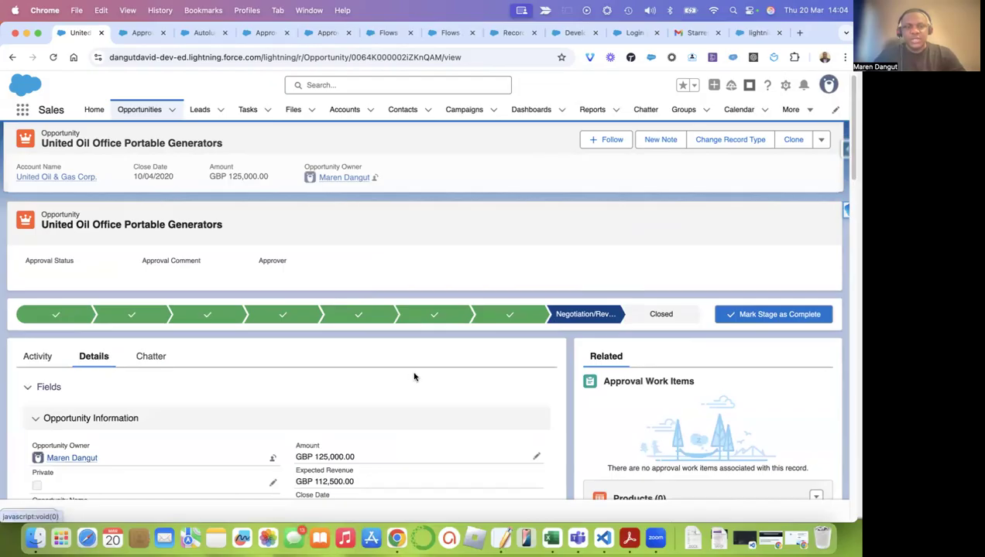
{"action": "scroll", "coordinate": [412, 378], "scroll_direction": "down", "scroll_amount": 3}
{"action": "scroll", "coordinate": [355, 322], "scroll_direction": "up", "scroll_amount": 1}
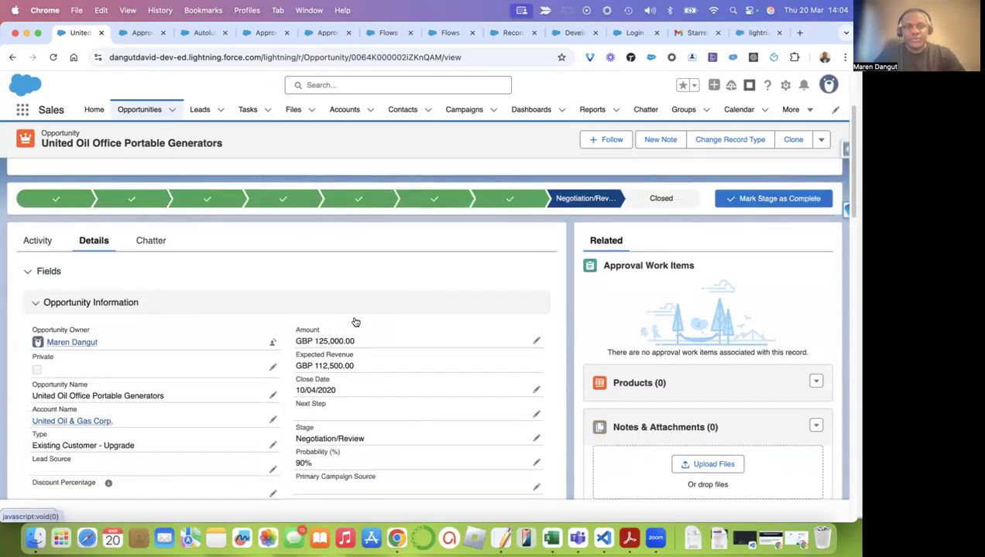
{"action": "scroll", "coordinate": [495, 313], "scroll_direction": "up", "scroll_amount": 2}
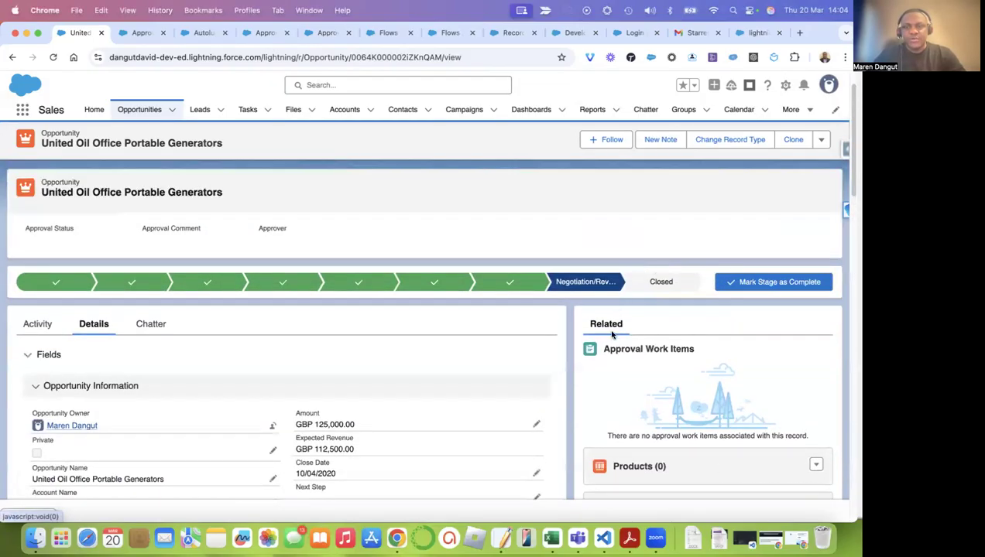
{"action": "scroll", "coordinate": [609, 341], "scroll_direction": "up", "scroll_amount": 2}
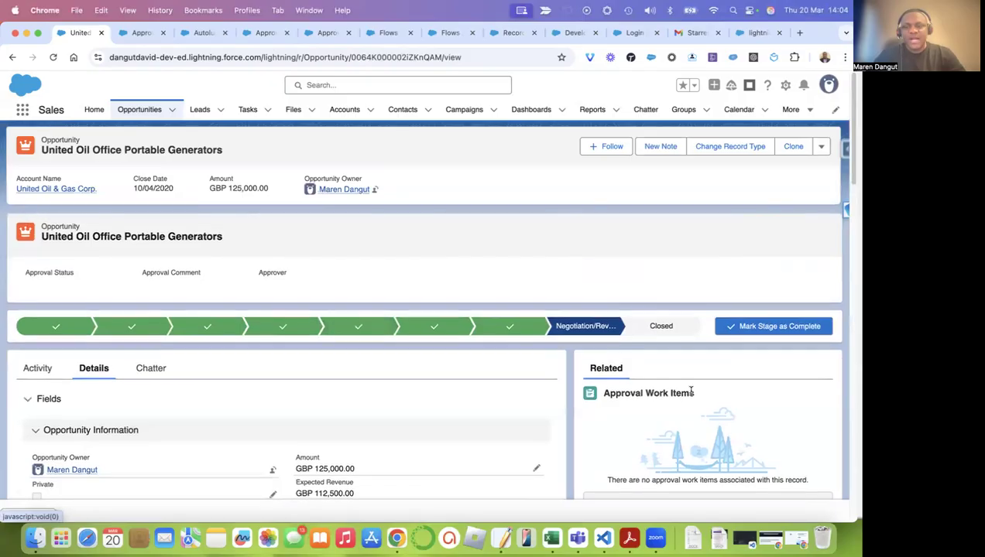
Step: Examine the opportunity's Approval Work Items section and its Approval Status and Approval Comment fields
{"action": "left_click_drag", "start_coordinate": [695, 395], "coordinate": [602, 392]}
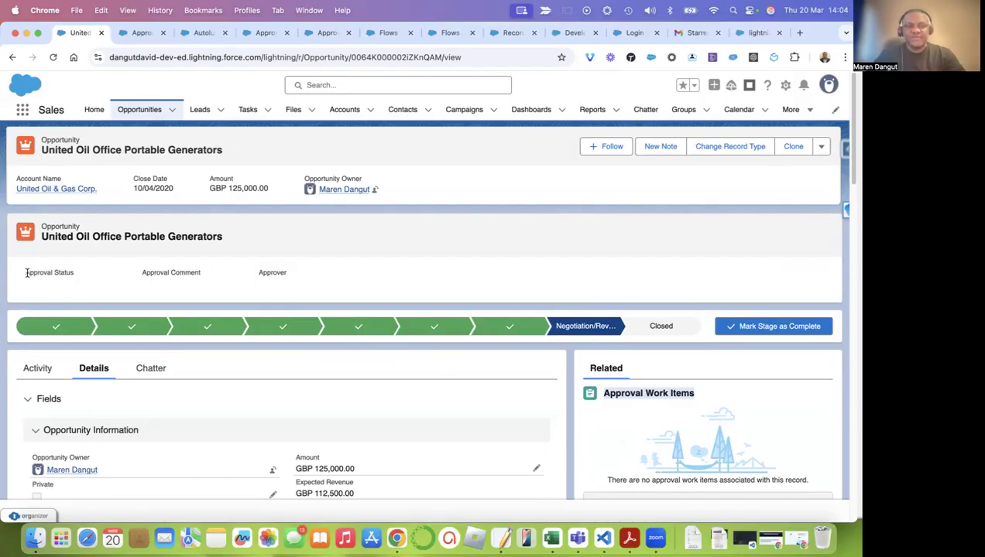
{"action": "left_click_drag", "start_coordinate": [26, 272], "coordinate": [74, 275]}
{"action": "left_click_drag", "start_coordinate": [141, 272], "coordinate": [209, 273]}
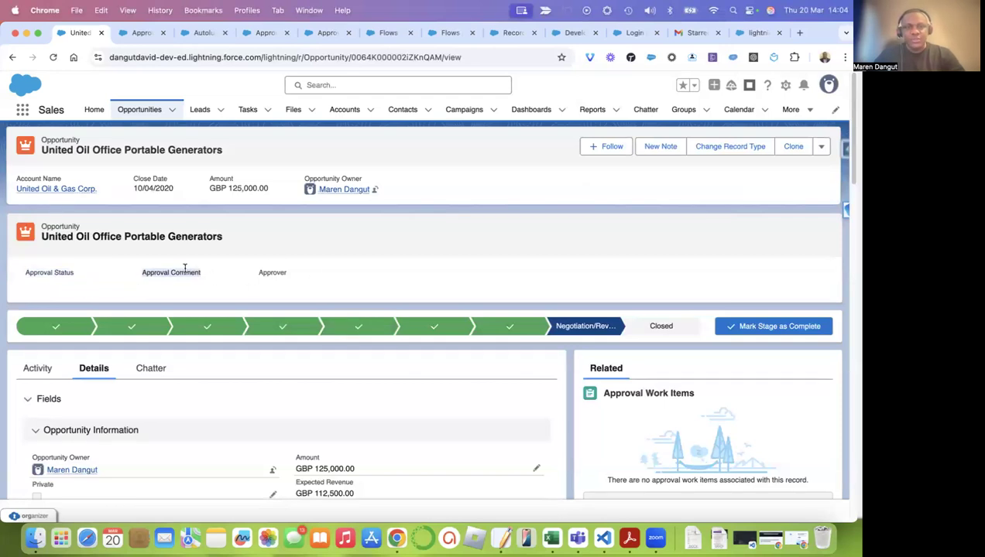
{"action": "left_click", "coordinate": [145, 272]}
{"action": "left_click_drag", "start_coordinate": [28, 270], "coordinate": [68, 274]}
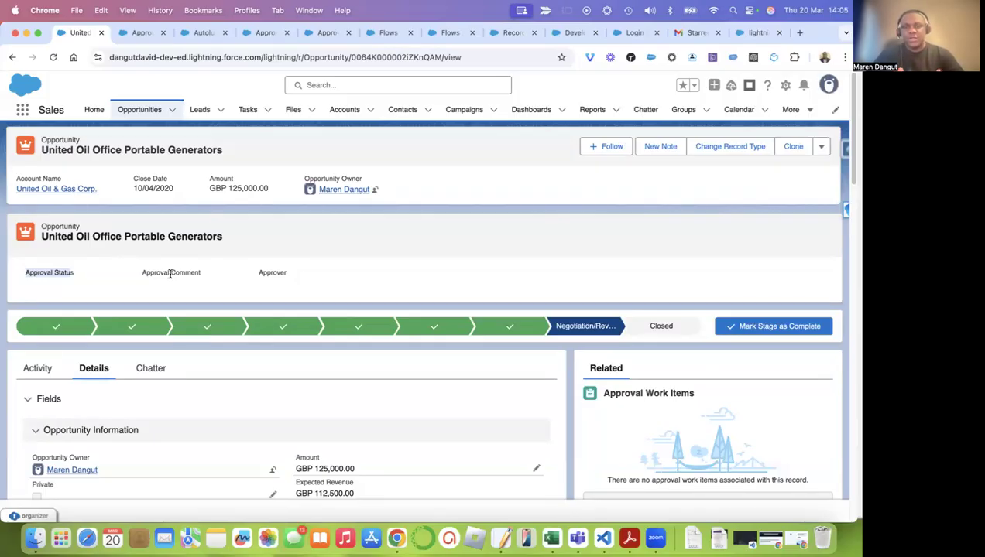
Step: Open the opportunity's Amount for editing and save the record
{"action": "scroll", "coordinate": [284, 326], "scroll_direction": "down", "scroll_amount": 2}
{"action": "scroll", "coordinate": [285, 326], "scroll_direction": "down", "scroll_amount": 3}
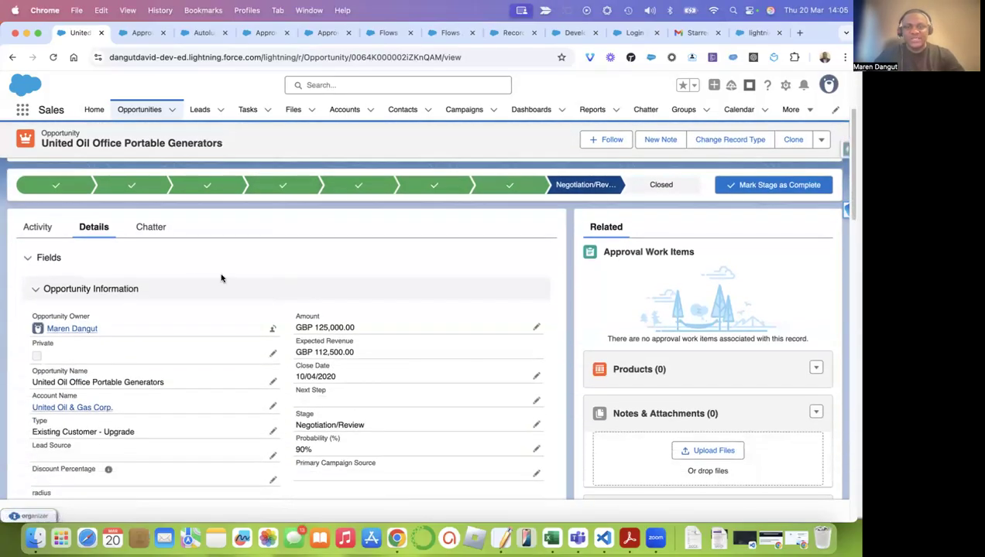
{"action": "left_click", "coordinate": [536, 327]}
{"action": "scroll", "coordinate": [418, 336], "scroll_direction": "down", "scroll_amount": 4}
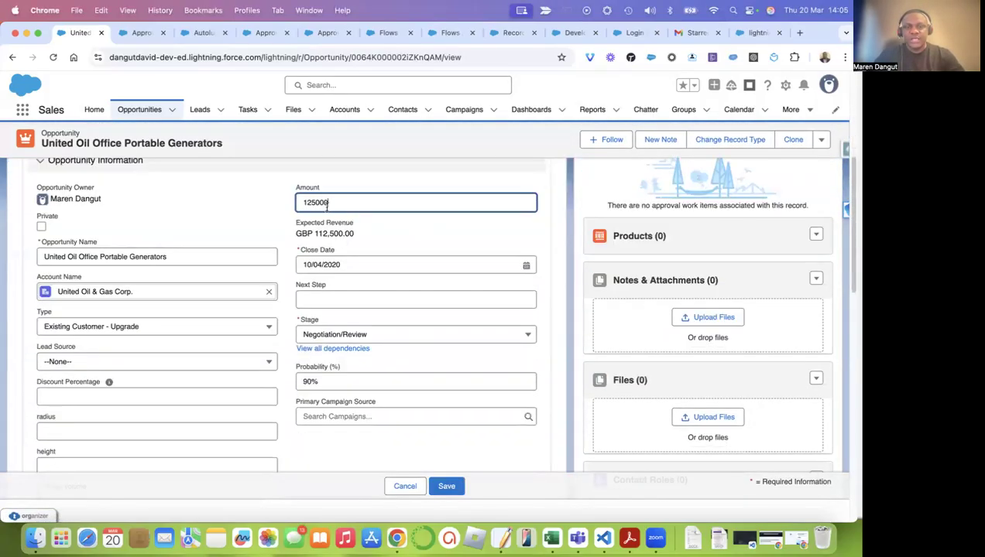
{"action": "left_click", "coordinate": [296, 191]}
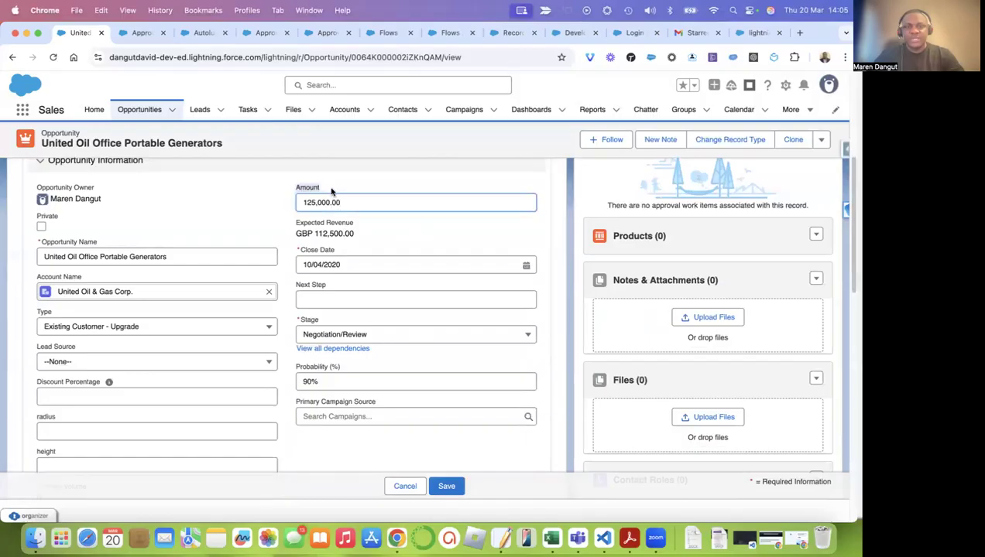
{"action": "scroll", "coordinate": [361, 292], "scroll_direction": "down", "scroll_amount": 2}
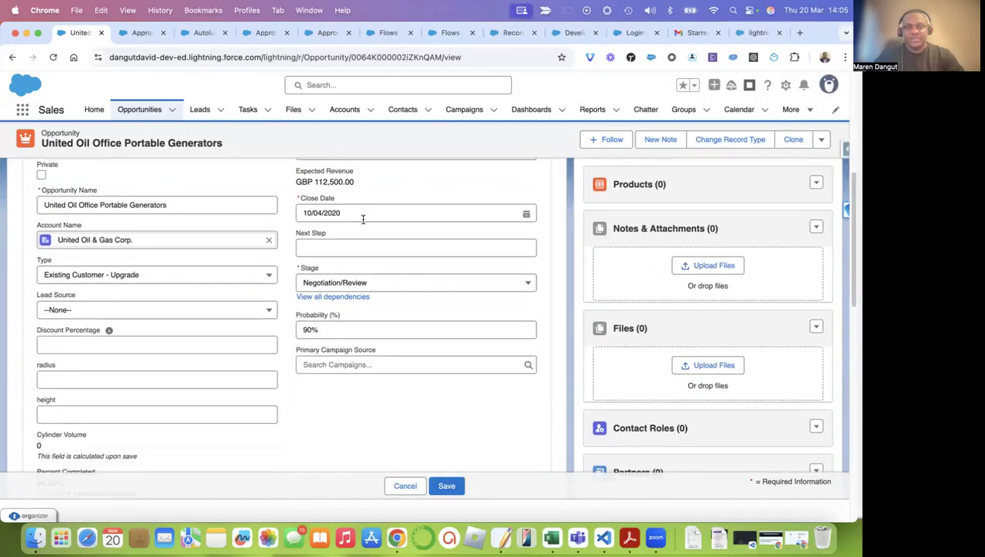
{"action": "scroll", "coordinate": [344, 217], "scroll_direction": "up", "scroll_amount": 3}
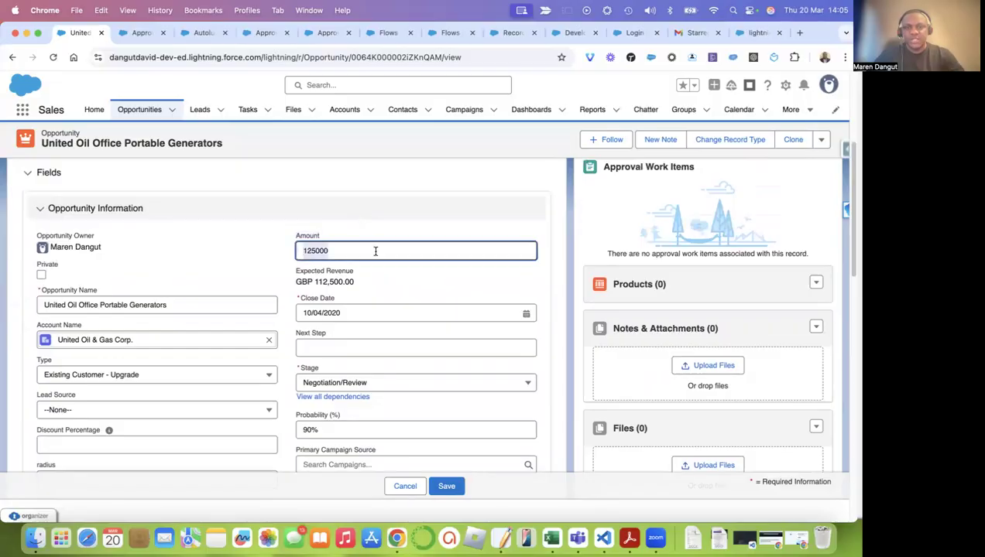
{"action": "left_click", "coordinate": [445, 486]}
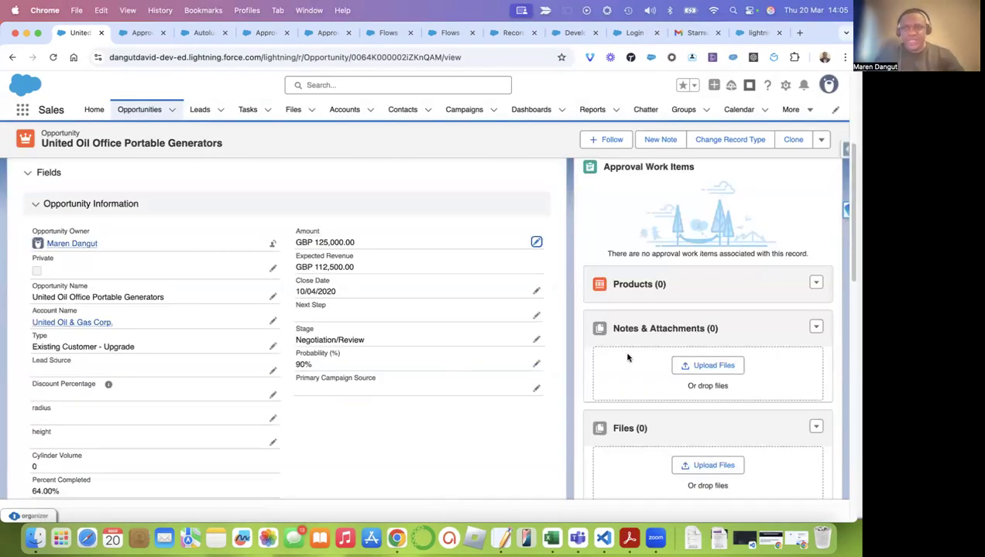
Step: Reload the opportunity record to refresh its Approval Work Items
{"action": "scroll", "coordinate": [628, 352], "scroll_direction": "up", "scroll_amount": 3}
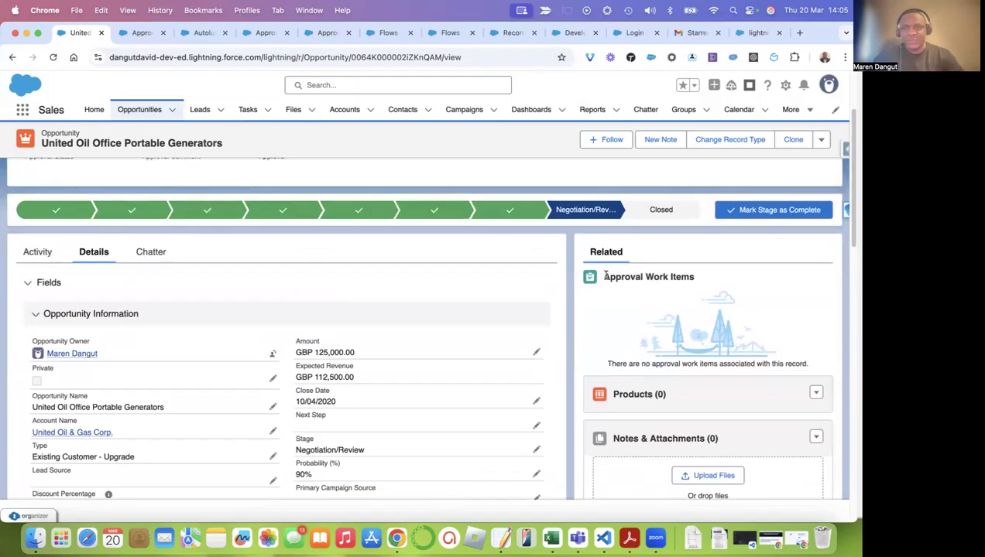
{"action": "left_click_drag", "start_coordinate": [606, 275], "coordinate": [640, 290]}
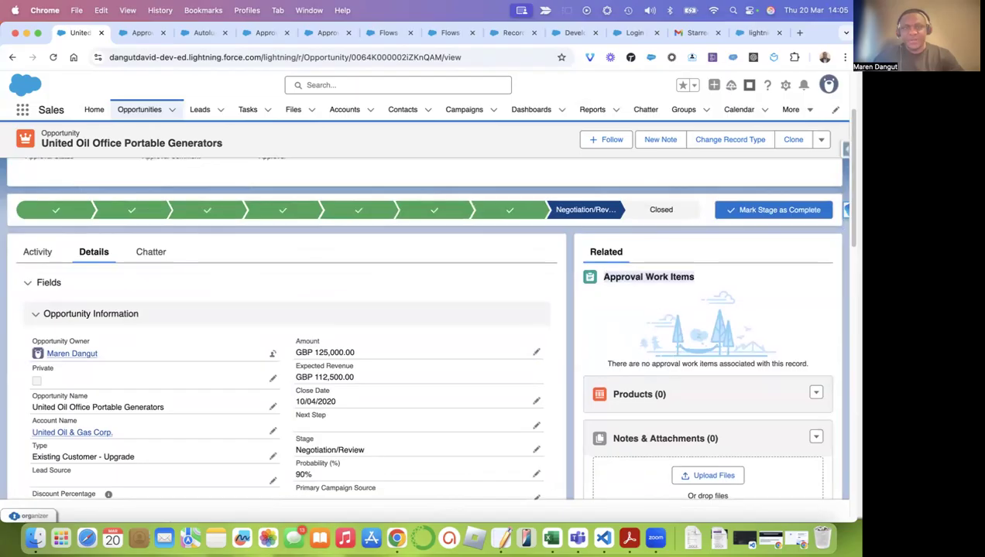
{"action": "left_click", "coordinate": [53, 59]}
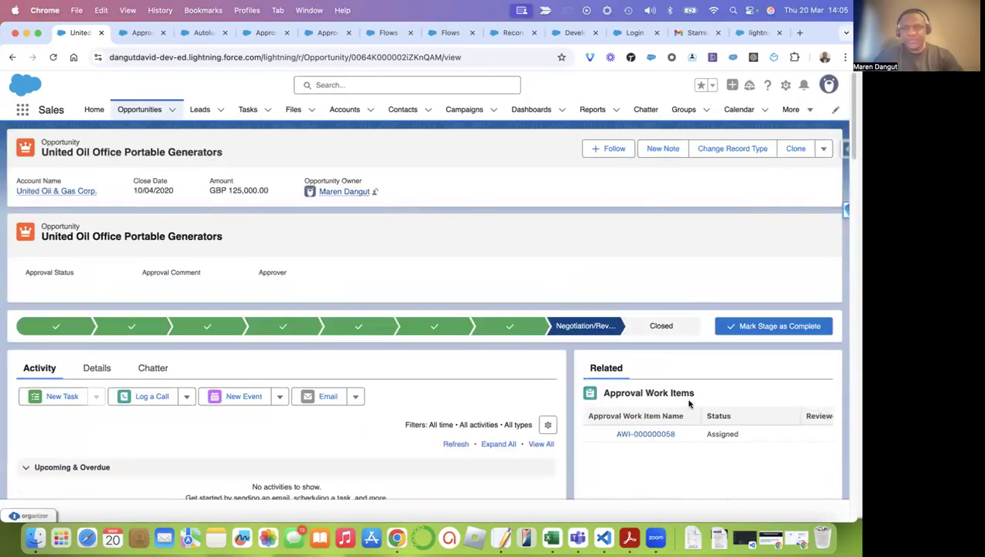
Step: Complete the Work Guide's Manager Input with the decision Approve and the comment "I have approved this record go ahead normally"
{"action": "scroll", "coordinate": [688, 404], "scroll_direction": "down", "scroll_amount": 2}
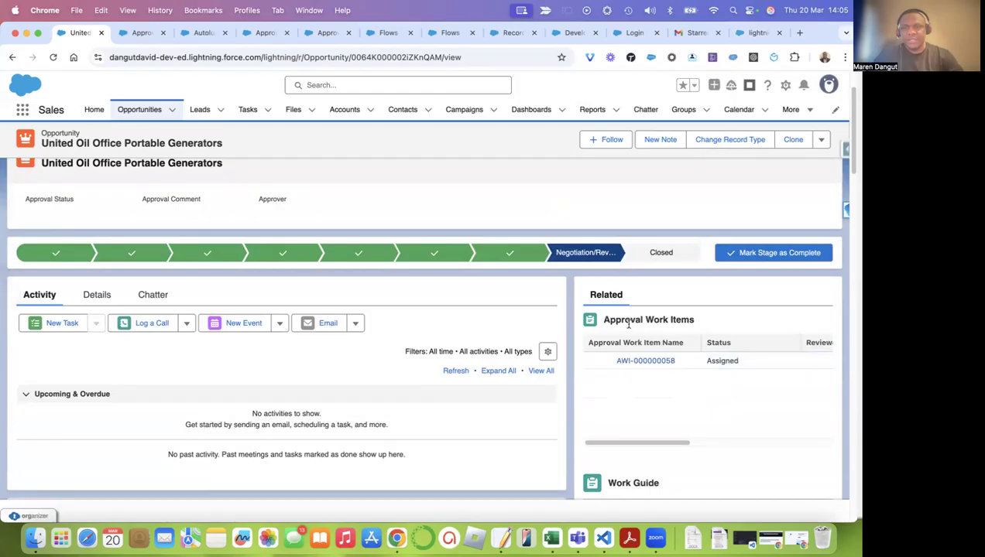
{"action": "scroll", "coordinate": [632, 318], "scroll_direction": "down", "scroll_amount": 5}
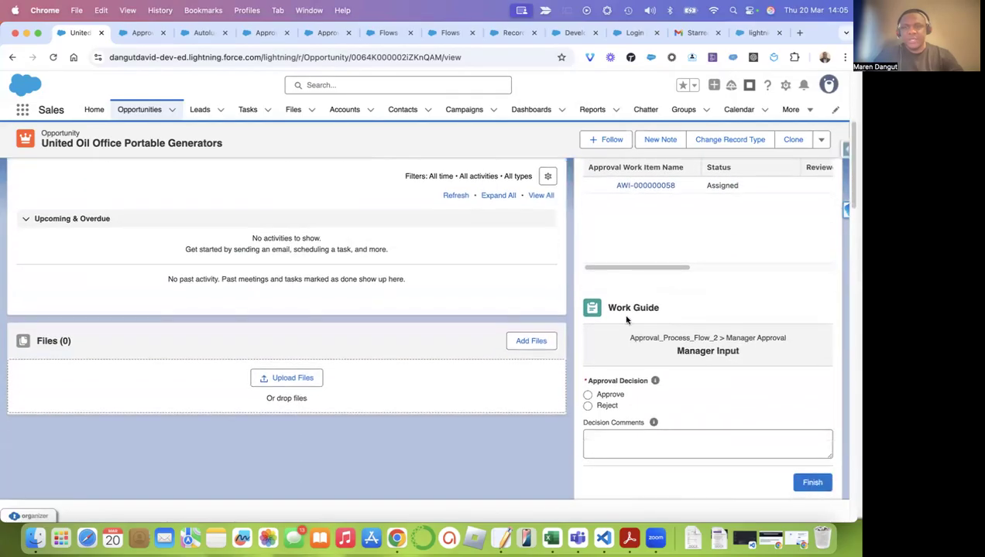
{"action": "left_click_drag", "start_coordinate": [610, 307], "coordinate": [636, 307]}
{"action": "scroll", "coordinate": [702, 359], "scroll_direction": "down", "scroll_amount": 1}
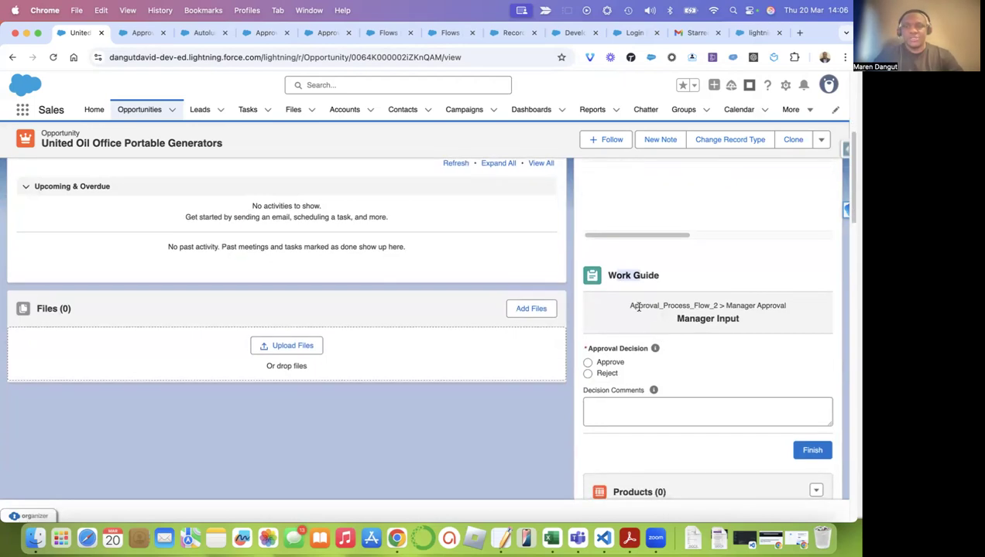
{"action": "left_click", "coordinate": [588, 363]}
{"action": "left_click", "coordinate": [597, 400]}
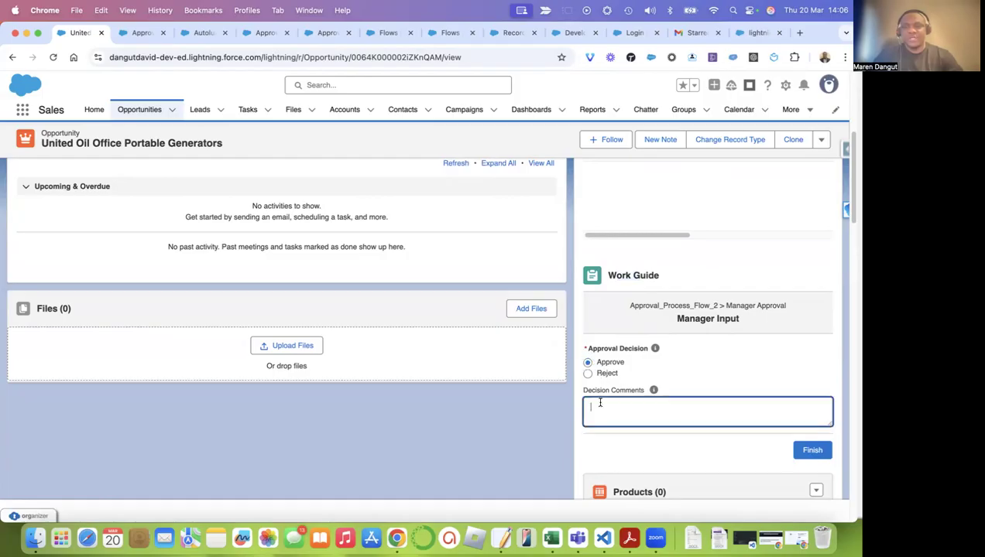
{"action": "type", "text": "I have a"}
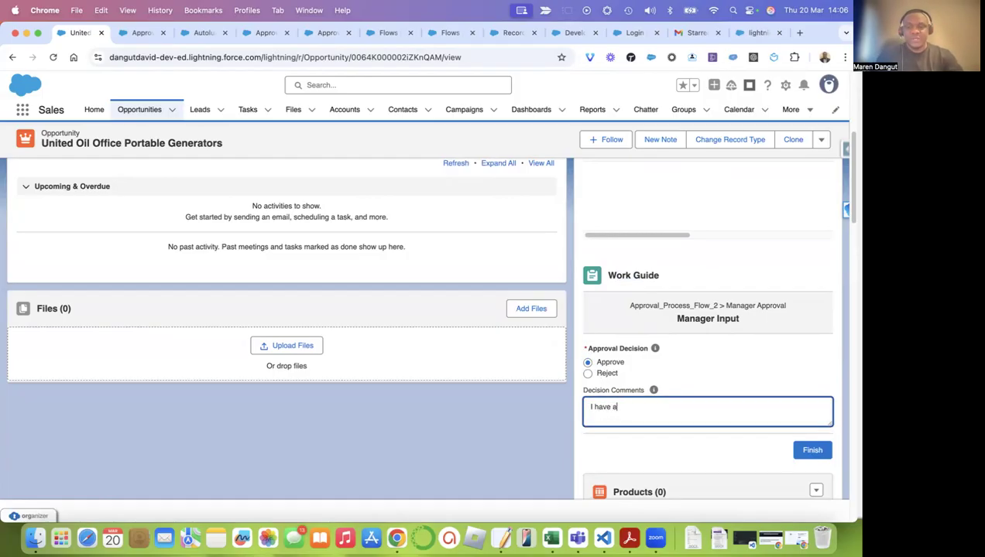
{"action": "type", "text": "pproved this record go ahead not"}
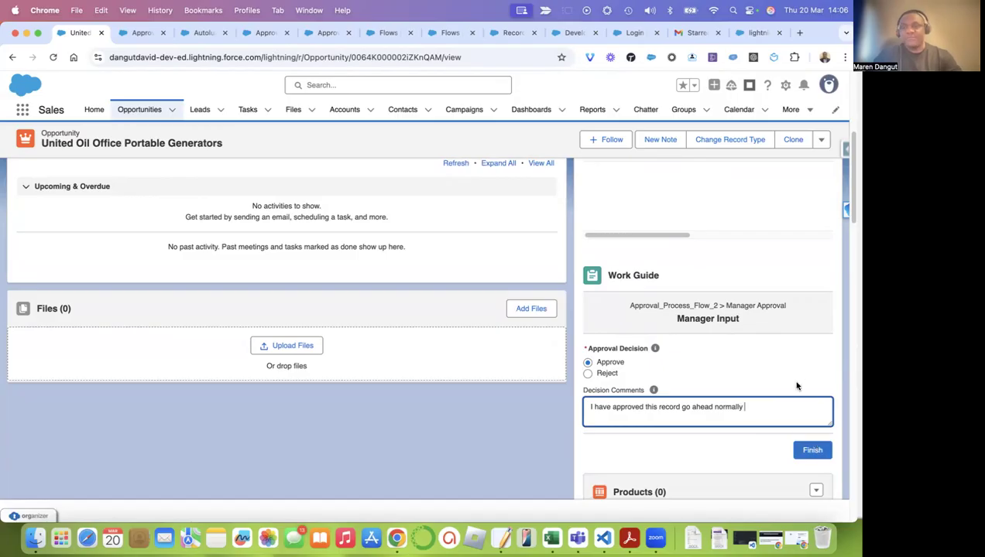
{"action": "left_click", "coordinate": [805, 444]}
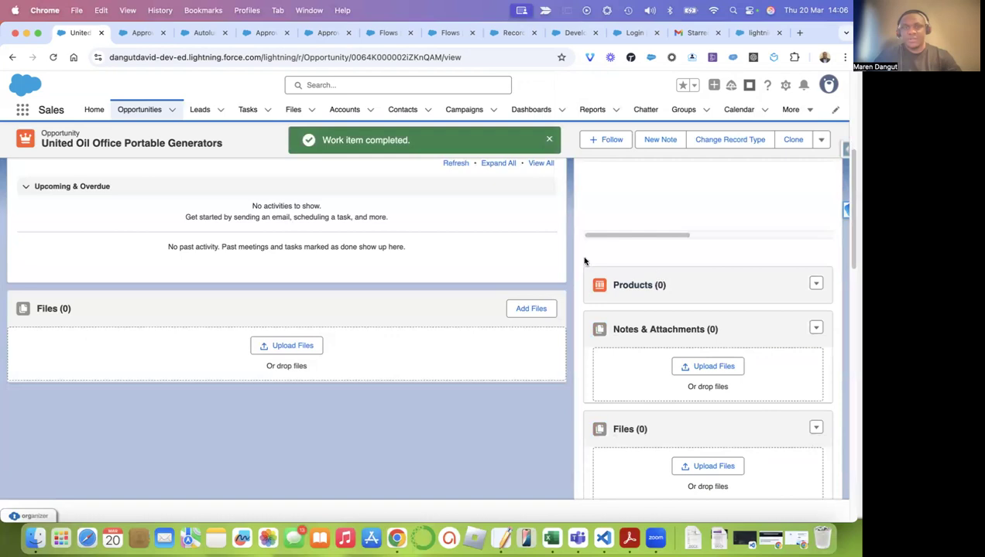
Step: Check the Approval Status and Approval Comment in the opportunity's summary
{"action": "scroll", "coordinate": [686, 318], "scroll_direction": "up", "scroll_amount": 3}
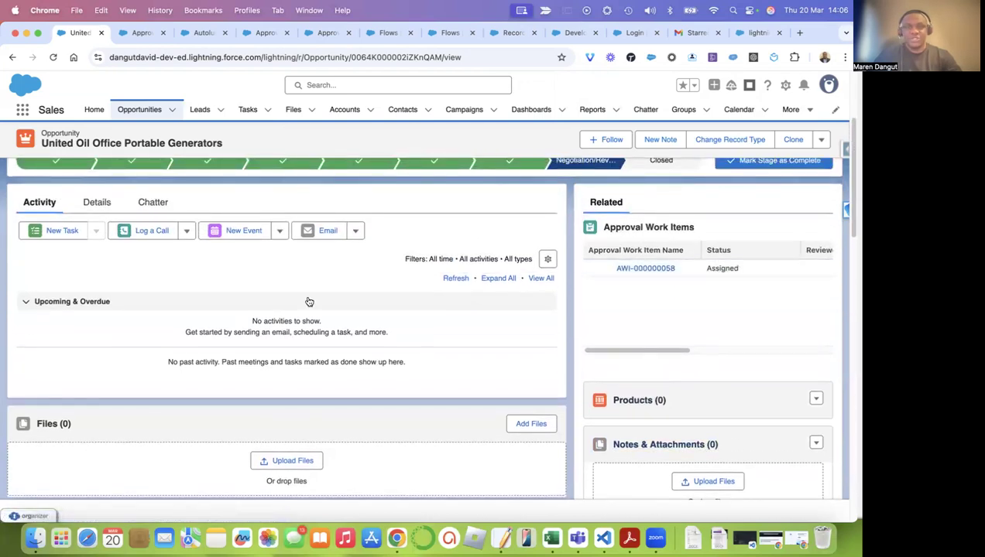
{"action": "scroll", "coordinate": [242, 257], "scroll_direction": "up", "scroll_amount": 3}
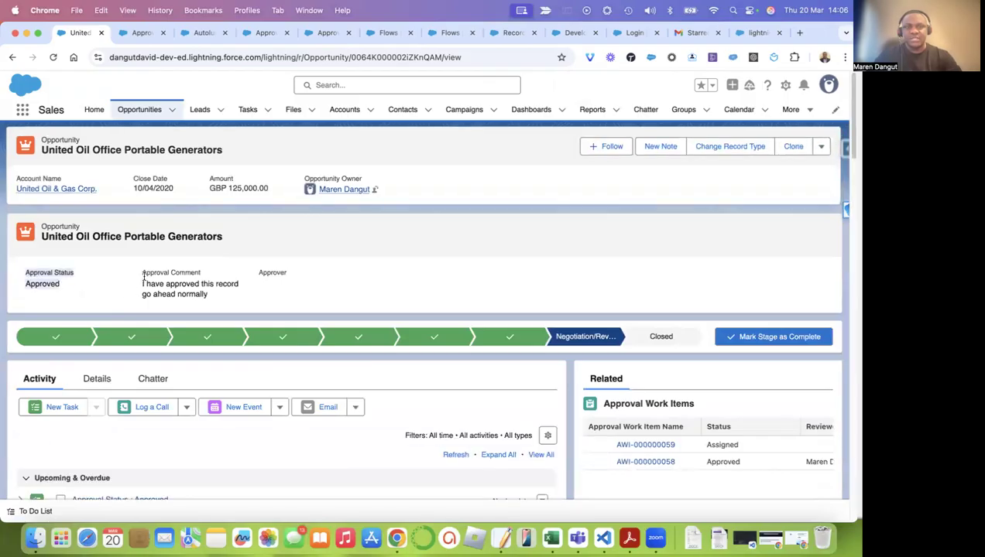
{"action": "left_click_drag", "start_coordinate": [143, 275], "coordinate": [216, 287]}
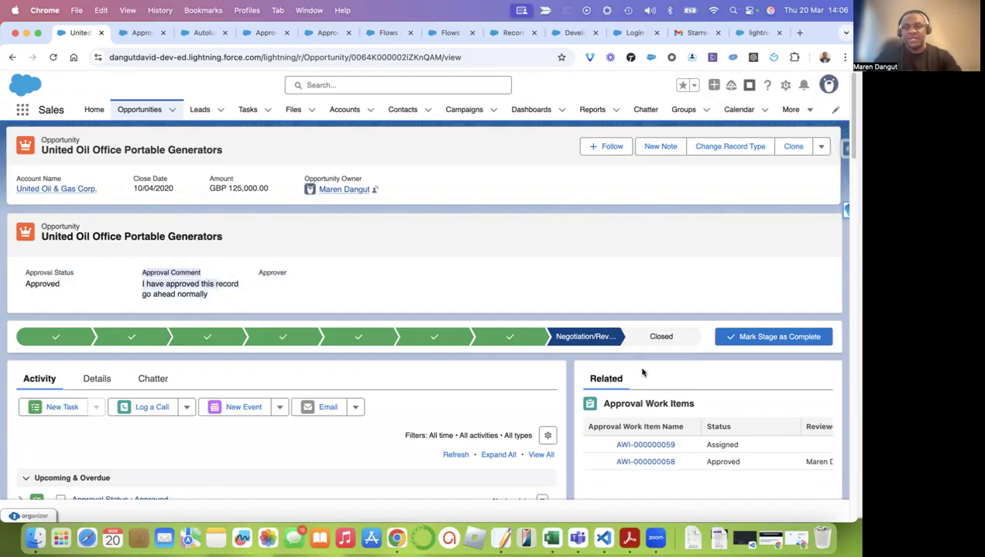
Step: Examine the status, reviewer, assignee and comments of the entries in the Approval Work Items table
{"action": "scroll", "coordinate": [658, 394], "scroll_direction": "down", "scroll_amount": 4}
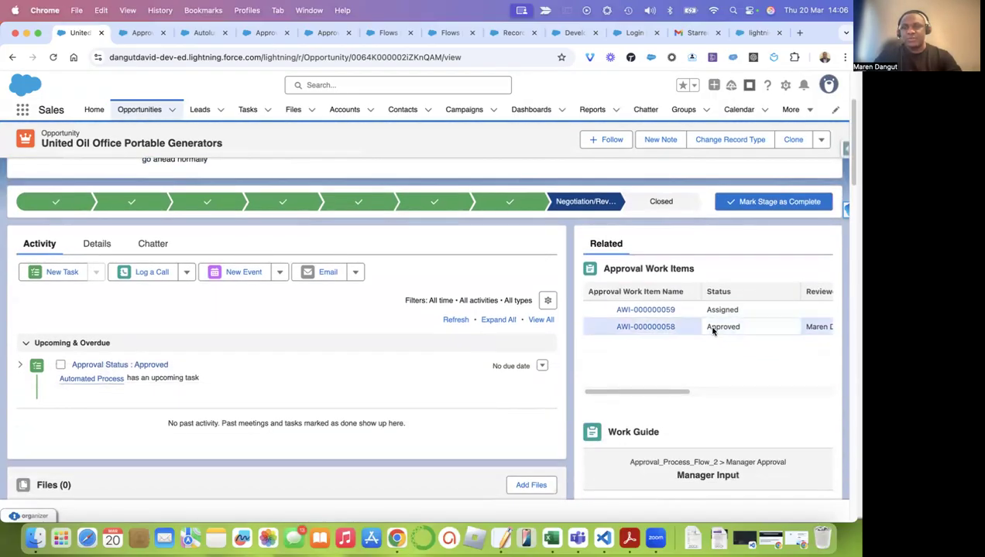
{"action": "left_click", "coordinate": [706, 329]}
{"action": "scroll", "coordinate": [731, 332], "scroll_direction": "right", "scroll_amount": 4}
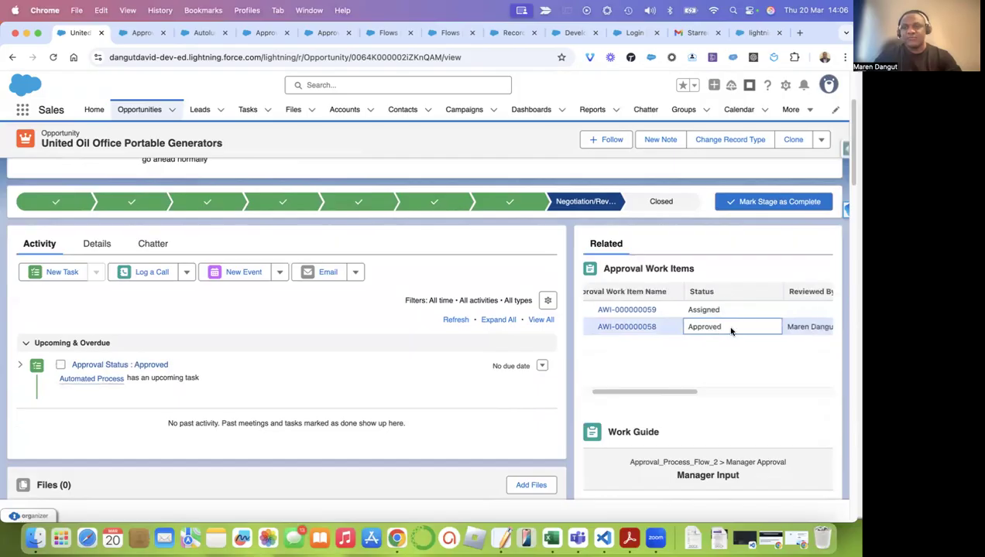
{"action": "scroll", "coordinate": [734, 332], "scroll_direction": "right", "scroll_amount": 1}
{"action": "scroll", "coordinate": [743, 328], "scroll_direction": "left", "scroll_amount": 1}
{"action": "scroll", "coordinate": [778, 316], "scroll_direction": "right", "scroll_amount": 1}
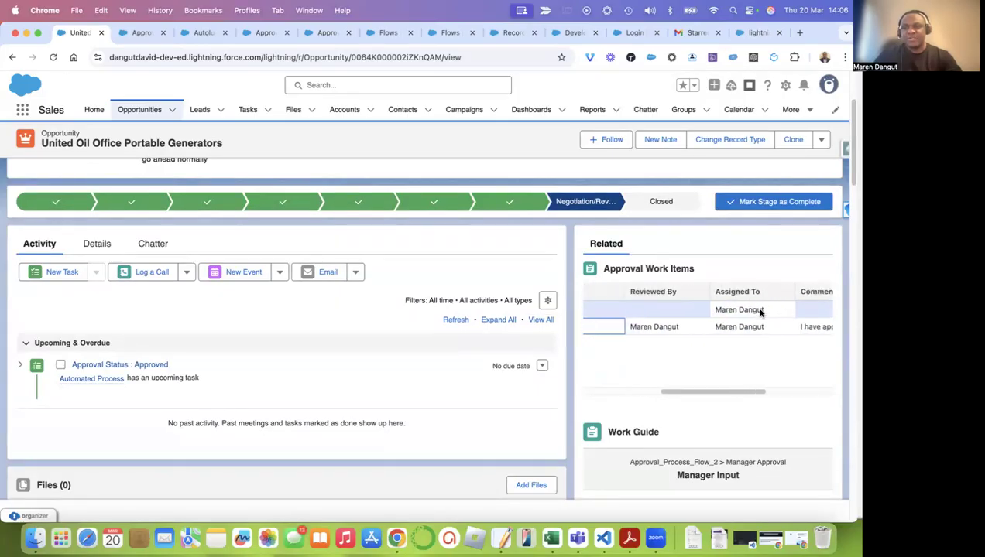
{"action": "scroll", "coordinate": [761, 329], "scroll_direction": "right", "scroll_amount": 2}
{"action": "scroll", "coordinate": [787, 329], "scroll_direction": "right", "scroll_amount": 2}
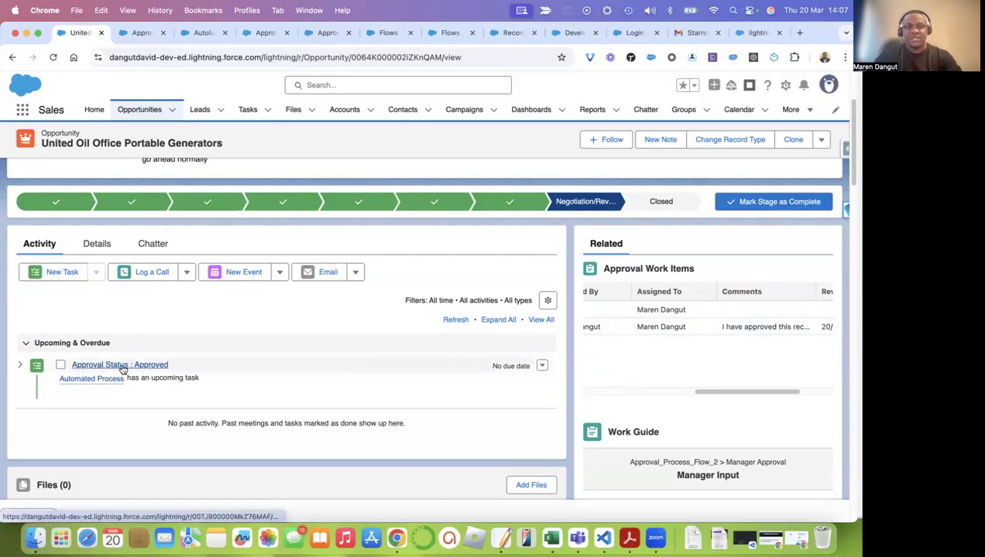
Step: Expand the Approval Status task among the opportunity's upcoming activities to read its description
{"action": "left_click", "coordinate": [21, 364]}
{"action": "scroll", "coordinate": [121, 361], "scroll_direction": "down", "scroll_amount": 1}
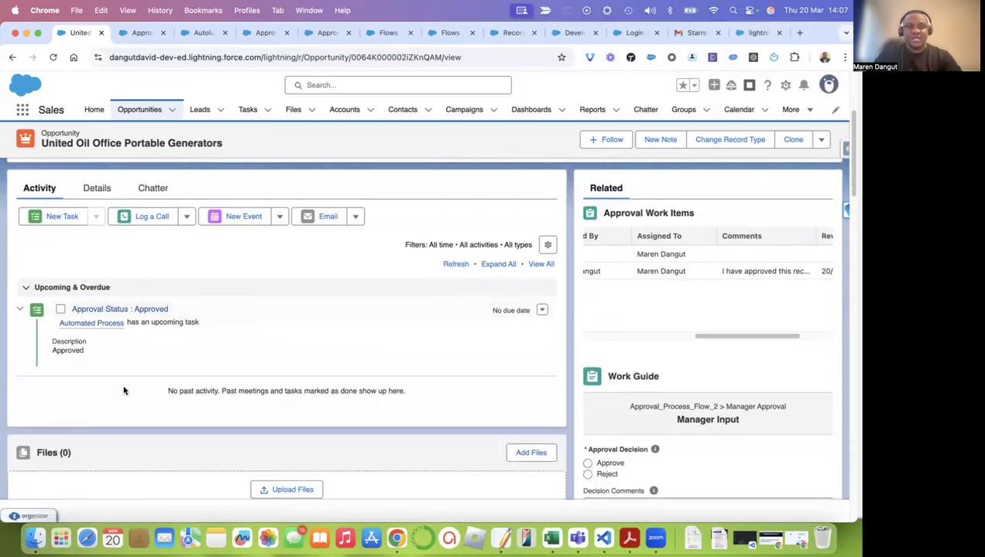
Step: Switch to the other org's Setup and open the Opportunity object in its Object Manager
{"action": "scroll", "coordinate": [186, 347], "scroll_direction": "up", "scroll_amount": 1}
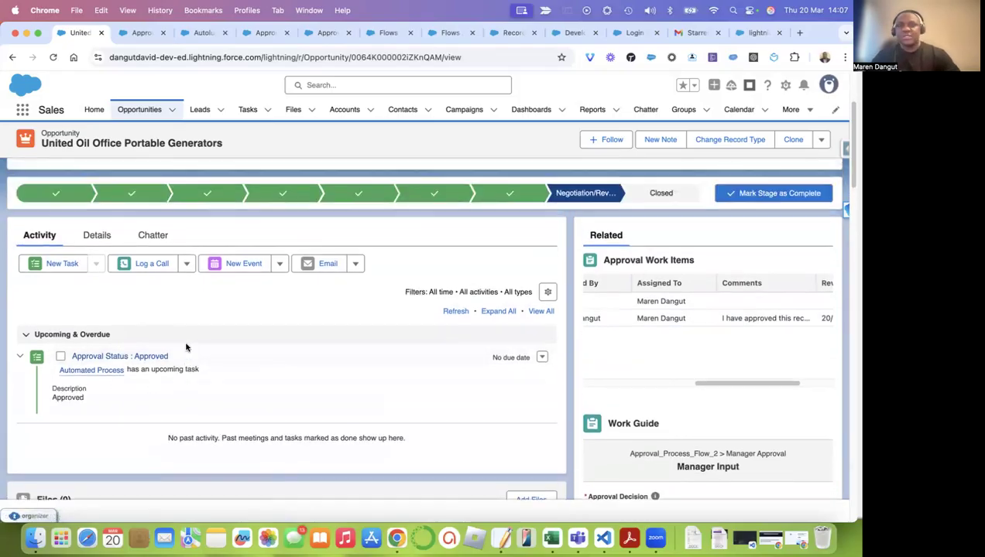
{"action": "scroll", "coordinate": [313, 278], "scroll_direction": "up", "scroll_amount": 2}
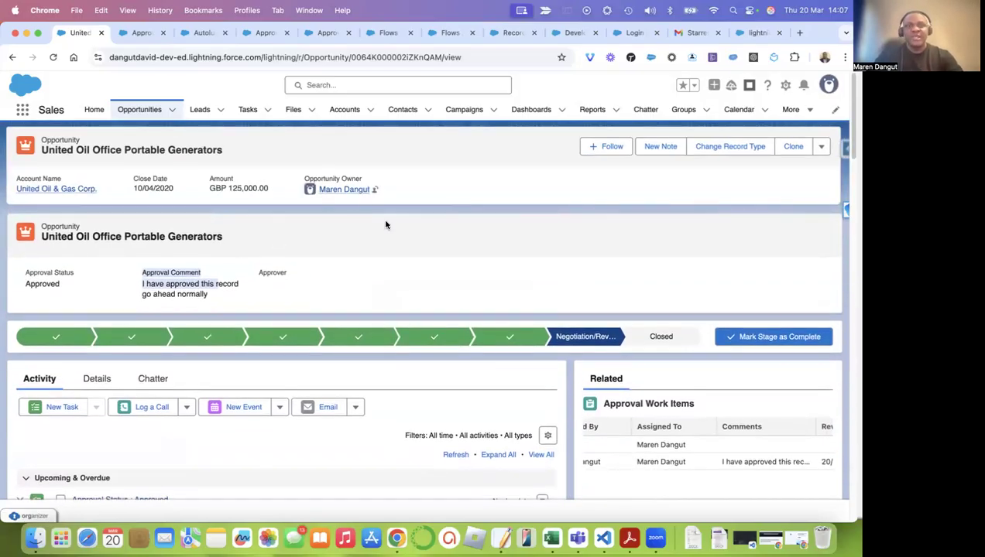
{"action": "left_click", "coordinate": [573, 32]}
{"action": "left_click", "coordinate": [450, 34]}
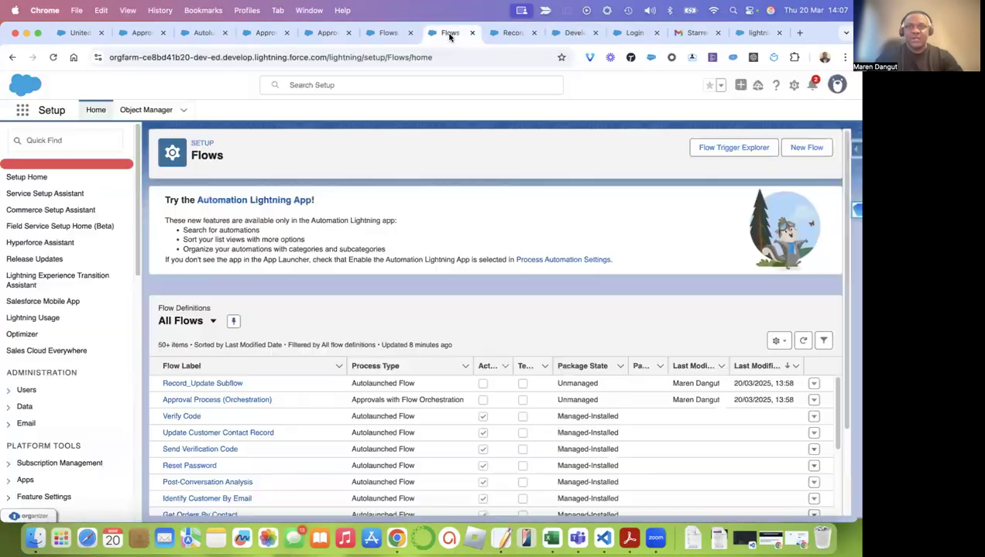
{"action": "left_click", "coordinate": [94, 111]}
{"action": "left_click", "coordinate": [146, 110]}
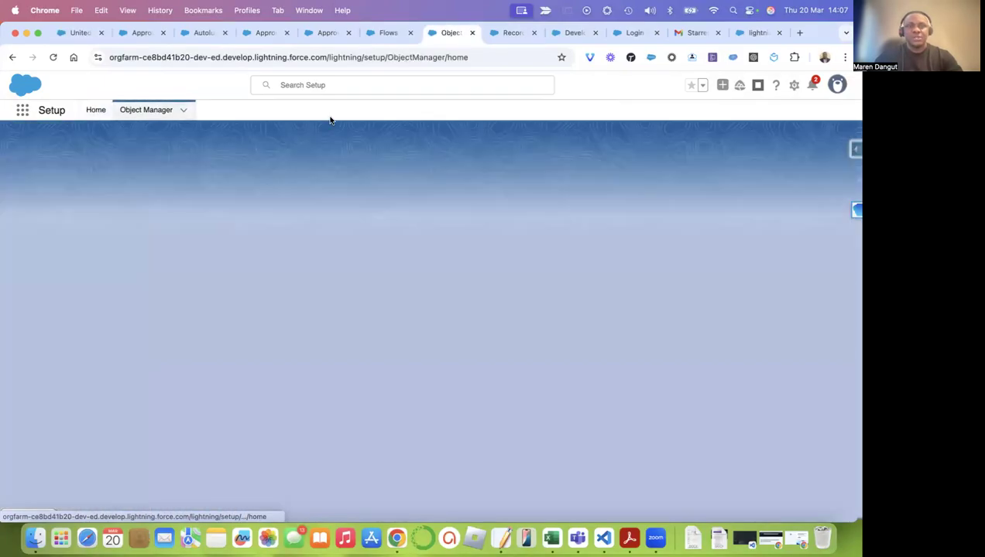
{"action": "left_click", "coordinate": [645, 147]}
{"action": "type", "text": "dpp"}
{"action": "left_click", "coordinate": [44, 217]}
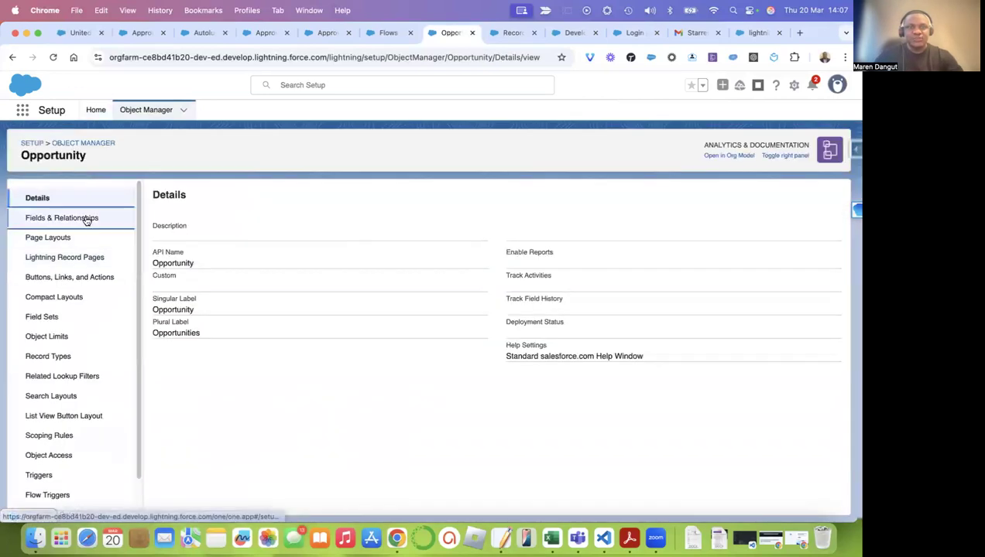
Step: Filter the Opportunity object's fields by "app" and check the data types of Approval Comment and Approval Status
{"action": "left_click", "coordinate": [85, 219]}
{"action": "left_click", "coordinate": [511, 199]}
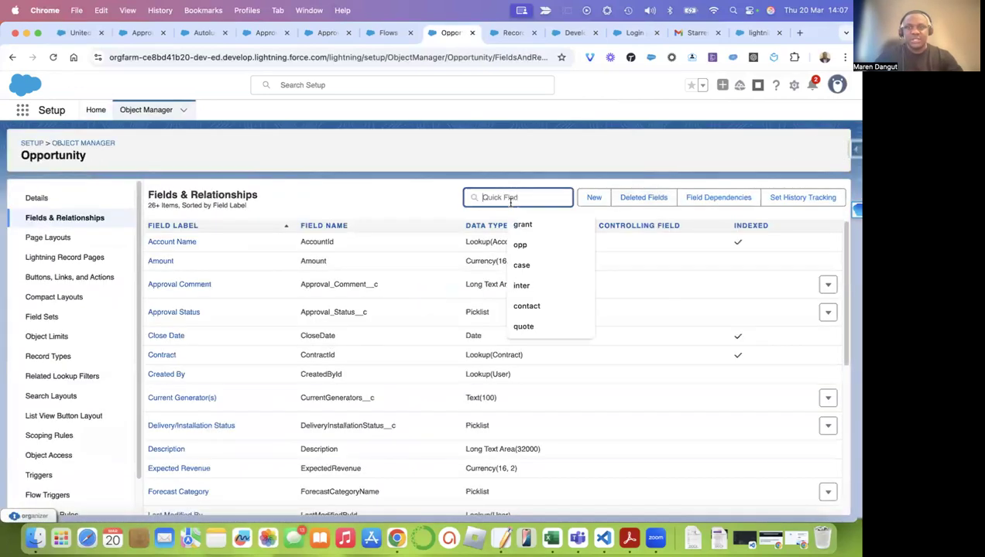
{"action": "type", "text": "appp"}
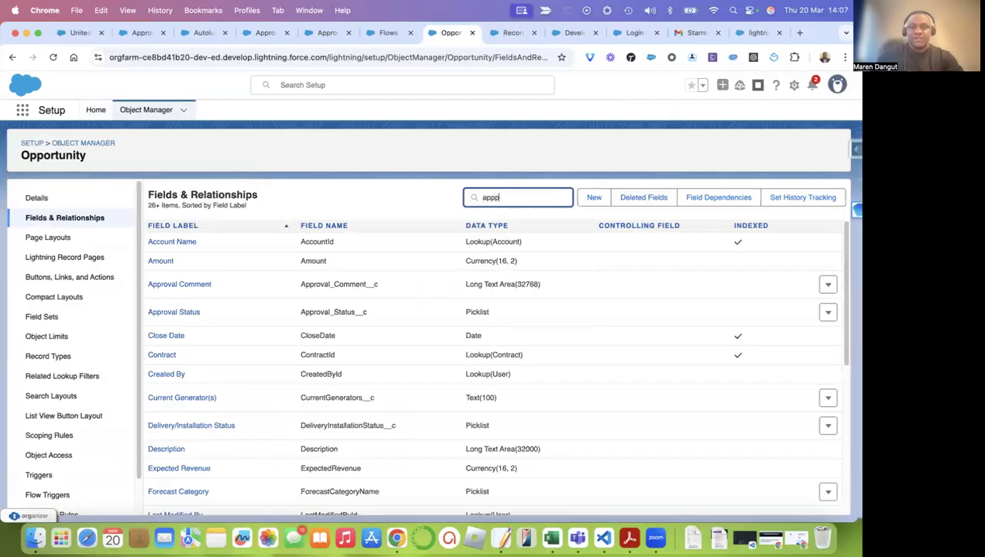
{"action": "key", "text": "BackSpace"}
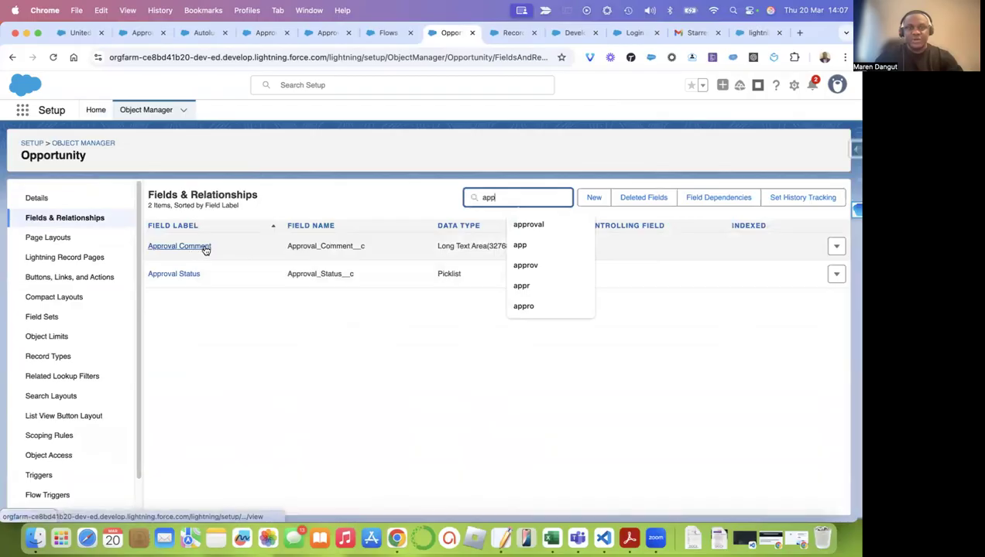
{"action": "left_click", "coordinate": [361, 311]}
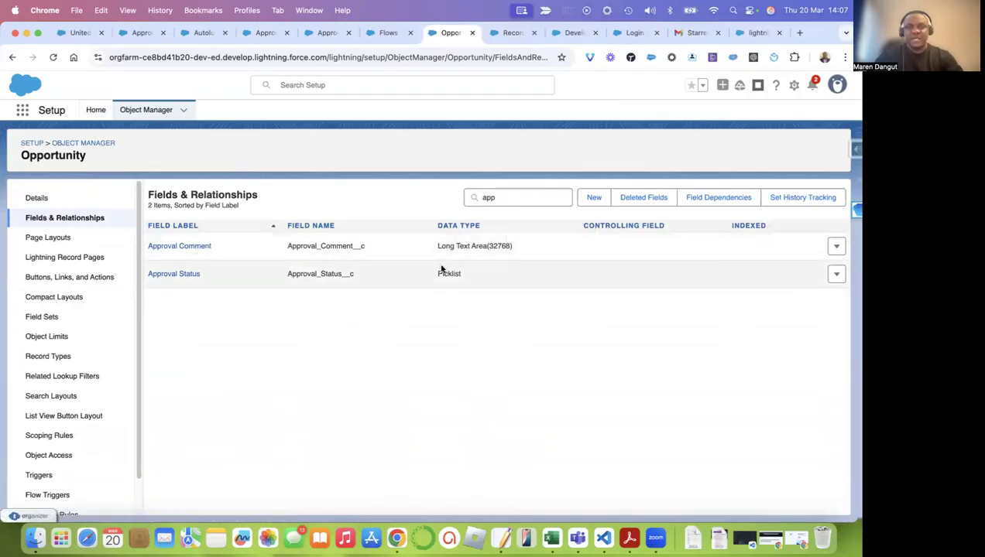
{"action": "left_click_drag", "start_coordinate": [437, 244], "coordinate": [526, 260]}
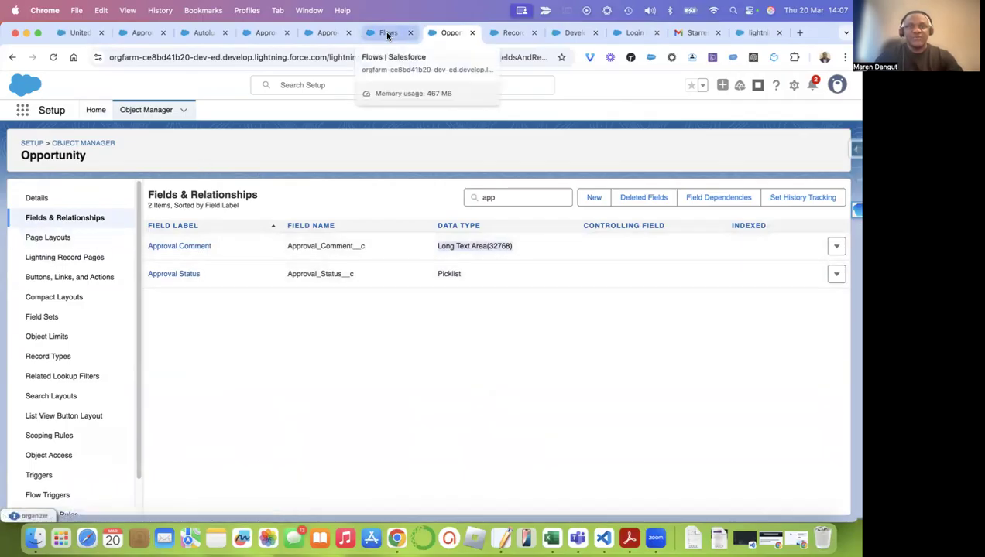
Step: Switch to the Sales app and open the Pyramid Emergency Generators opportunity to view its approval fields
{"action": "left_click", "coordinate": [17, 120]}
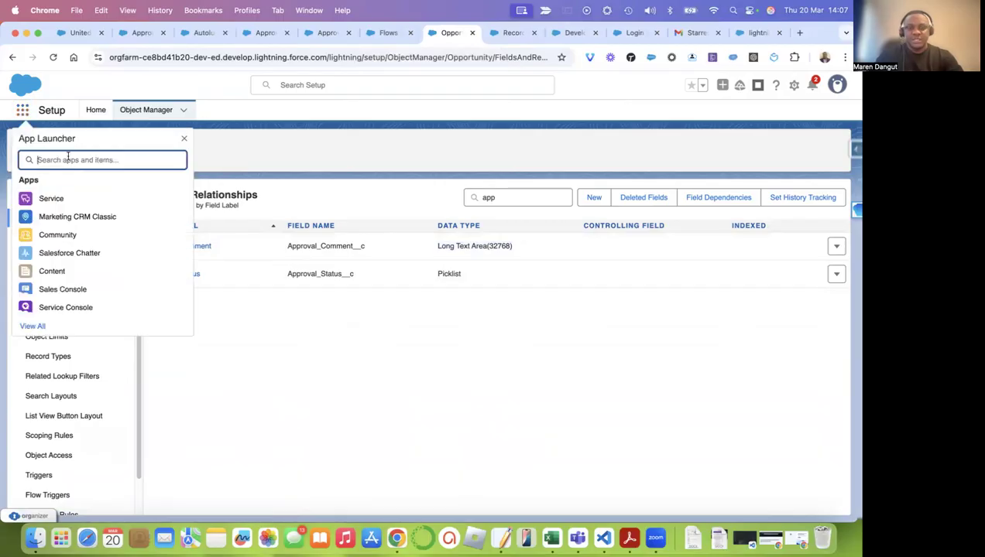
{"action": "type", "text": "sales"}
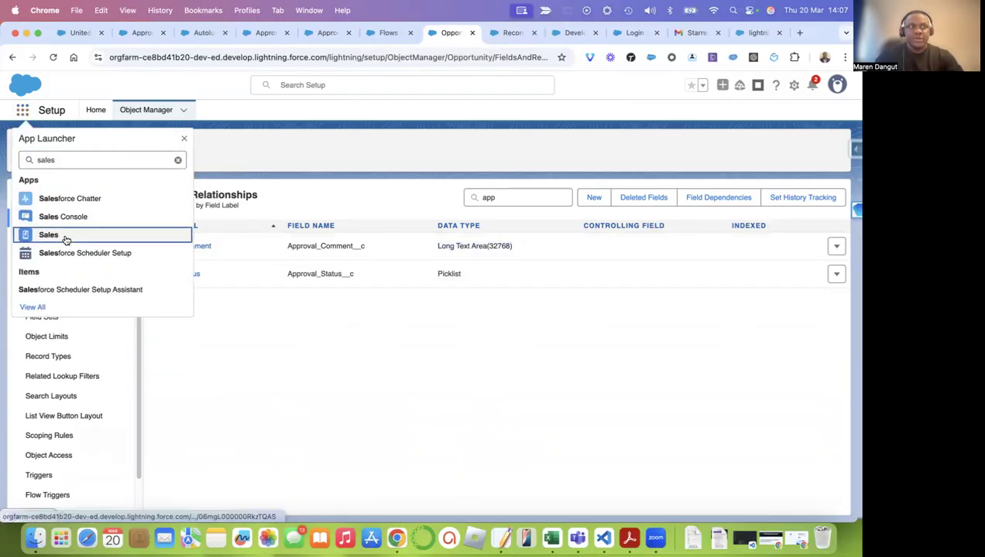
{"action": "left_click", "coordinate": [65, 238]}
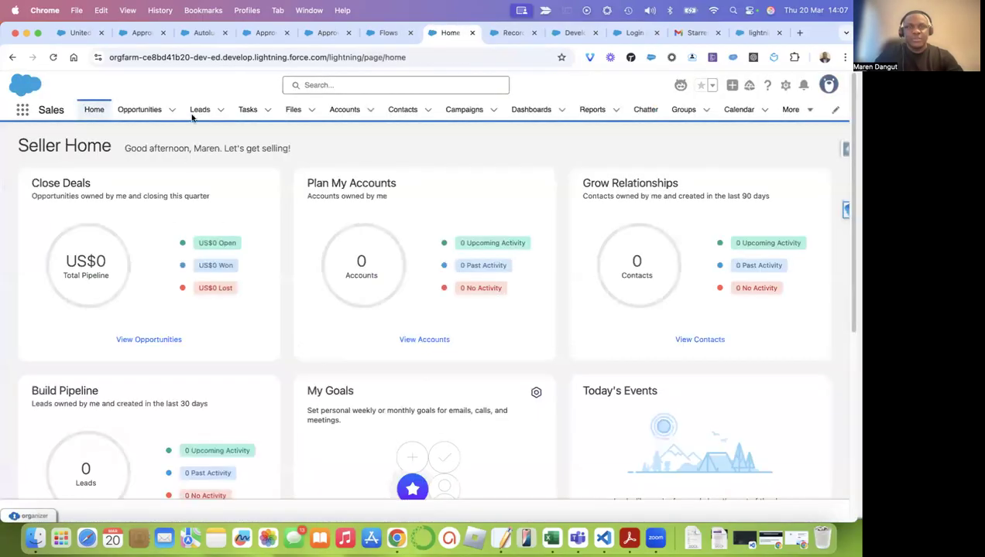
{"action": "left_click", "coordinate": [141, 112]}
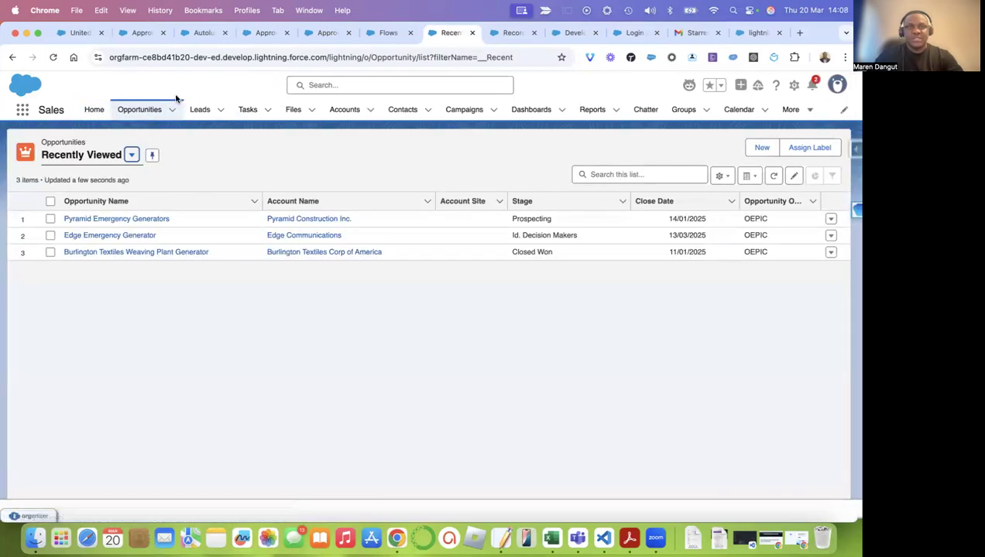
{"action": "left_click", "coordinate": [108, 220]}
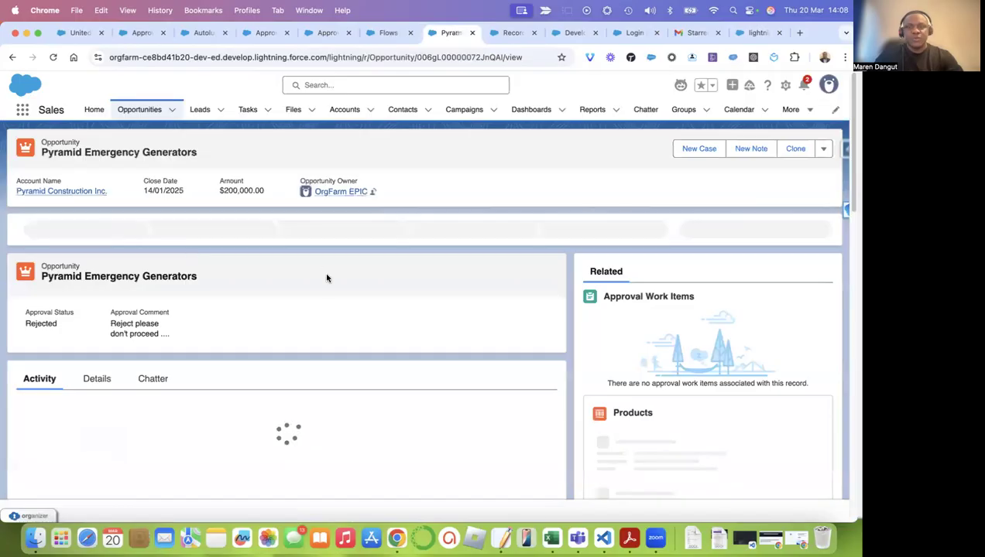
Step: Show the All Opportunities list view and open the Express Logistics SLA opportunity
{"action": "left_click", "coordinate": [141, 114]}
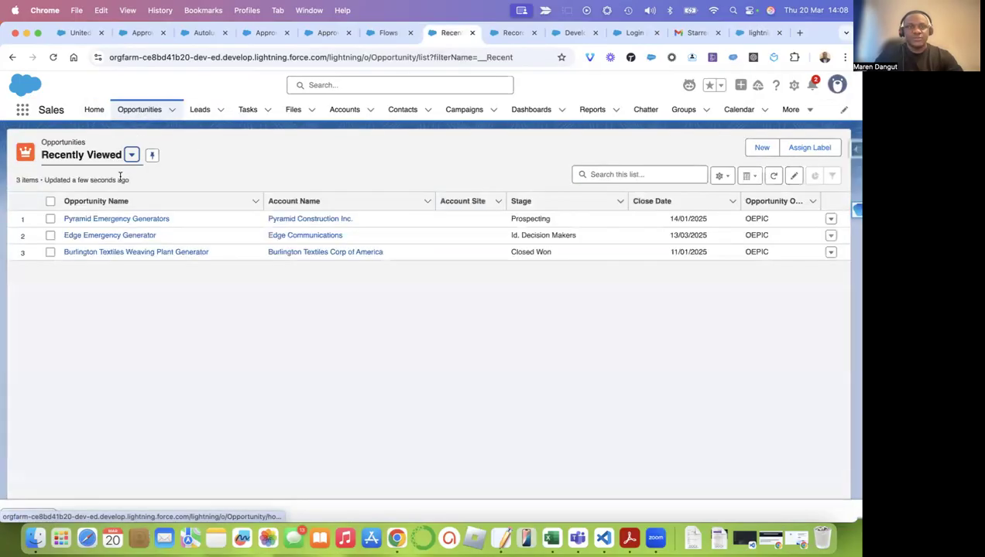
{"action": "left_click", "coordinate": [131, 155]}
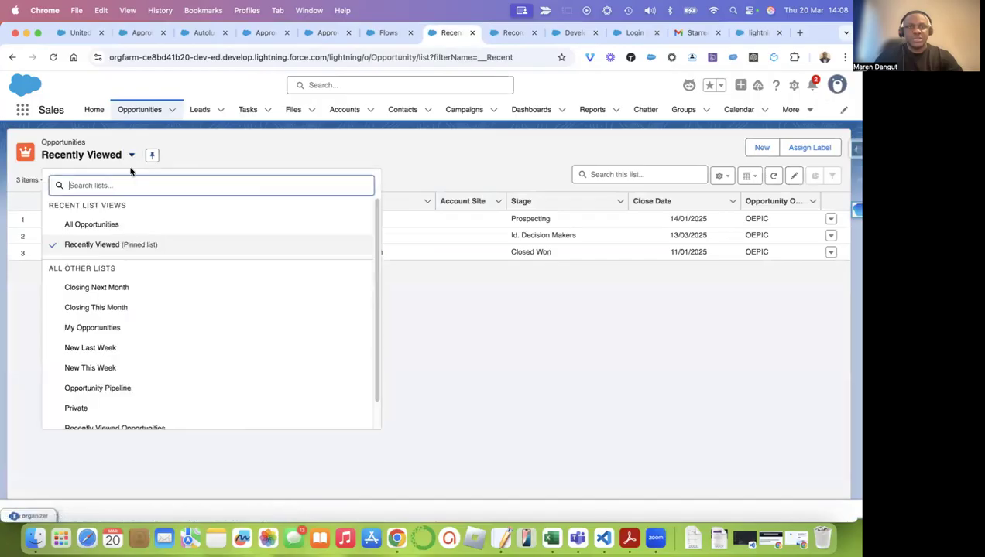
{"action": "left_click", "coordinate": [109, 226]}
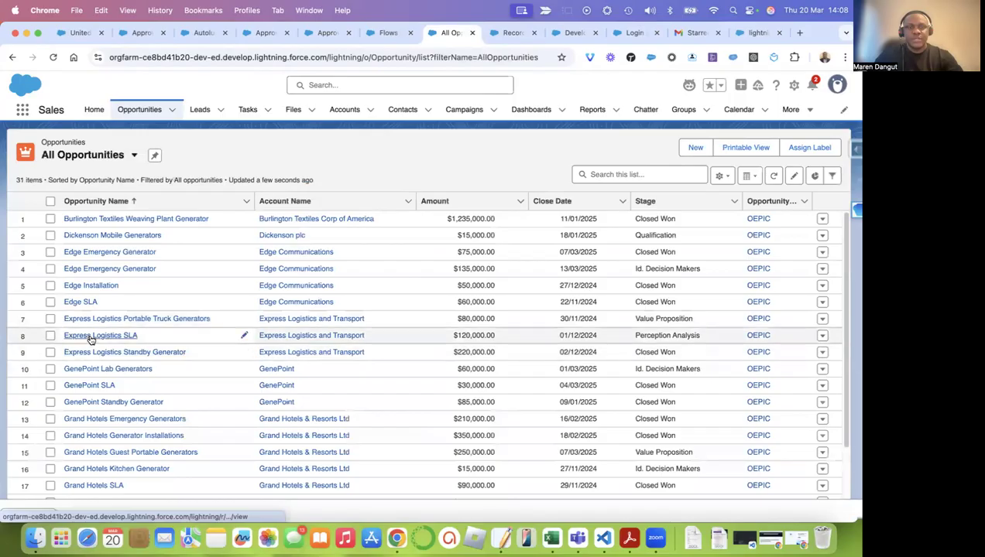
{"action": "left_click", "coordinate": [91, 336]}
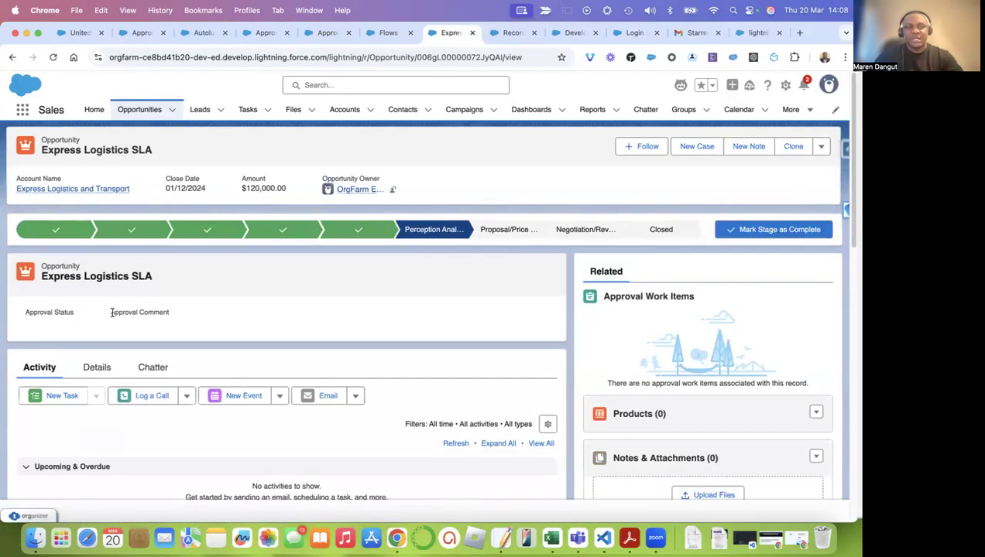
Step: Examine the Approval Comment field and the Approval Work Items component on the Express Logistics SLA record
{"action": "left_click_drag", "start_coordinate": [112, 313], "coordinate": [165, 313]}
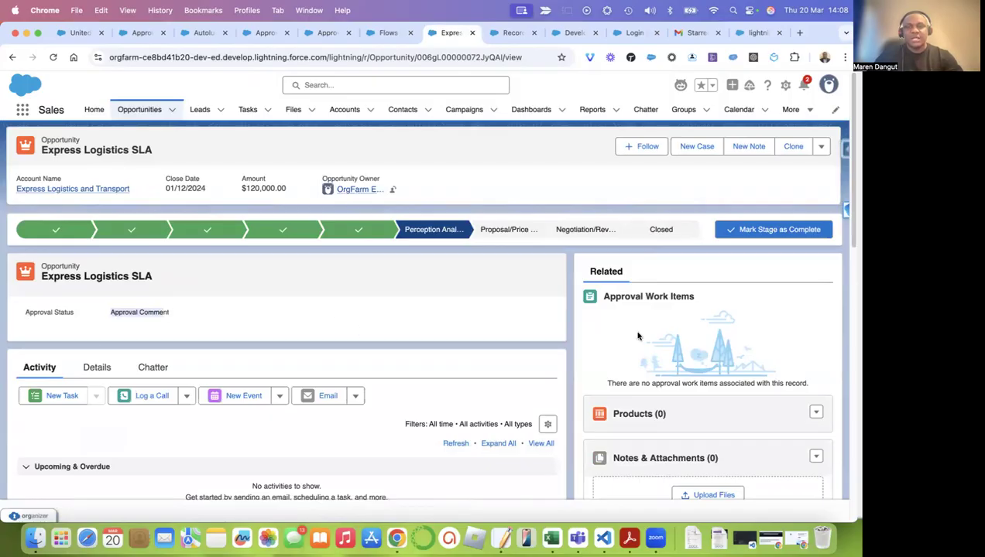
{"action": "scroll", "coordinate": [639, 335], "scroll_direction": "down", "scroll_amount": 1}
{"action": "left_click_drag", "start_coordinate": [606, 276], "coordinate": [741, 284]}
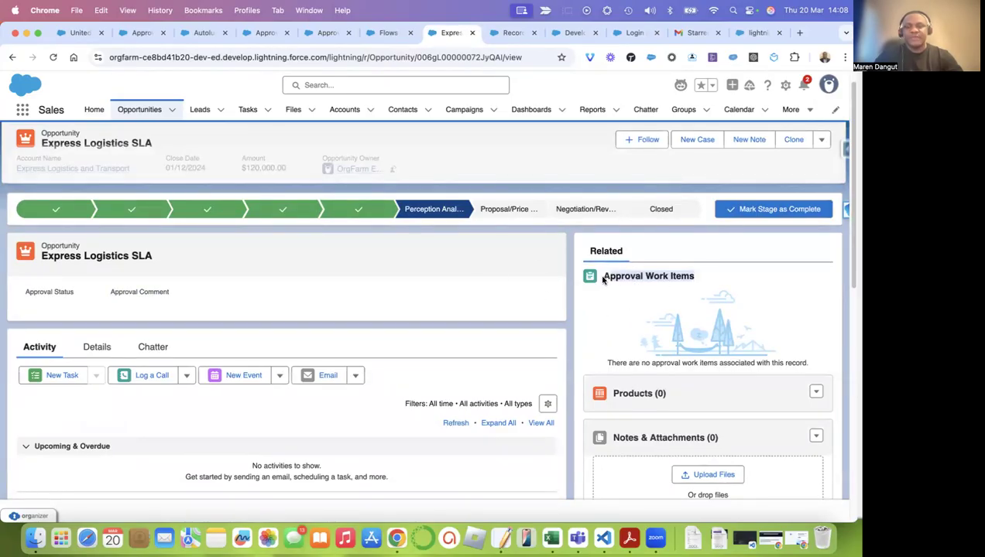
{"action": "left_click_drag", "start_coordinate": [603, 276], "coordinate": [692, 280]}
Step: Open the opportunity's record page for editing and search its available components for "wor" to locate Flow Orchestration Work Guide
{"action": "left_click", "coordinate": [786, 85]}
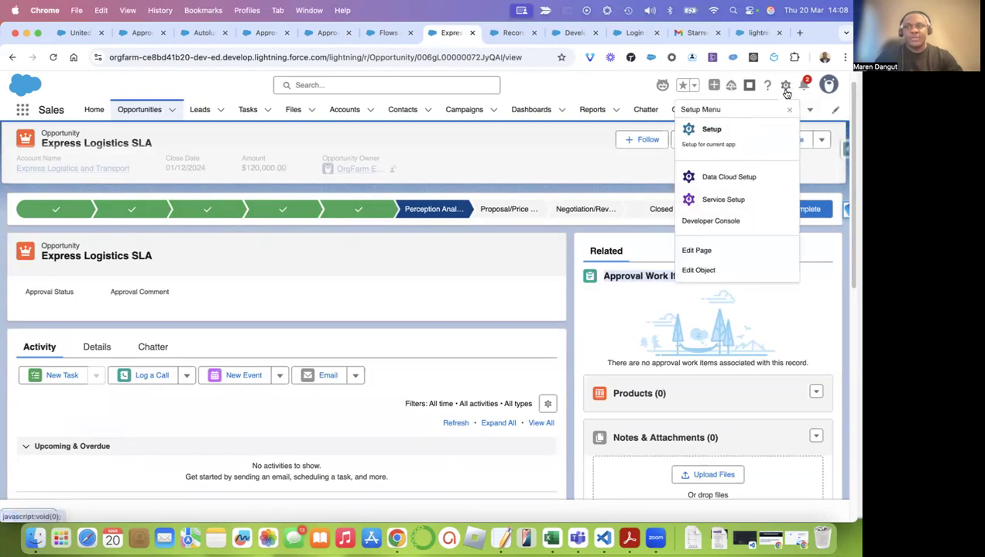
{"action": "left_click", "coordinate": [719, 256]}
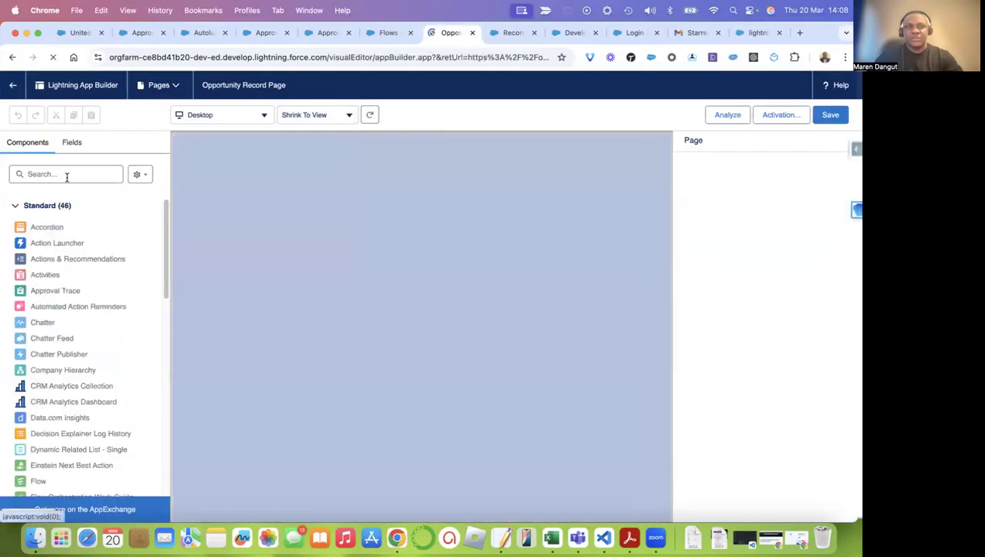
{"action": "left_click", "coordinate": [66, 175]}
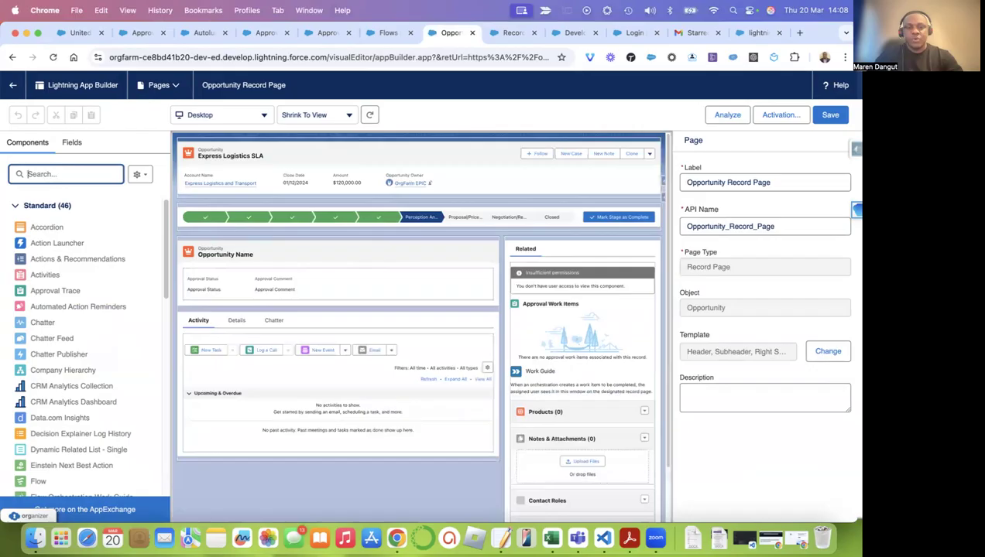
{"action": "type", "text": "wor"}
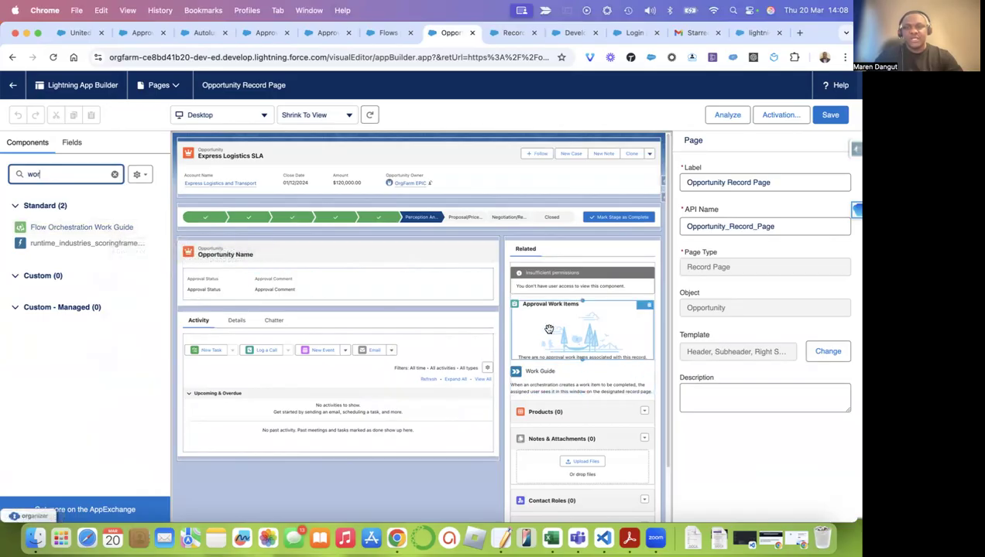
Step: Search the components for "appro" to locate Approval Trace and its place on the page, and return to the record
{"action": "key", "text": "super+a"}
{"action": "type", "text": "appro"}
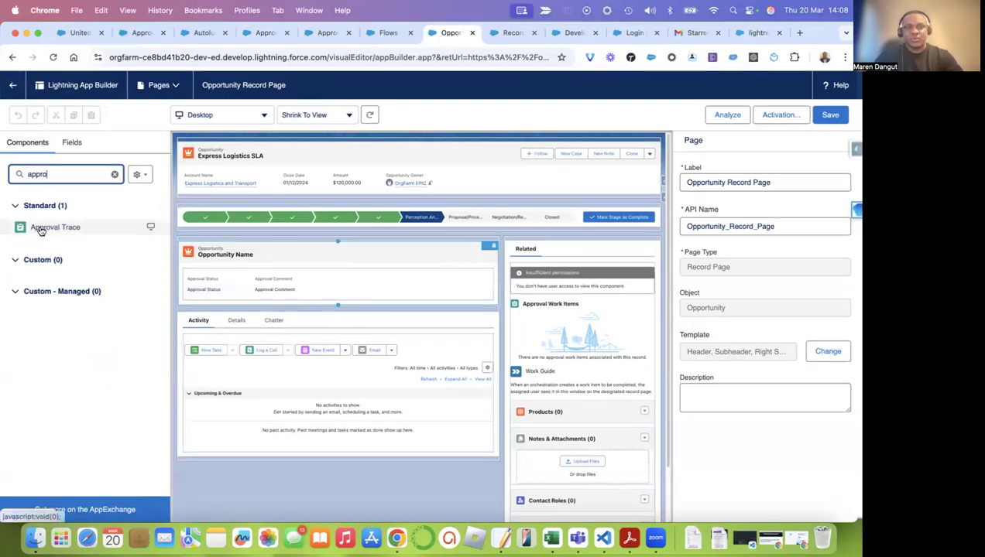
{"action": "mouse_move", "coordinate": [41, 230]}
{"action": "left_mouse_down"}
{"action": "mouse_move", "coordinate": [272, 225]}
{"action": "mouse_move", "coordinate": [510, 248]}
{"action": "mouse_move", "coordinate": [571, 313]}
{"action": "left_mouse_up"}
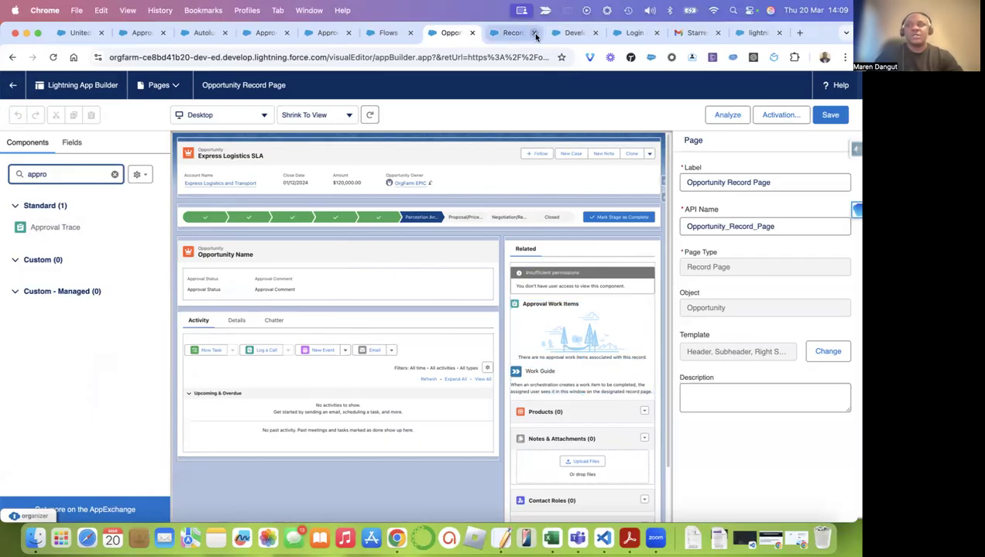
{"action": "left_click", "coordinate": [12, 85]}
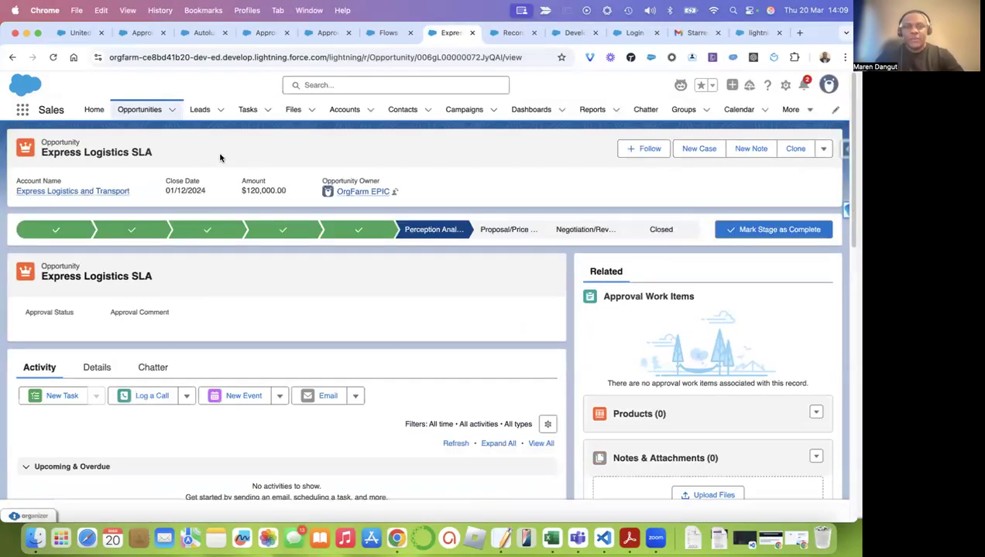
Step: Close the unneeded record browser tab and return to the Express Logistics SLA opportunity
{"action": "left_click", "coordinate": [508, 35]}
{"action": "left_click", "coordinate": [533, 32]}
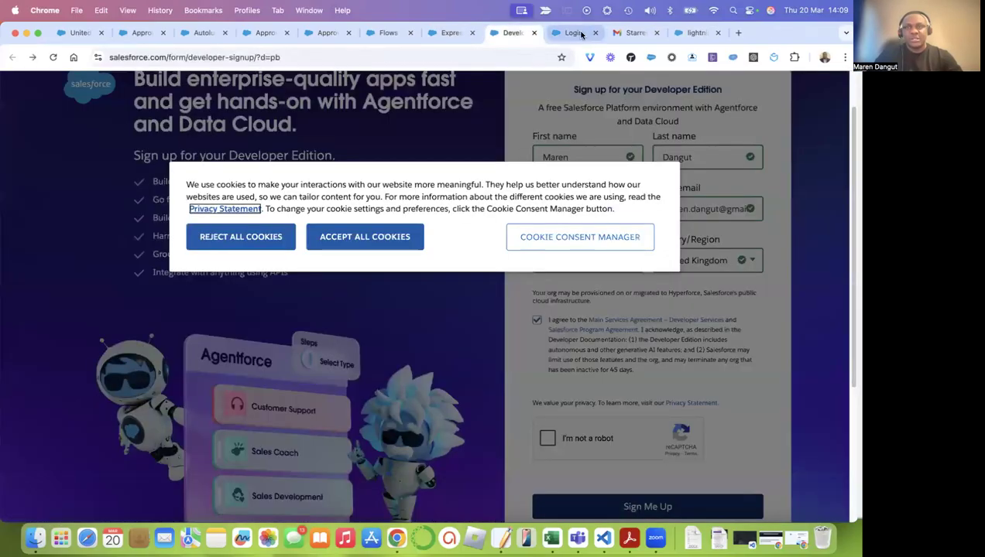
{"action": "left_click", "coordinate": [451, 32]}
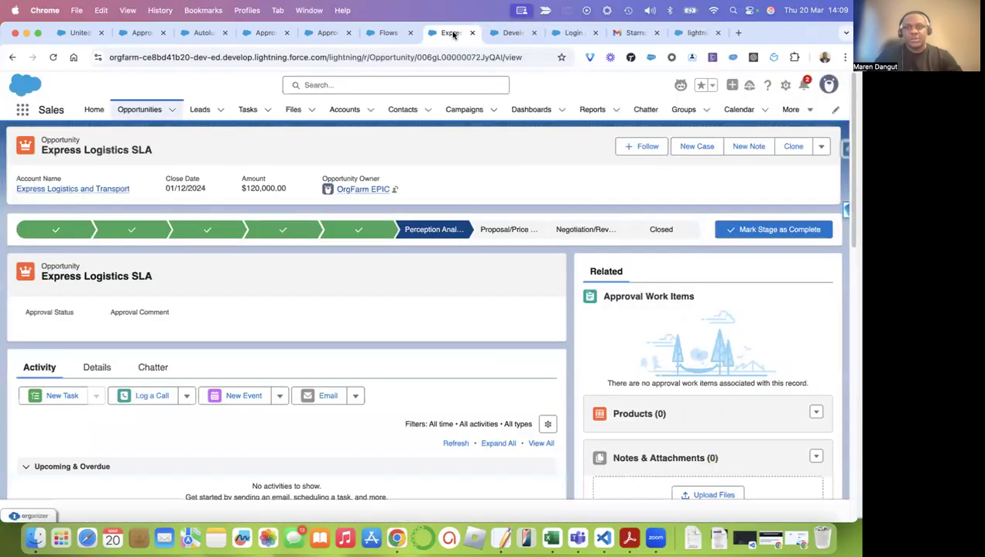
Step: Find the Flows page in Setup with the search term "flow" and start a new flow
{"action": "left_click", "coordinate": [785, 85]}
{"action": "left_click", "coordinate": [712, 132]}
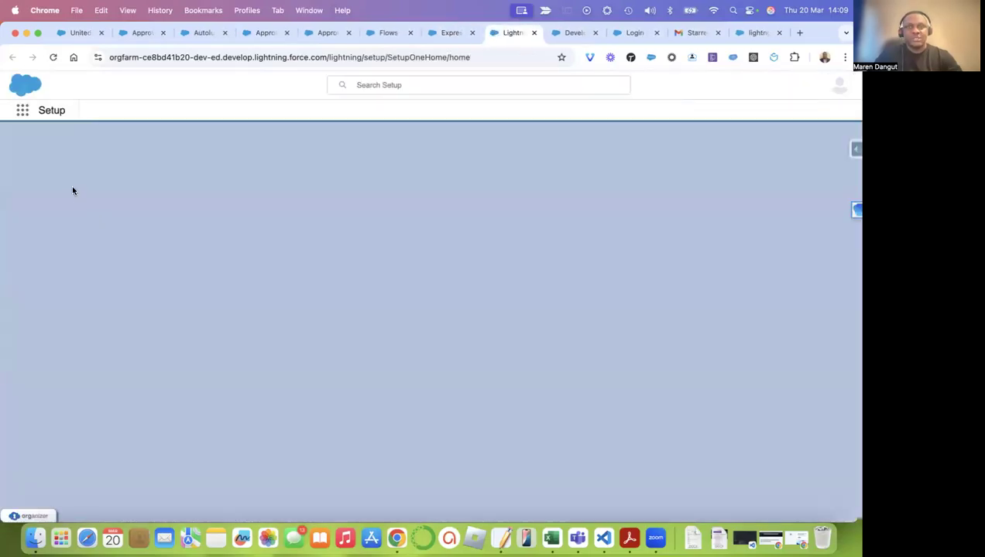
{"action": "left_click", "coordinate": [48, 140]}
{"action": "type", "text": "flo"}
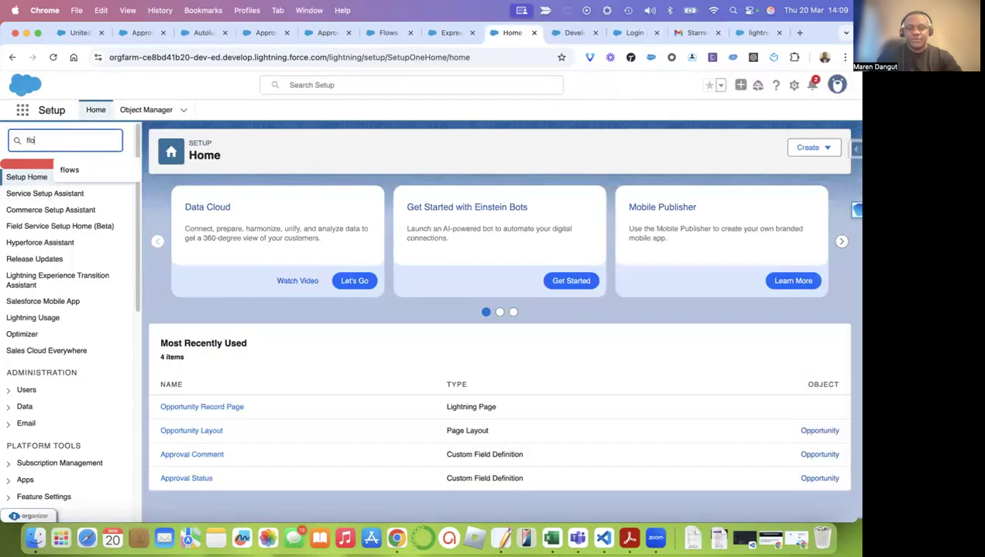
{"action": "type", "text": "w"}
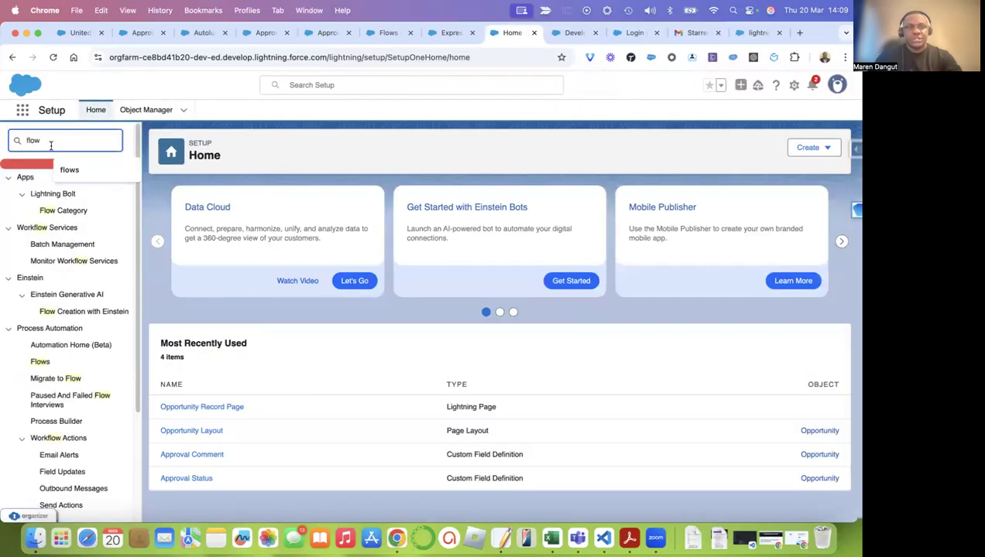
{"action": "left_click", "coordinate": [44, 366]}
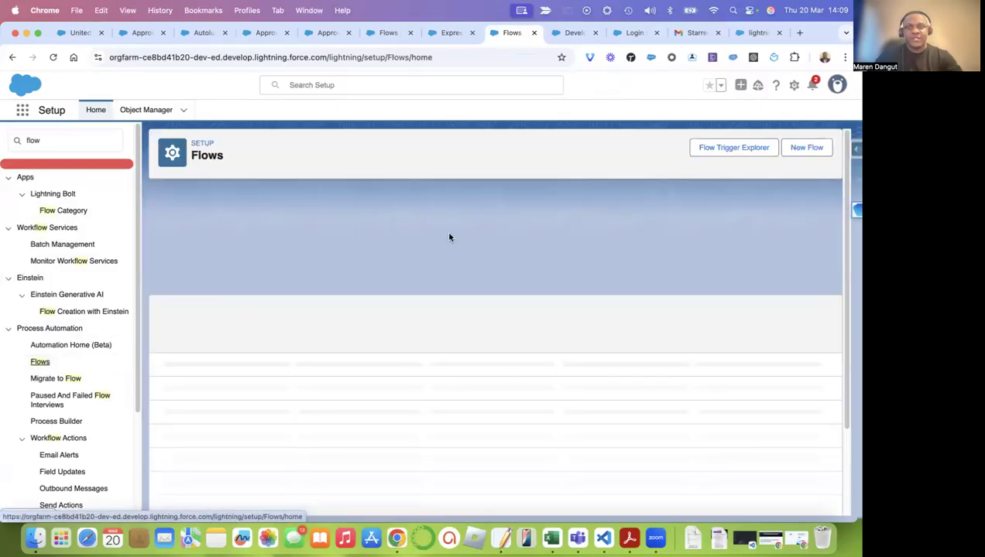
{"action": "left_click", "coordinate": [803, 148]}
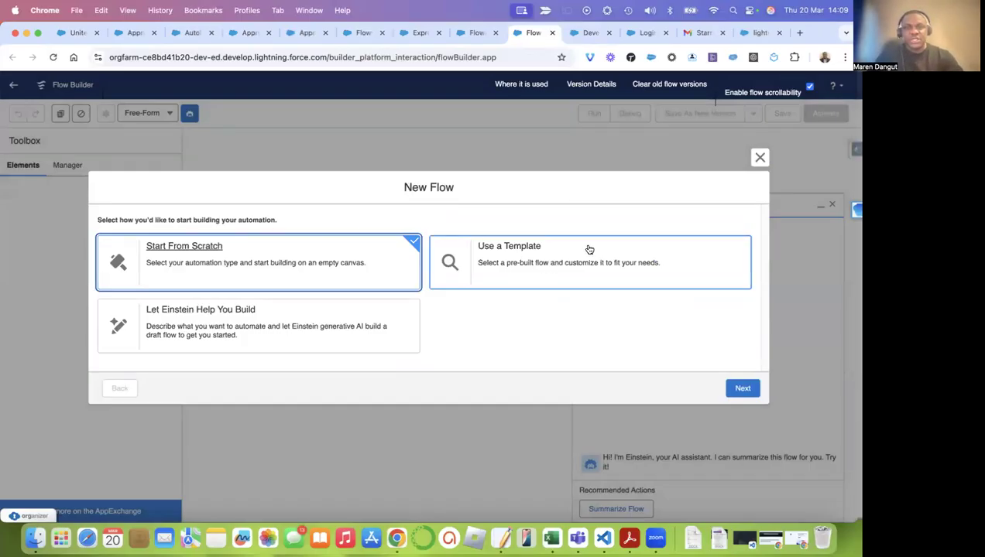
Step: Create a Record-Triggered Approval Orchestration from scratch and dismiss the Einstein assistant
{"action": "left_click", "coordinate": [741, 388]}
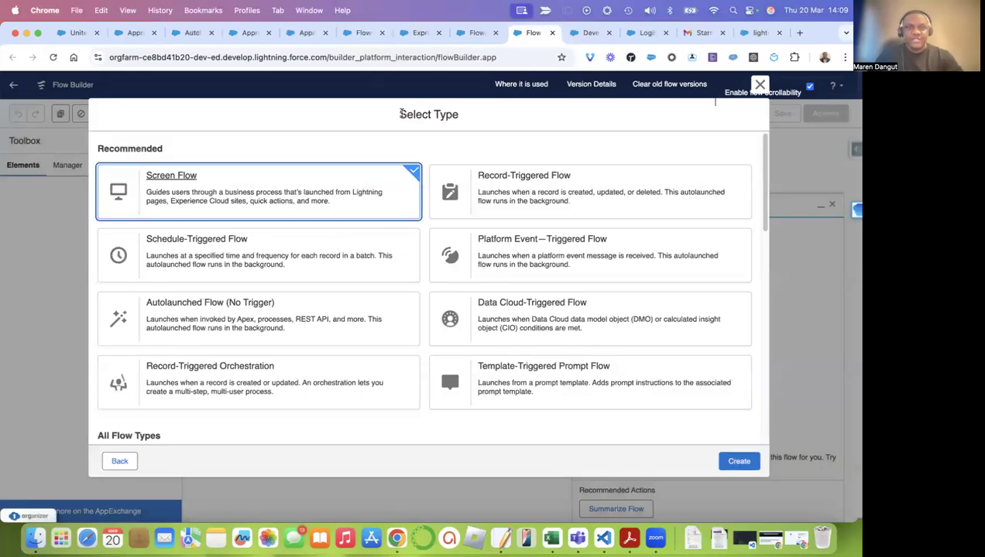
{"action": "scroll", "coordinate": [304, 239], "scroll_direction": "down", "scroll_amount": 5}
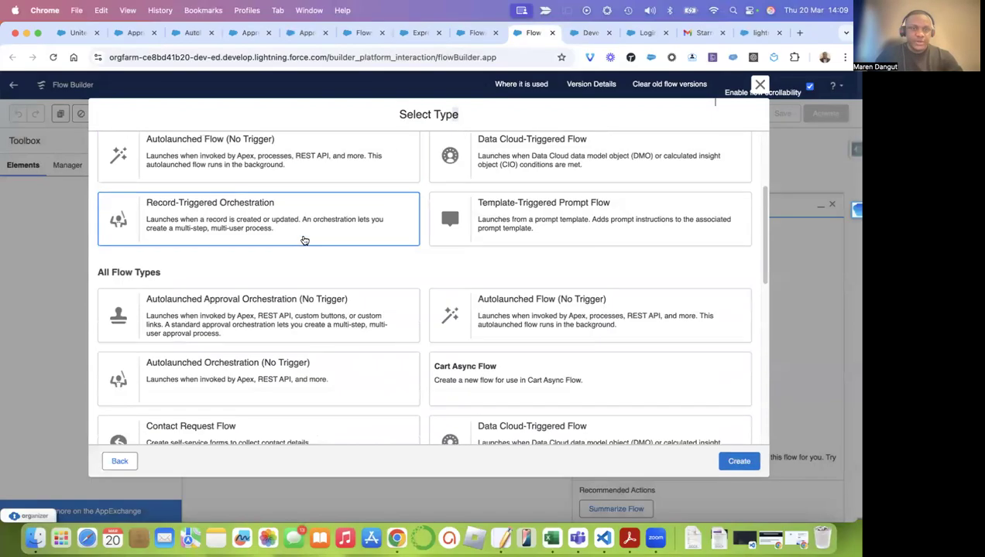
{"action": "scroll", "coordinate": [255, 364], "scroll_direction": "down", "scroll_amount": 5}
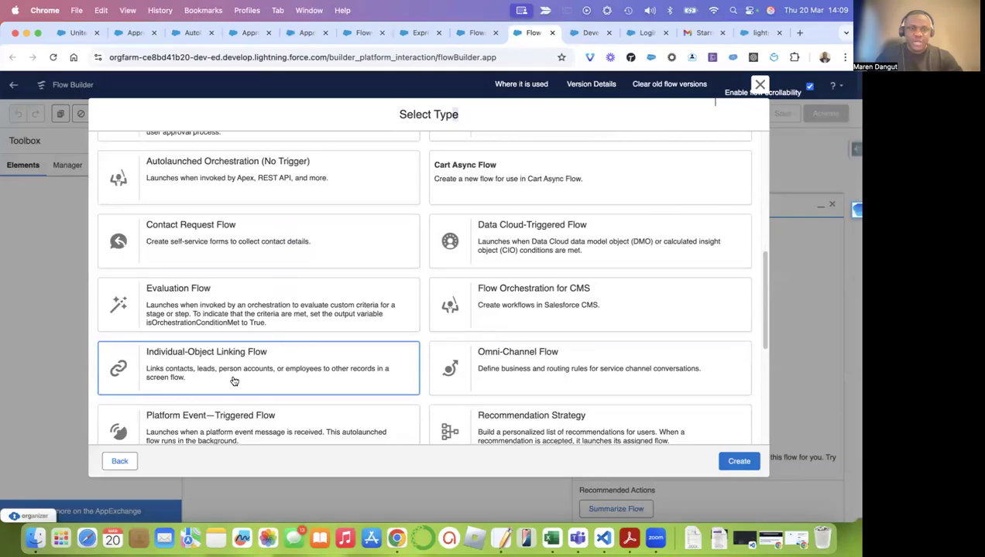
{"action": "scroll", "coordinate": [232, 381], "scroll_direction": "down", "scroll_amount": 2}
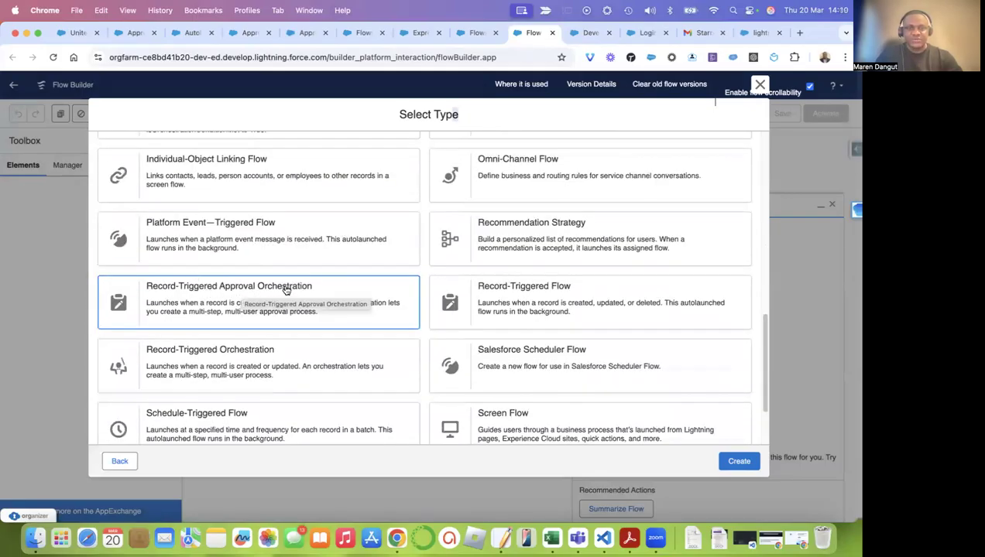
{"action": "left_click", "coordinate": [202, 291]}
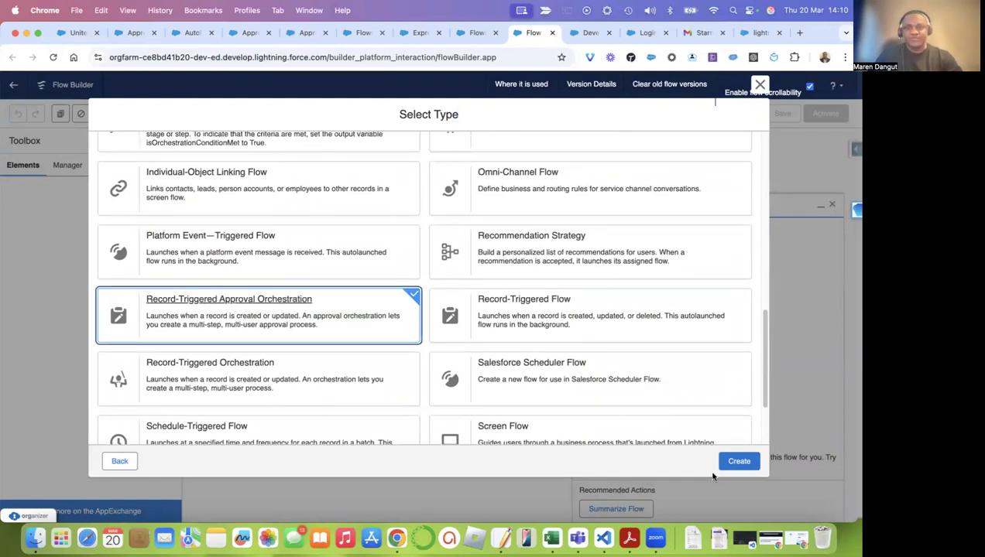
{"action": "left_click", "coordinate": [738, 462]}
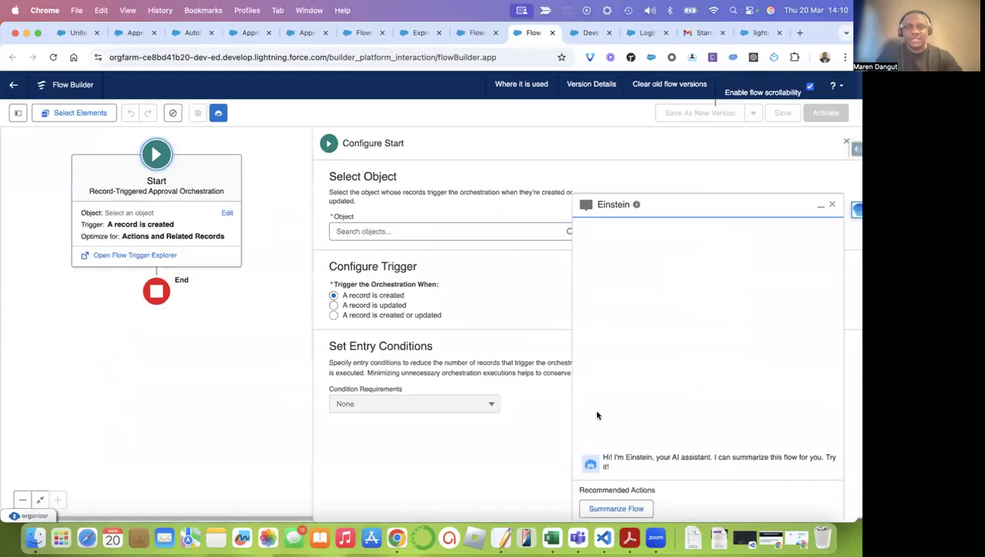
{"action": "left_click", "coordinate": [832, 205]}
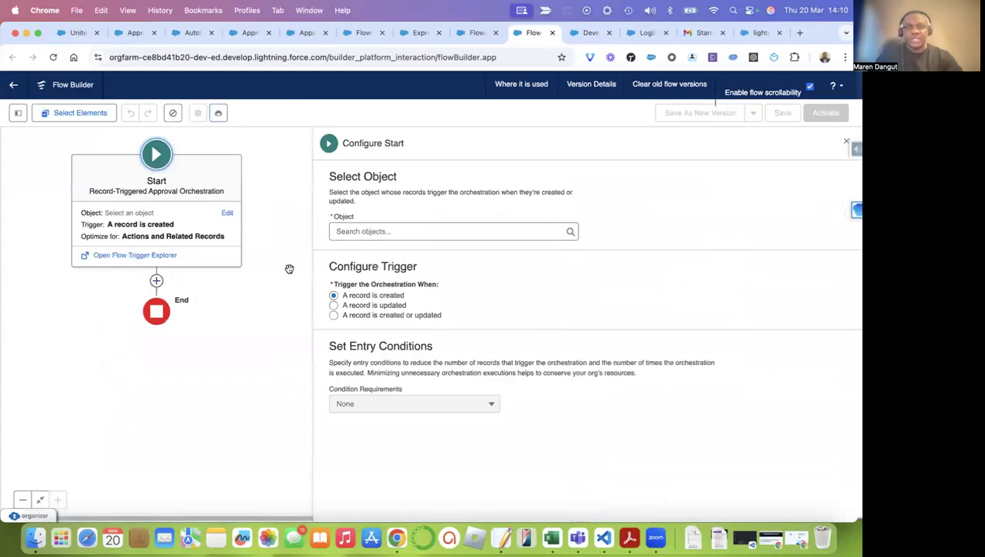
Step: Set the orchestration's object to Opportunity and trigger it when a record is created or updated
{"action": "left_click_drag", "start_coordinate": [326, 177], "coordinate": [380, 191]}
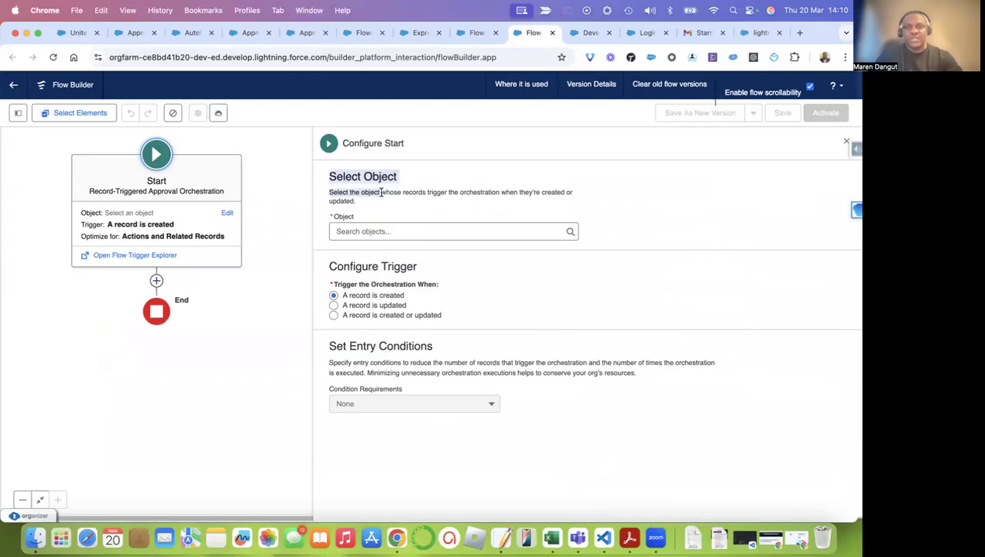
{"action": "left_click", "coordinate": [409, 230]}
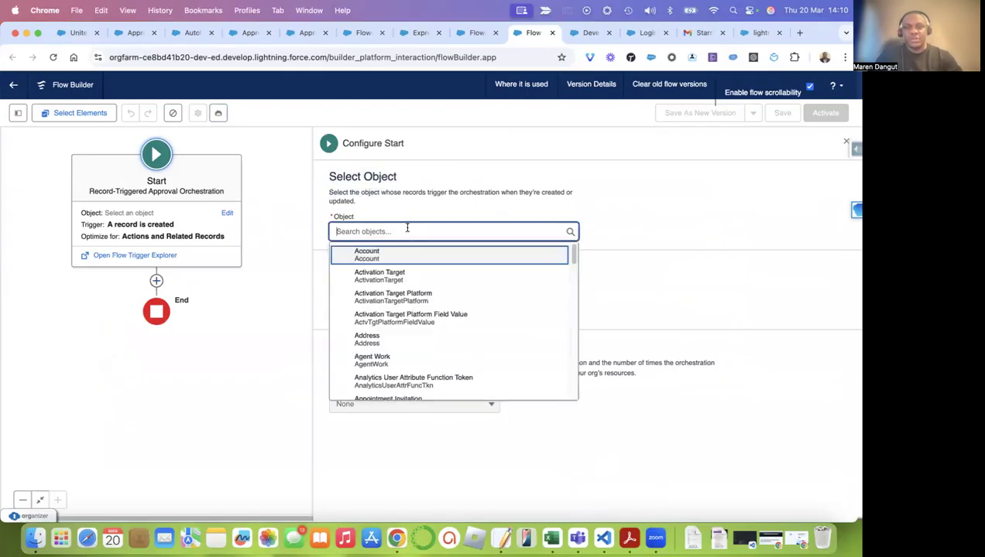
{"action": "type", "text": "opp"}
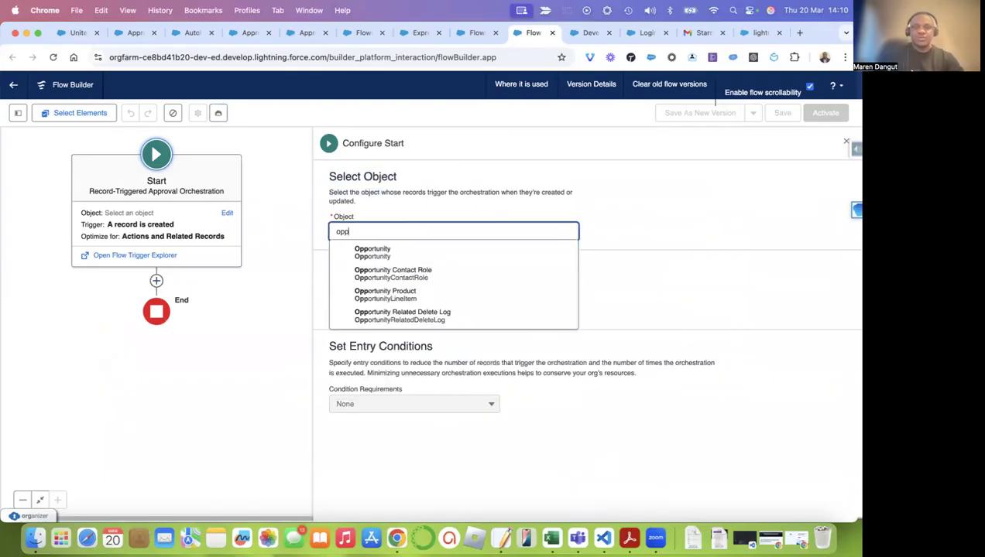
{"action": "left_click", "coordinate": [417, 252]}
{"action": "left_click", "coordinate": [333, 315]}
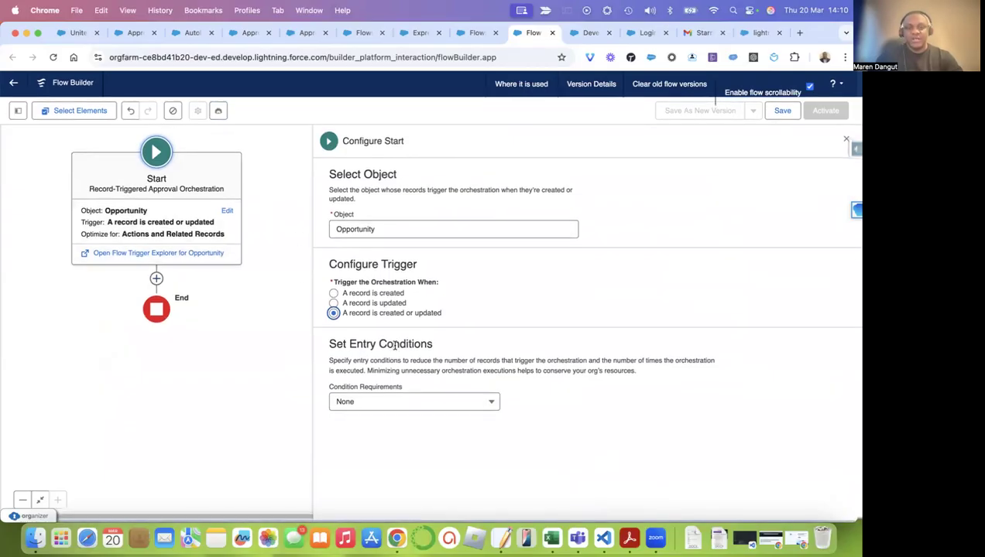
Step: Require all entry conditions to be met (AND) and choose Amount as the first condition's field
{"action": "left_click", "coordinate": [402, 403]}
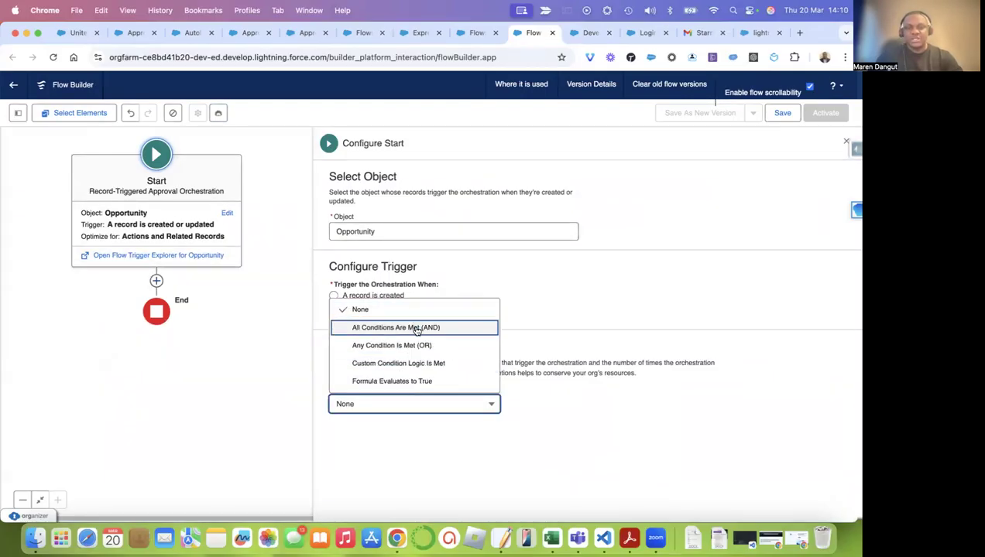
{"action": "left_click", "coordinate": [413, 327]}
{"action": "scroll", "coordinate": [522, 325], "scroll_direction": "down", "scroll_amount": 1}
{"action": "left_click", "coordinate": [417, 423]}
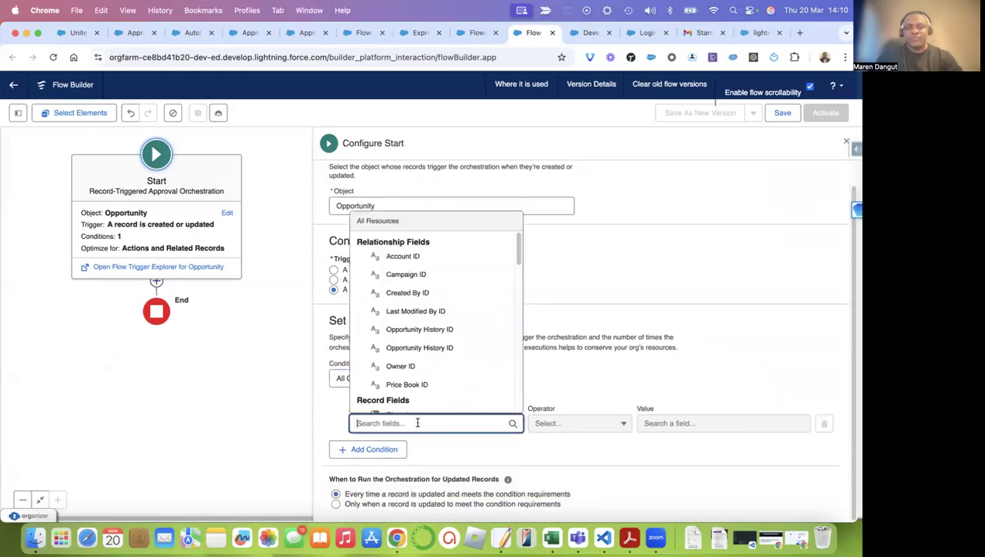
{"action": "type", "text": "amout"}
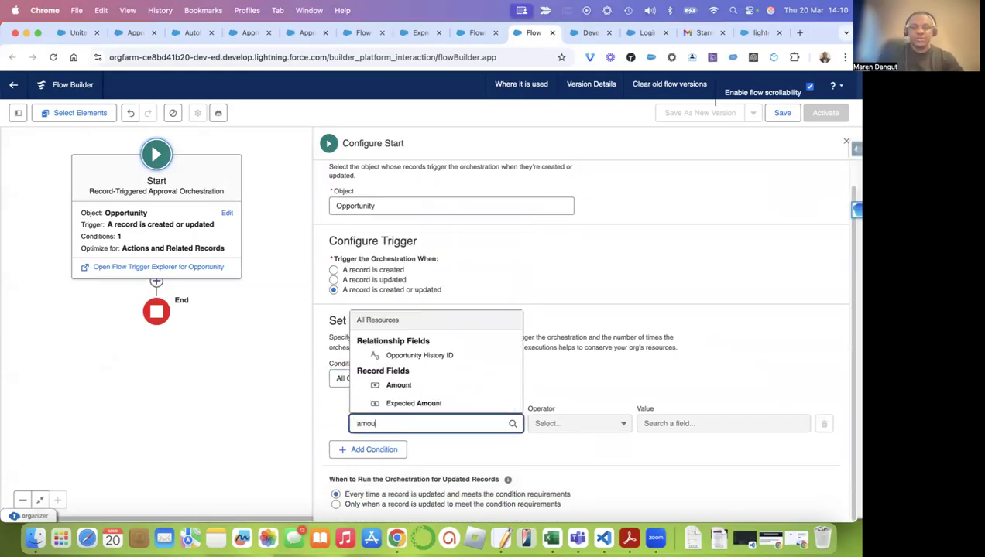
{"action": "key", "text": "BackSpace"}
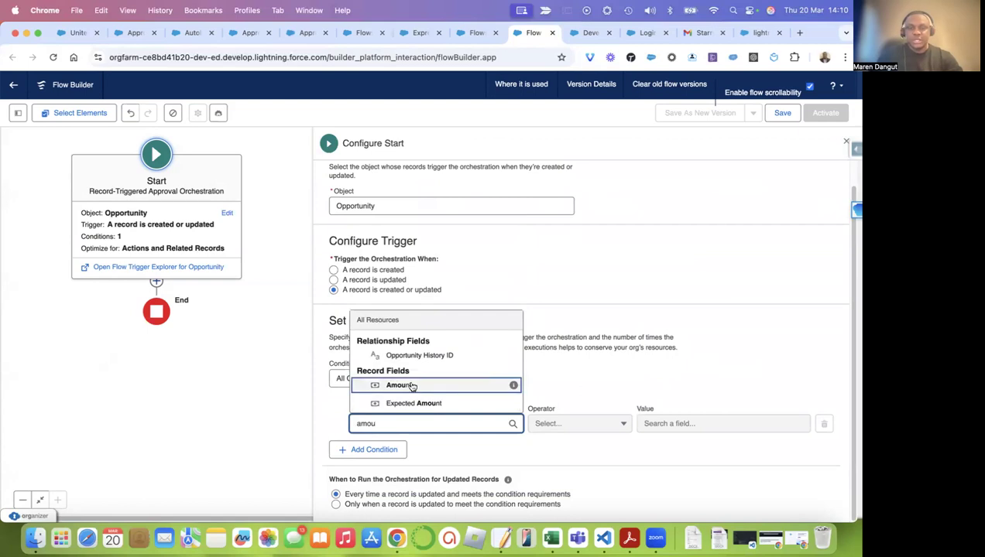
{"action": "left_click", "coordinate": [405, 384]}
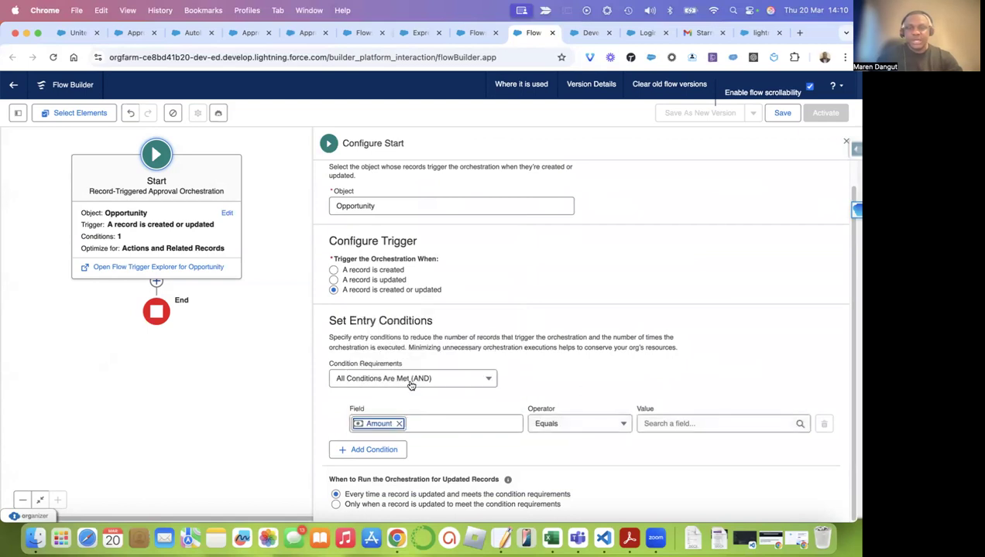
Step: Set the Amount condition's operator to Greater Than or Equal and its value to 100000
{"action": "left_click", "coordinate": [663, 422]}
{"action": "left_click", "coordinate": [589, 424]}
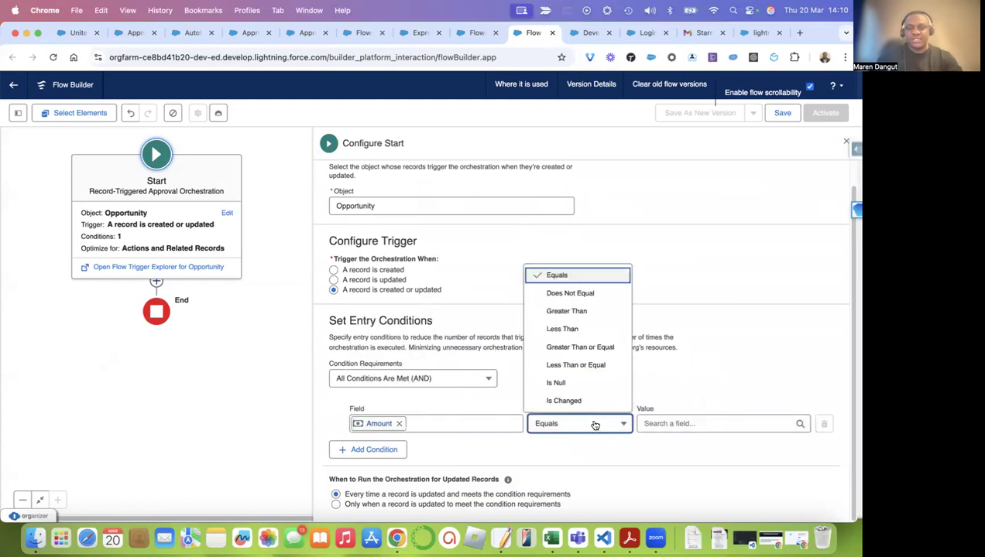
{"action": "left_click", "coordinate": [594, 350]}
{"action": "left_click", "coordinate": [651, 422]}
{"action": "type", "text": "100000"}
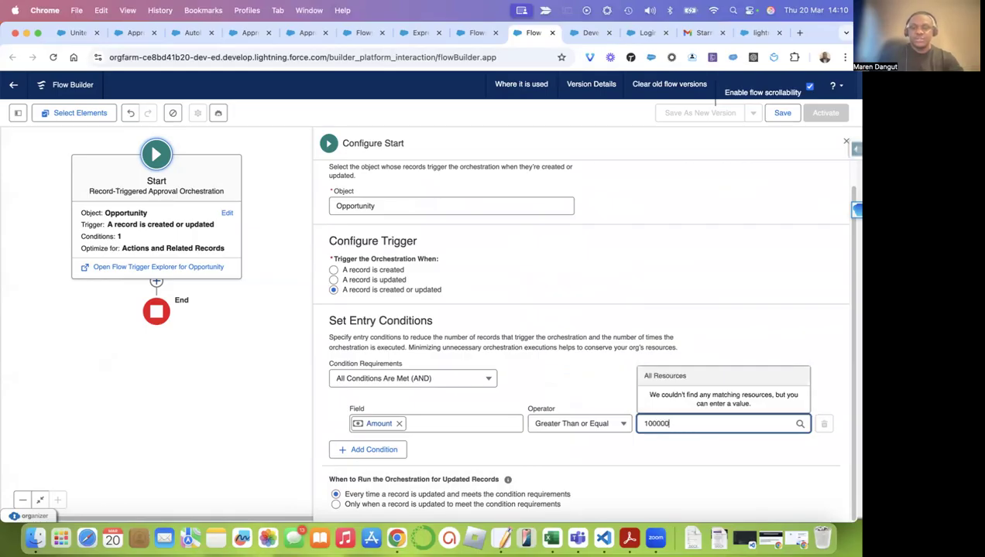
{"action": "left_click", "coordinate": [685, 448]}
{"action": "left_click", "coordinate": [655, 422]}
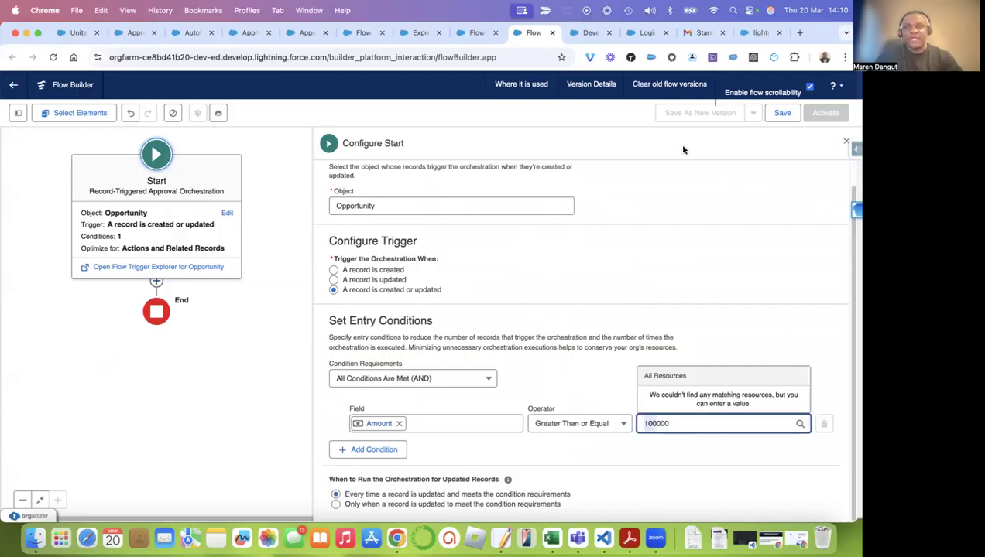
{"action": "left_click", "coordinate": [278, 200]}
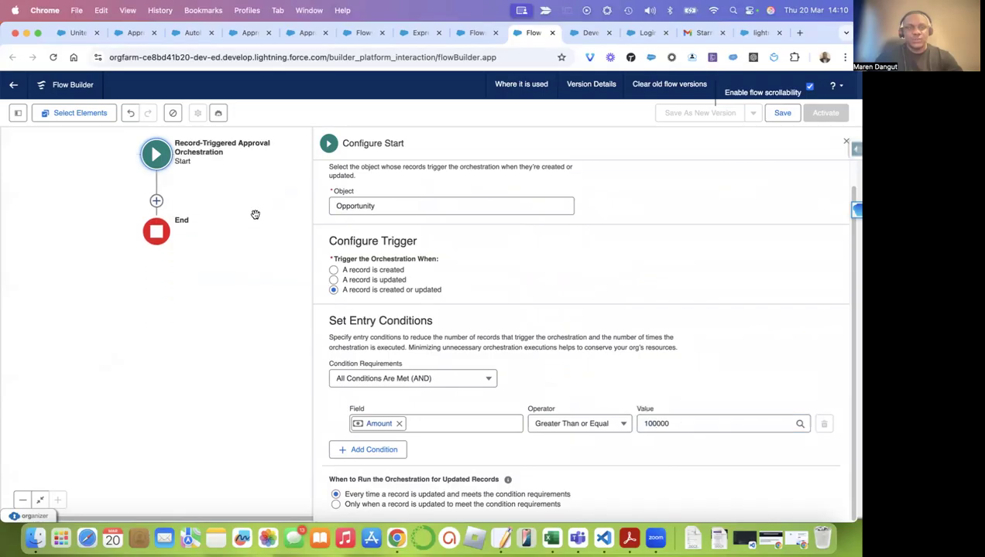
Step: Save the orchestration with the label "Approval Process (Orchestration) Flow 2" and dismiss the errors and warnings
{"action": "left_click", "coordinate": [842, 143]}
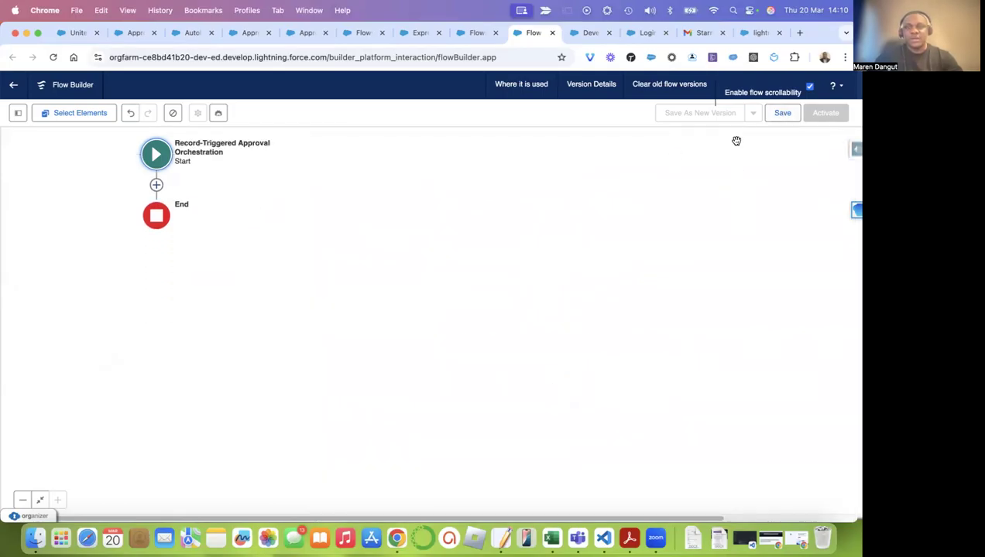
{"action": "left_click", "coordinate": [782, 113]}
{"action": "left_click", "coordinate": [346, 256]}
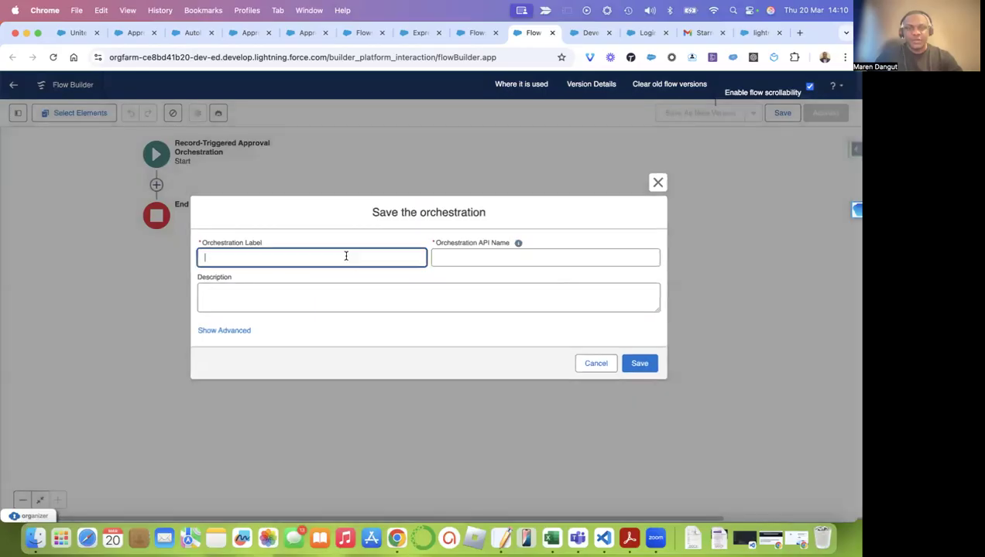
{"action": "type", "text": "Approval Proc"}
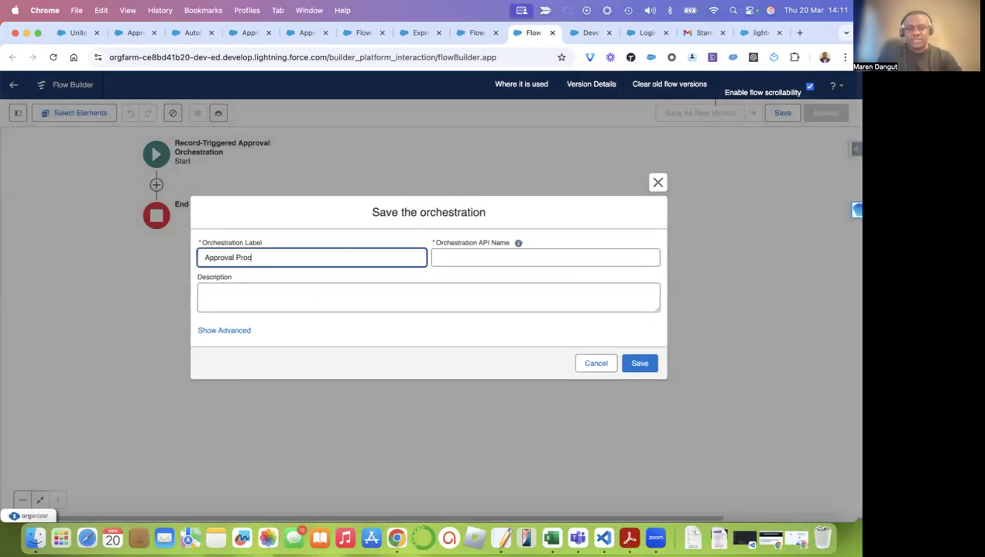
{"action": "type", "text": "ess ()"}
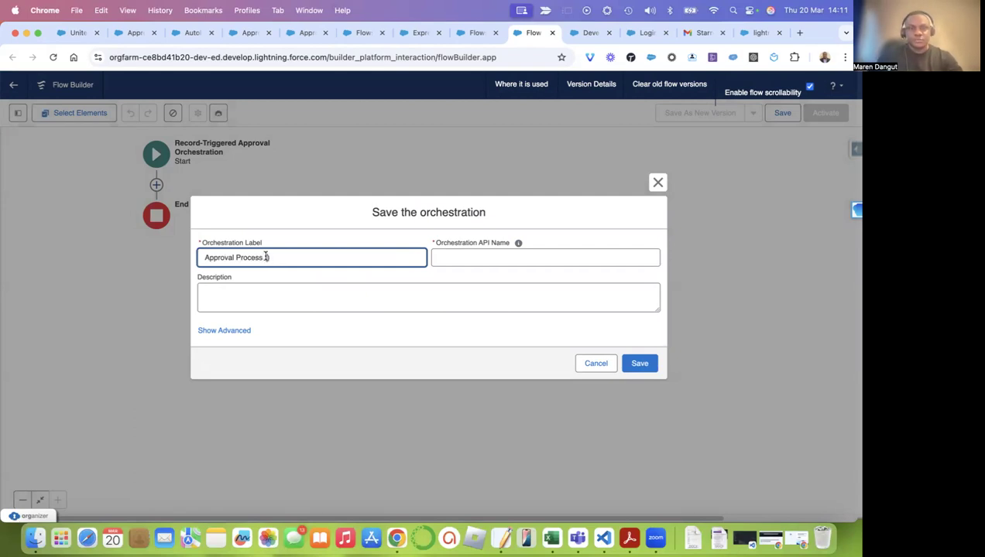
{"action": "type", "text": "Orchestration"}
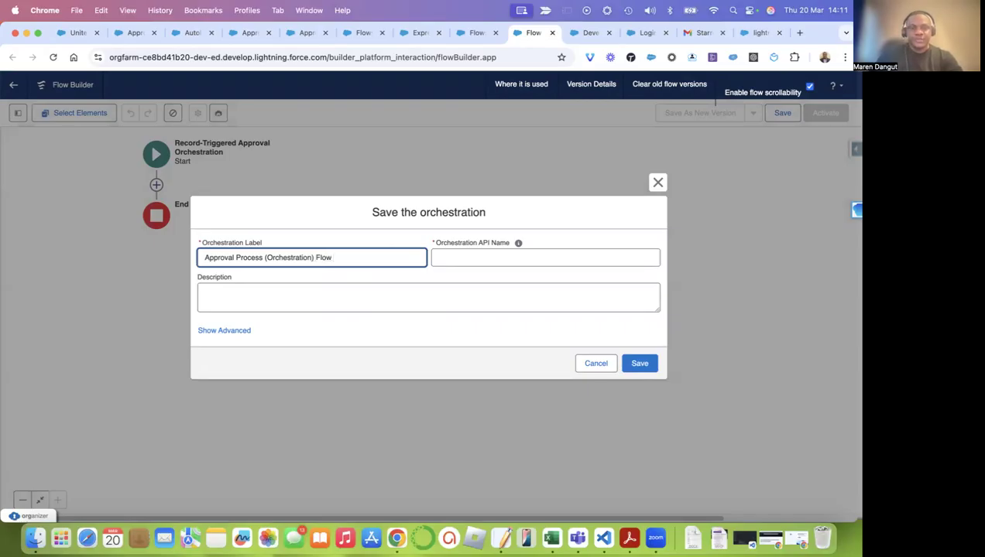
{"action": "left_click", "coordinate": [641, 364]}
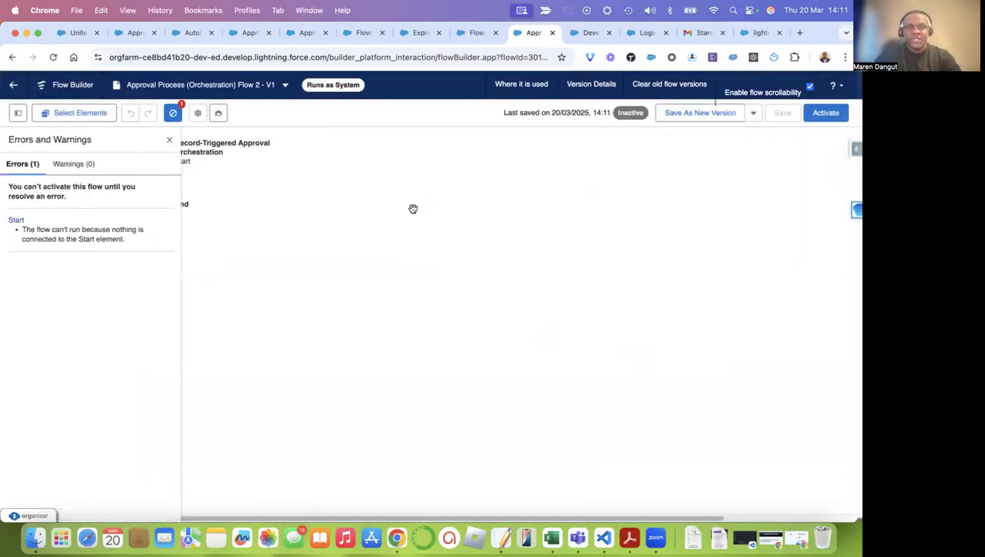
{"action": "left_click", "coordinate": [170, 139]}
{"action": "left_click", "coordinate": [168, 140]}
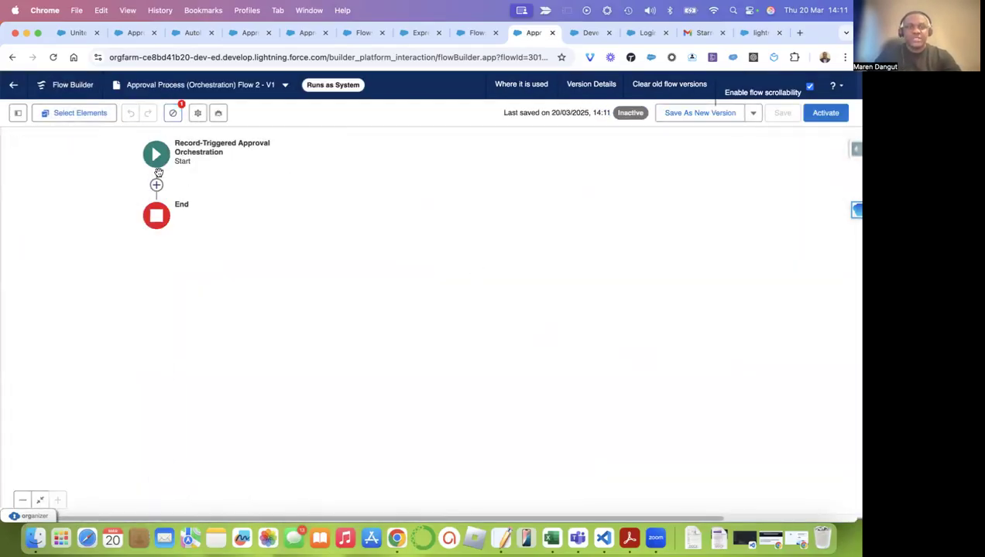
Step: Add a stage labelled "Manager Approval" between the Start and End elements
{"action": "left_click", "coordinate": [158, 184]}
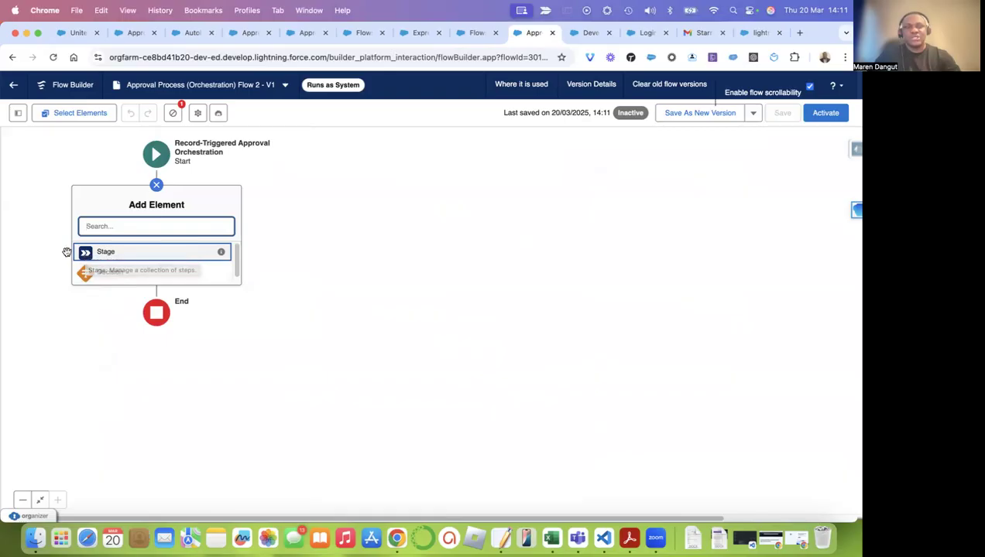
{"action": "left_click", "coordinate": [115, 256]}
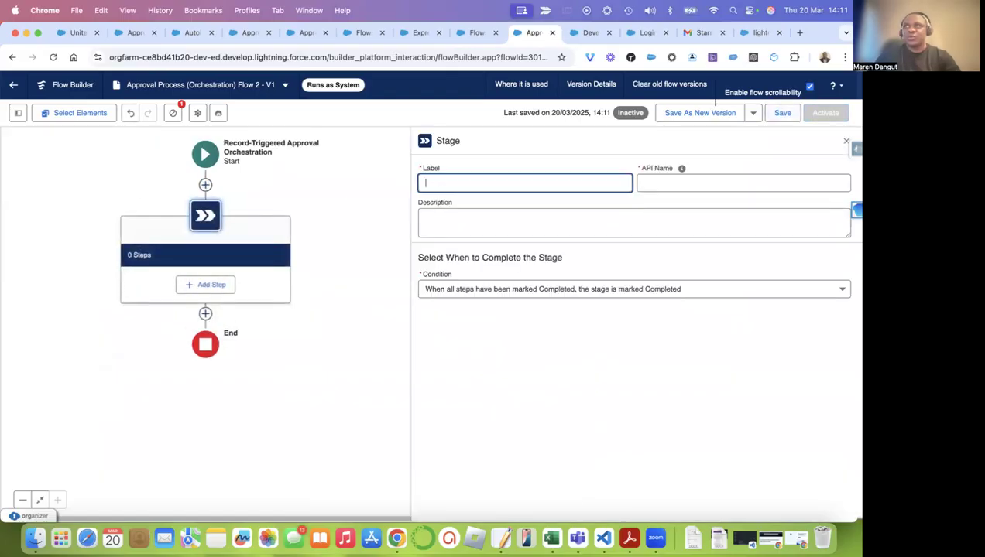
{"action": "left_click", "coordinate": [490, 184]}
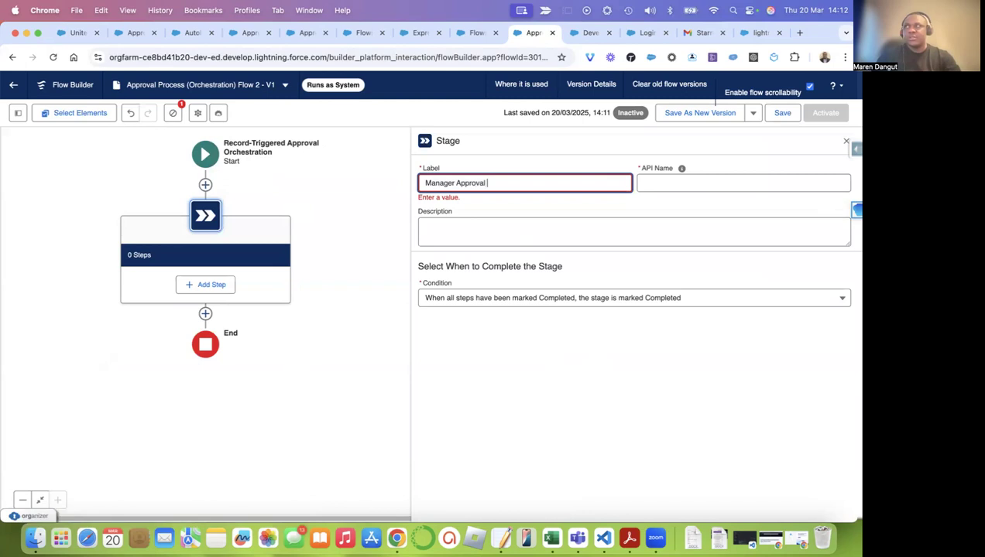
{"action": "left_click", "coordinate": [569, 204]}
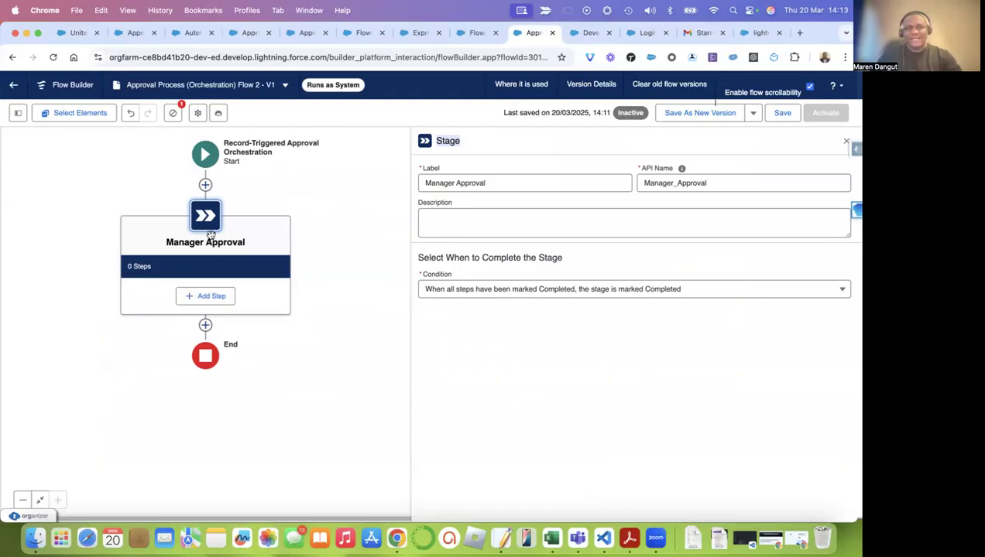
Step: Add an approval step labelled "Manager Input" to the Manager Approval stage
{"action": "left_click", "coordinate": [197, 297]}
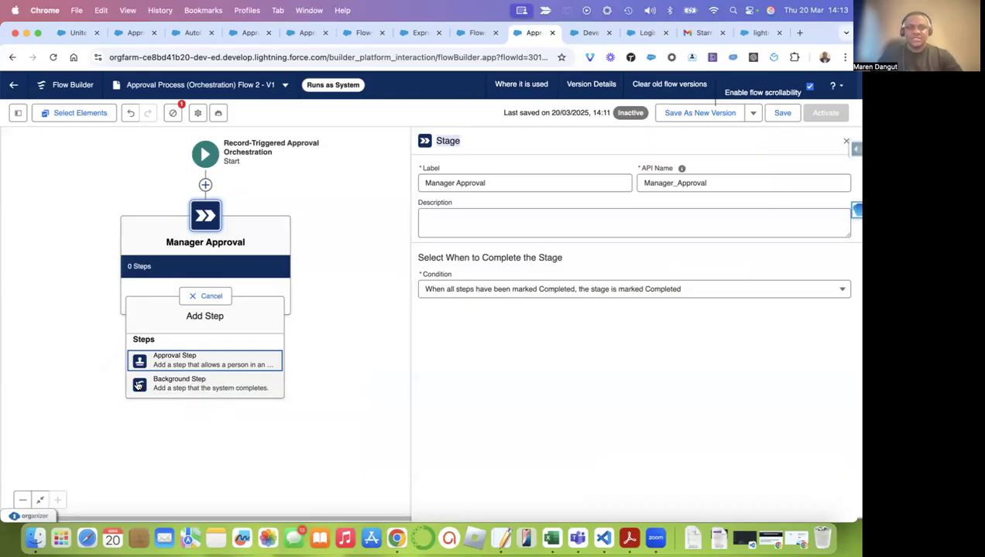
{"action": "left_click", "coordinate": [170, 364]}
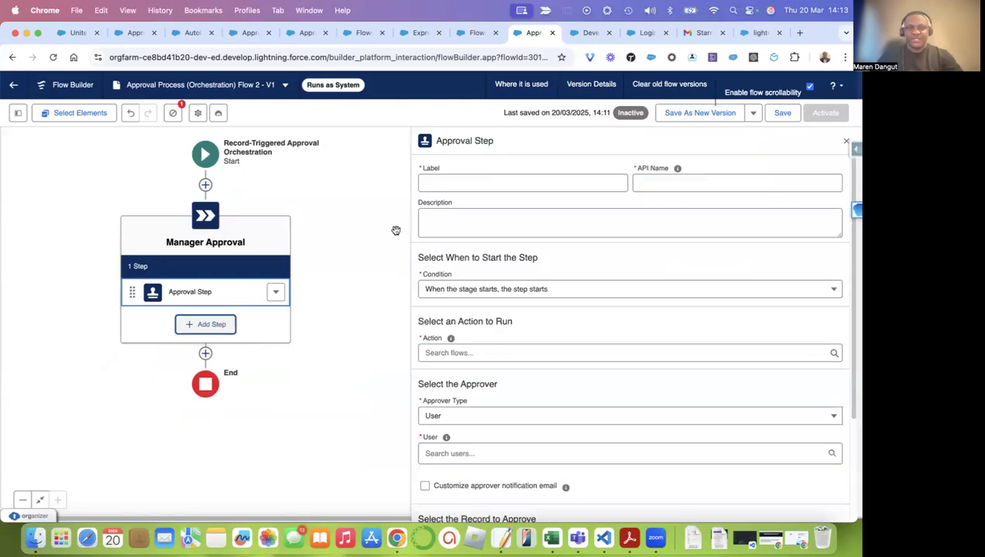
{"action": "left_click", "coordinate": [463, 179]}
{"action": "type", "text": "Manager"}
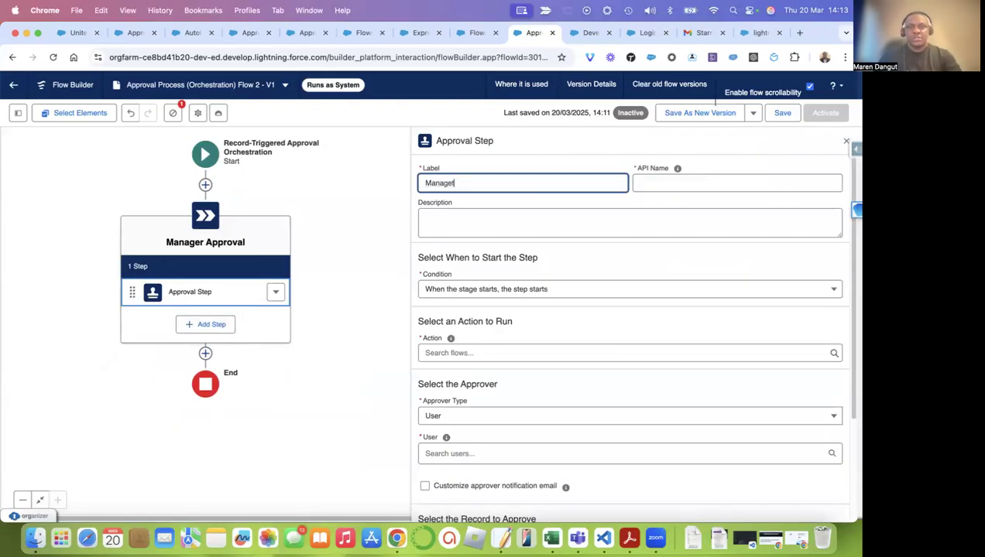
{"action": "type", "text": " Im"}
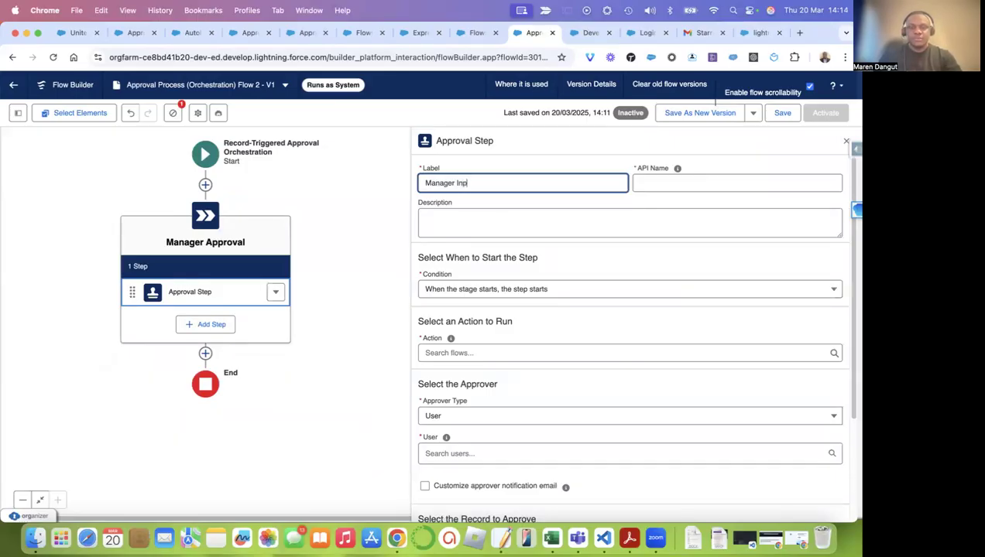
{"action": "type", "text": "put"}
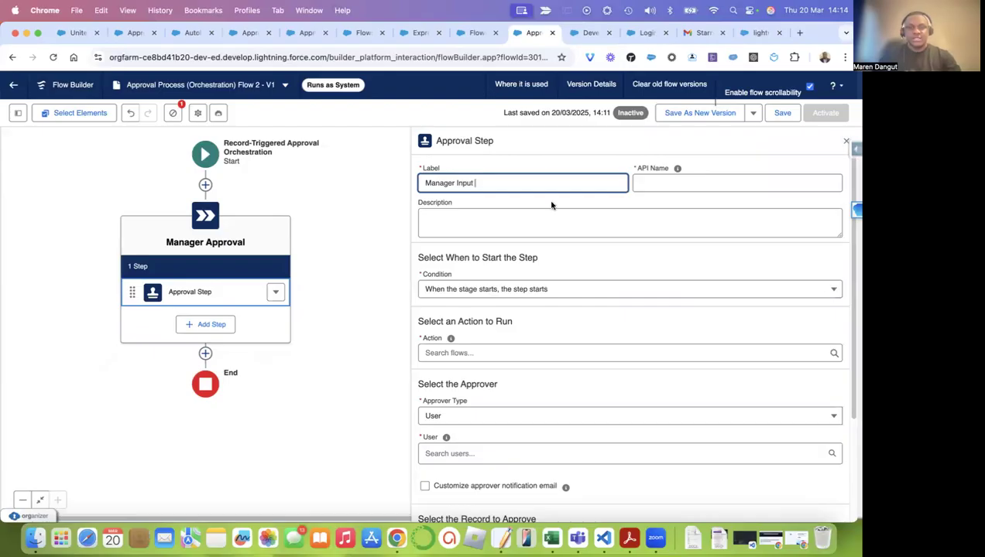
{"action": "left_click", "coordinate": [551, 214]}
Step: Set the Manager Input step's action to the flow "Approvals Workflow: Evaluate Approval Requests"
{"action": "scroll", "coordinate": [559, 259], "scroll_direction": "down", "scroll_amount": 3}
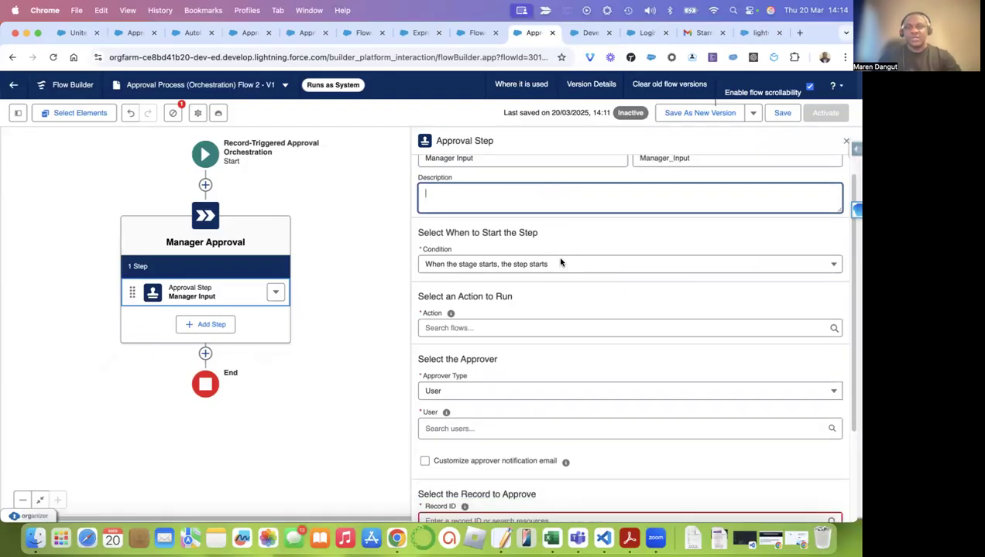
{"action": "left_click_drag", "start_coordinate": [417, 188], "coordinate": [501, 188]}
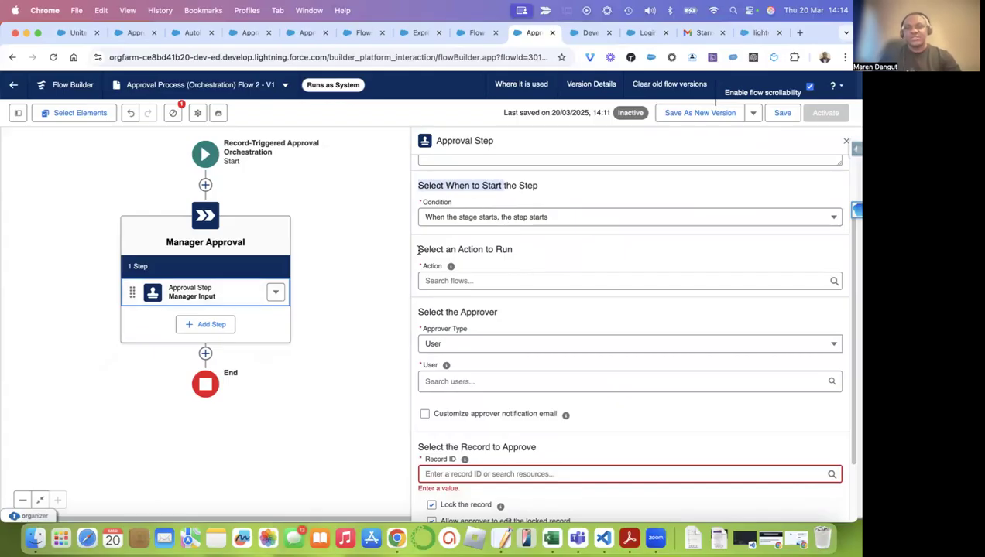
{"action": "left_click_drag", "start_coordinate": [418, 249], "coordinate": [545, 249]}
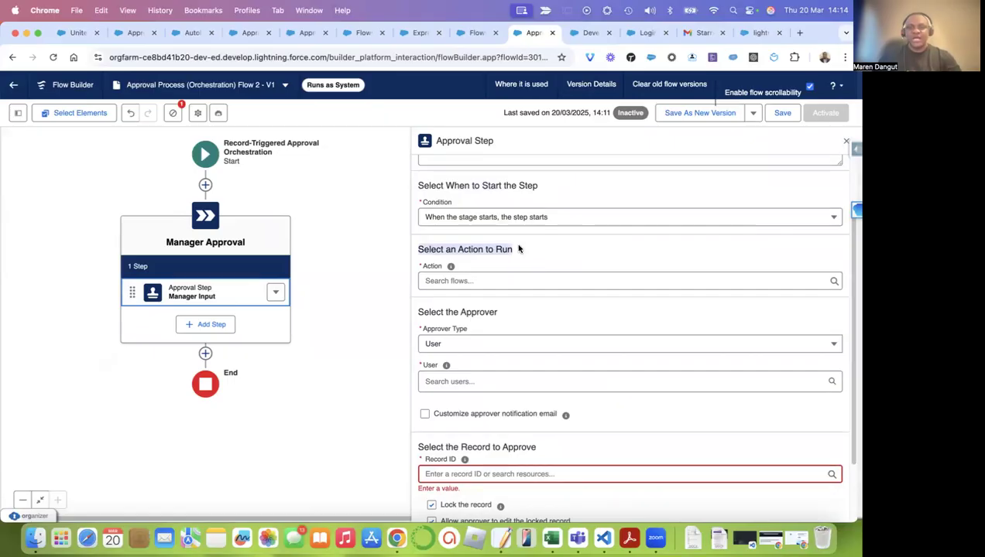
{"action": "mouse_move", "coordinate": [451, 267]}
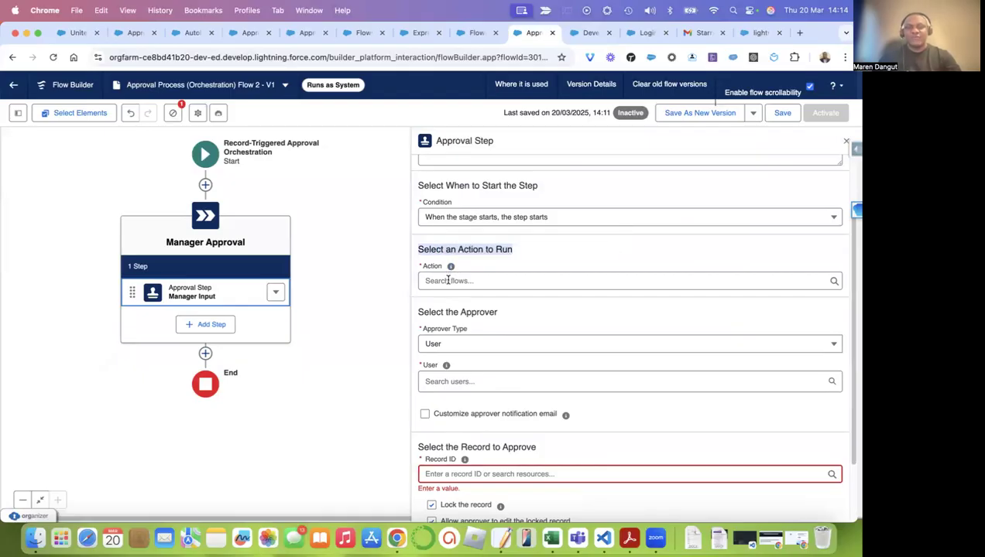
{"action": "left_click", "coordinate": [447, 280]}
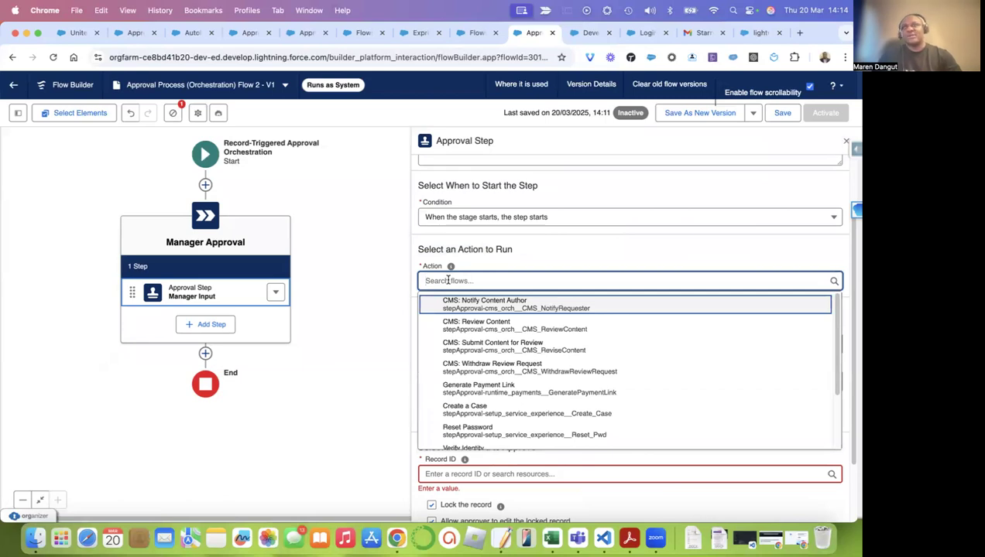
{"action": "mouse_move", "coordinate": [451, 266]}
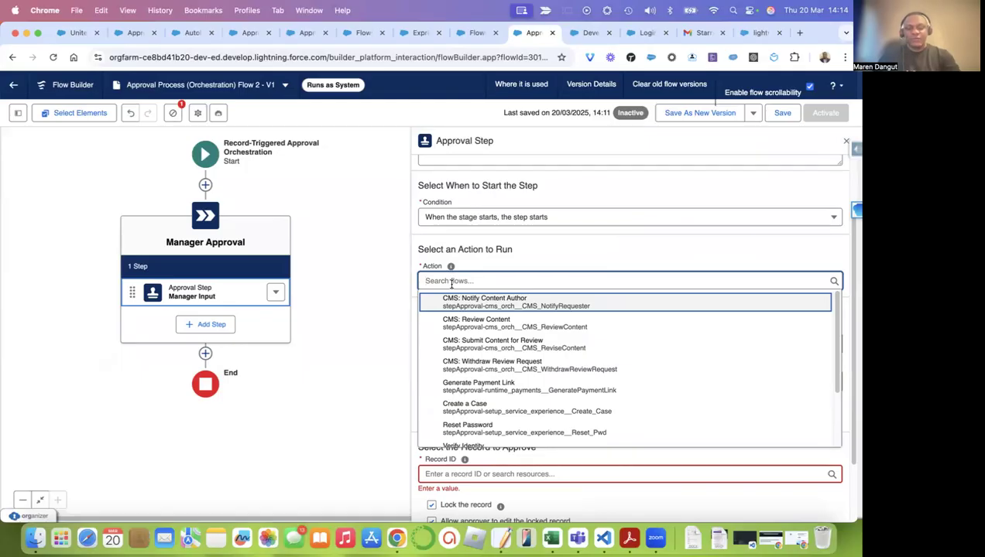
{"action": "type", "text": "eva"}
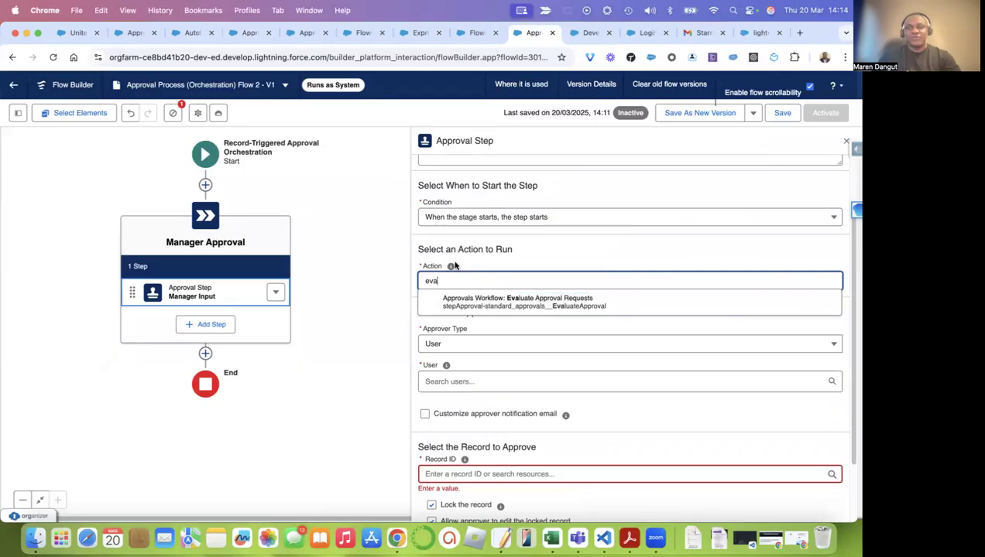
{"action": "left_click", "coordinate": [490, 303]}
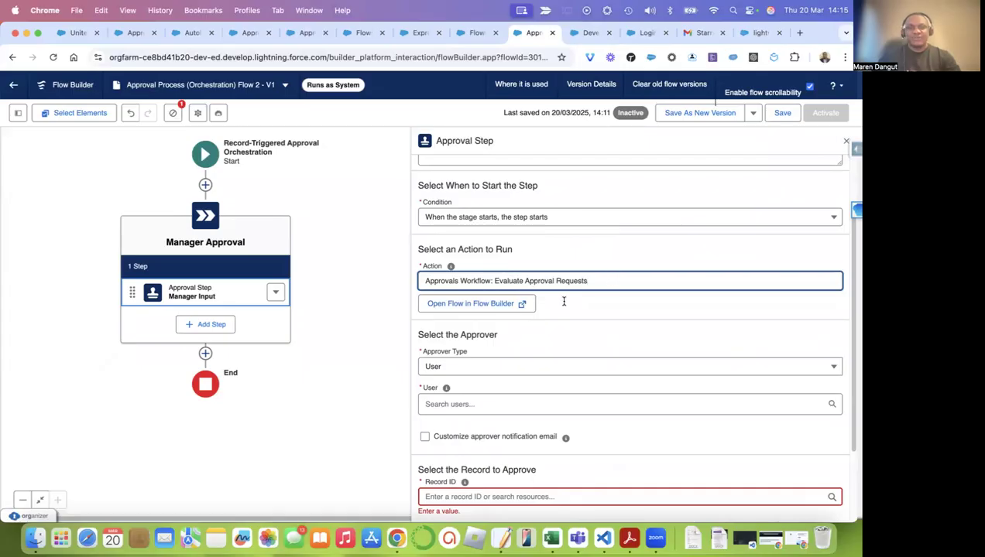
Step: Open the selected action's flow and examine the Approval Decision and Decision Comments components on its screen
{"action": "left_click", "coordinate": [484, 304]}
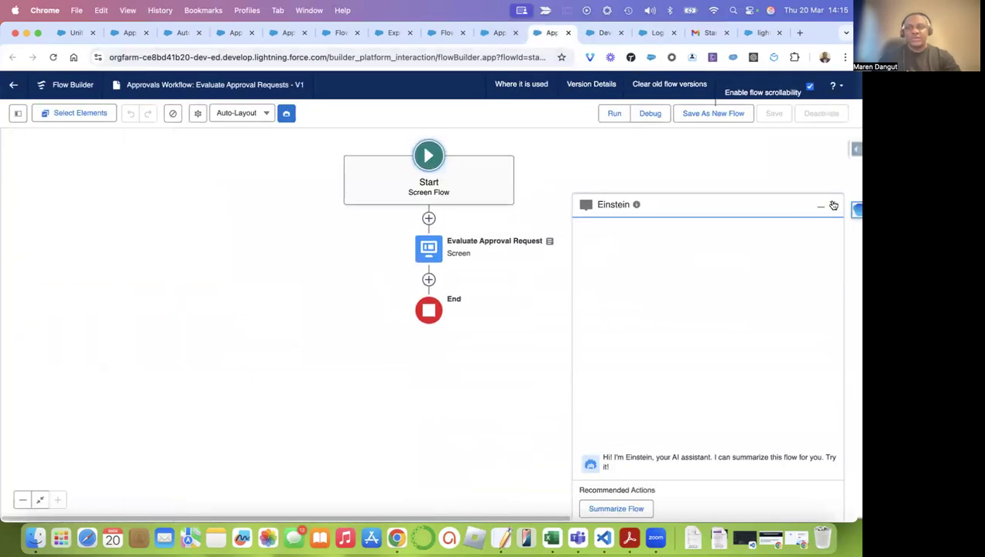
{"action": "left_click", "coordinate": [831, 204]}
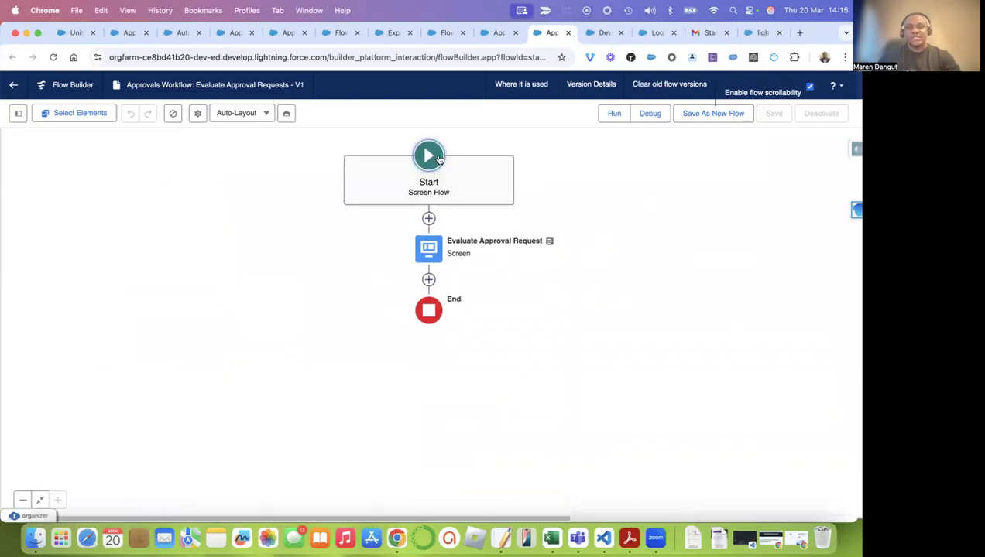
{"action": "left_click", "coordinate": [423, 217]}
{"action": "left_click", "coordinate": [423, 216]}
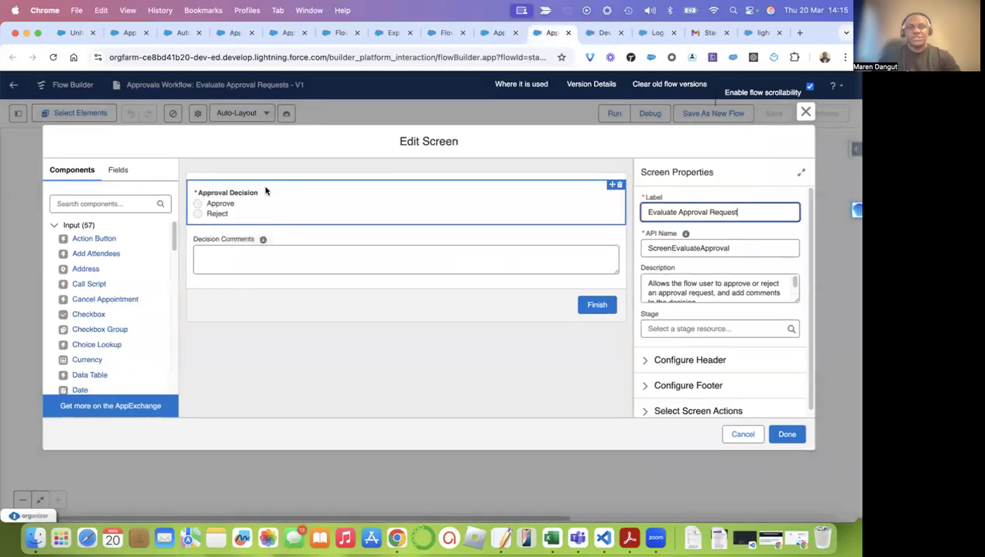
{"action": "left_click", "coordinate": [206, 202]}
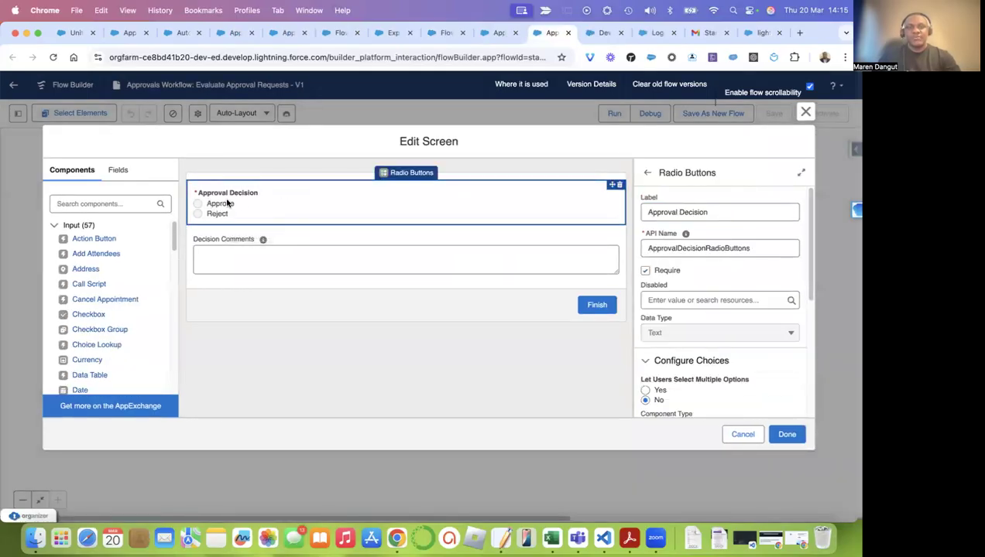
{"action": "left_click", "coordinate": [247, 254]}
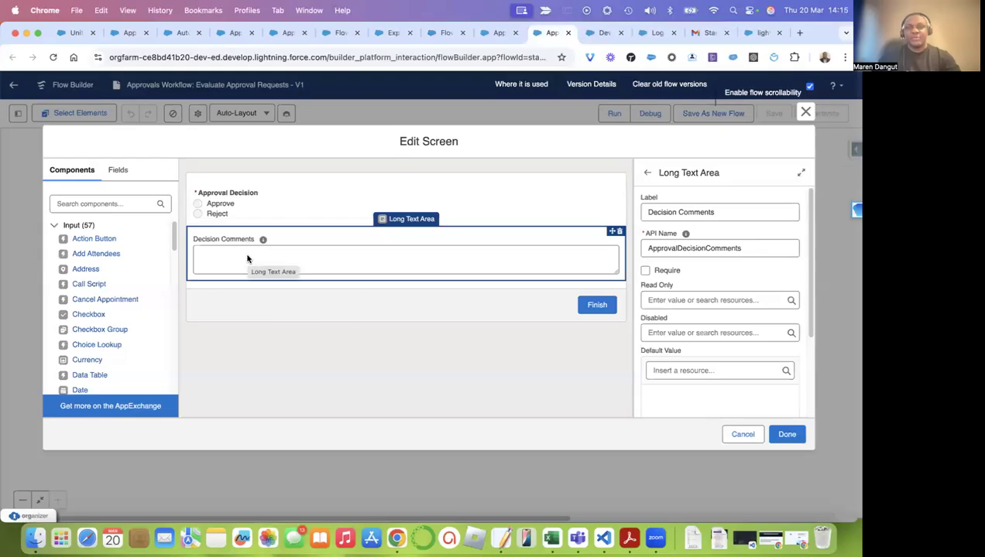
{"action": "left_click", "coordinate": [805, 113]}
Step: Inspect the flow's approvalDecision and approvalComments variables, including their default values and availability outside the flow
{"action": "left_click", "coordinate": [17, 113]}
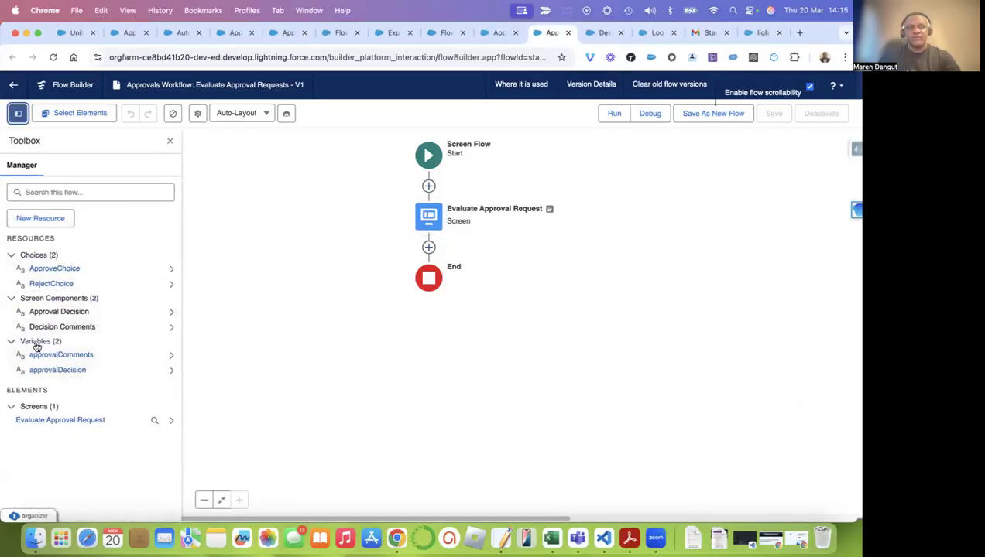
{"action": "left_click", "coordinate": [49, 371]}
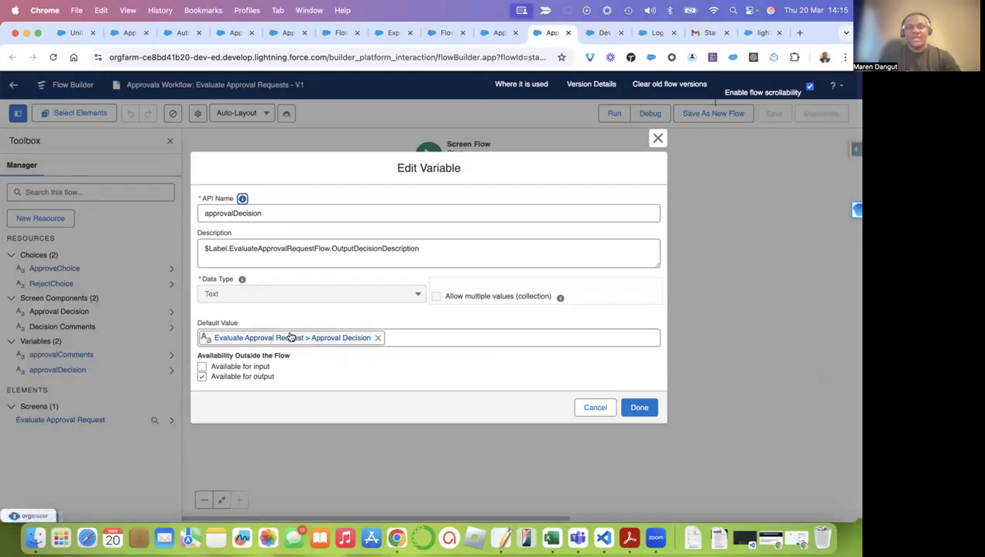
{"action": "left_click", "coordinate": [588, 408]}
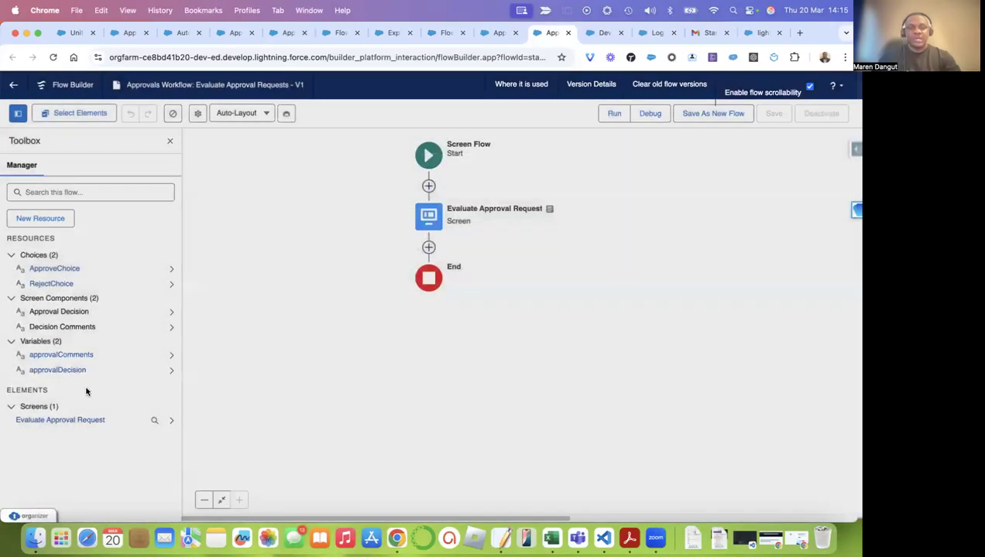
{"action": "left_click", "coordinate": [62, 355]}
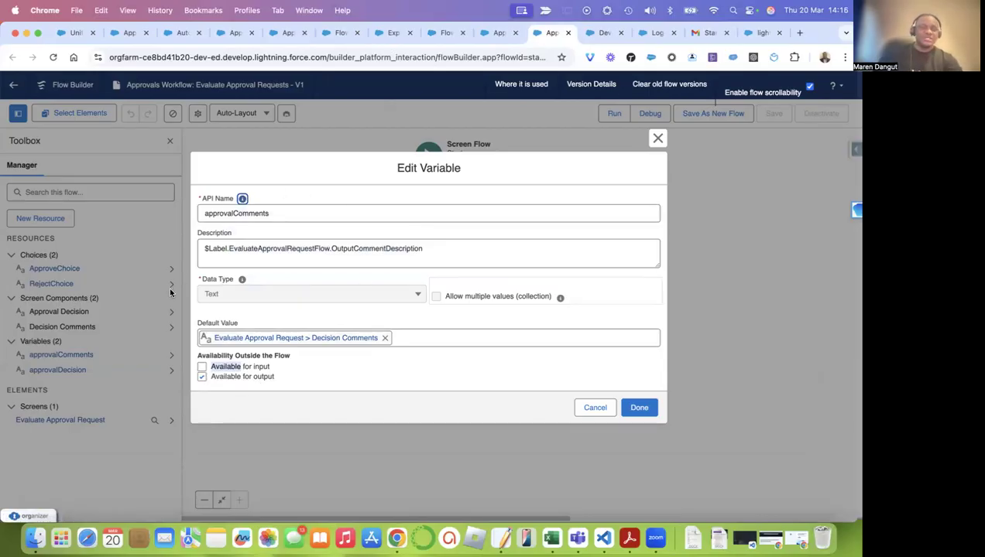
{"action": "left_click", "coordinate": [656, 140]}
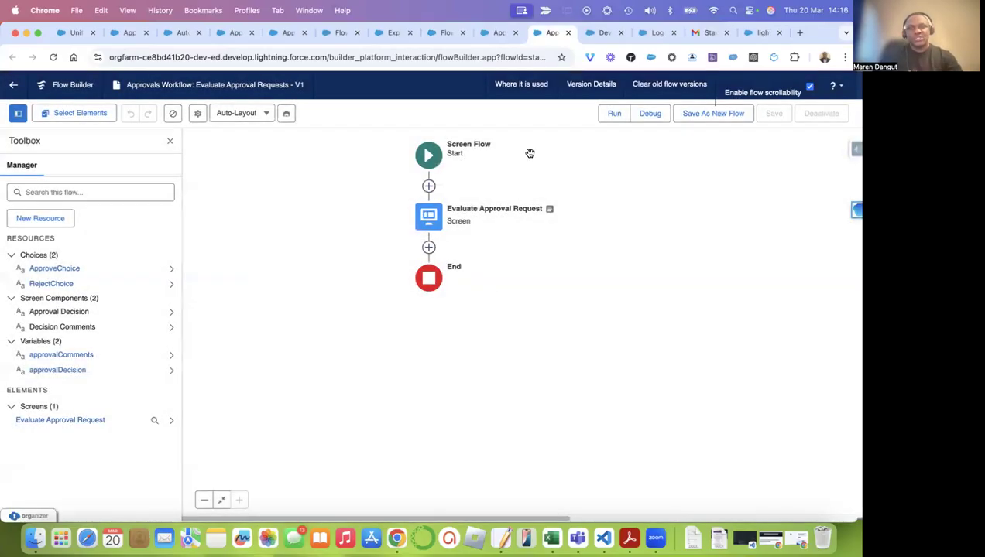
Step: Review the Evaluate Approval Request screen once more and return to the approval orchestration
{"action": "double_click", "coordinate": [424, 215]}
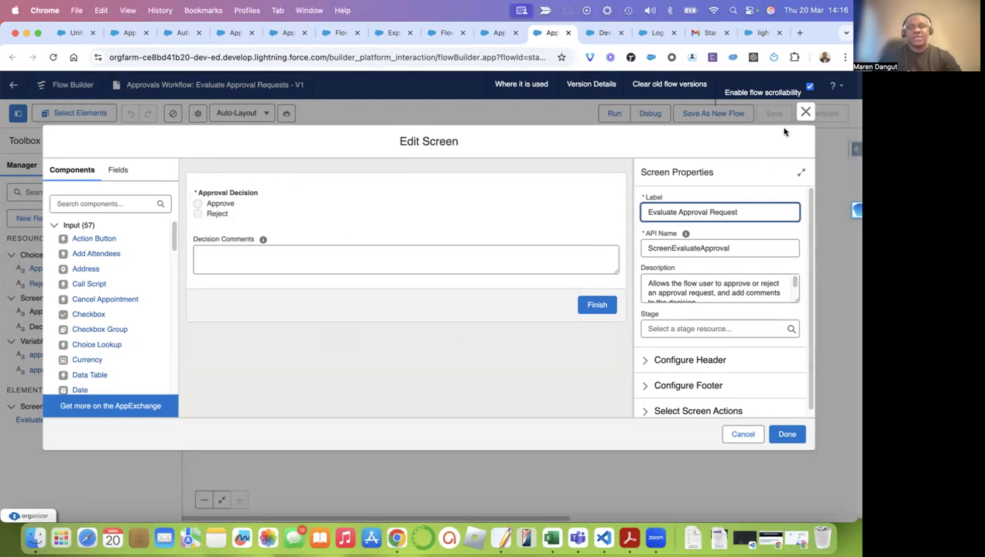
{"action": "left_click", "coordinate": [805, 112]}
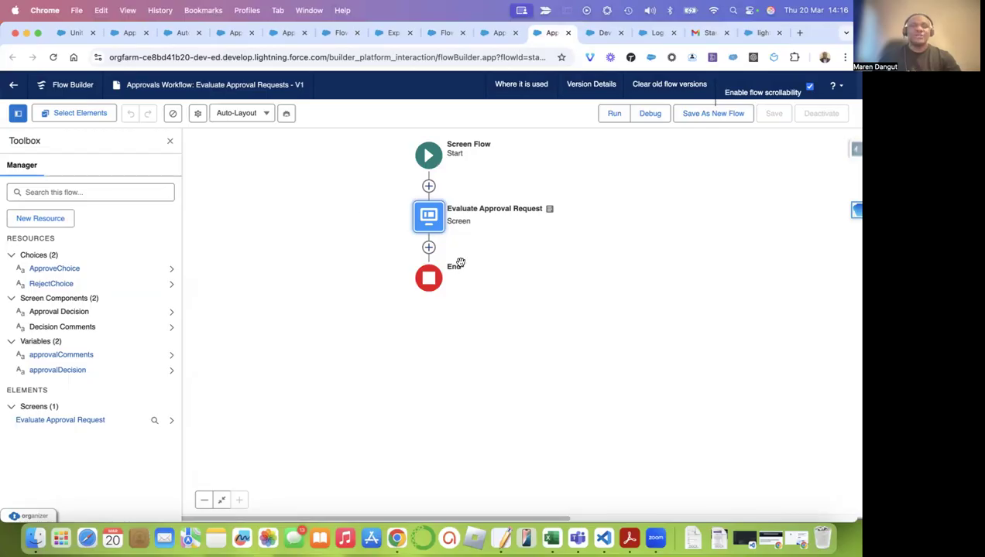
{"action": "left_click", "coordinate": [499, 32]}
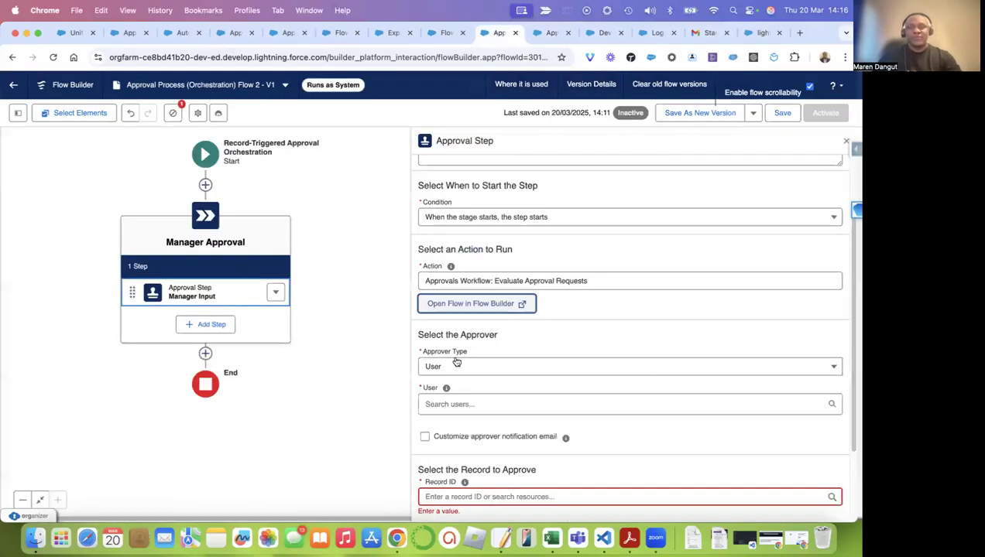
Step: Review the approver types, keep User, and search for and select the user who approves the Manager Input step
{"action": "scroll", "coordinate": [450, 340], "scroll_direction": "down", "scroll_amount": 2}
{"action": "left_click_drag", "start_coordinate": [423, 269], "coordinate": [477, 269]}
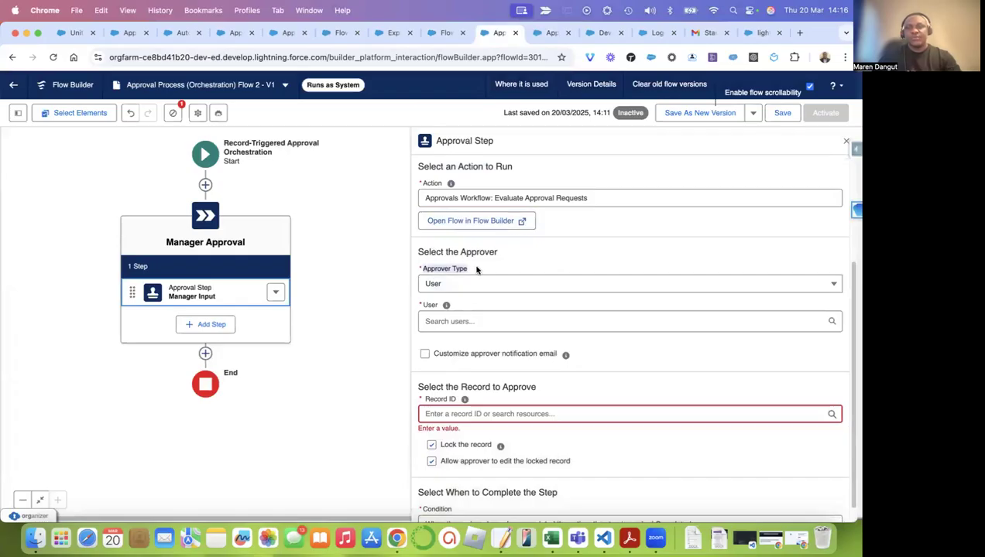
{"action": "left_click", "coordinate": [487, 286]}
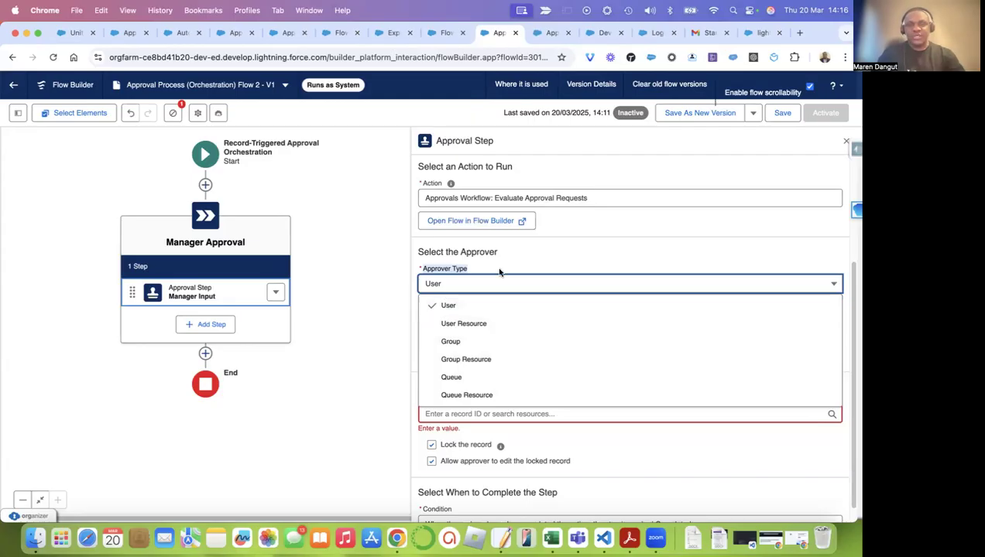
{"action": "left_click", "coordinate": [528, 262]}
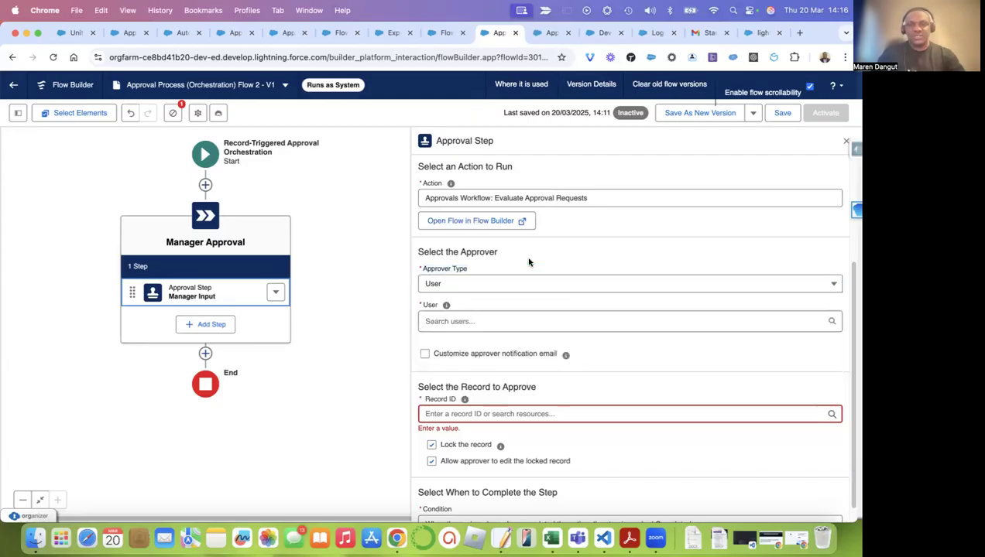
{"action": "left_click", "coordinate": [441, 292]}
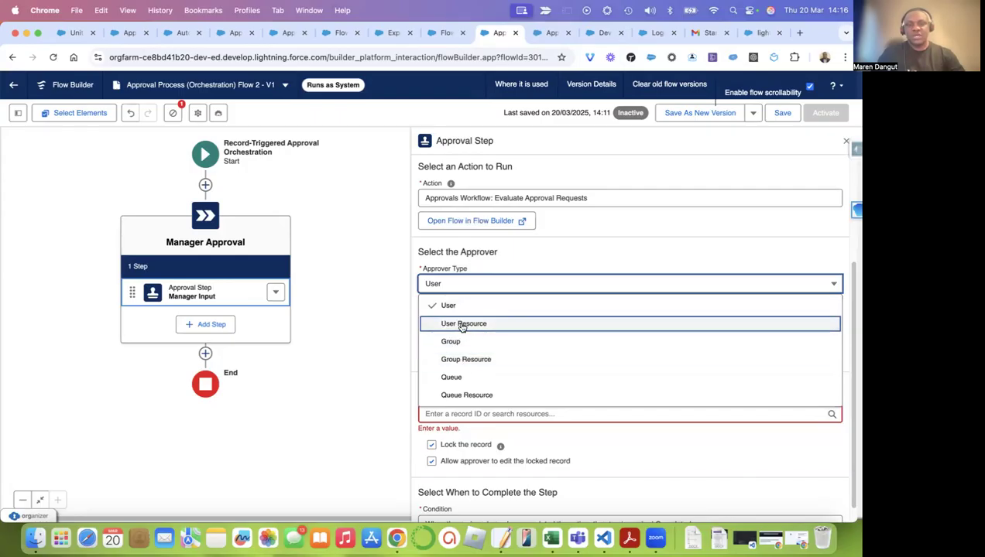
{"action": "left_click", "coordinate": [517, 261]}
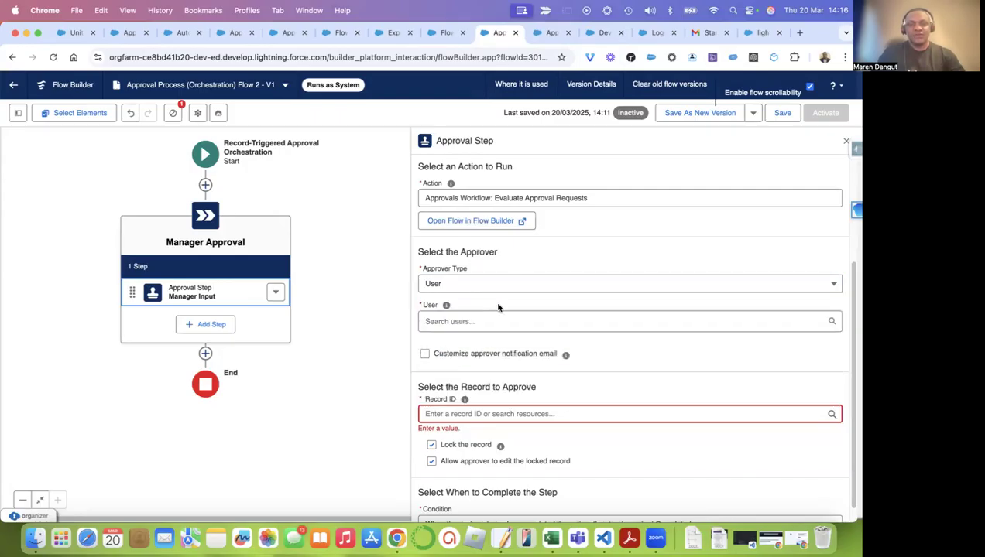
{"action": "left_click", "coordinate": [443, 319]}
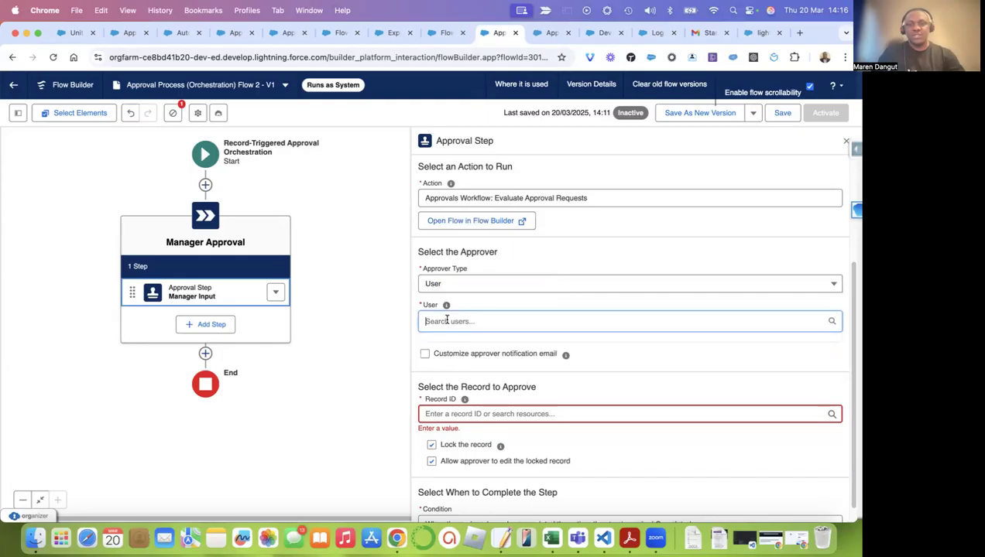
{"action": "type", "text": "maren"}
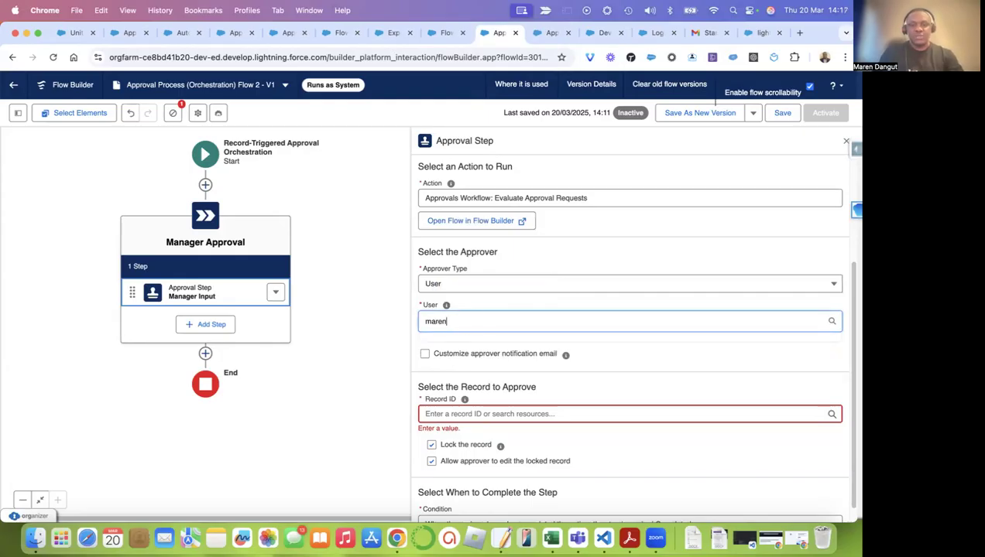
{"action": "left_click", "coordinate": [472, 366]}
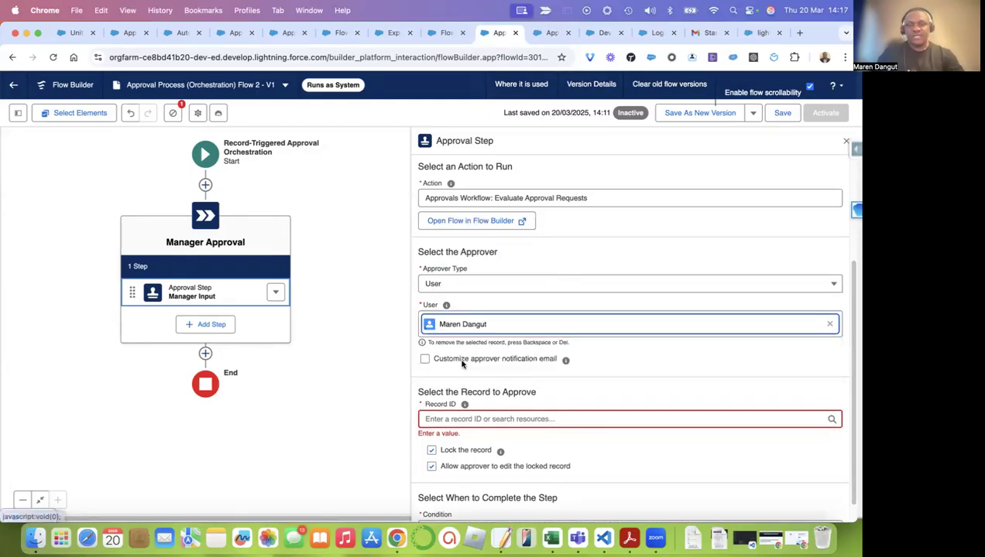
{"action": "scroll", "coordinate": [504, 369], "scroll_direction": "down", "scroll_amount": 1}
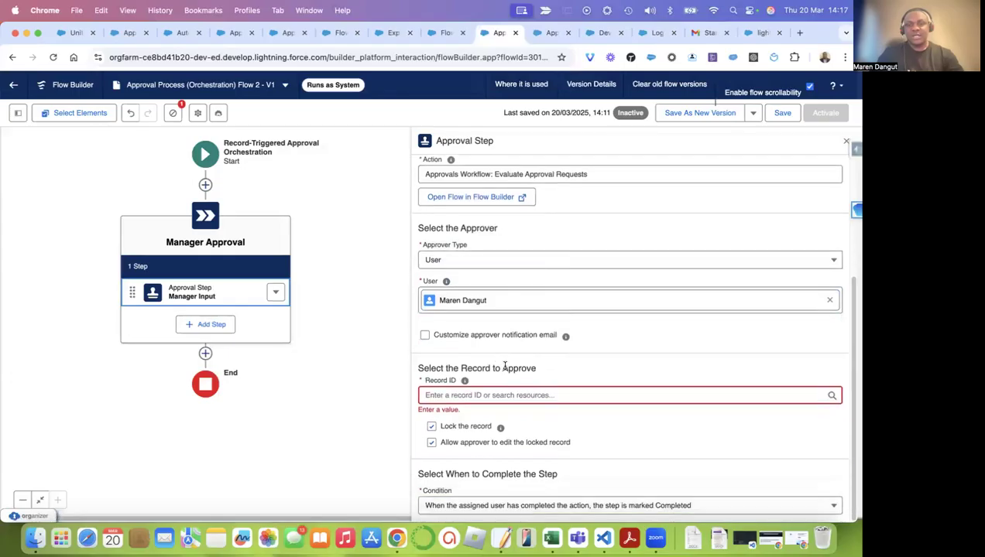
Step: Turn on the customized approver notification email, examine its Subject and Body fields, and turn the customization off again
{"action": "left_click", "coordinate": [452, 336]}
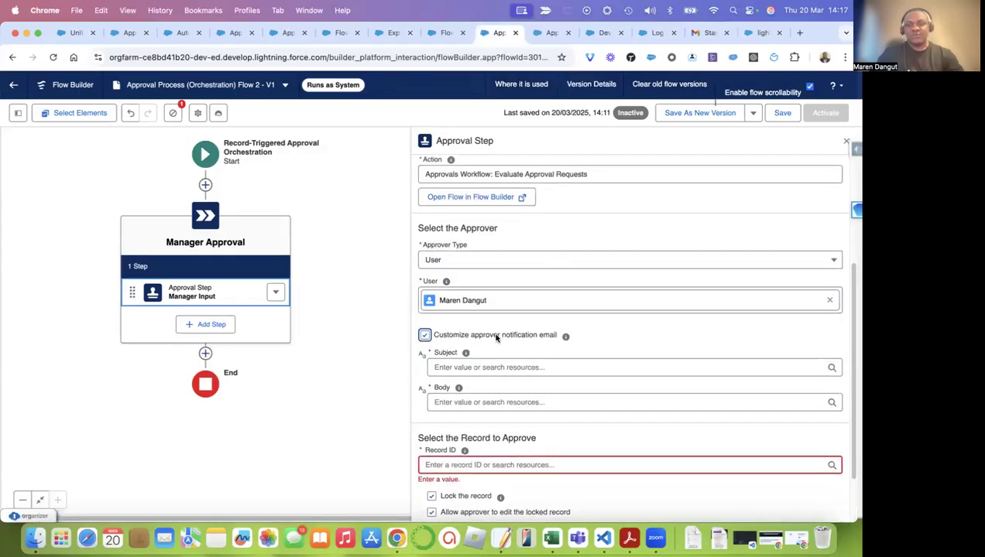
{"action": "left_click", "coordinate": [448, 367]}
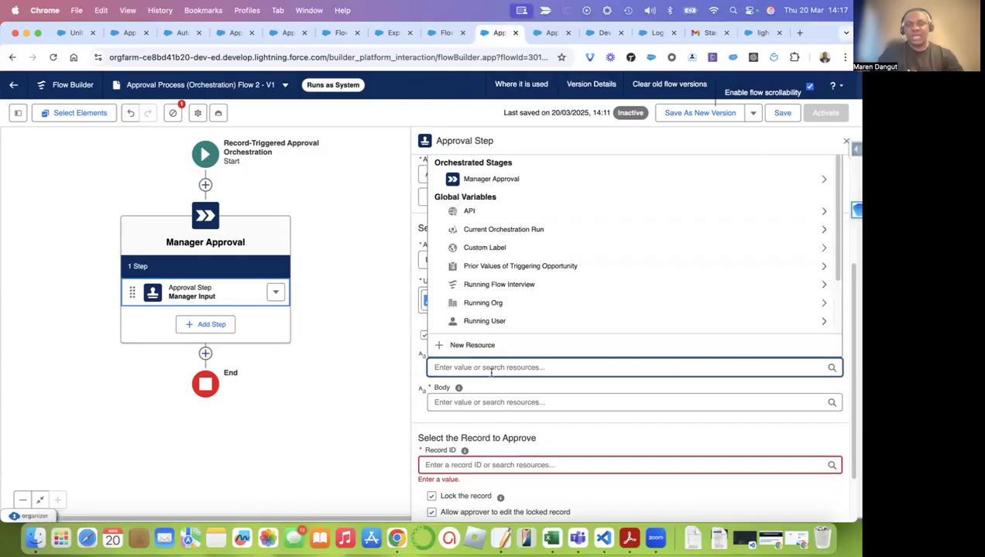
{"action": "left_click", "coordinate": [473, 400]}
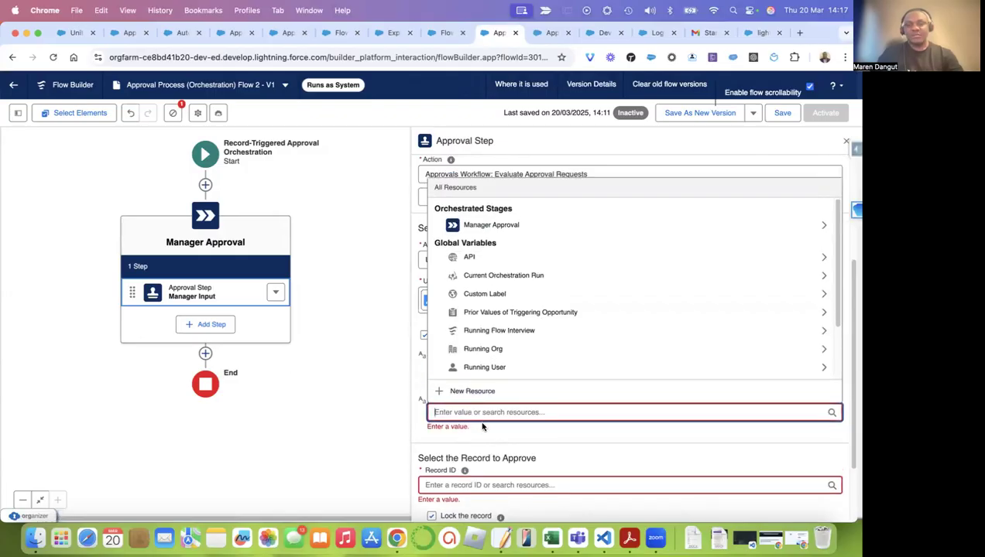
{"action": "left_click", "coordinate": [485, 428]}
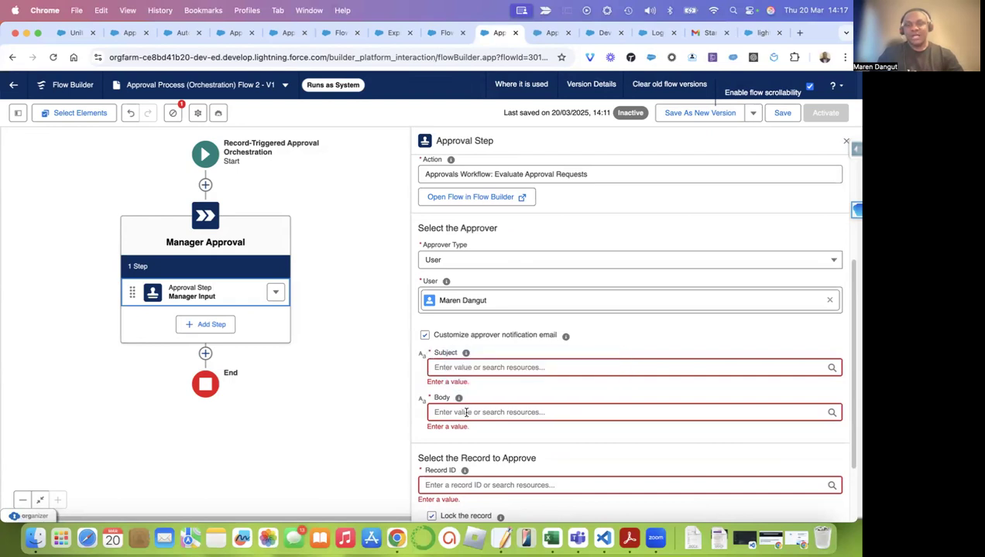
{"action": "left_click", "coordinate": [424, 336]}
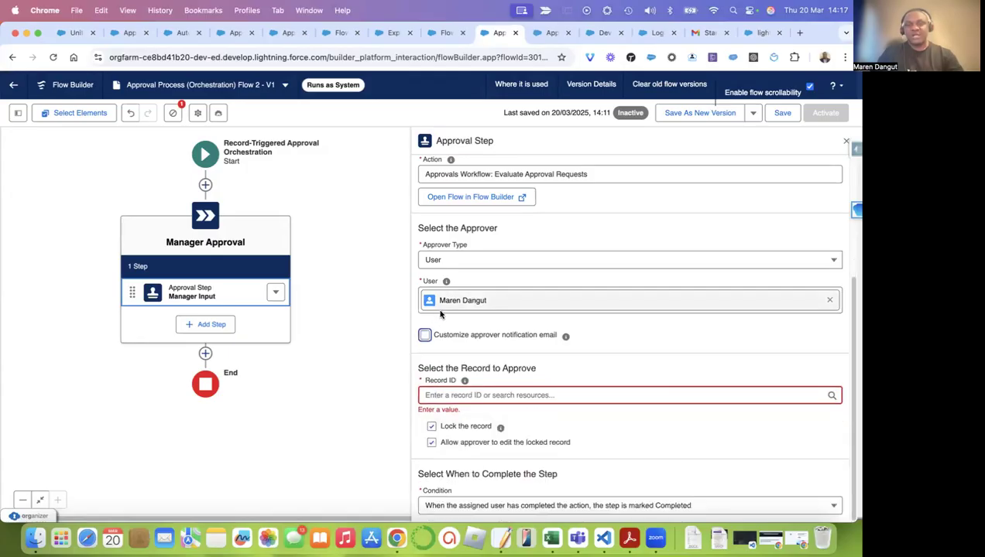
Step: Read the Record ID help and set the record to approve to the Triggering Opportunity's Opportunity ID
{"action": "left_click_drag", "start_coordinate": [419, 370], "coordinate": [519, 369]}
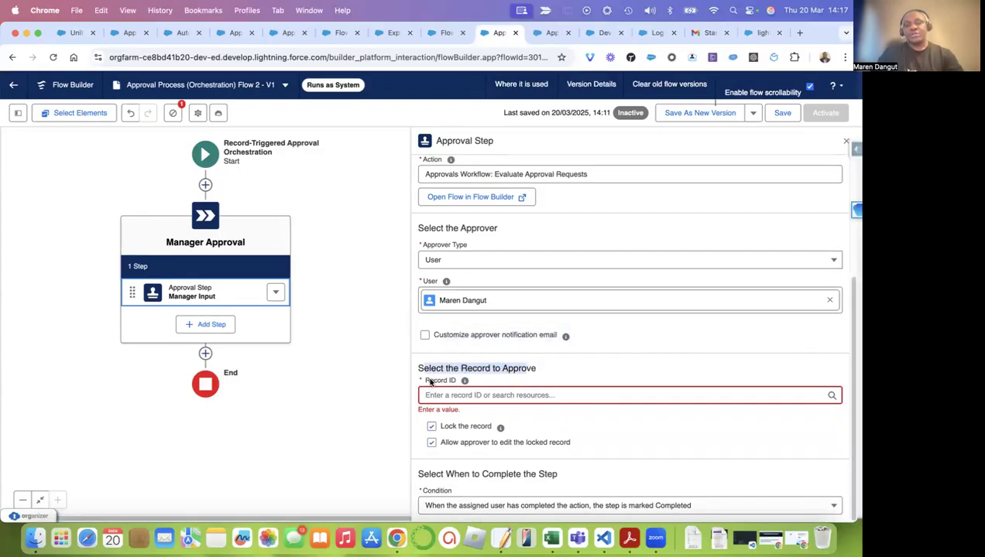
{"action": "mouse_move", "coordinate": [465, 382]}
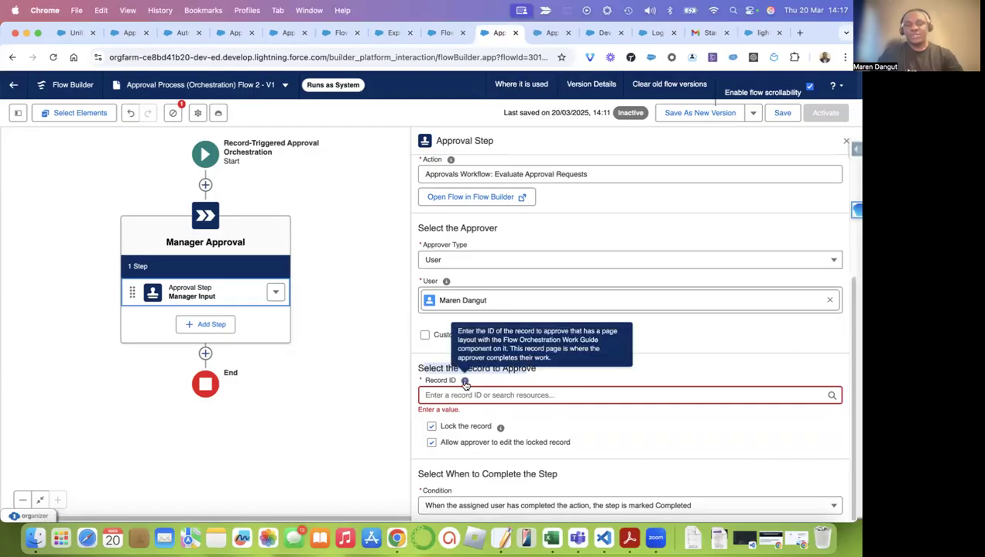
{"action": "left_click", "coordinate": [446, 397]}
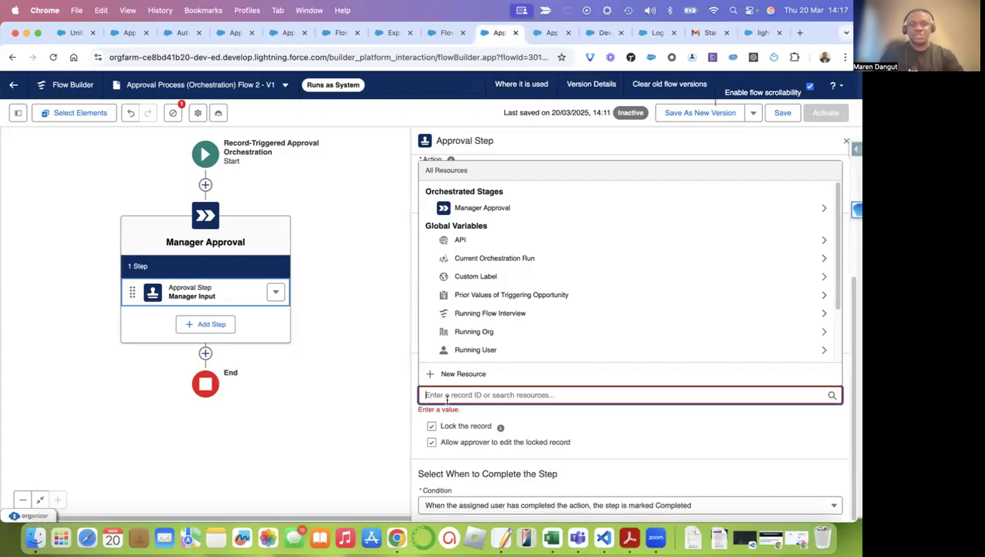
{"action": "type", "text": "rec"}
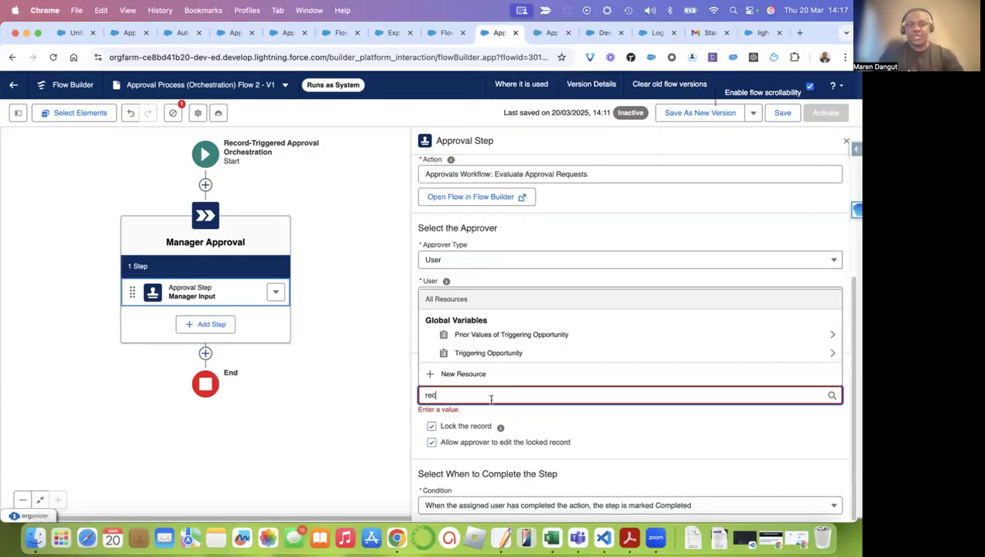
{"action": "left_click", "coordinate": [505, 355]}
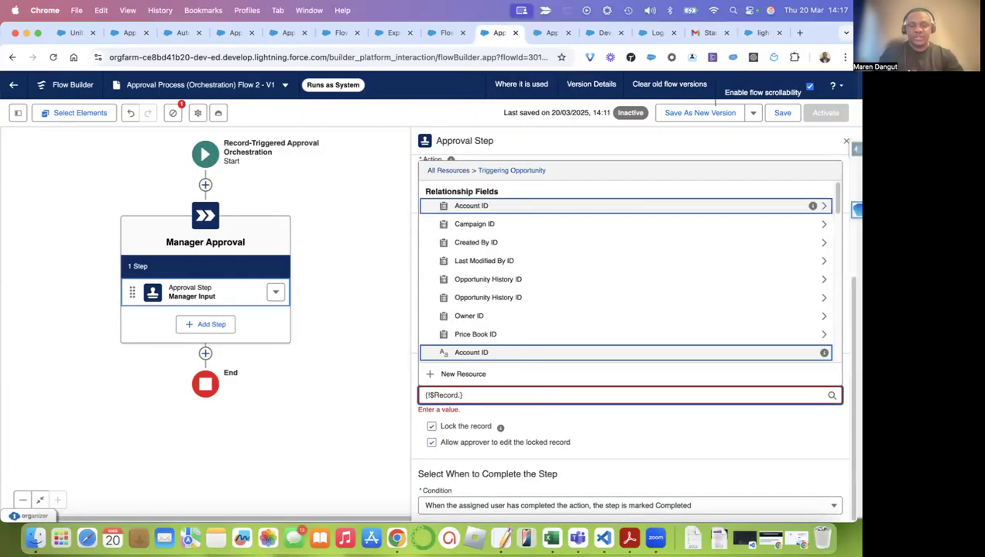
{"action": "type", "text": "id"}
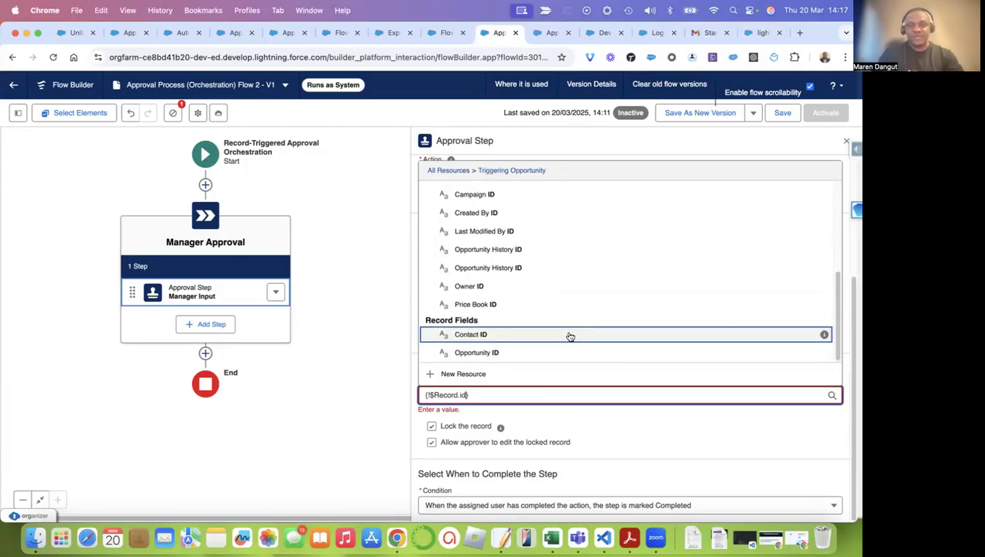
{"action": "left_click", "coordinate": [501, 353]}
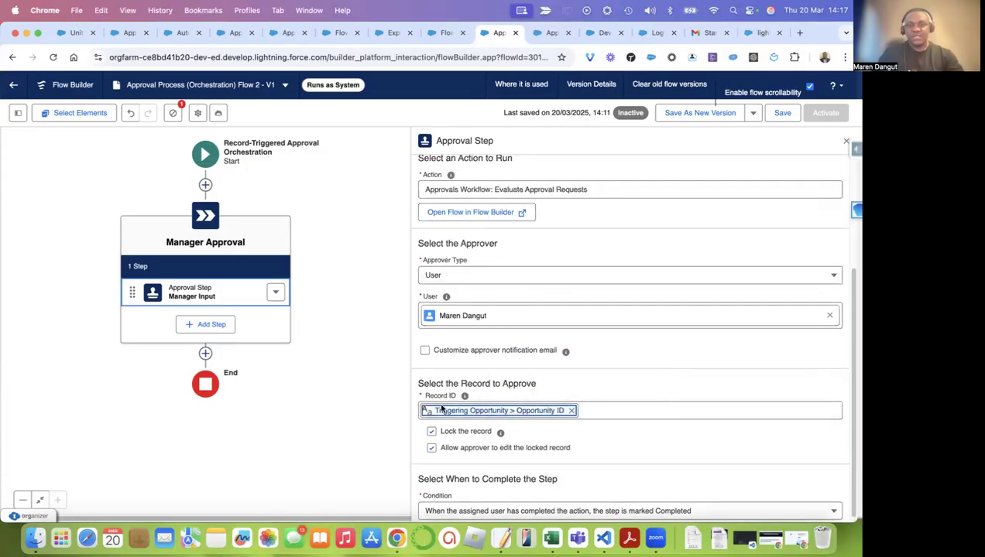
Step: Disallow approver edits to the locked record and disable record locking for the Manager Input step
{"action": "mouse_move", "coordinate": [500, 434]}
{"action": "left_click_drag", "start_coordinate": [444, 450], "coordinate": [512, 465]}
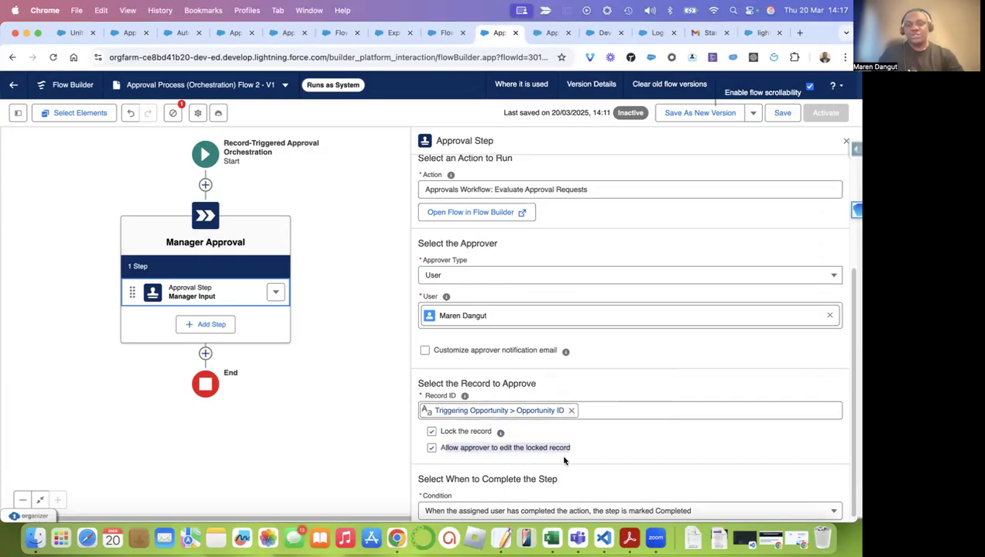
{"action": "left_click", "coordinate": [432, 447]}
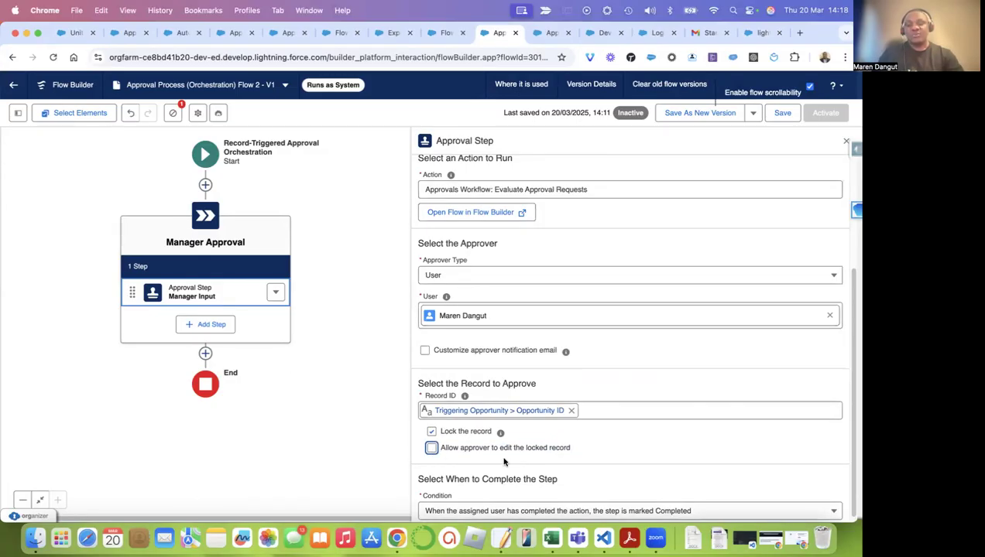
{"action": "left_click", "coordinate": [431, 431]}
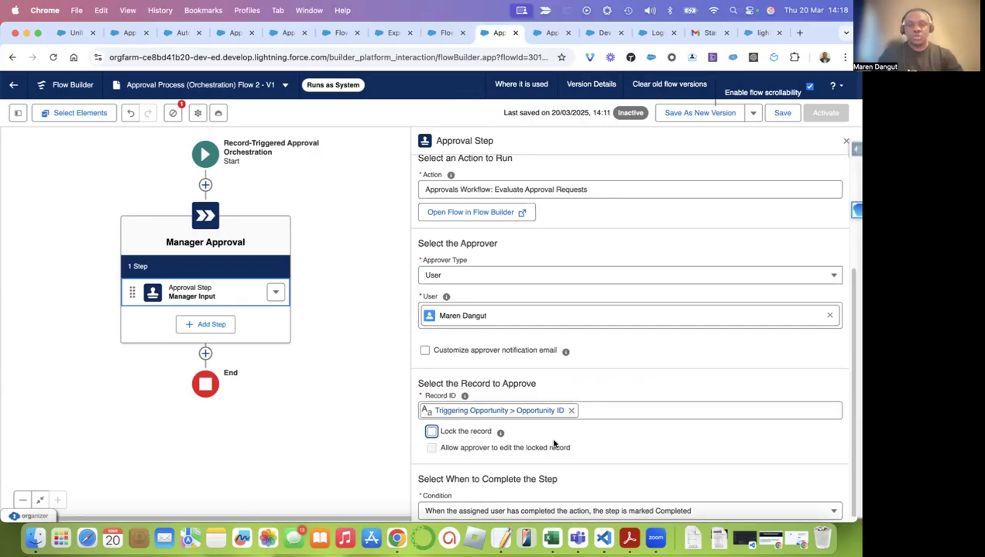
{"action": "scroll", "coordinate": [554, 443], "scroll_direction": "down", "scroll_amount": 1}
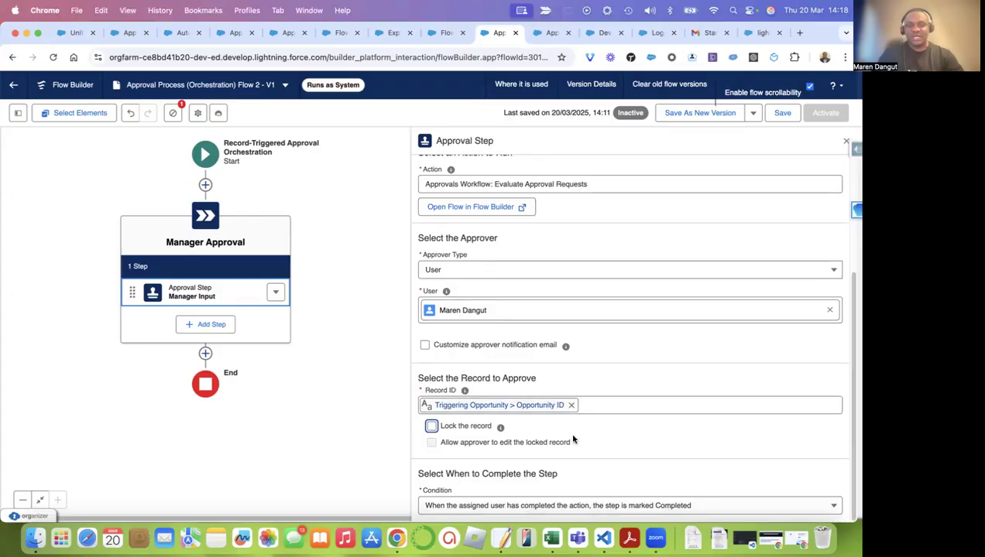
{"action": "left_click", "coordinate": [420, 478]}
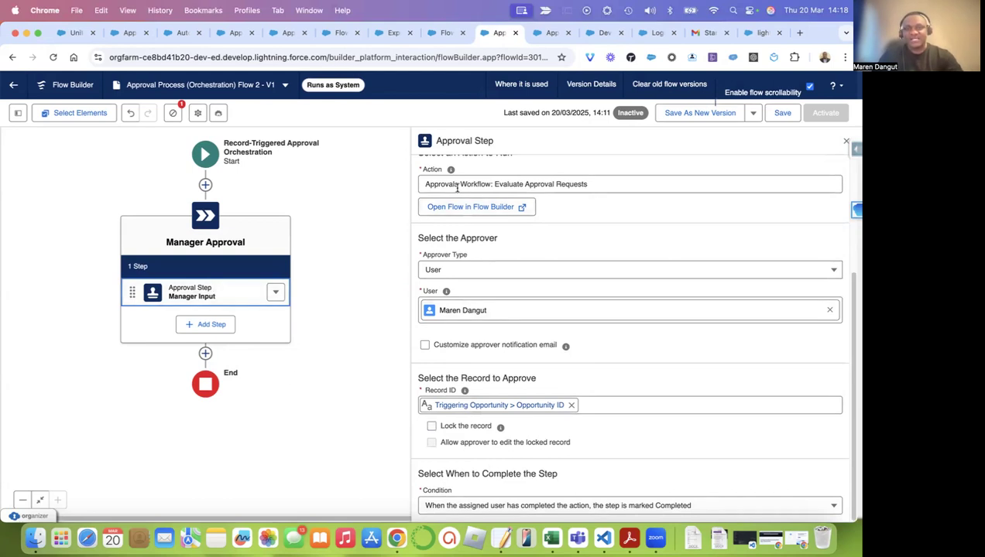
{"action": "scroll", "coordinate": [499, 225], "scroll_direction": "up", "scroll_amount": 1}
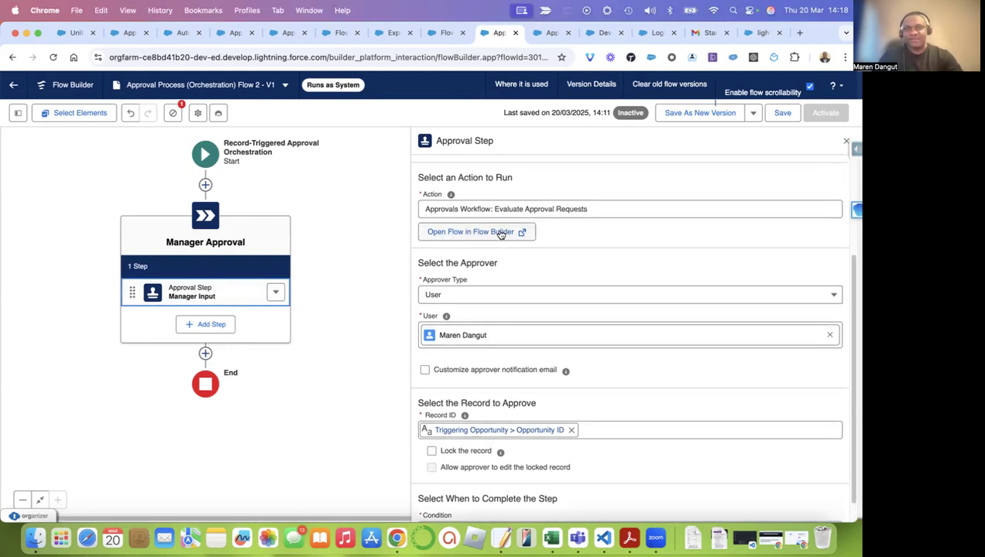
Step: Try the completion condition "When the specified requirements are met" and examine its requirement fields
{"action": "scroll", "coordinate": [517, 344], "scroll_direction": "down", "scroll_amount": 1}
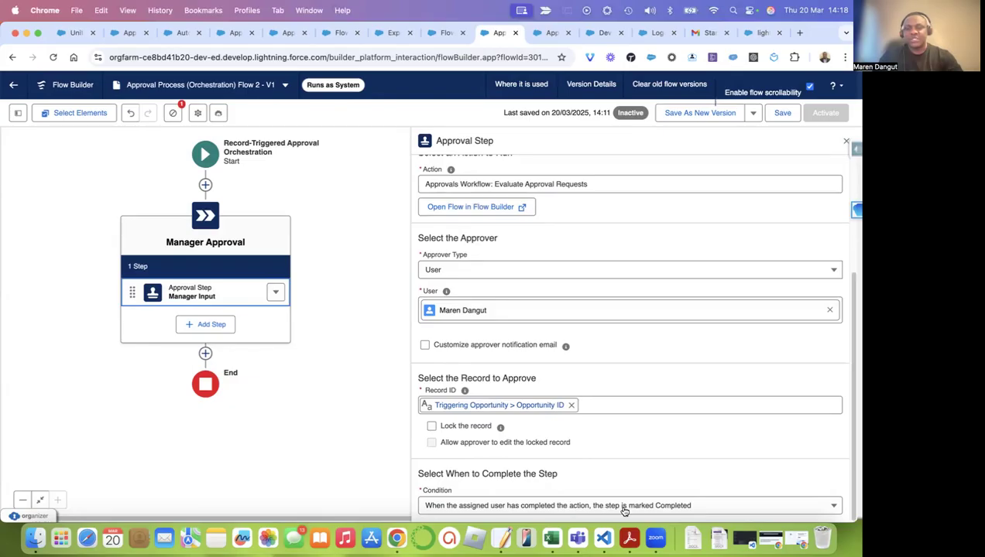
{"action": "left_click", "coordinate": [668, 508]}
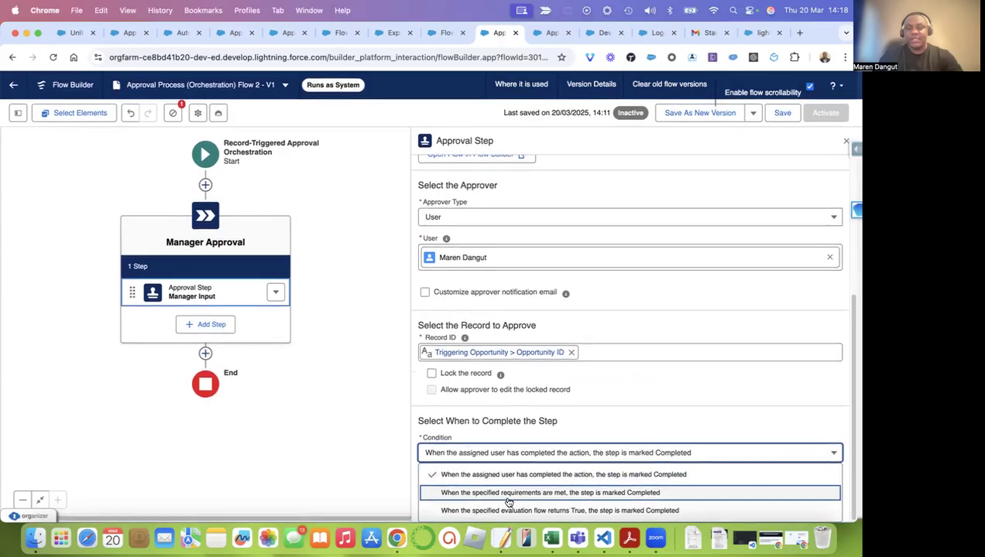
{"action": "left_click", "coordinate": [580, 495]}
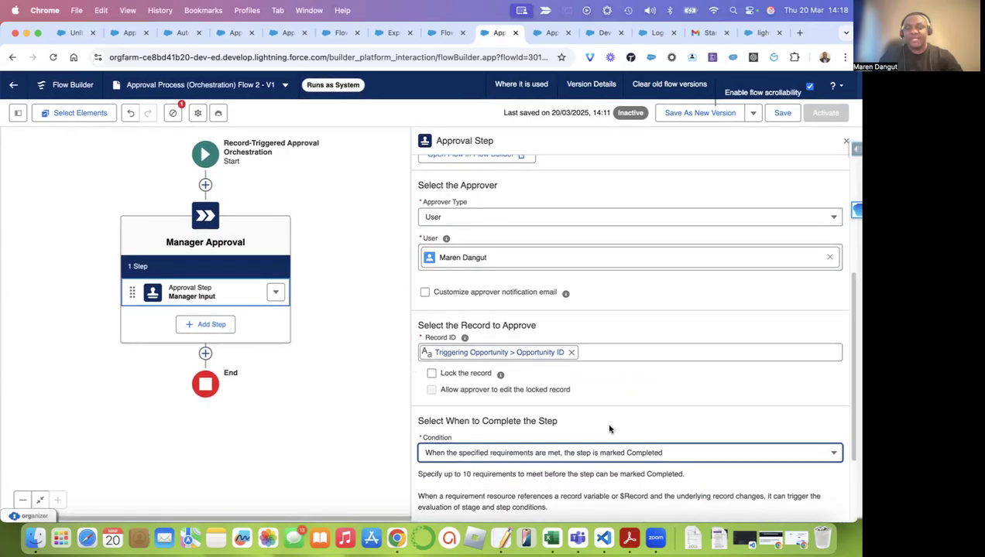
{"action": "scroll", "coordinate": [623, 380], "scroll_direction": "down", "scroll_amount": 3}
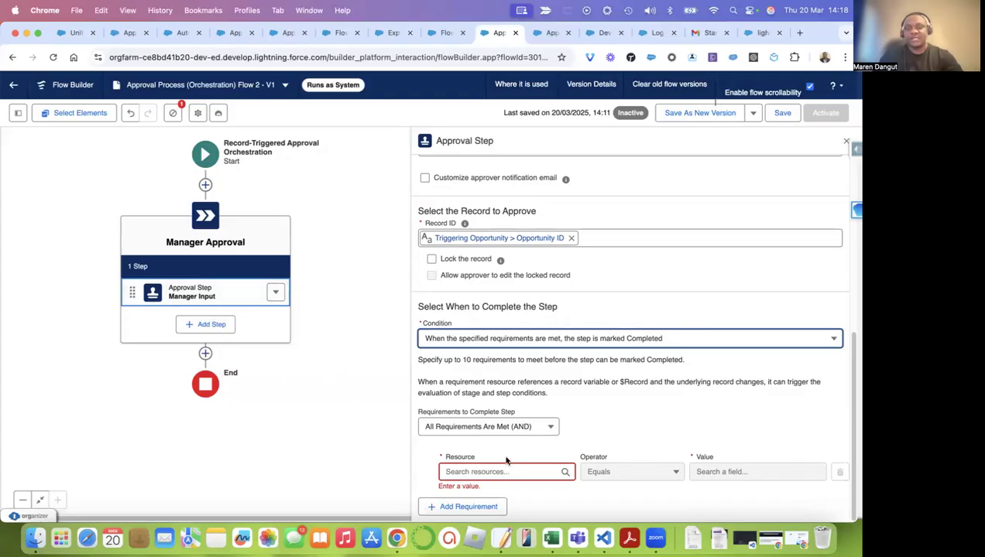
Step: Try the evaluation flow completion condition, read its help, and restore completion when the assigned user has completed the action
{"action": "left_click", "coordinate": [482, 339]}
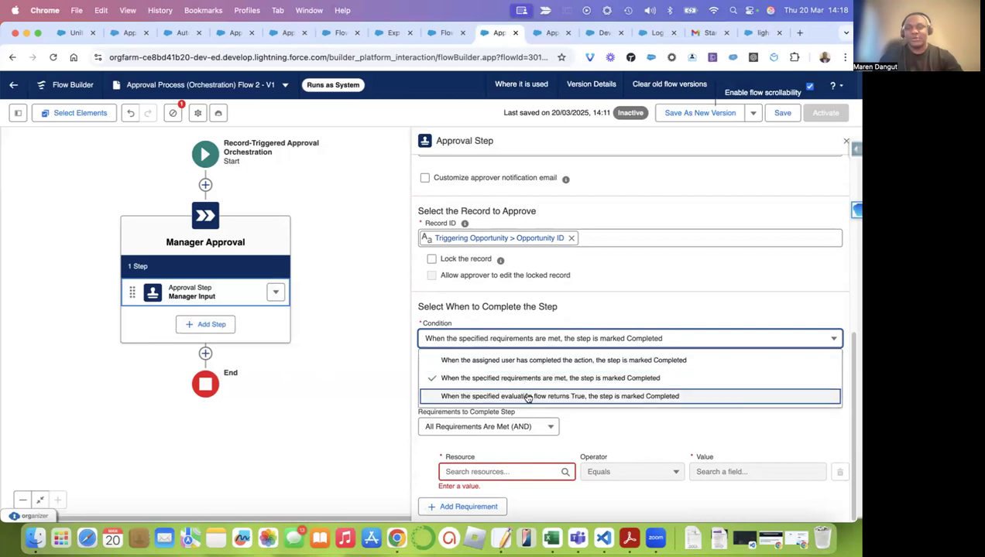
{"action": "left_click", "coordinate": [527, 396]}
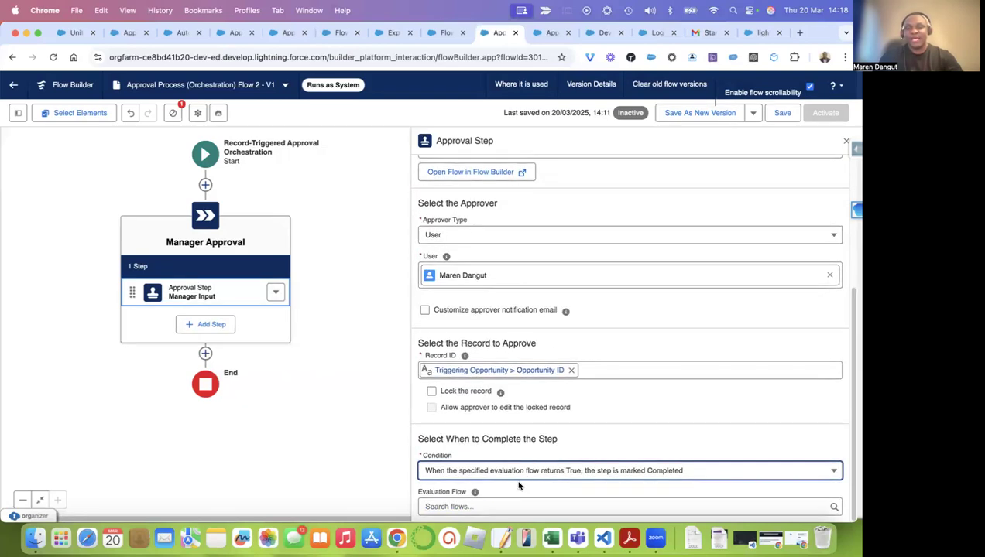
{"action": "mouse_move", "coordinate": [473, 494]}
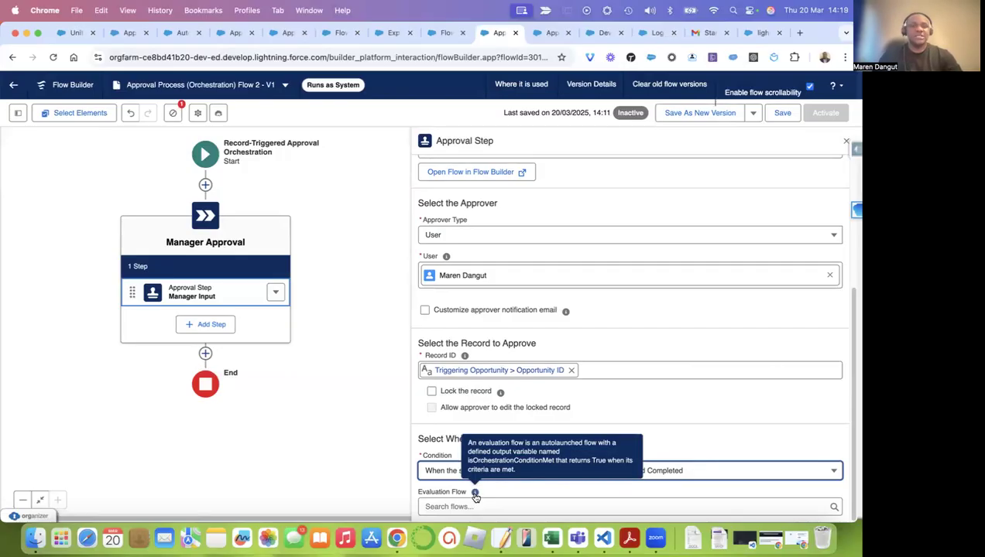
{"action": "left_click", "coordinate": [666, 471]}
{"action": "scroll", "coordinate": [662, 445], "scroll_direction": "down", "scroll_amount": 1}
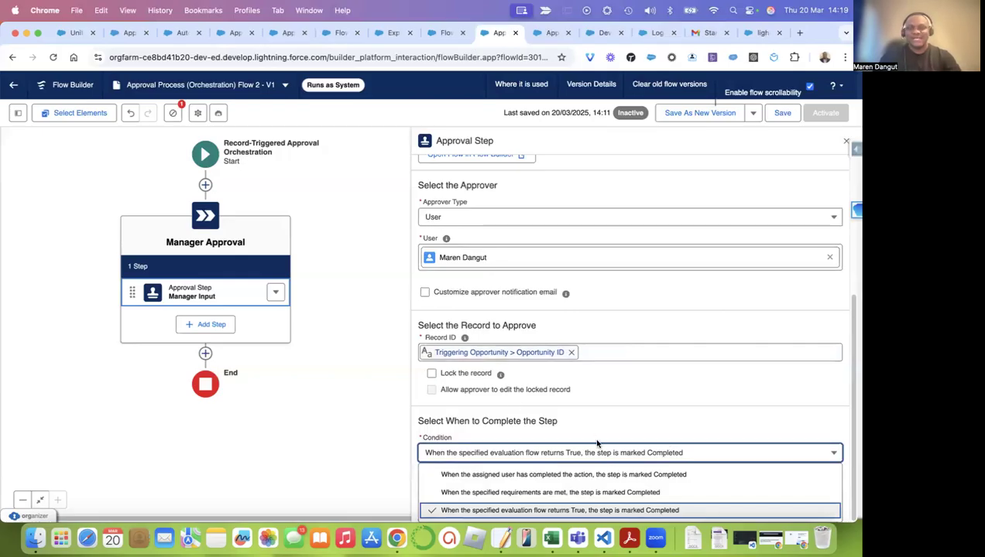
{"action": "left_click", "coordinate": [624, 476]}
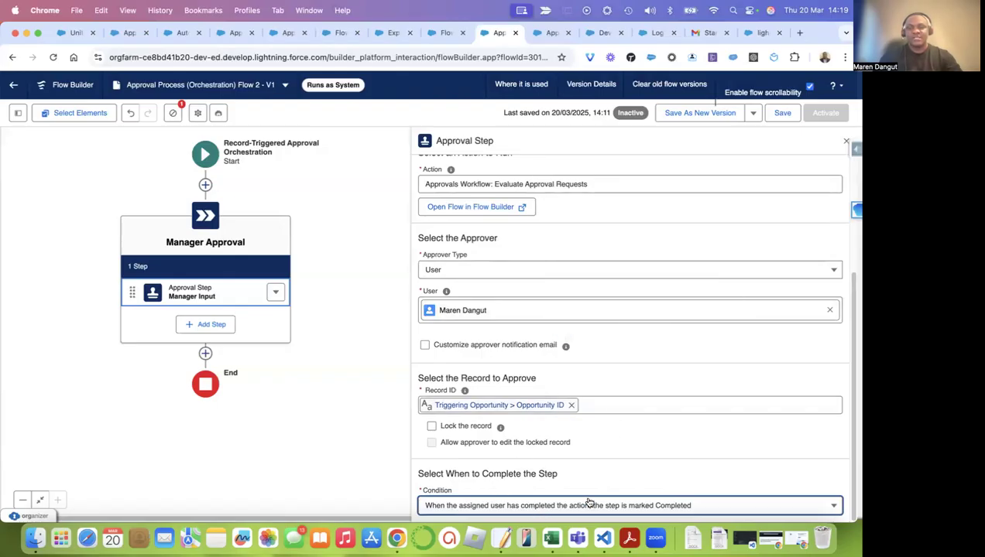
Step: Review the Manager Input step's configuration and save the approval orchestration
{"action": "scroll", "coordinate": [580, 286], "scroll_direction": "up", "scroll_amount": 2}
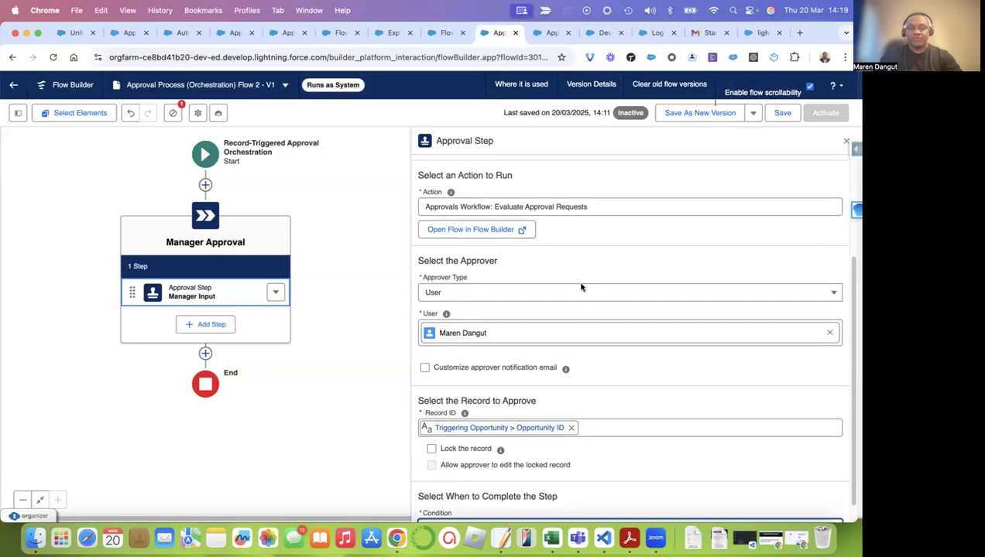
{"action": "scroll", "coordinate": [581, 287], "scroll_direction": "up", "scroll_amount": 3}
{"action": "scroll", "coordinate": [582, 286], "scroll_direction": "down", "scroll_amount": 4}
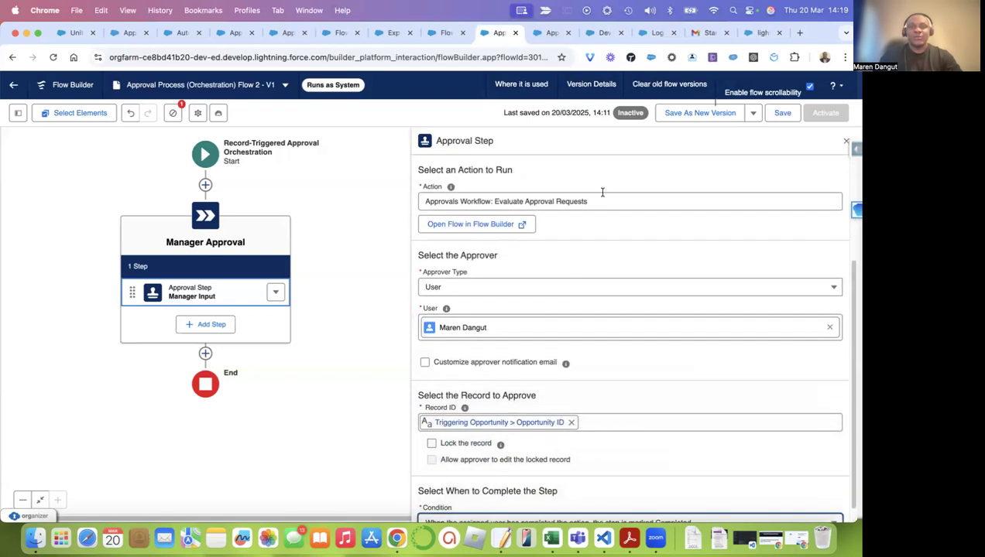
{"action": "left_click", "coordinate": [782, 113]}
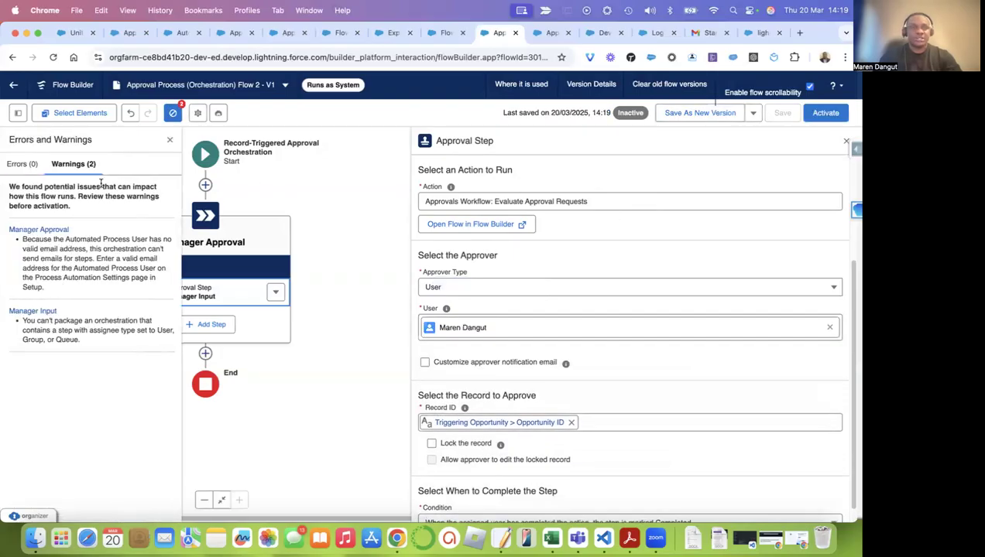
Step: Read the warnings for the Manager Approval stage and Manager Input step, and close the warnings list
{"action": "left_click_drag", "start_coordinate": [22, 241], "coordinate": [95, 287]}
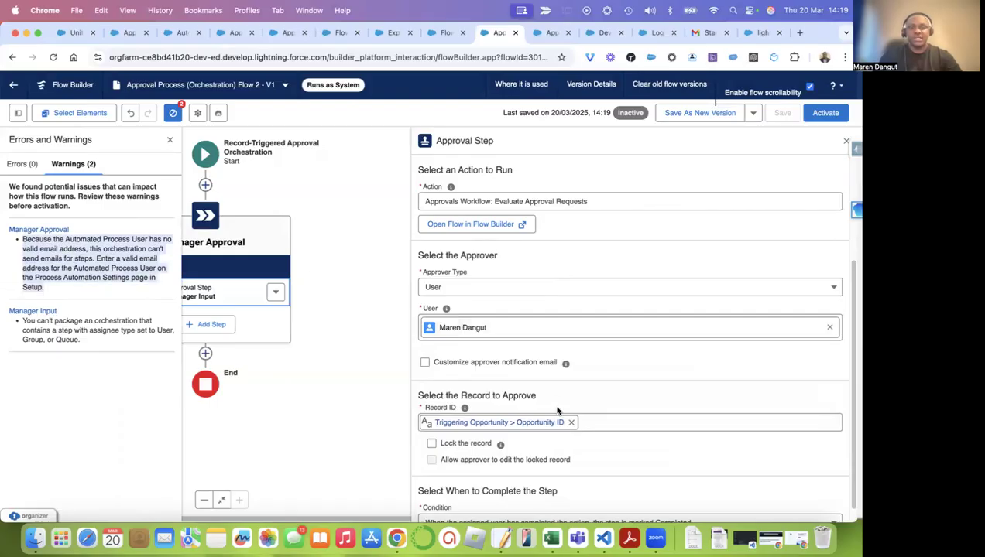
{"action": "scroll", "coordinate": [546, 429], "scroll_direction": "down", "scroll_amount": 1}
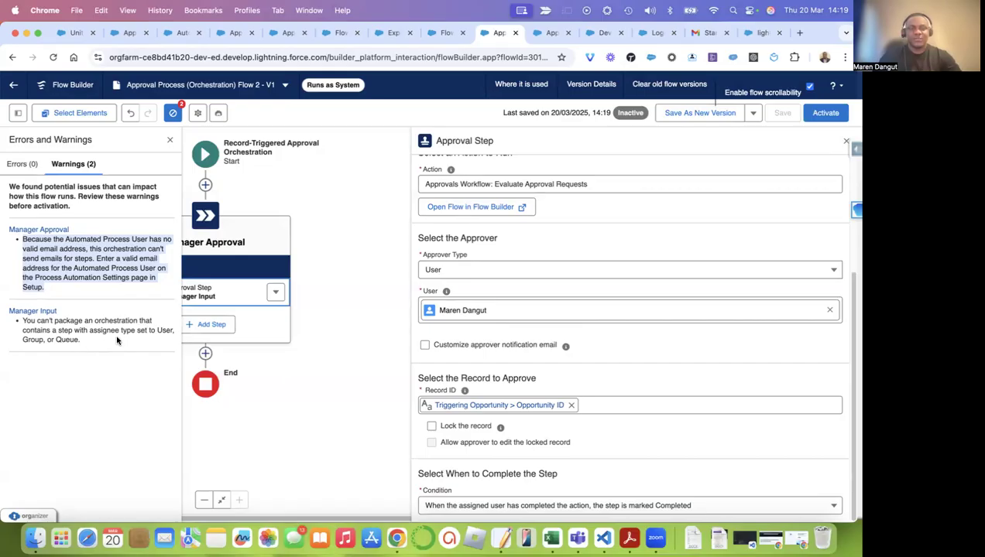
{"action": "left_click", "coordinate": [79, 340]}
{"action": "left_click_drag", "start_coordinate": [79, 340], "coordinate": [23, 320]}
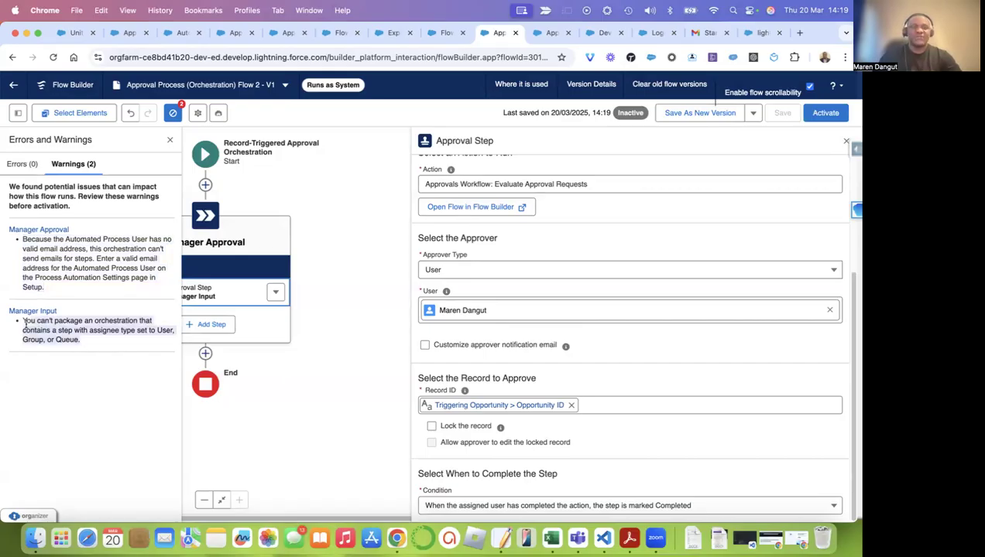
{"action": "left_click", "coordinate": [169, 144]}
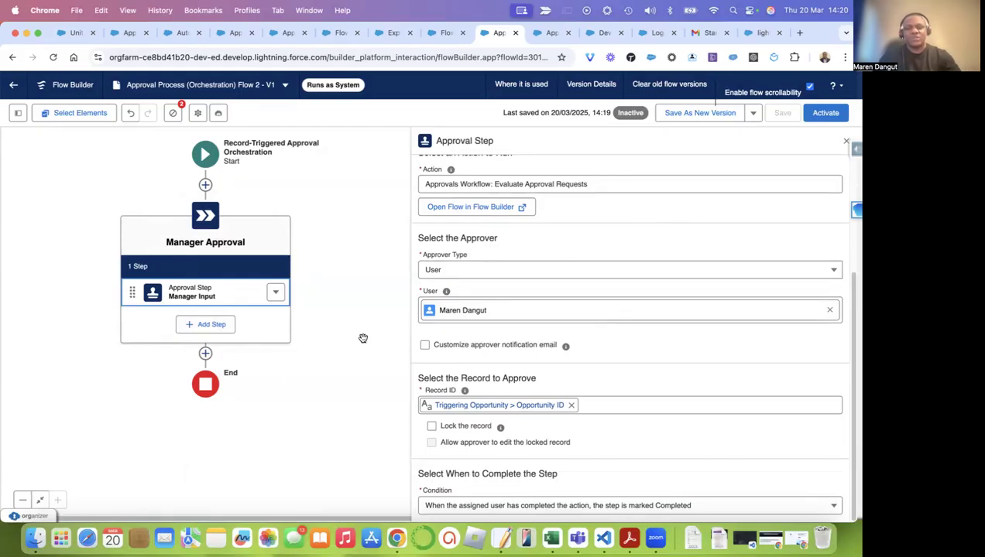
Step: Add a background step labelled "Update records" to the Manager Approval stage
{"action": "left_click", "coordinate": [229, 324]}
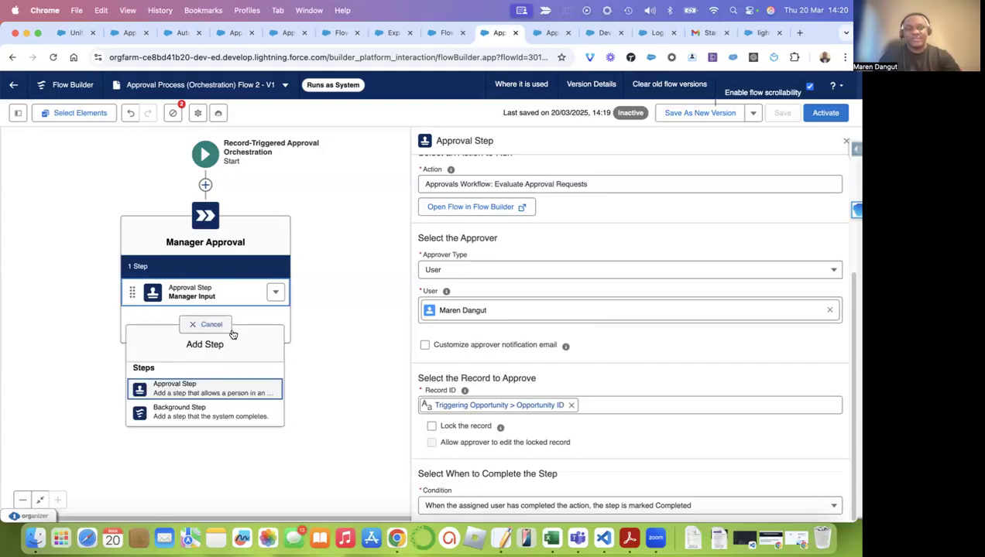
{"action": "left_click", "coordinate": [193, 414]}
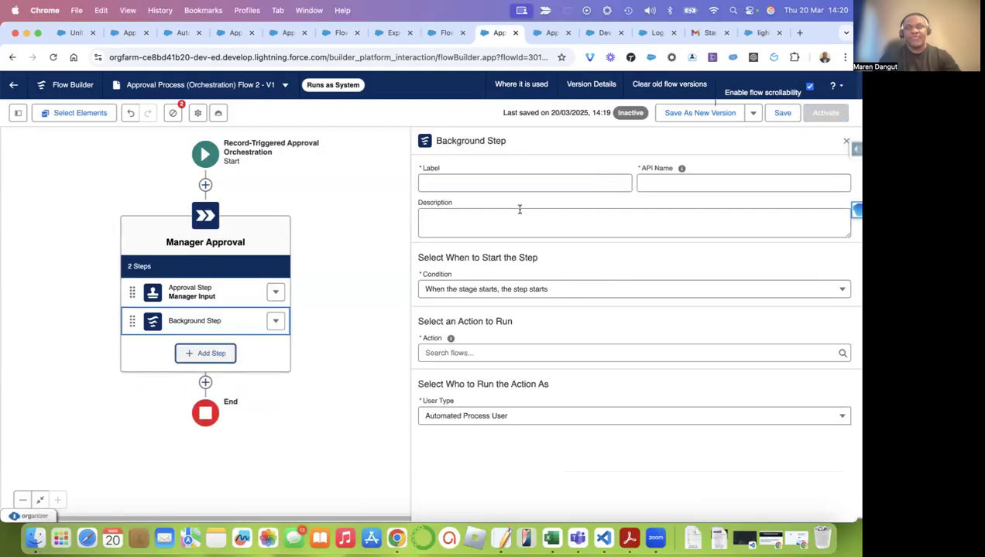
{"action": "left_click", "coordinate": [513, 186]}
{"action": "type", "text": "U"}
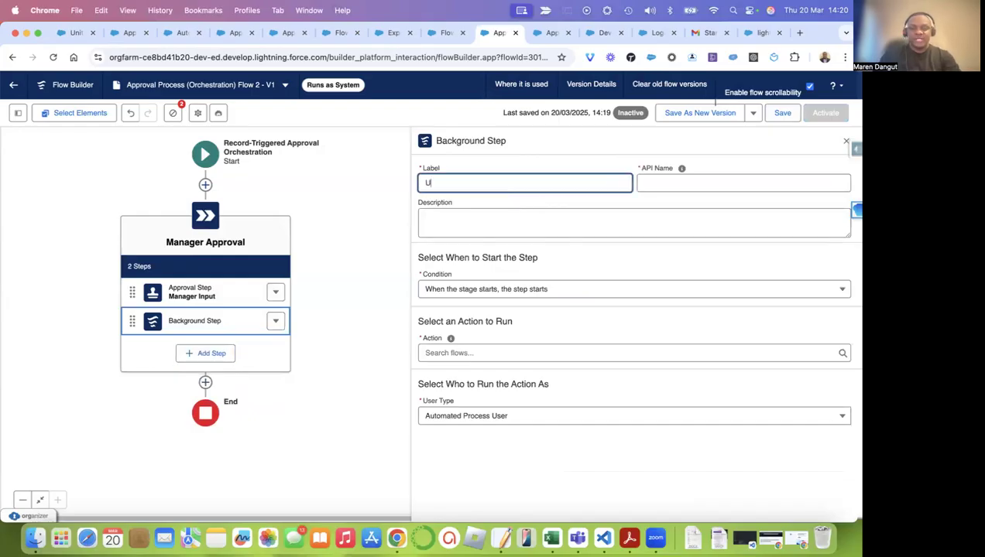
{"action": "type", "text": "pdate re"}
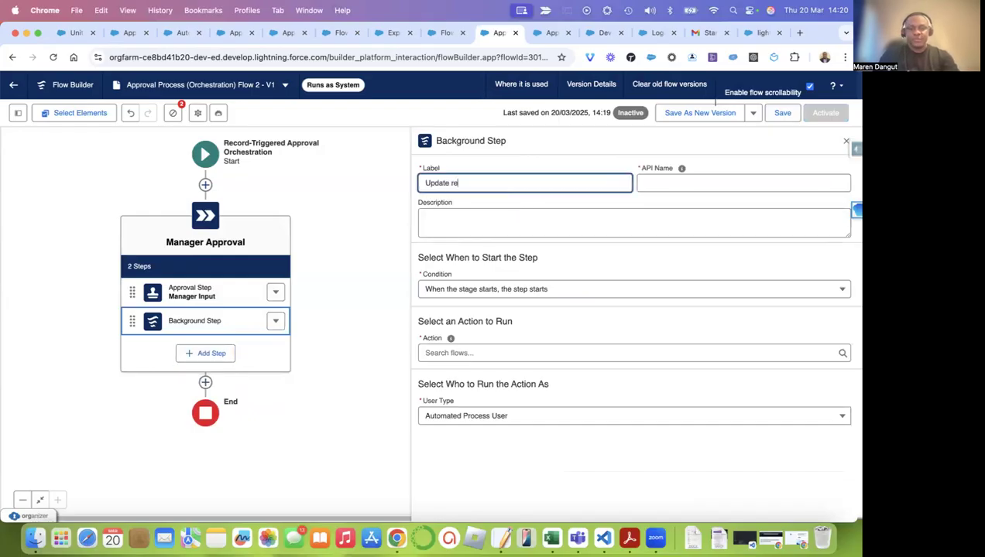
{"action": "type", "text": "cords"}
{"action": "left_click", "coordinate": [557, 217]}
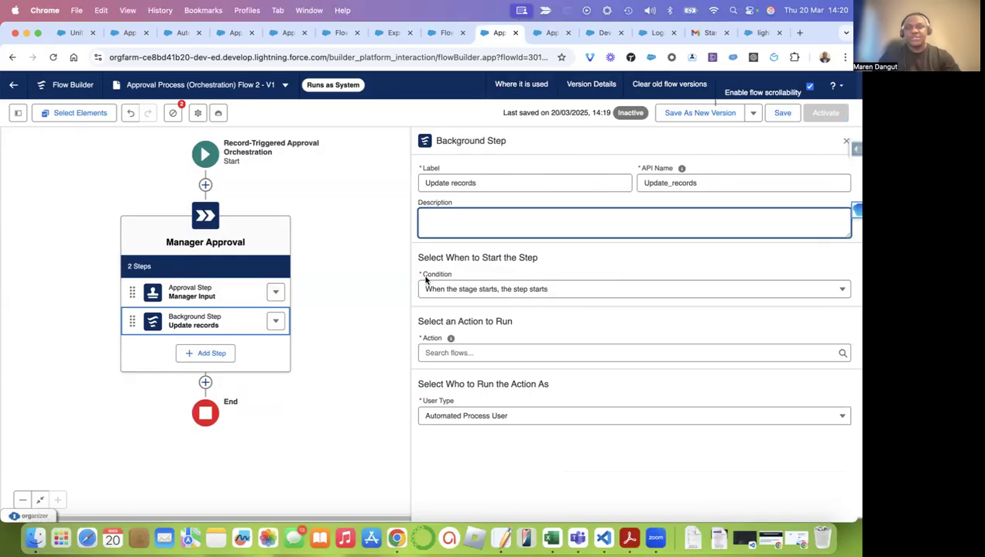
Step: Set the Update records step to start when another step is marked Completed, choosing Manager Input as that step
{"action": "left_click_drag", "start_coordinate": [424, 276], "coordinate": [452, 276]}
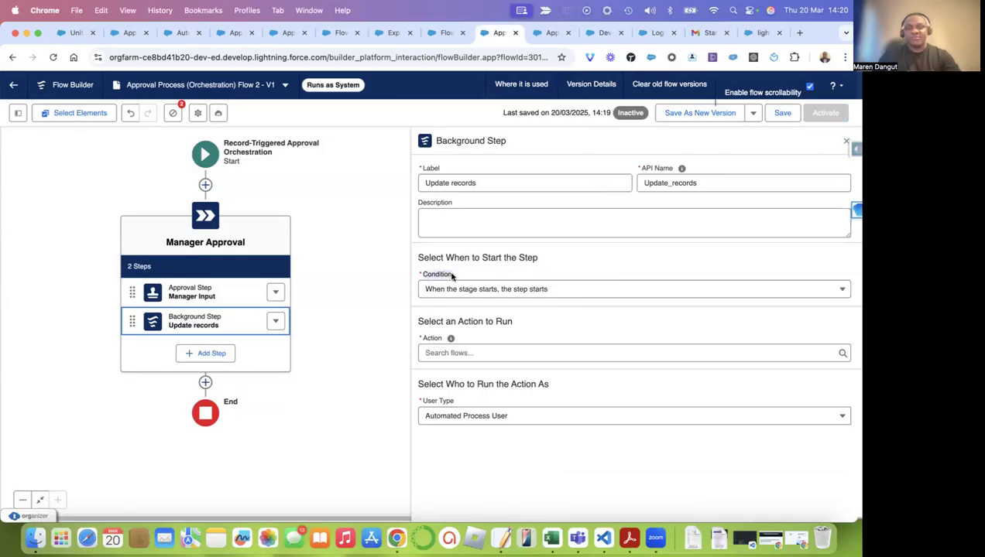
{"action": "left_click", "coordinate": [493, 294]}
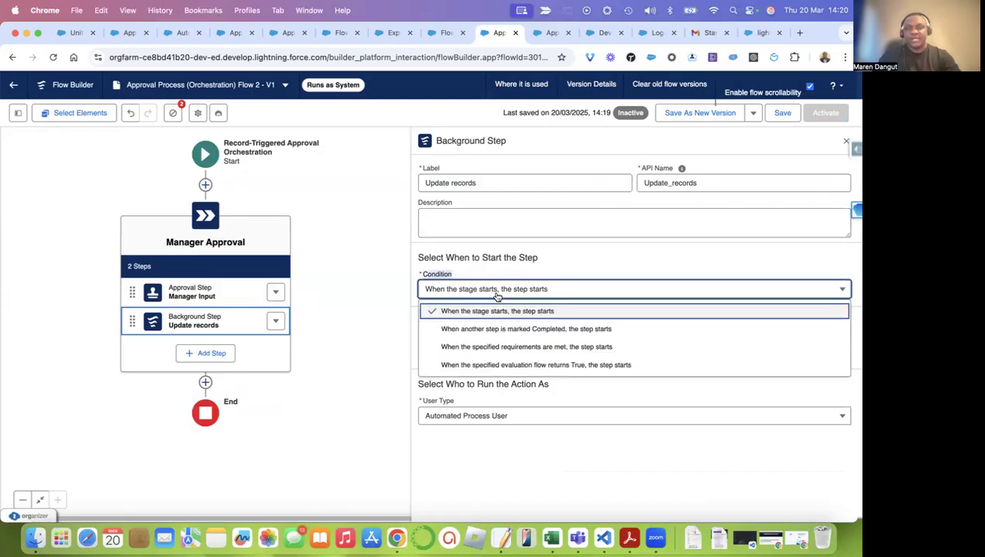
{"action": "left_click", "coordinate": [538, 330]}
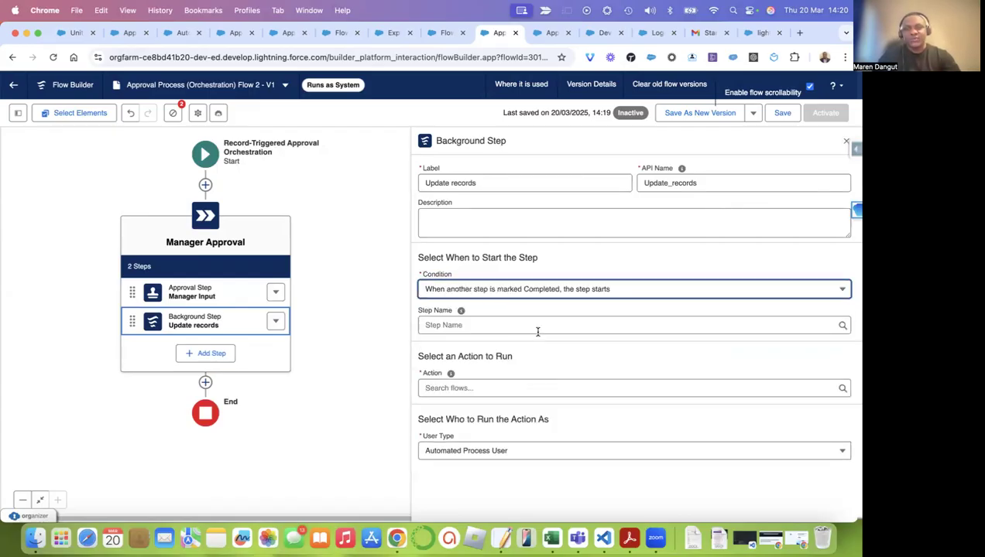
{"action": "left_click", "coordinate": [459, 325]}
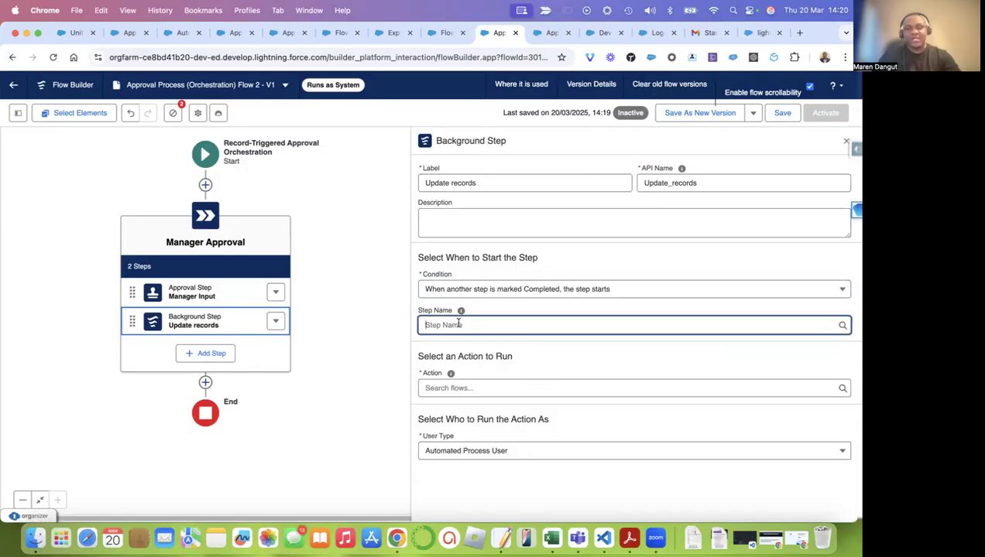
{"action": "left_click", "coordinate": [473, 346]}
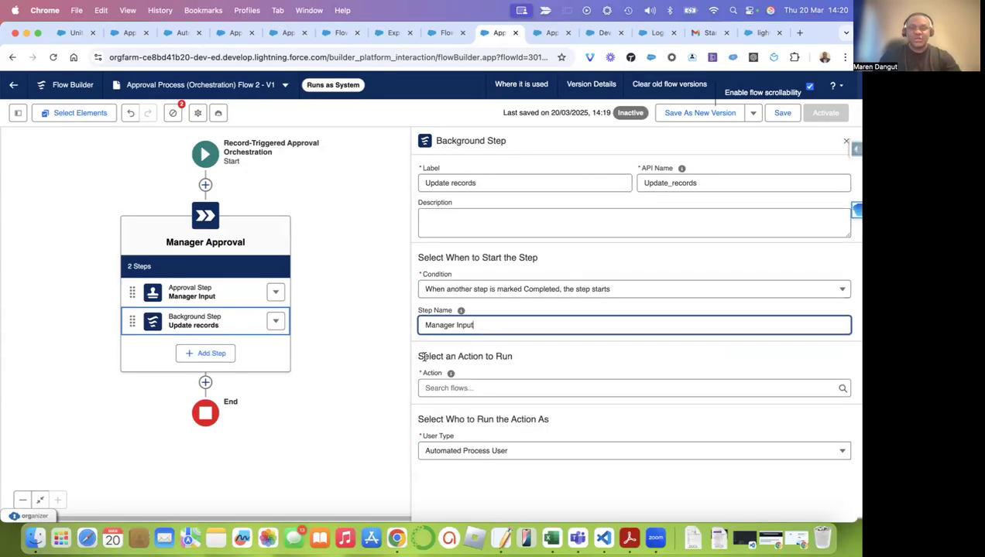
Step: Read the action help and browse the available flows for the Update records step, then save the orchestration without choosing an action
{"action": "left_click_drag", "start_coordinate": [421, 357], "coordinate": [510, 365]}
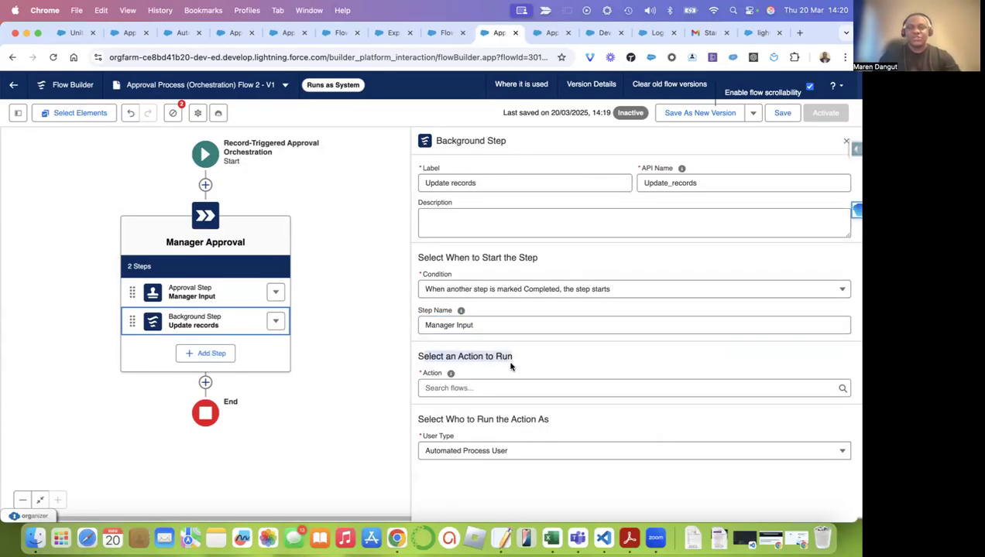
{"action": "mouse_move", "coordinate": [452, 375]}
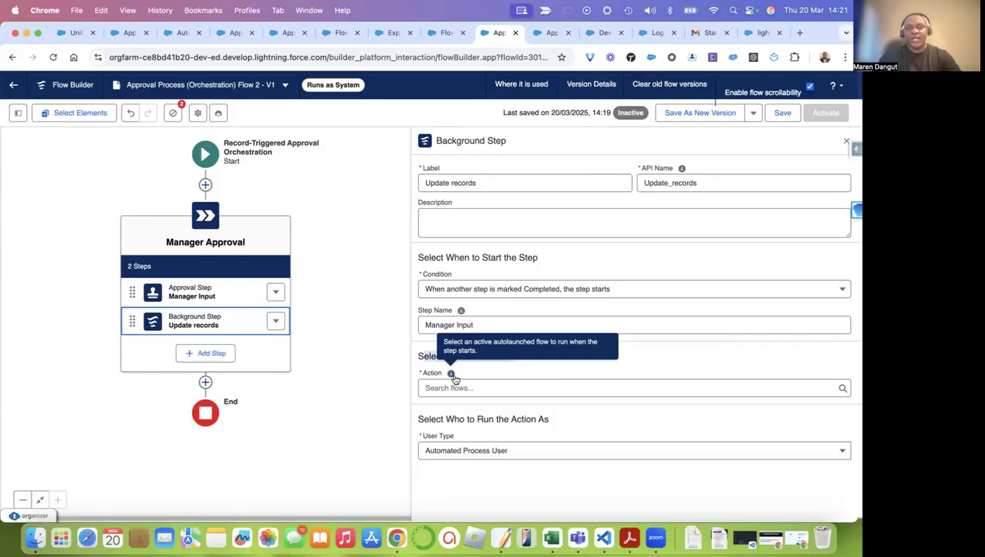
{"action": "left_click", "coordinate": [455, 387]}
{"action": "scroll", "coordinate": [511, 340], "scroll_direction": "down", "scroll_amount": 2}
{"action": "scroll", "coordinate": [511, 341], "scroll_direction": "up", "scroll_amount": 2}
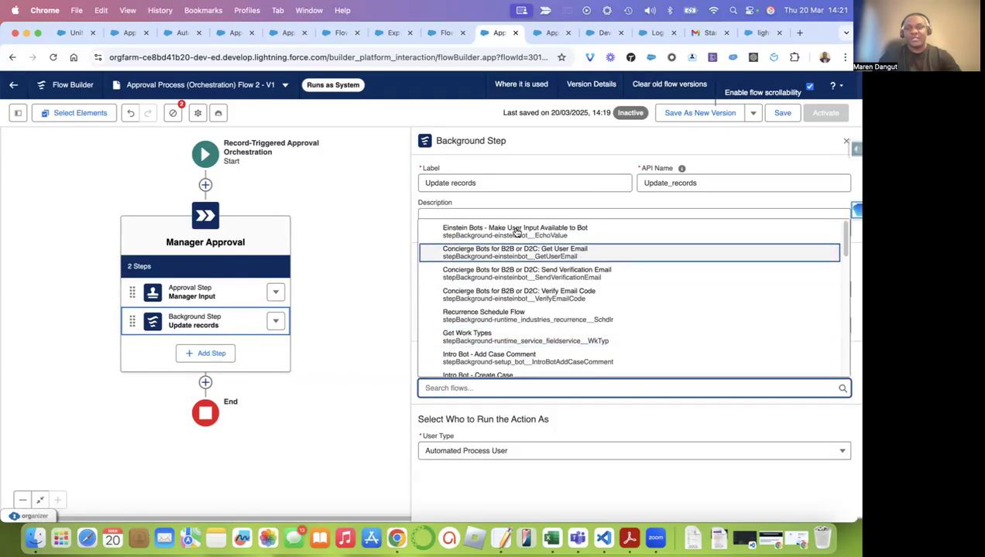
{"action": "left_click", "coordinate": [535, 404]}
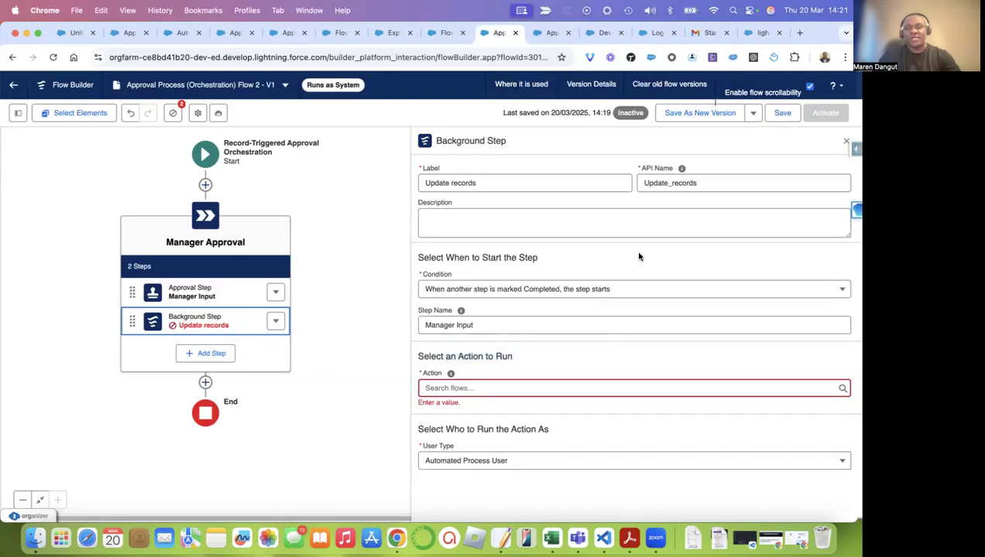
{"action": "left_click", "coordinate": [780, 113]}
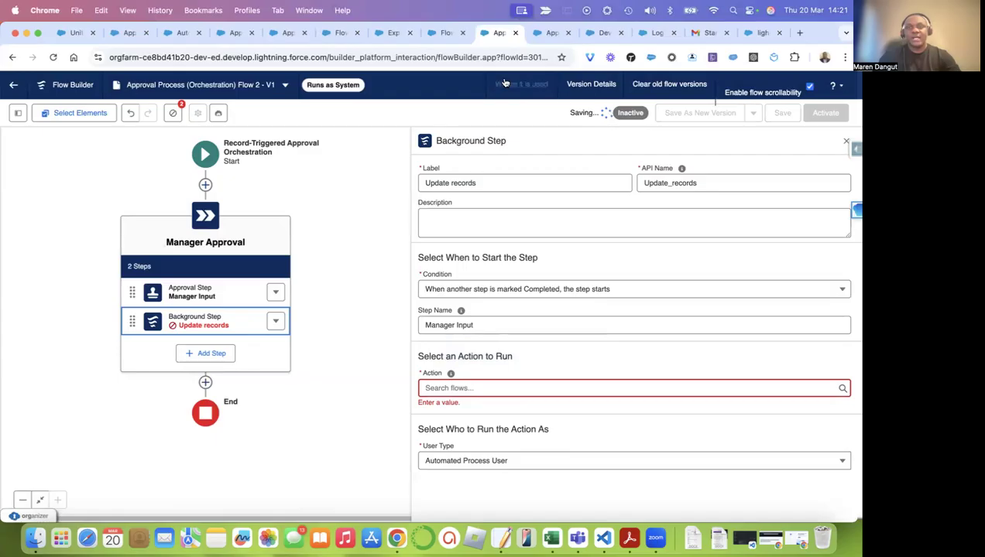
Step: Create a new Autolaunched Flow (No Trigger) from scratch from the Setup Flows page and dismiss the Einstein assistant
{"action": "left_click", "coordinate": [443, 32]}
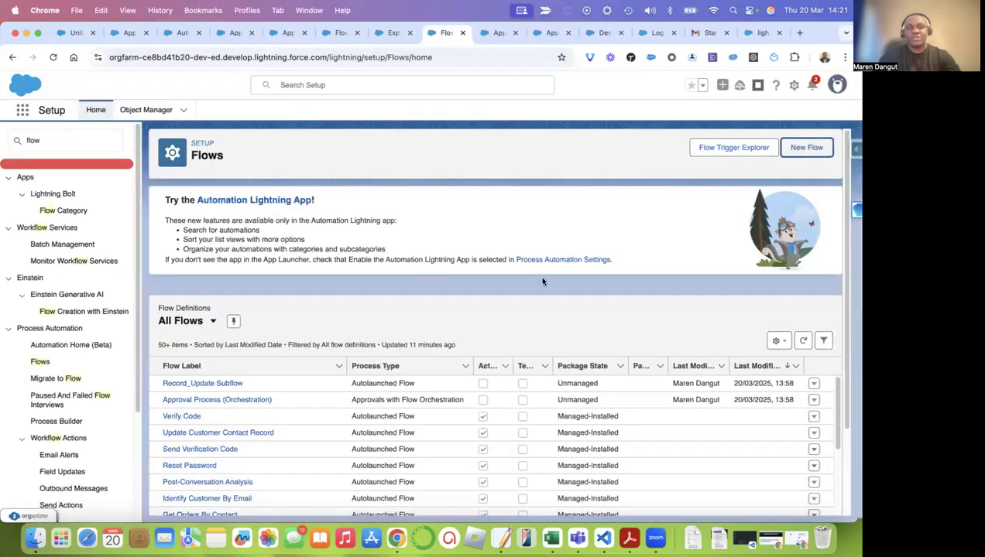
{"action": "left_click", "coordinate": [804, 149]}
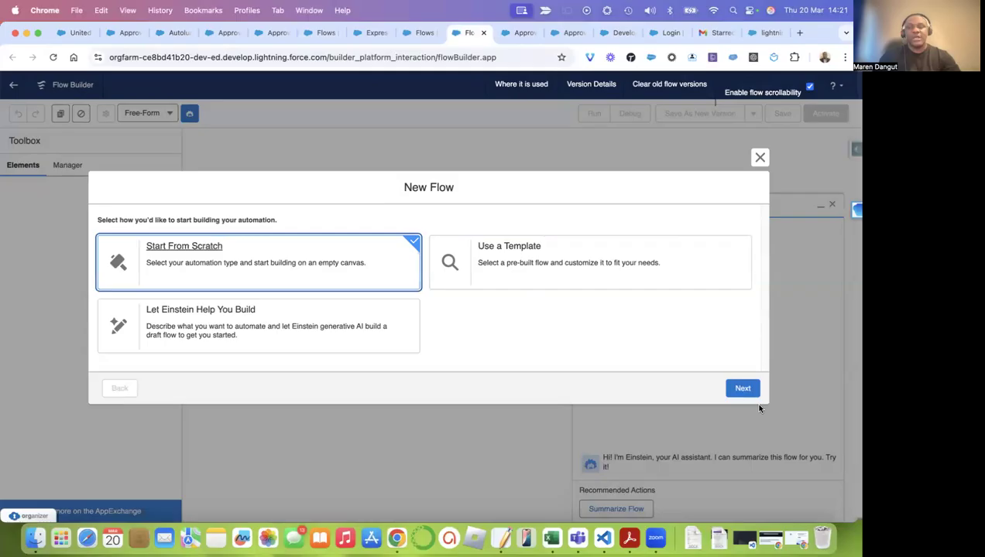
{"action": "left_click", "coordinate": [745, 391]}
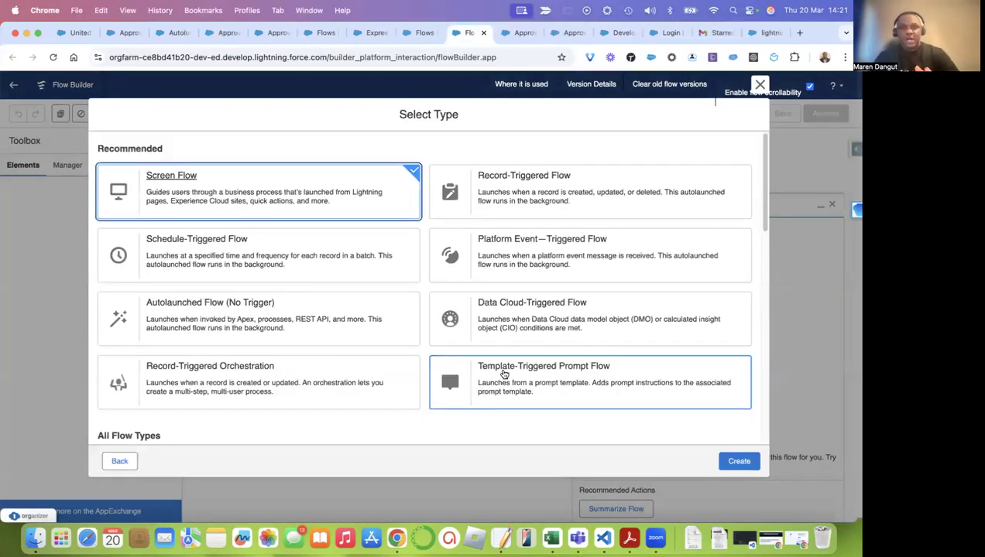
{"action": "scroll", "coordinate": [323, 356], "scroll_direction": "down", "scroll_amount": 2}
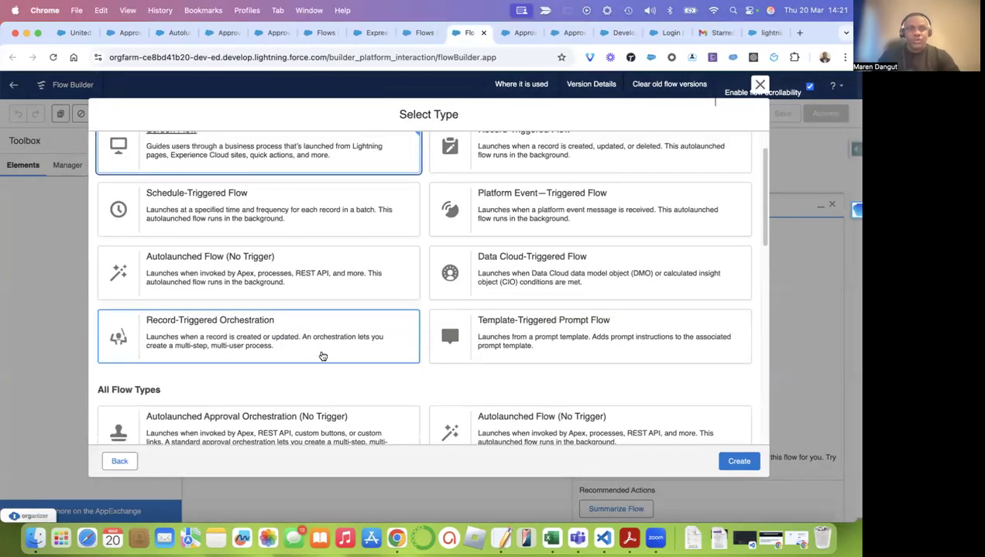
{"action": "left_click", "coordinate": [255, 288]}
{"action": "scroll", "coordinate": [255, 288], "scroll_direction": "up", "scroll_amount": 2}
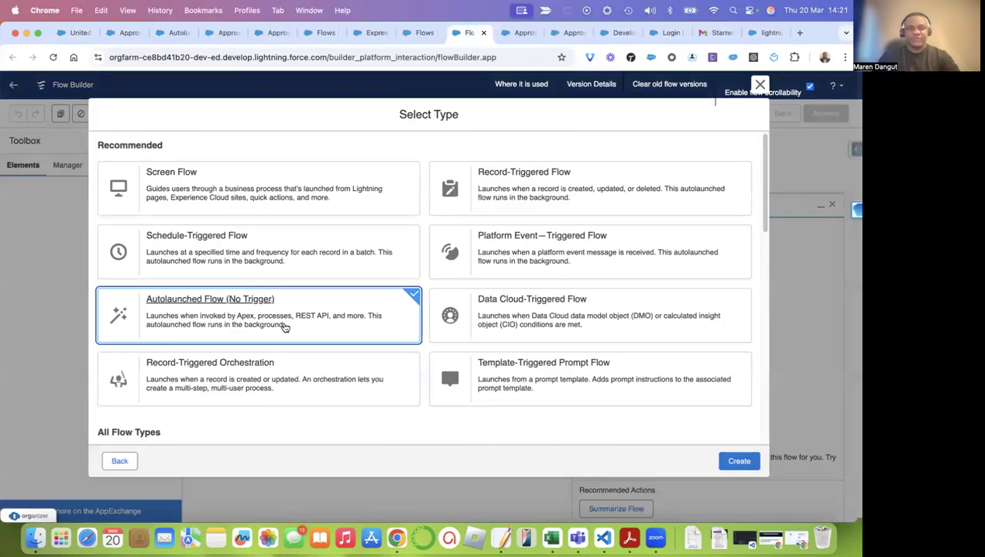
{"action": "scroll", "coordinate": [284, 328], "scroll_direction": "down", "scroll_amount": 2}
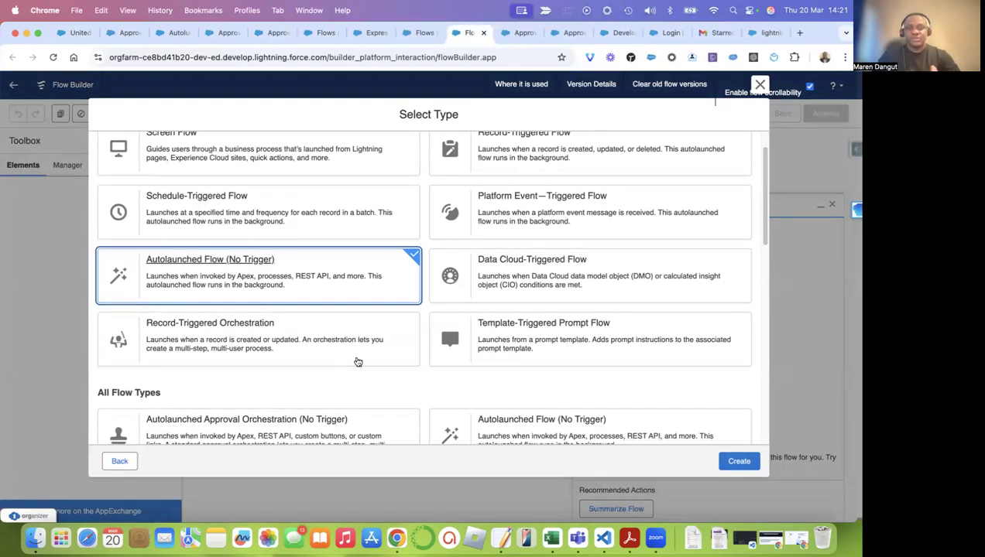
{"action": "left_click", "coordinate": [738, 461]}
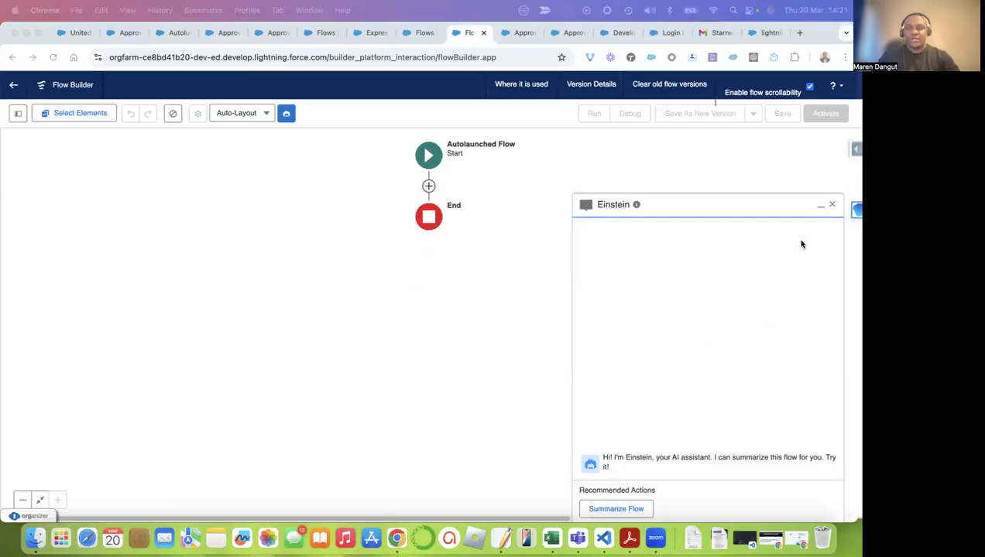
{"action": "left_click", "coordinate": [831, 206]}
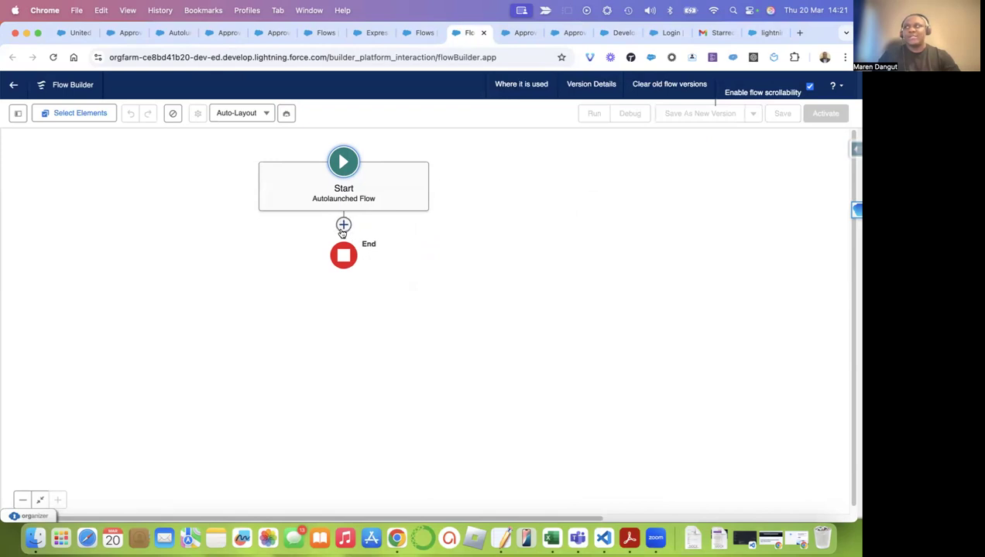
Step: Start a new variable resource in the autolaunched flow with the API name recordID
{"action": "left_click", "coordinate": [17, 115]}
{"action": "left_click", "coordinate": [55, 221]}
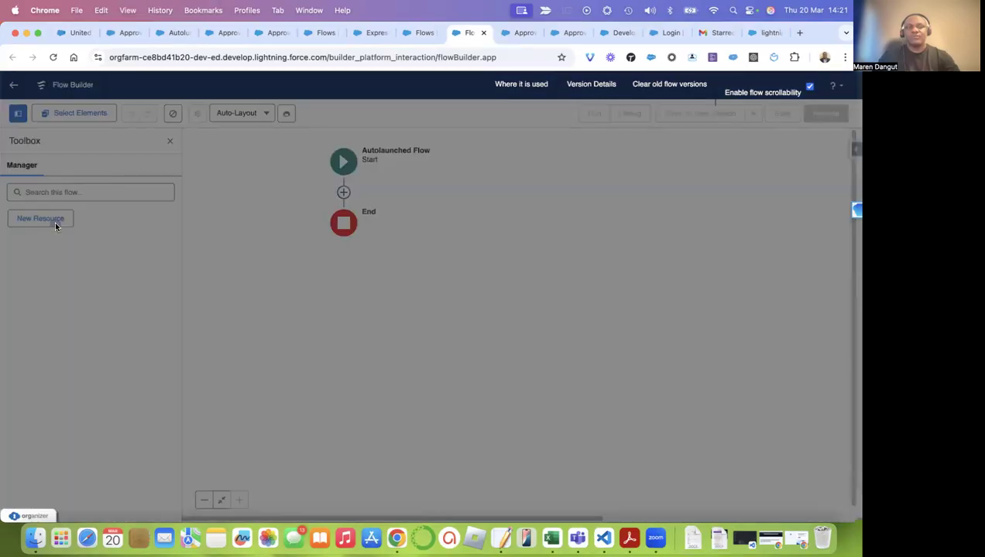
{"action": "left_click", "coordinate": [247, 252]}
{"action": "left_click", "coordinate": [262, 272]}
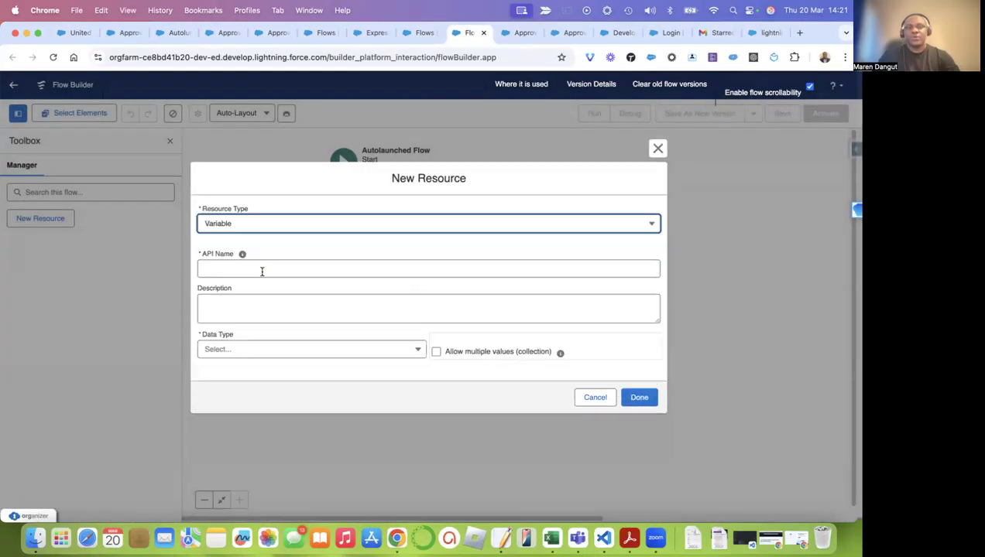
{"action": "left_click", "coordinate": [271, 273]}
{"action": "type", "text": "Rec"}
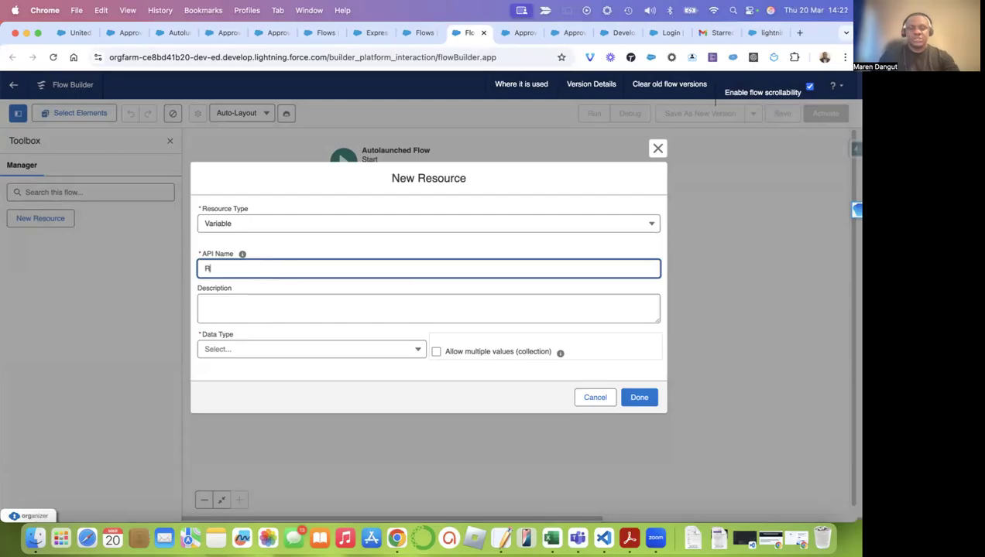
{"action": "key", "text": "BackSpace"}
{"action": "key", "text": "BackSpace"}
{"action": "key", "text": "BackSpace"}
{"action": "type", "text": "ordID"}
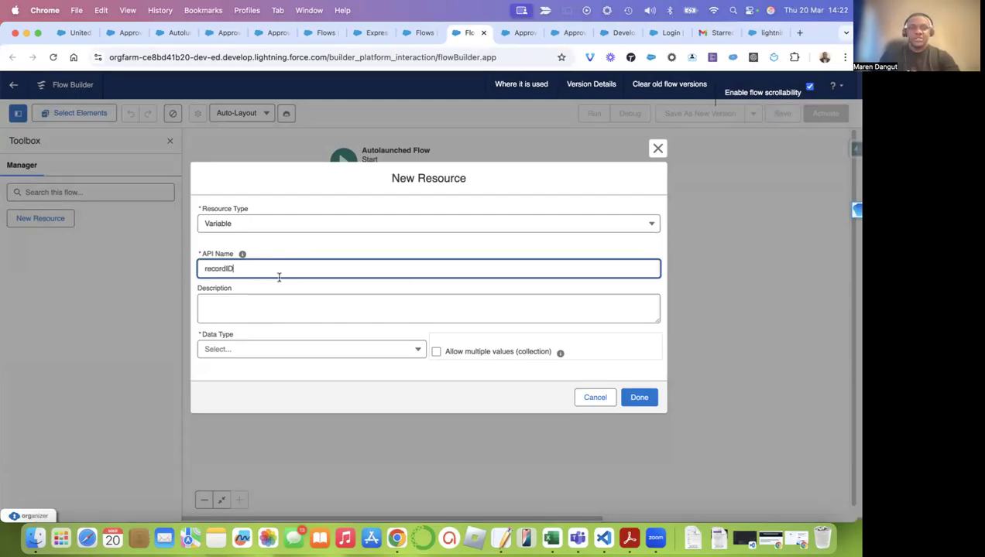
Step: Give the recordID variable the Text data type, make it available for input and output, and finish creating it
{"action": "left_click", "coordinate": [352, 348]}
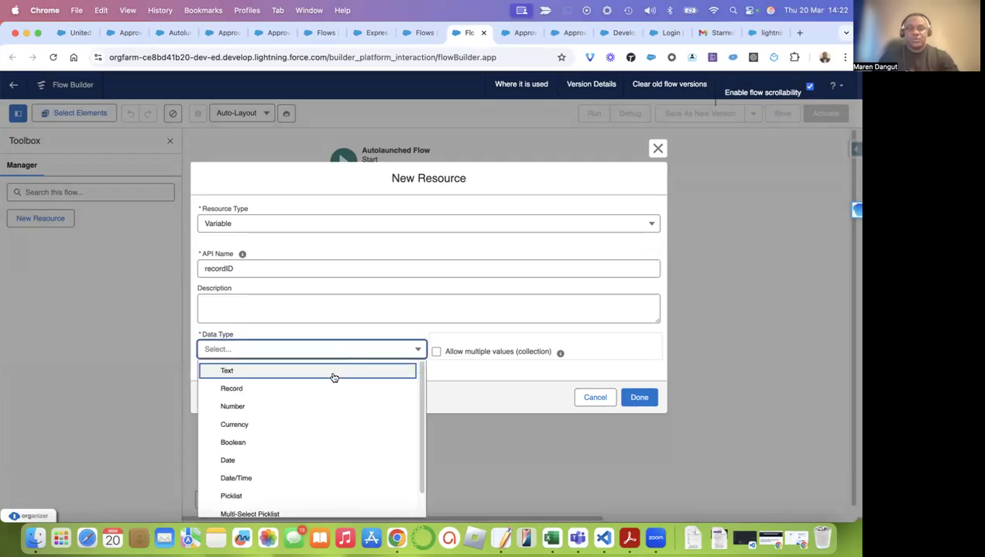
{"action": "left_click", "coordinate": [331, 373]}
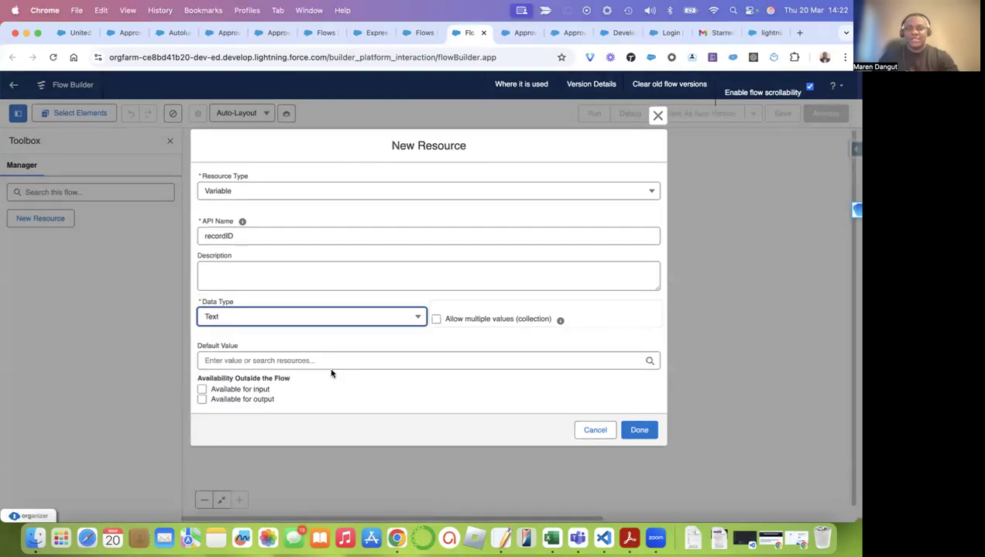
{"action": "left_click", "coordinate": [258, 393]}
{"action": "left_click", "coordinate": [258, 400]}
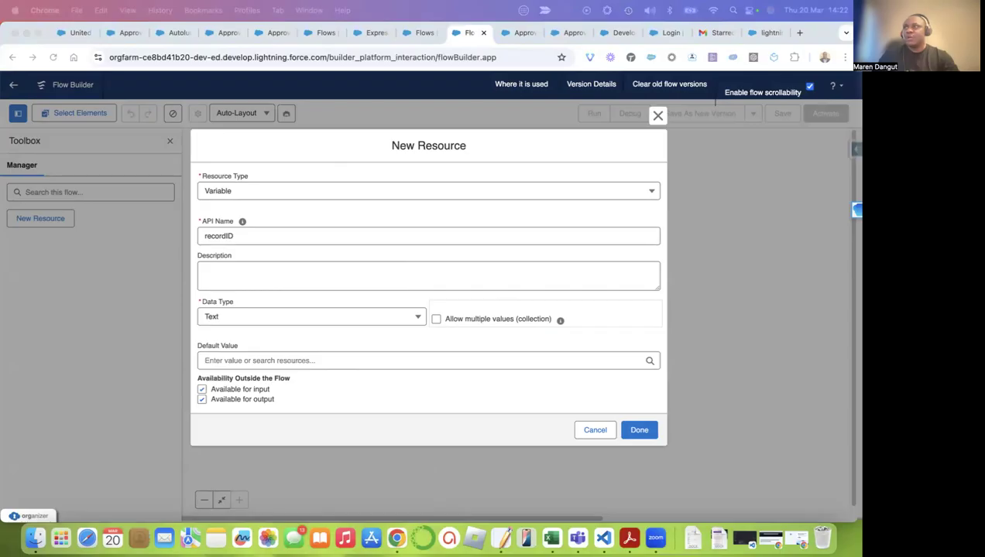
{"action": "left_click", "coordinate": [272, 338]}
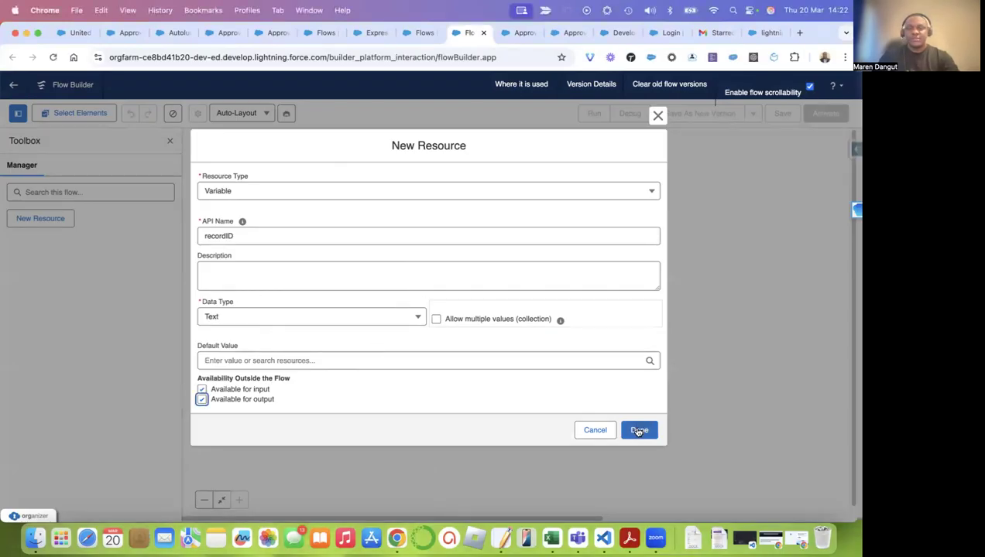
{"action": "left_click", "coordinate": [638, 431]}
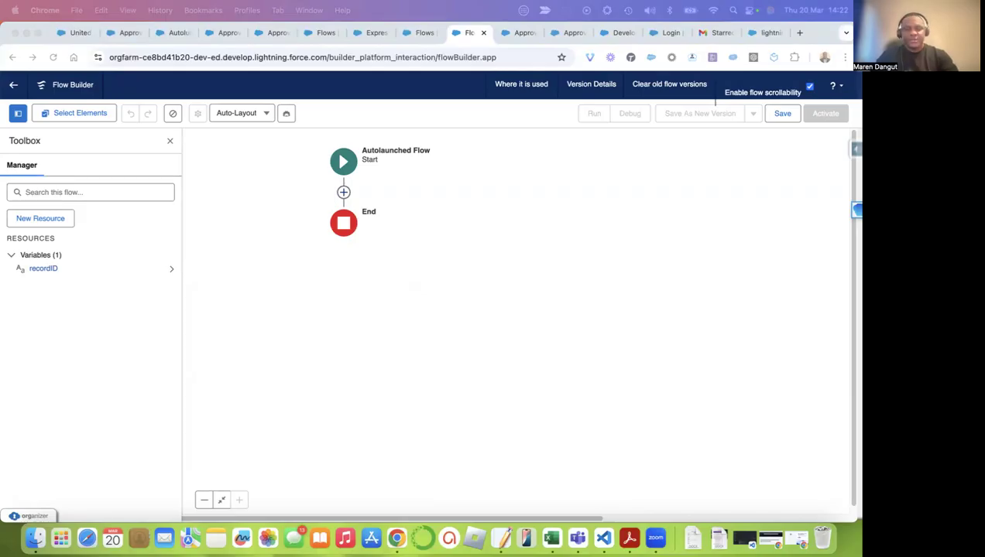
Step: Start a new variable resource in the autolaunched flow with the API name approvalDecision
{"action": "left_click", "coordinate": [33, 220]}
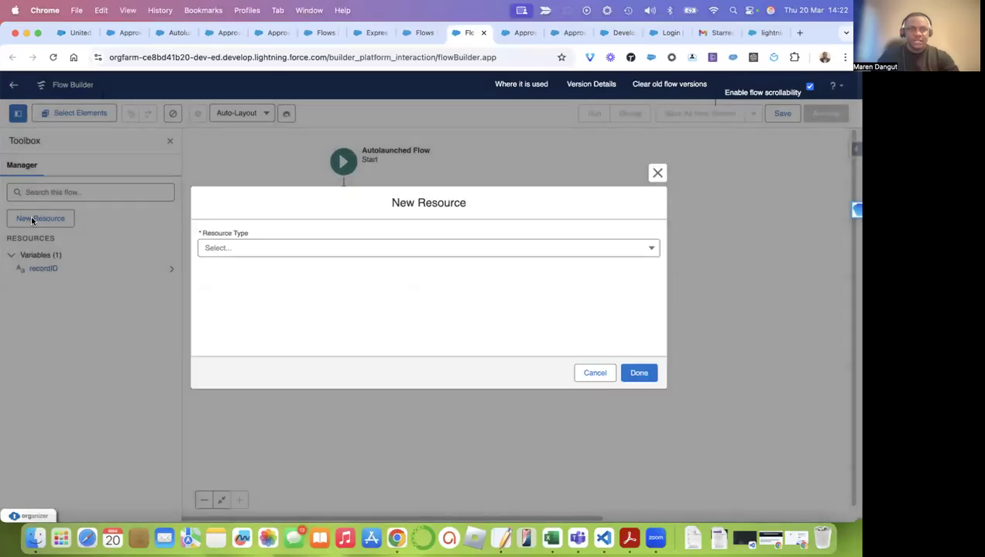
{"action": "left_click", "coordinate": [252, 249]}
{"action": "left_click", "coordinate": [271, 272]}
{"action": "left_click", "coordinate": [250, 268]}
{"action": "type", "text": "approvalDecision"}
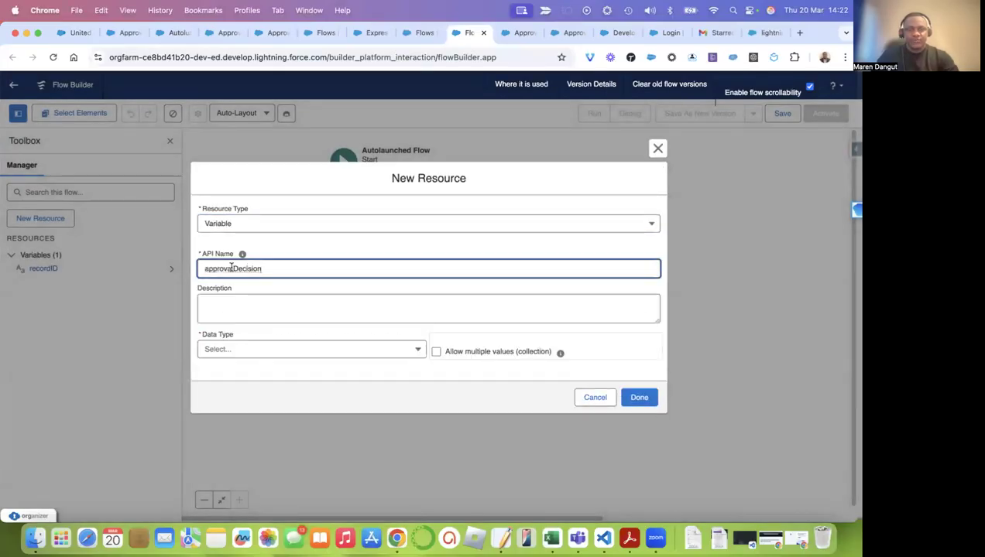
Step: Give the approvalDecision variable the Text data type, make it available for input and output, and finish creating it
{"action": "left_click", "coordinate": [292, 357]}
{"action": "left_click", "coordinate": [277, 375]}
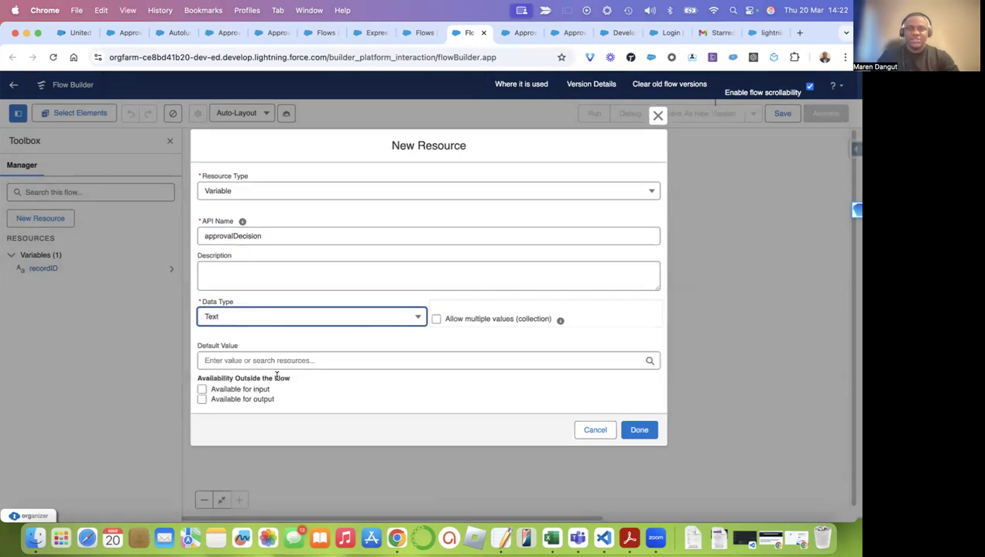
{"action": "left_click", "coordinate": [237, 388]}
{"action": "left_click", "coordinate": [237, 400]}
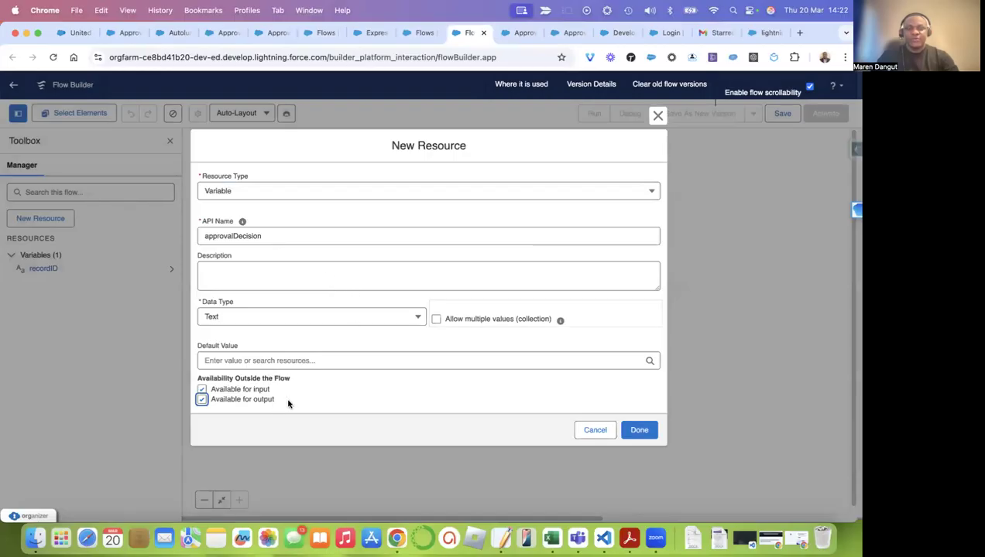
{"action": "left_click", "coordinate": [638, 431]}
Step: Start another variable resource in the autolaunched flow with the API name approvalComments
{"action": "left_click", "coordinate": [43, 217]}
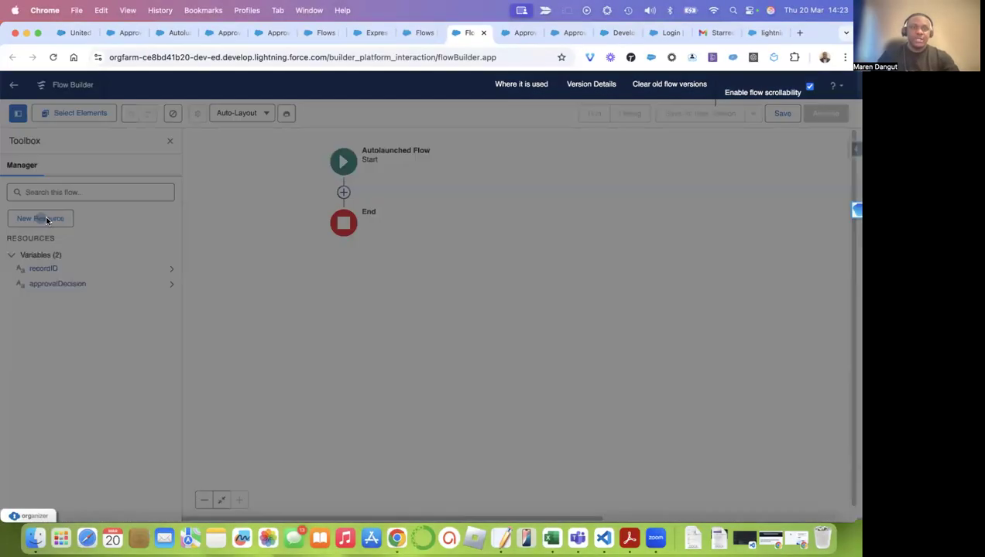
{"action": "left_click", "coordinate": [302, 249]}
{"action": "left_click", "coordinate": [292, 271]}
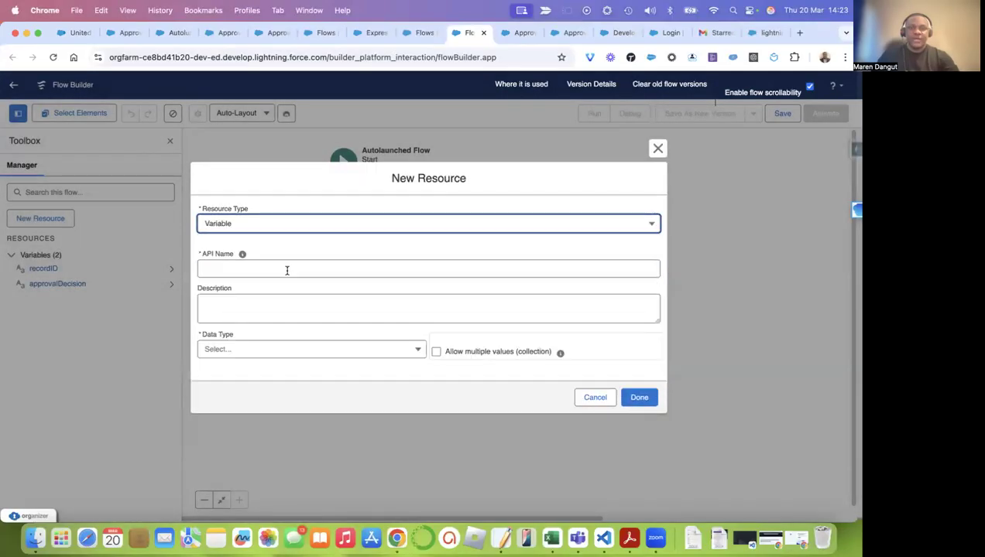
{"action": "left_click", "coordinate": [240, 270]}
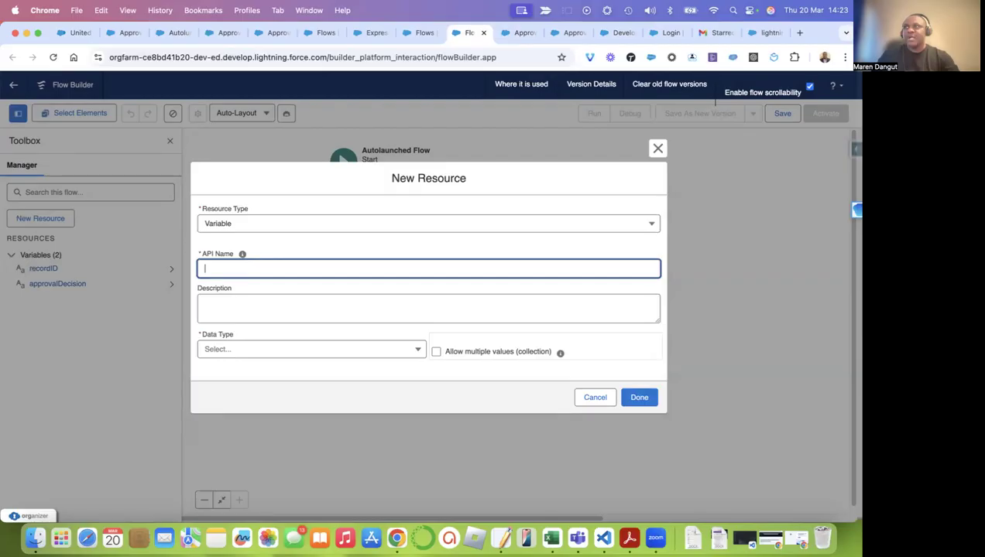
{"action": "key", "text": "super+Tab"}
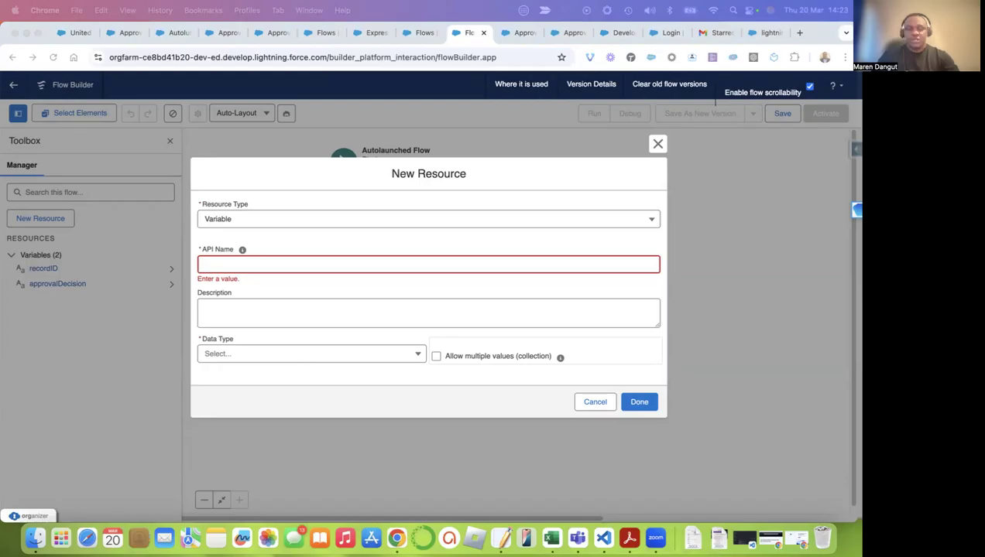
{"action": "left_click", "coordinate": [305, 270]}
{"action": "type", "text": "approvalComments"}
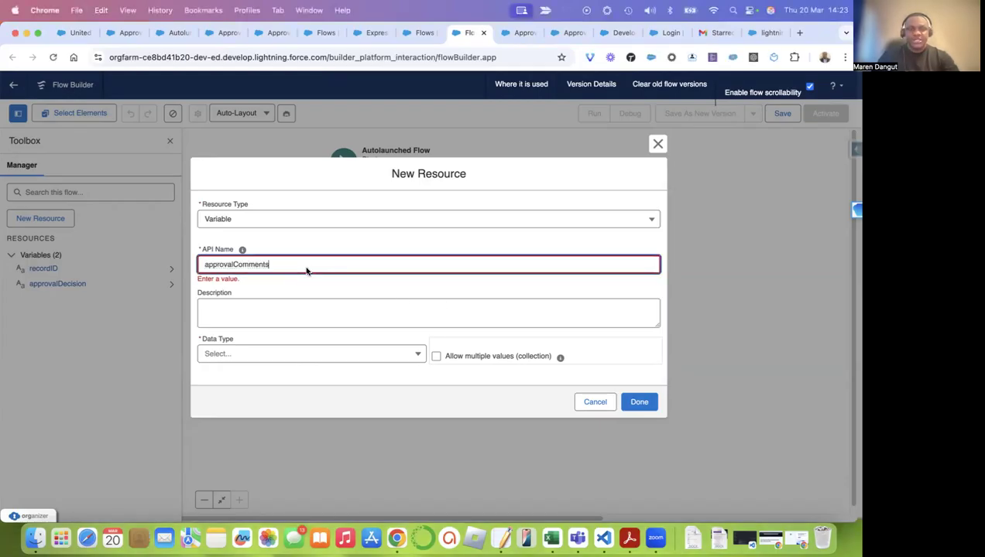
Step: Give the approvalComments variable the Text data type, make it available for input and output, and finish creating it
{"action": "left_click", "coordinate": [291, 303]}
{"action": "left_click", "coordinate": [377, 349]}
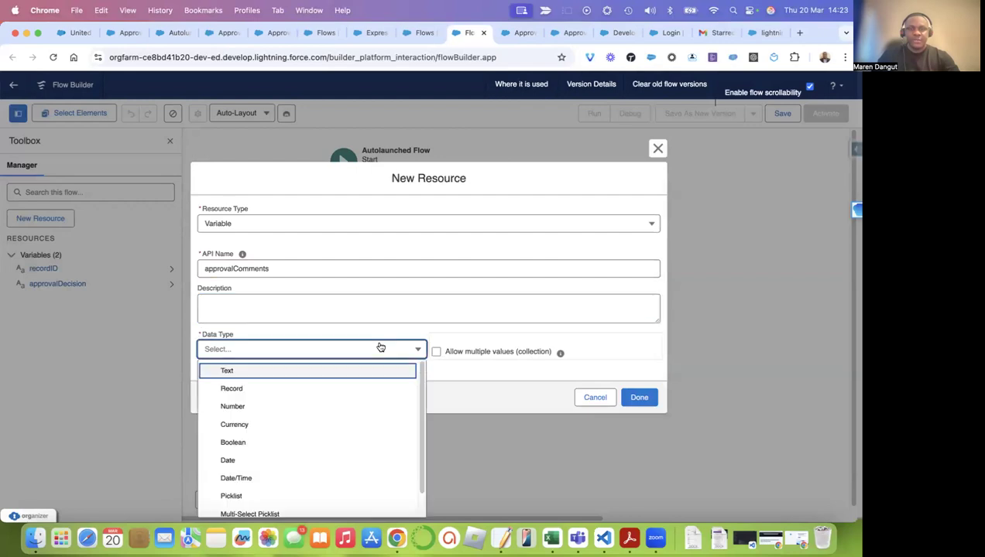
{"action": "left_click", "coordinate": [334, 373]}
{"action": "left_click", "coordinate": [242, 389]}
{"action": "left_click", "coordinate": [246, 399]}
{"action": "left_click", "coordinate": [638, 430]}
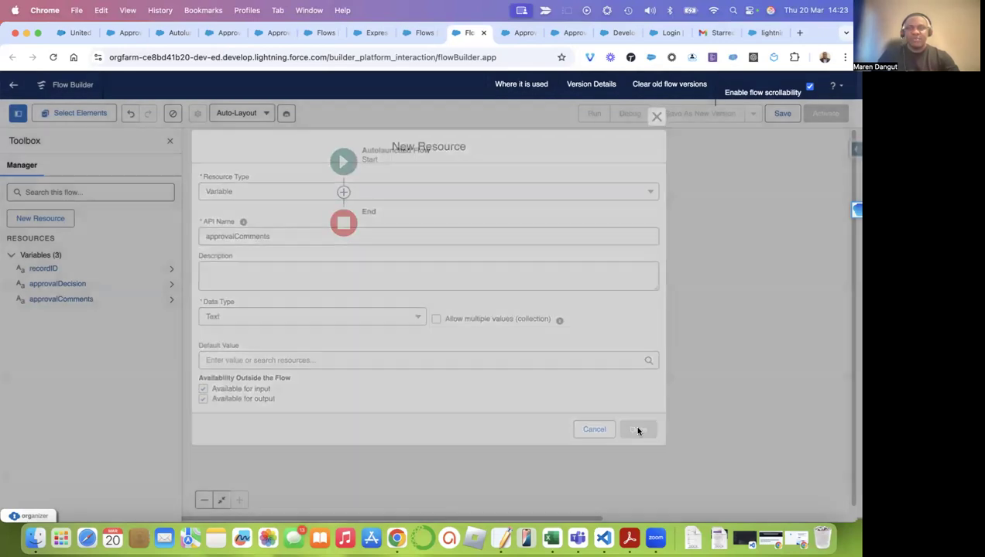
Step: Compare the orchestration's Update records background step with the resources of the Evaluate Approval Requests screen flow
{"action": "left_click", "coordinate": [525, 32]}
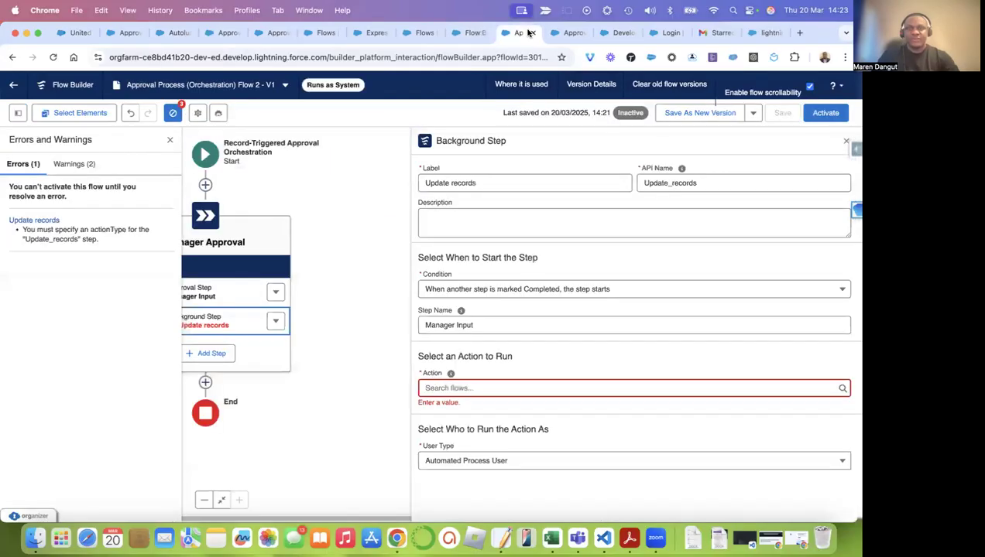
{"action": "left_click", "coordinate": [566, 32]}
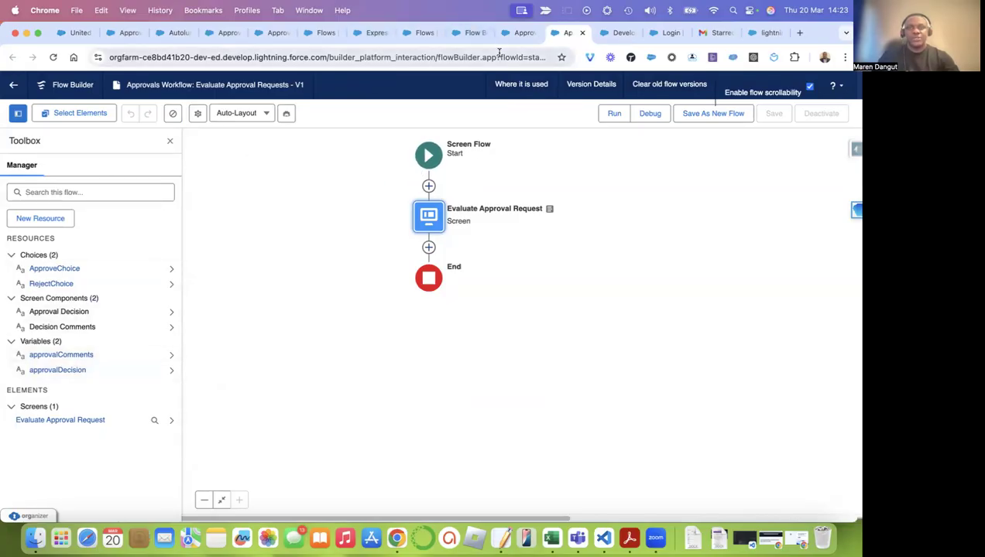
{"action": "left_click", "coordinate": [514, 32]}
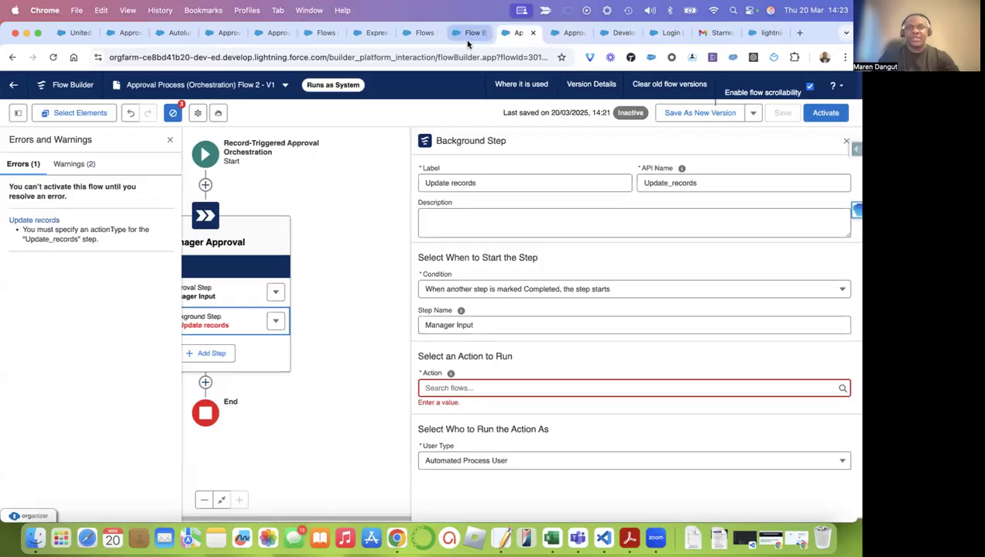
{"action": "left_click", "coordinate": [555, 35]}
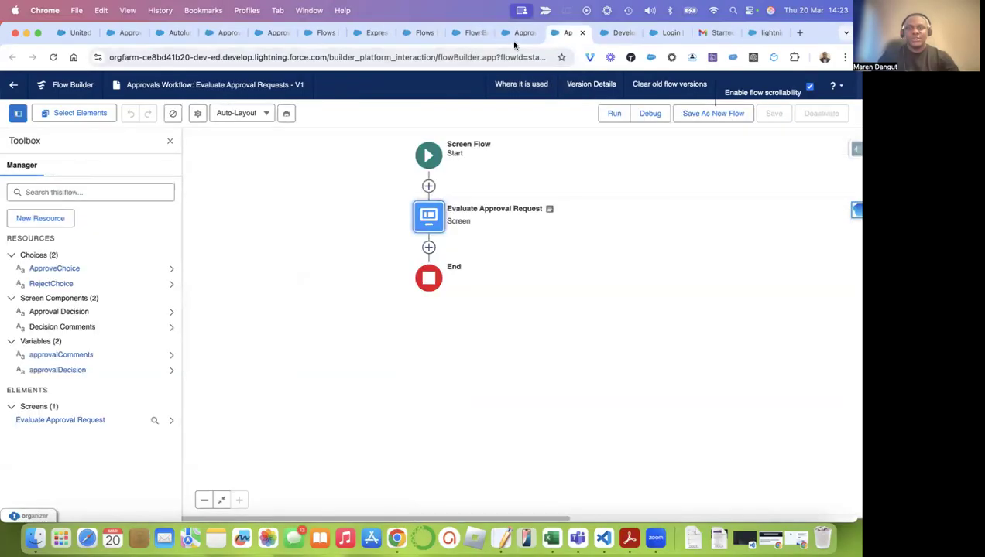
{"action": "left_click", "coordinate": [517, 37]}
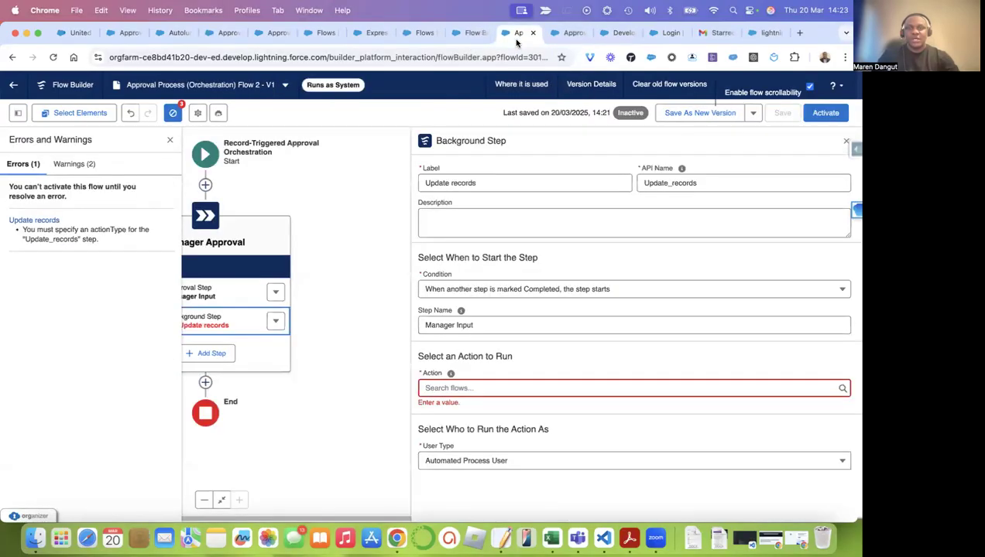
Step: Reorder the browser tabs so the new autolaunched flow follows the Evaluate Approval Requests flow, and return to the autolaunched flow
{"action": "left_click", "coordinate": [467, 34]}
{"action": "left_click_drag", "start_coordinate": [465, 39], "coordinate": [568, 37]}
{"action": "left_click", "coordinate": [469, 35]}
{"action": "left_click", "coordinate": [527, 37]}
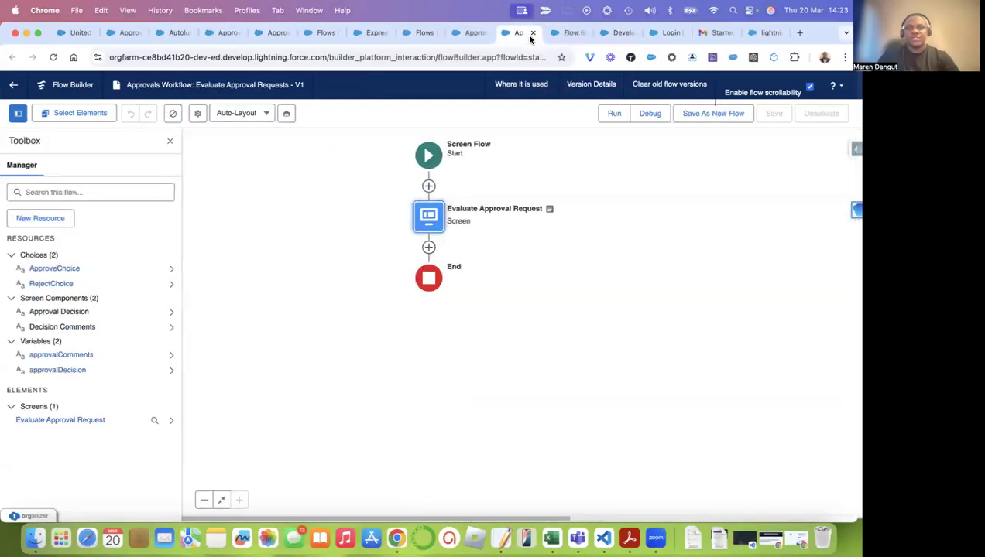
{"action": "left_click", "coordinate": [570, 33]}
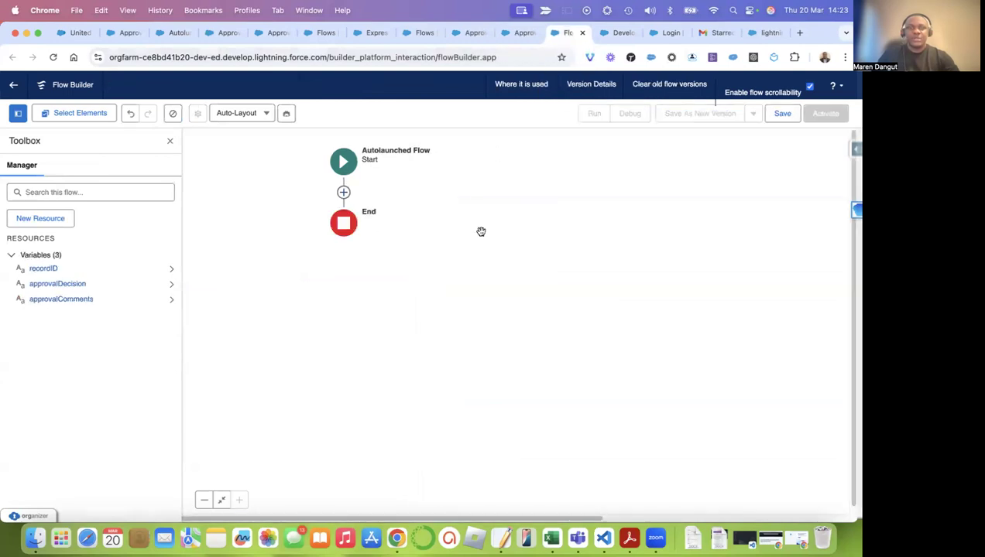
Step: Close the toolbox and add a Decision element labelled "Is Approved?" between the flow's start and end
{"action": "left_click", "coordinate": [170, 140]}
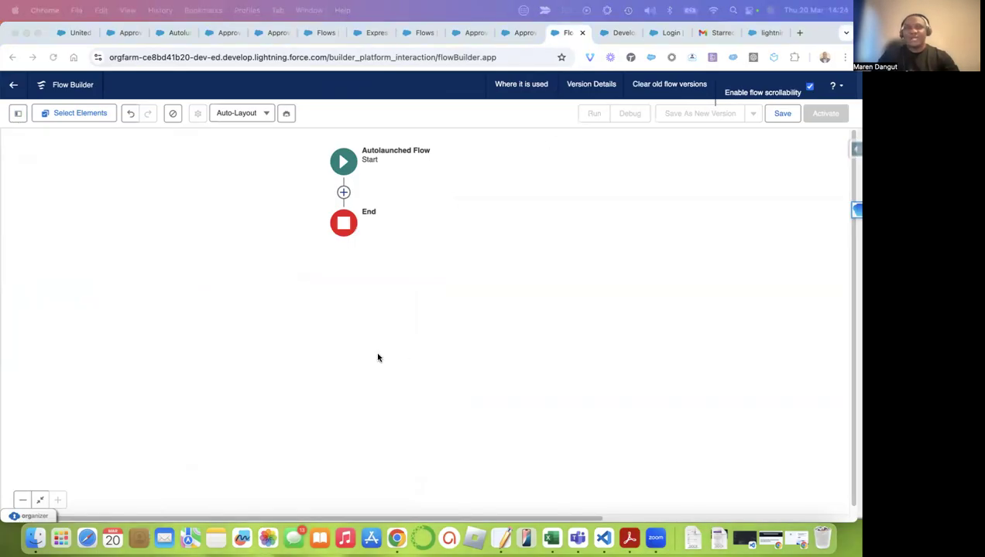
{"action": "left_click", "coordinate": [343, 192]}
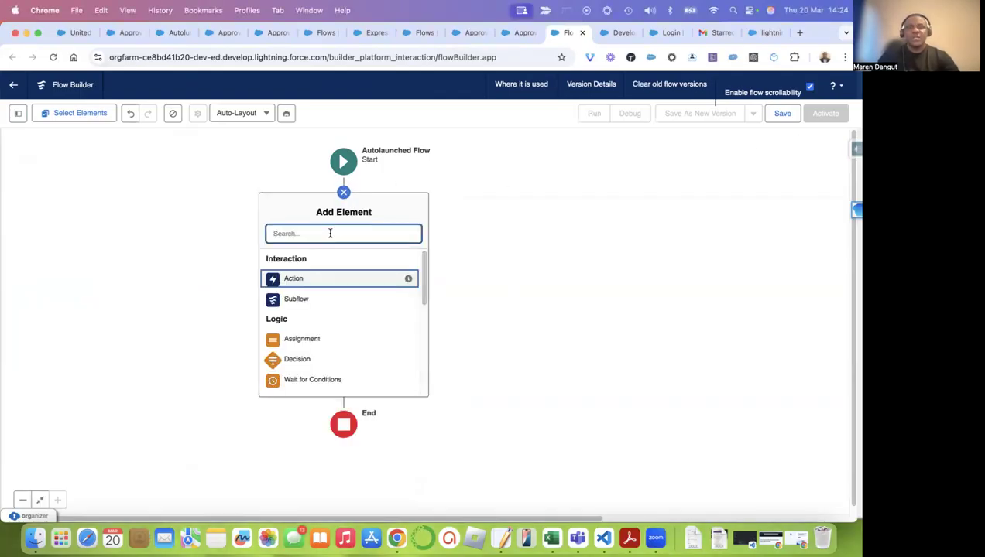
{"action": "left_click", "coordinate": [310, 357]}
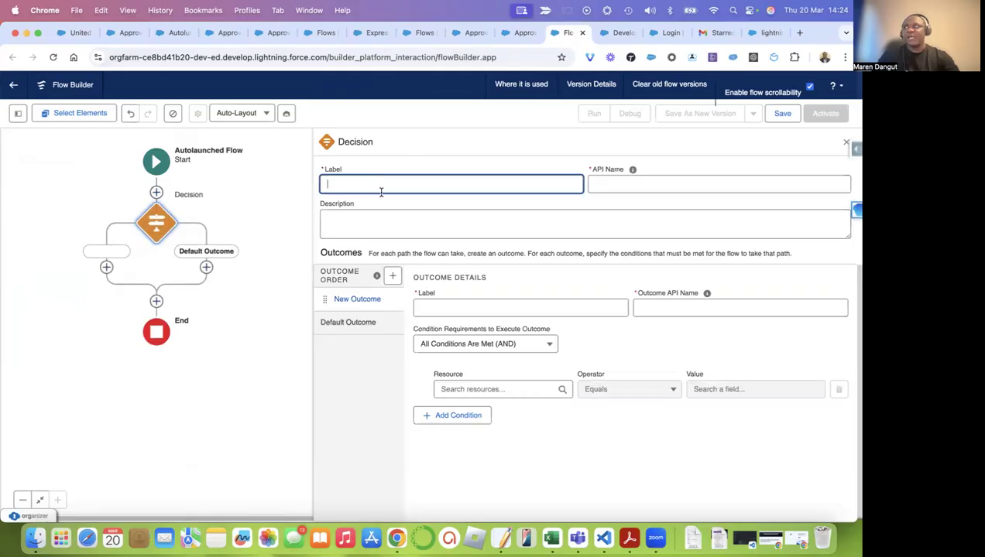
{"action": "type", "text": "Is A"}
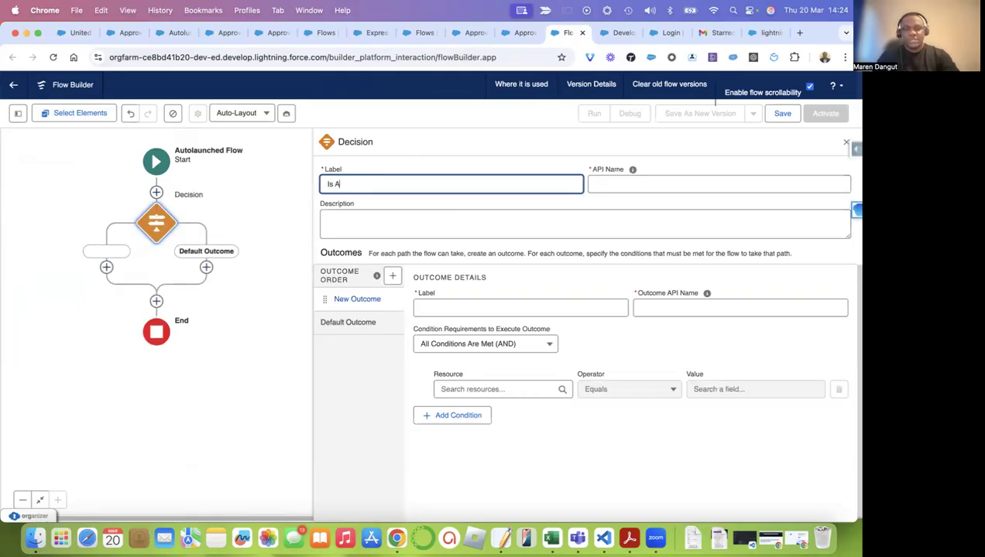
{"action": "type", "text": "pproved"}
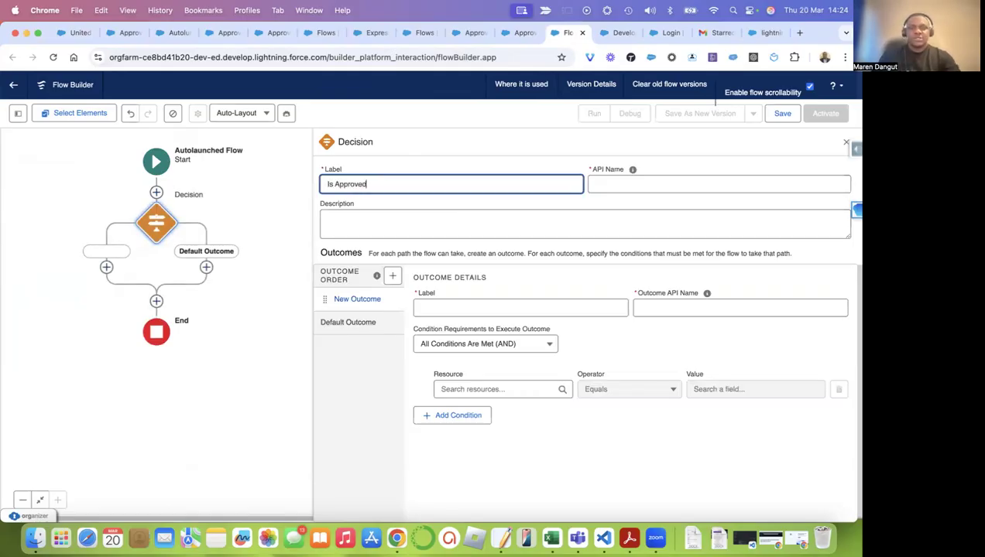
{"action": "type", "text": "?"}
{"action": "left_click", "coordinate": [493, 206]}
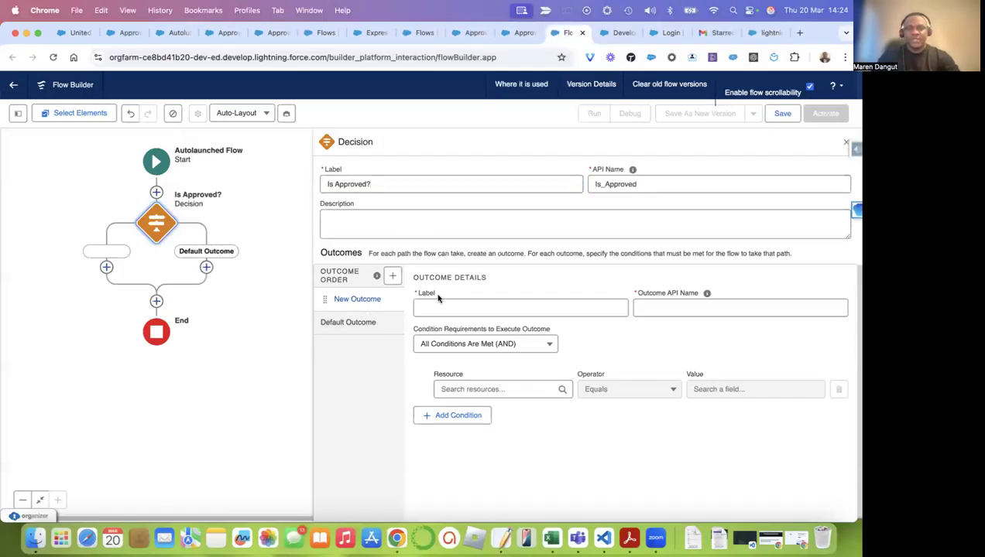
Step: Create two outcomes for the Is Approved? decision, labelled Approved and Rejected
{"action": "left_click", "coordinate": [469, 310]}
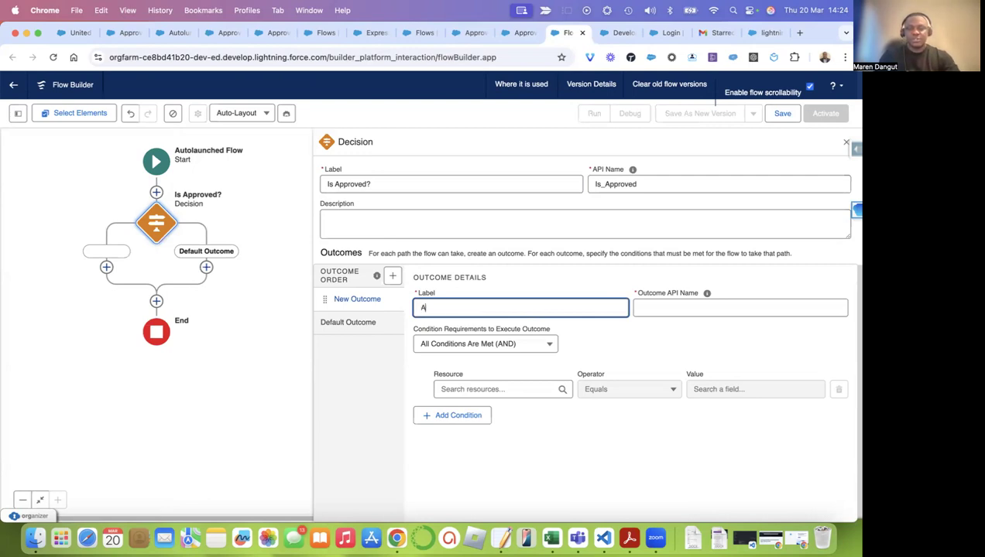
{"action": "left_click", "coordinate": [608, 345]}
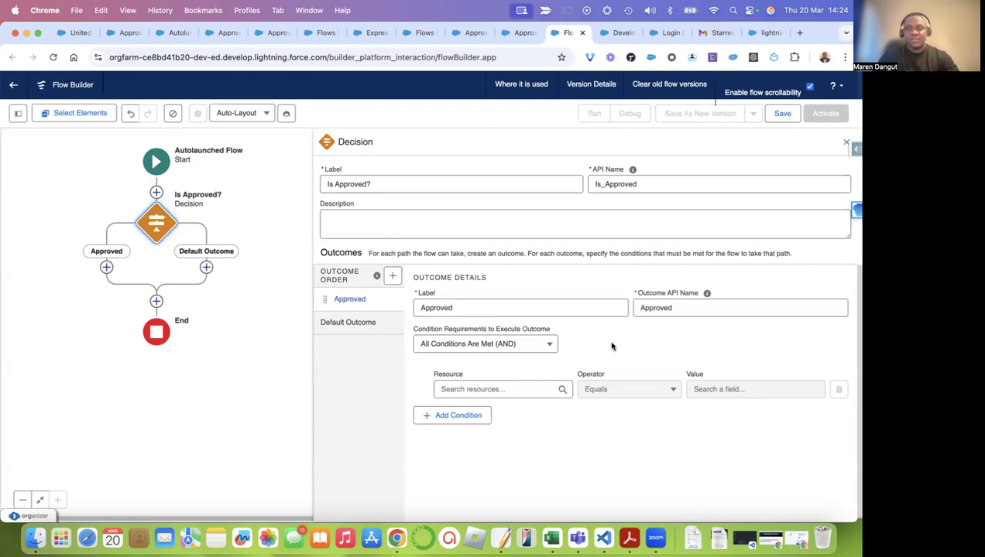
{"action": "left_click", "coordinate": [393, 277]}
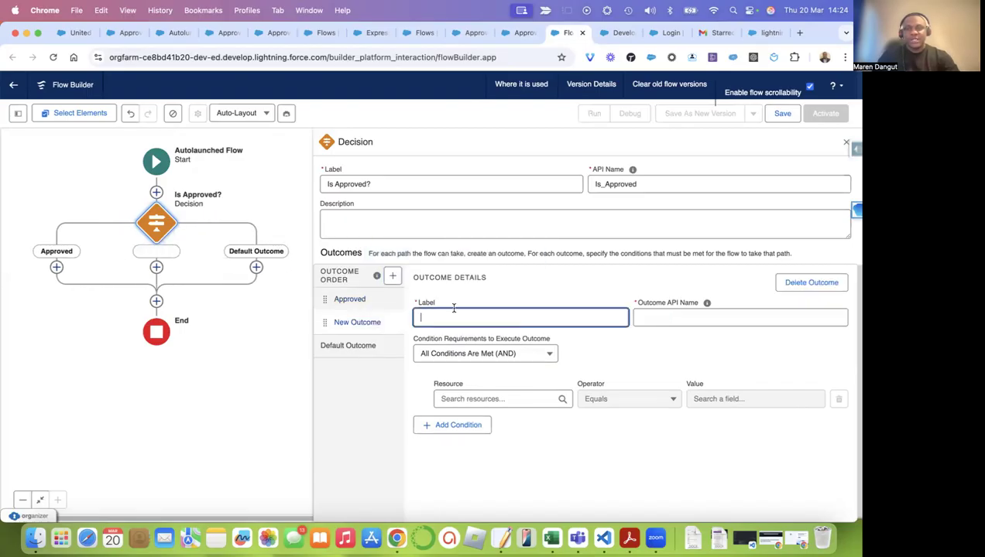
{"action": "type", "text": "Rejected"}
{"action": "left_click", "coordinate": [580, 349]}
Step: Set the Approved outcome's condition to approvalDecision Equals approve
{"action": "left_click", "coordinate": [348, 304]}
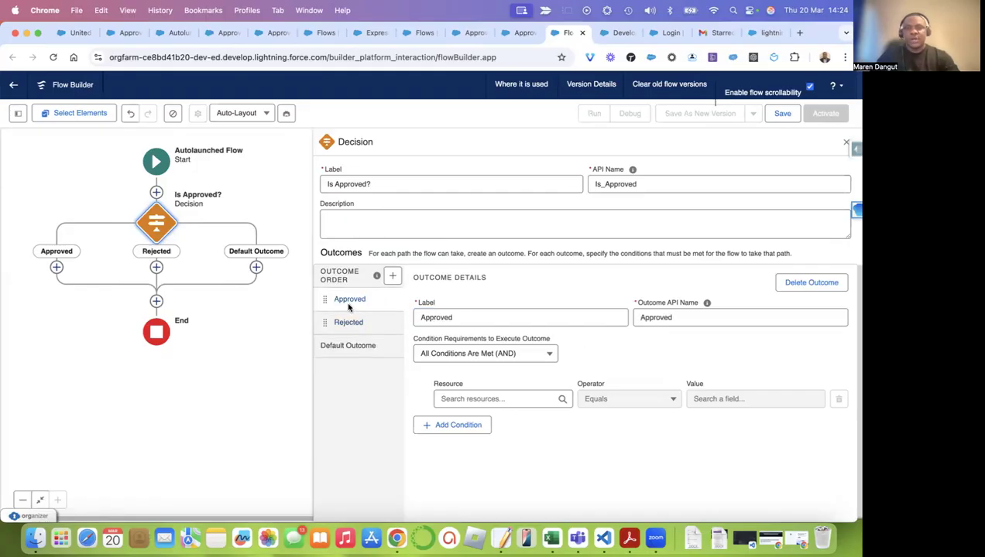
{"action": "left_click", "coordinate": [520, 399]}
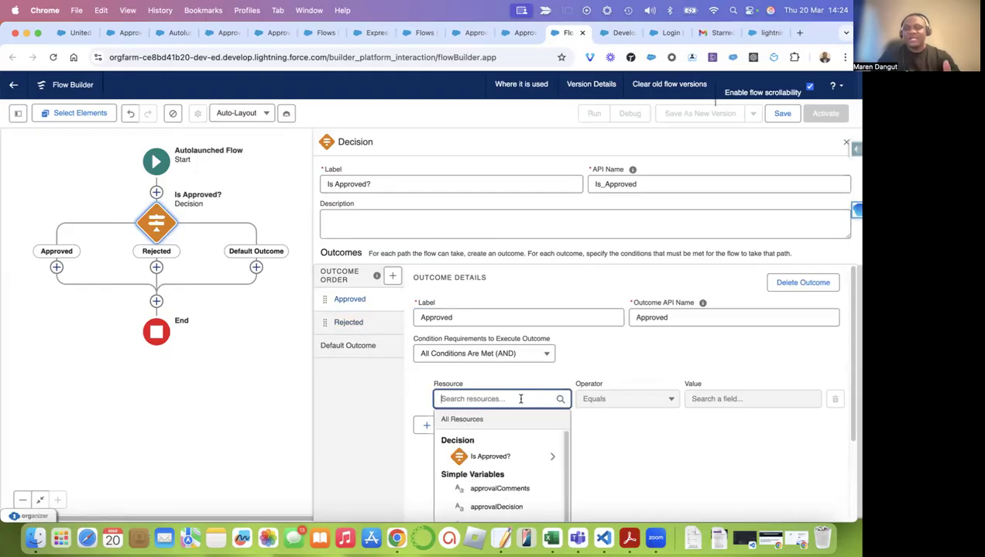
{"action": "scroll", "coordinate": [522, 438], "scroll_direction": "down", "scroll_amount": 2}
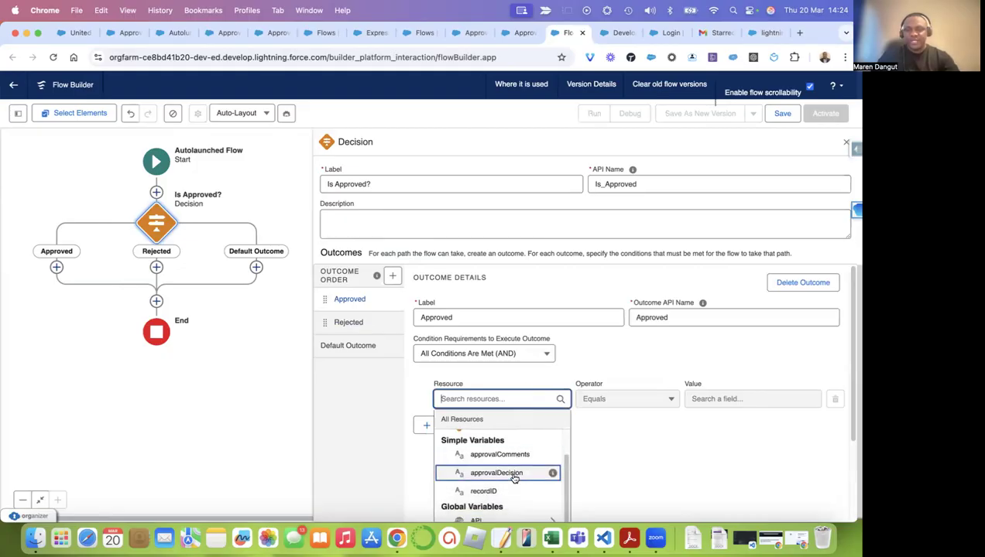
{"action": "left_click", "coordinate": [511, 474]}
{"action": "left_click", "coordinate": [717, 396]}
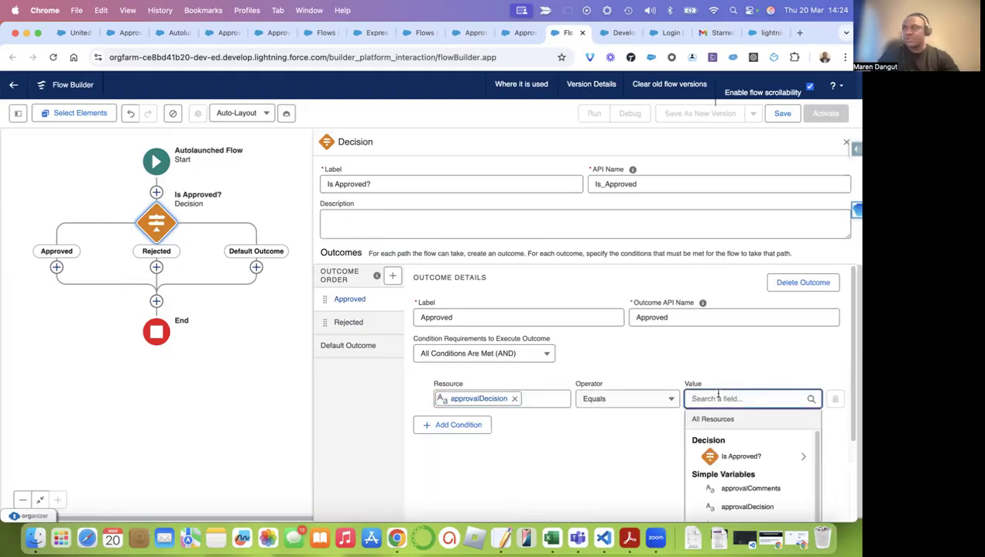
{"action": "type", "text": "approve"}
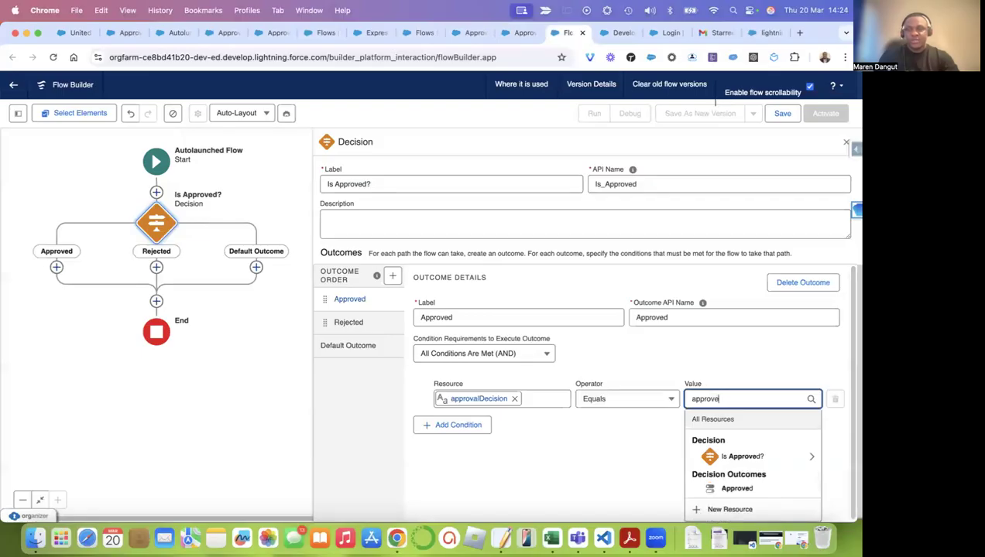
{"action": "left_click", "coordinate": [745, 372]}
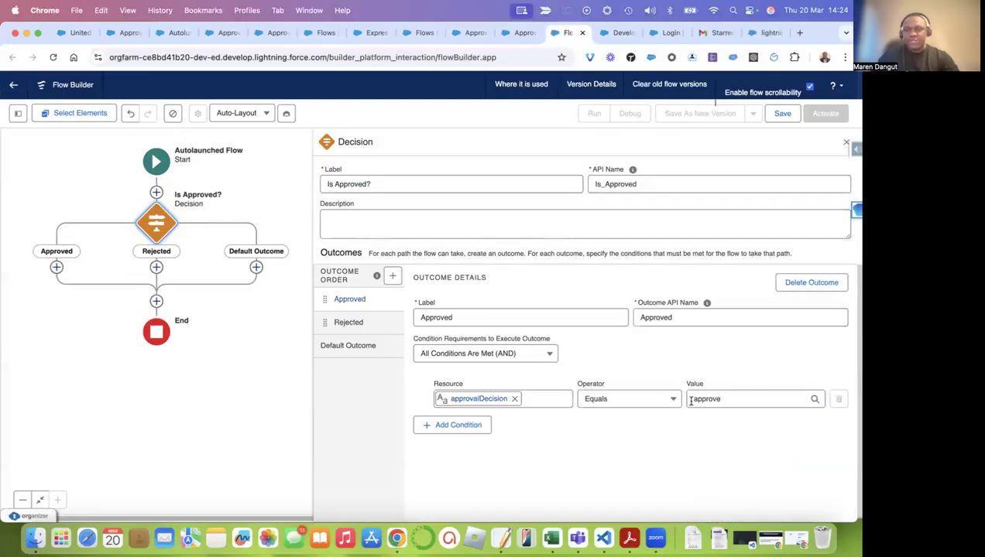
Step: Check the ApproveChoice resource's label and value in the Evaluate Approval Requests flow, and return to the autolaunched flow's decision
{"action": "left_click_drag", "start_coordinate": [691, 400], "coordinate": [723, 399]}
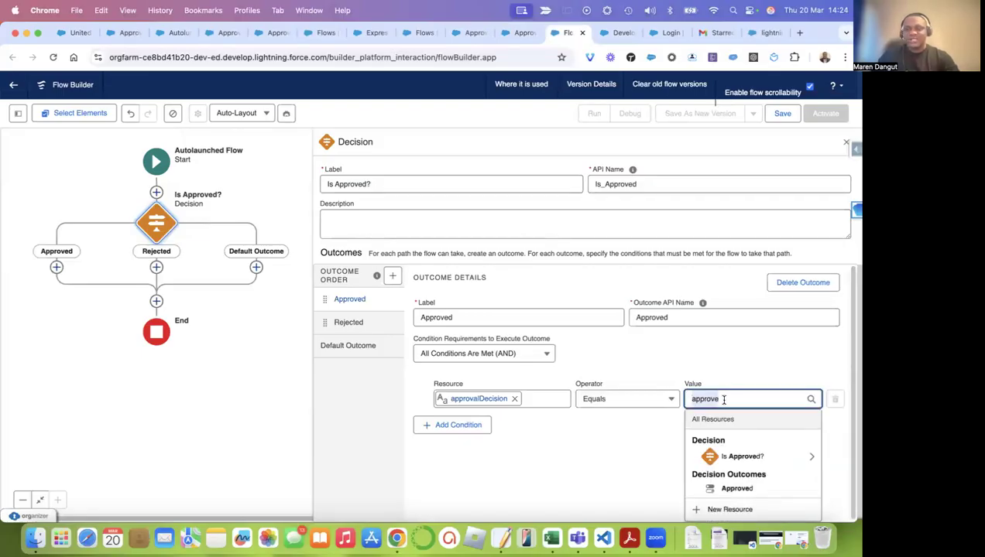
{"action": "left_click", "coordinate": [518, 33]}
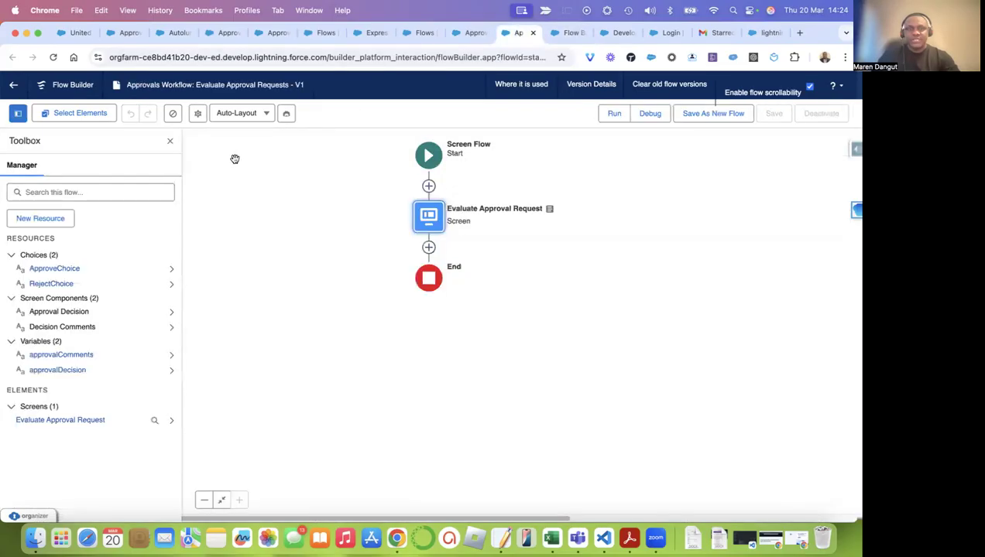
{"action": "left_click", "coordinate": [45, 269]}
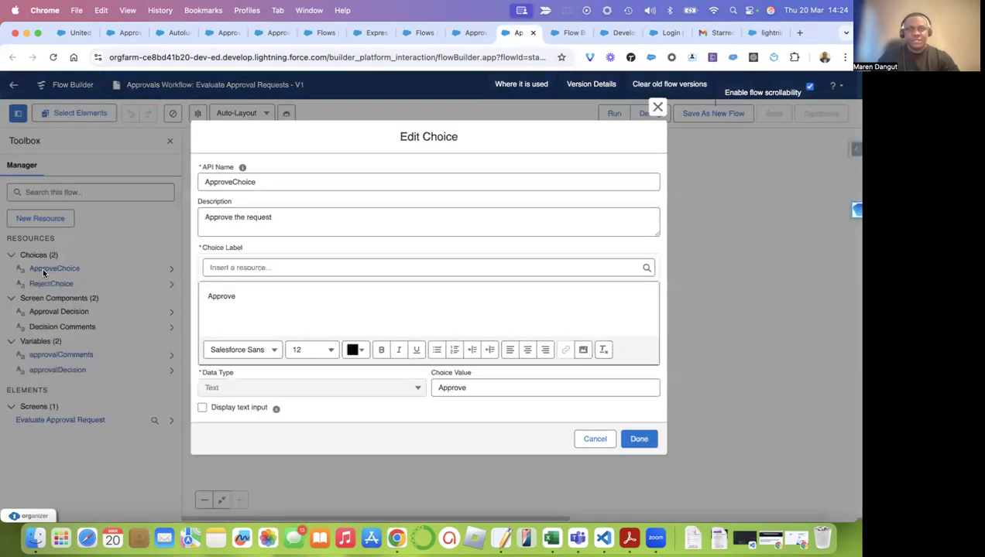
{"action": "left_click_drag", "start_coordinate": [233, 297], "coordinate": [203, 298]}
{"action": "double_click", "coordinate": [225, 294]}
{"action": "left_click", "coordinate": [594, 439]}
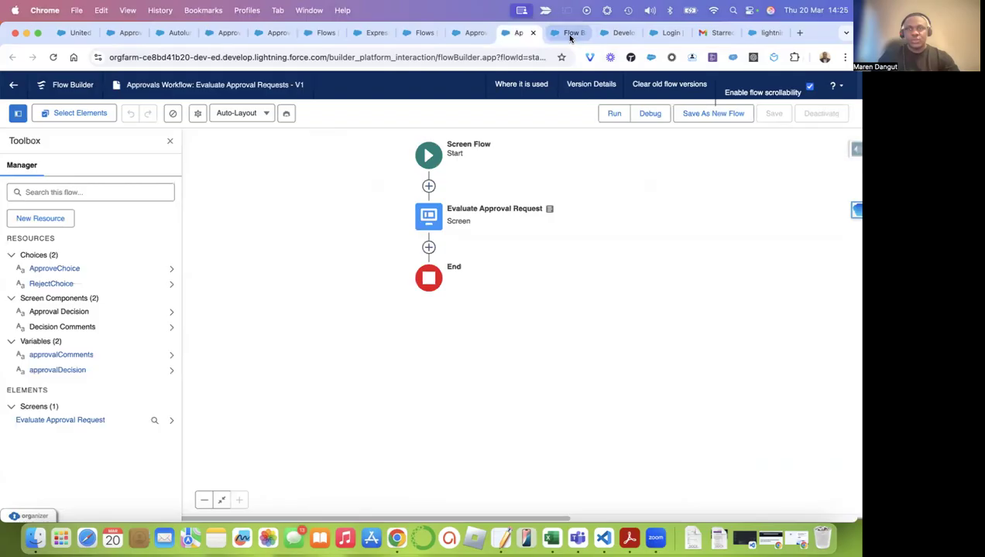
{"action": "left_click", "coordinate": [569, 32]}
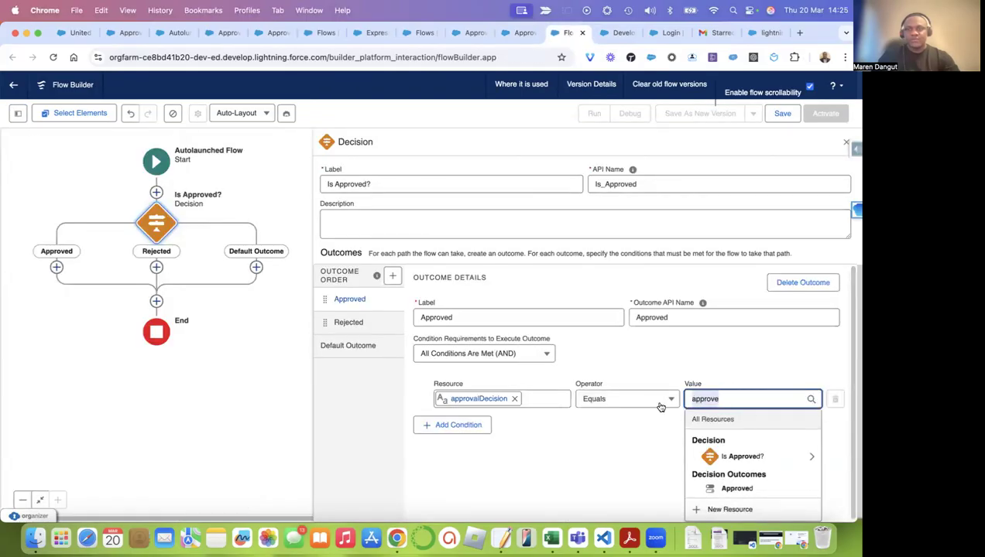
Step: Check the RejectChoice resource's label and value in the Evaluate Approval Requests flow, and inspect the Evaluate Approval Request screen's decision options
{"action": "left_click", "coordinate": [521, 32]}
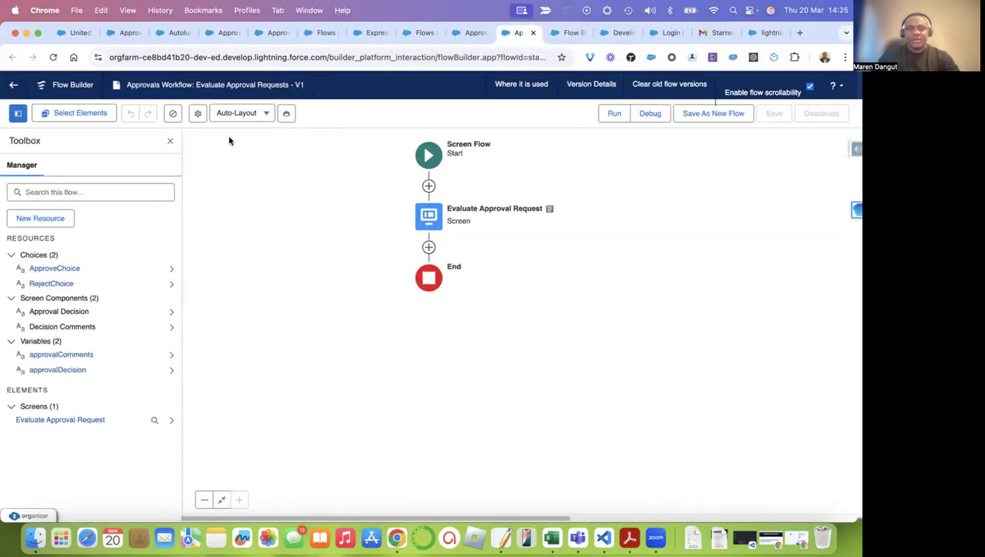
{"action": "left_click", "coordinate": [53, 284]}
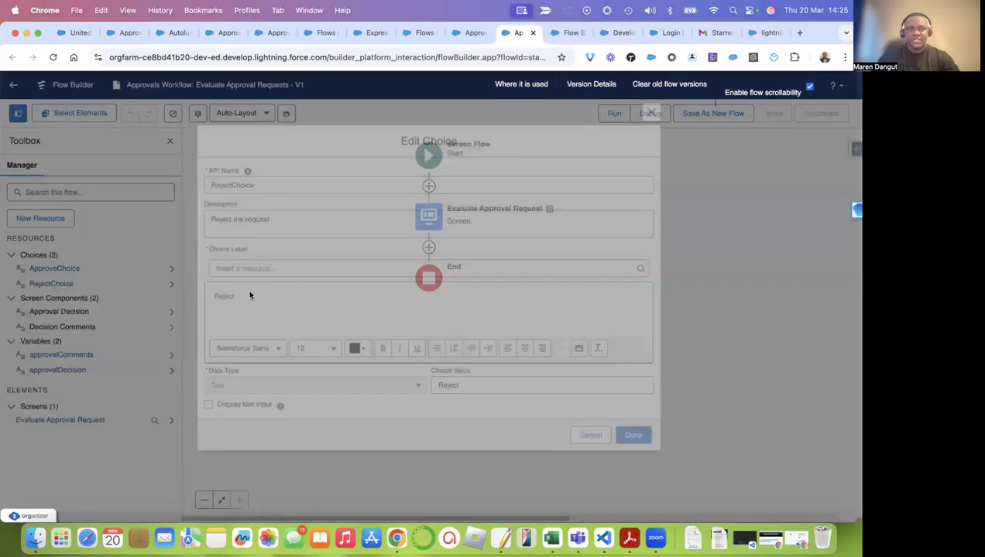
{"action": "left_click", "coordinate": [200, 295]}
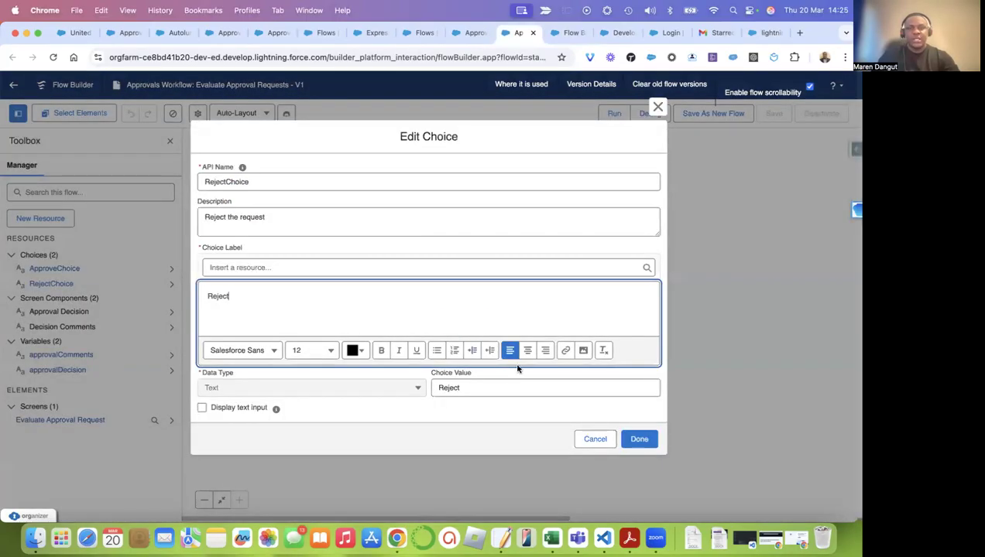
{"action": "left_click", "coordinate": [604, 443]}
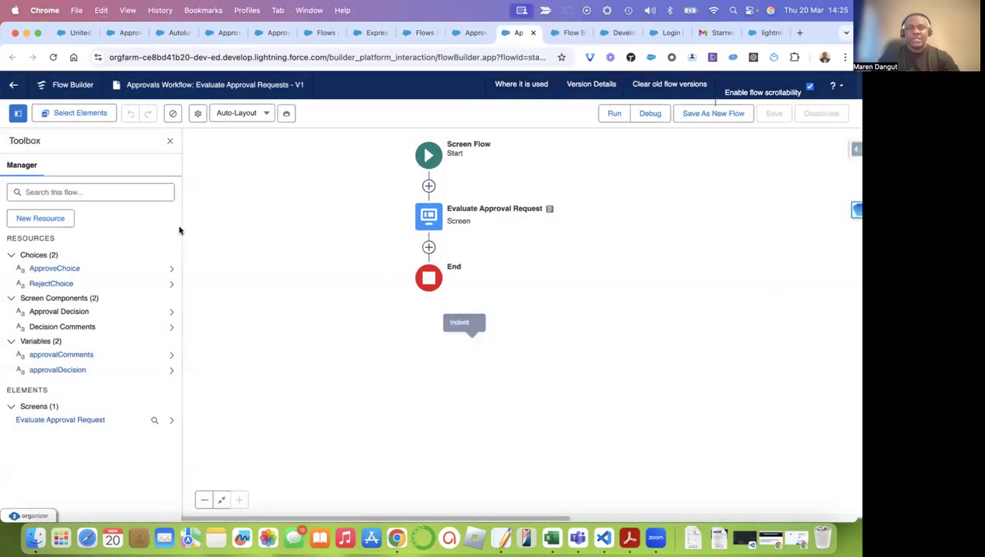
{"action": "double_click", "coordinate": [423, 220]}
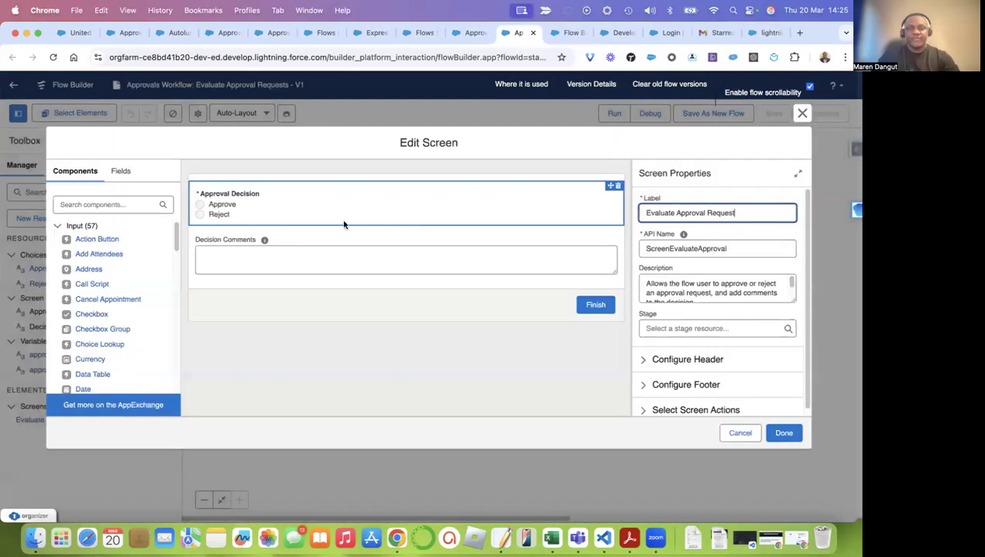
Step: Return to the autolaunched flow, set the Approved outcome's condition value to Approve, and open the Rejected outcome
{"action": "left_click", "coordinate": [570, 33]}
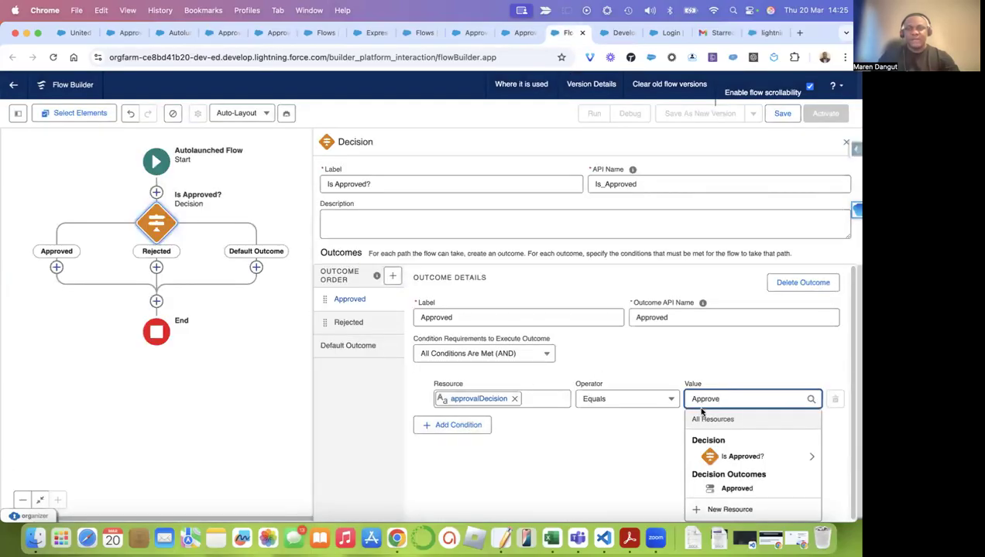
{"action": "left_click", "coordinate": [334, 323]}
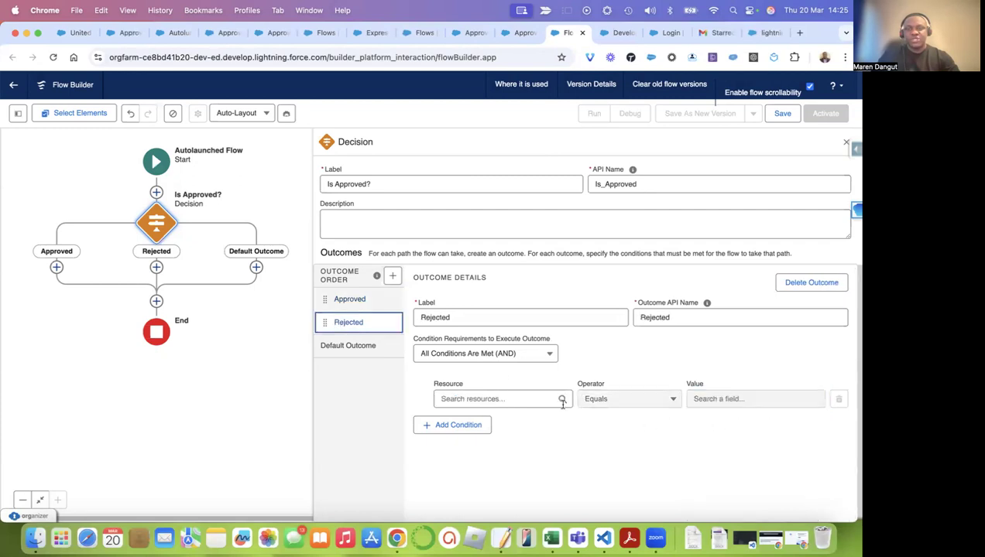
Step: Set the Rejected outcome's condition to approvalDecision Equals Approve
{"action": "left_click", "coordinate": [473, 399]}
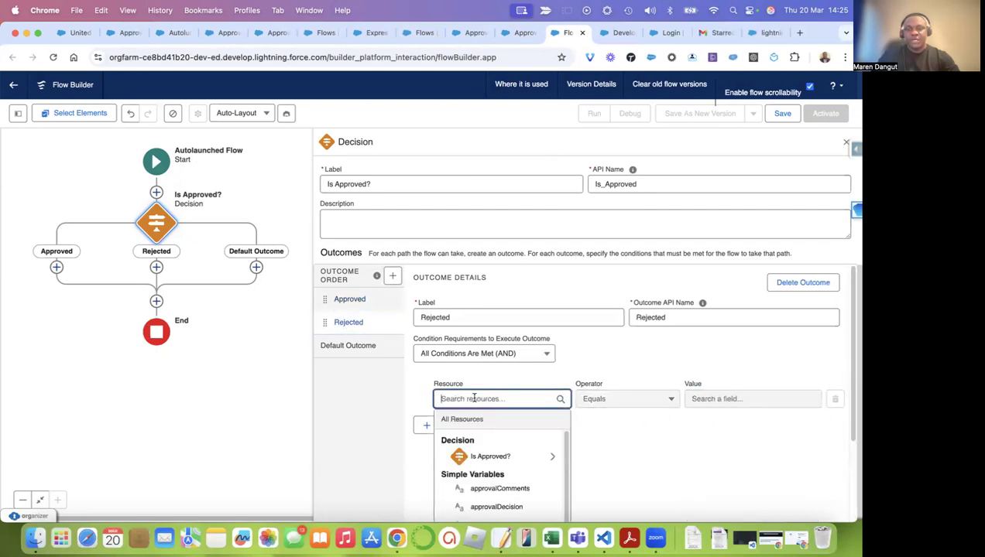
{"action": "left_click", "coordinate": [521, 505]}
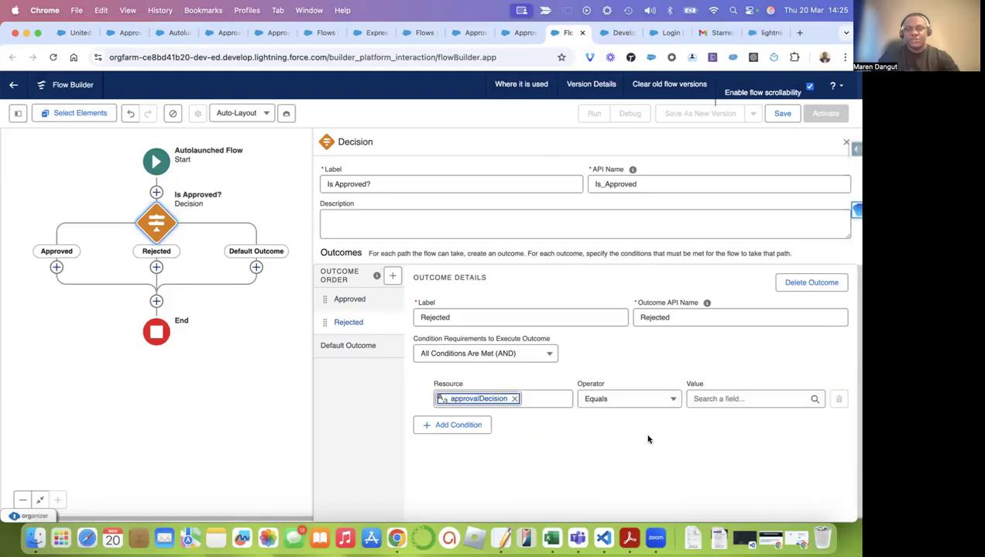
{"action": "left_click", "coordinate": [704, 398]}
{"action": "type", "text": "Approve"}
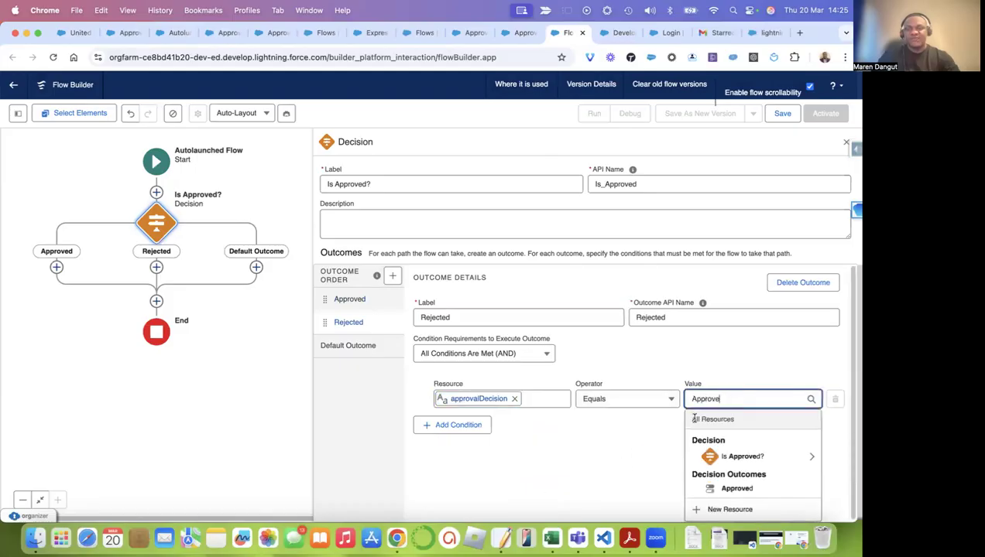
{"action": "left_click", "coordinate": [647, 451]}
{"action": "left_click", "coordinate": [735, 395]}
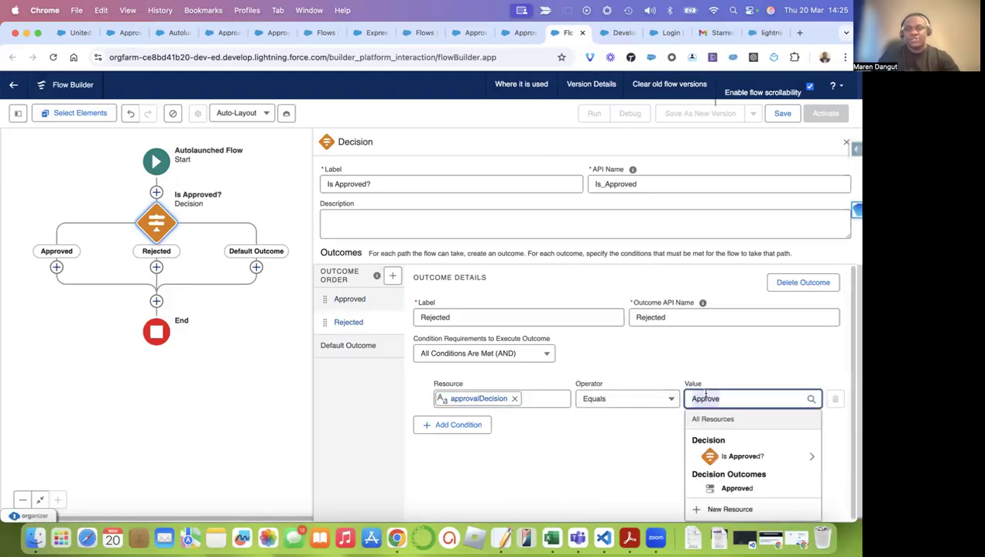
Step: Inspect the ApproveChoice and RejectChoice resources in the Evaluate Approval Requests flow for their exact choice labels and values
{"action": "left_click", "coordinate": [517, 34]}
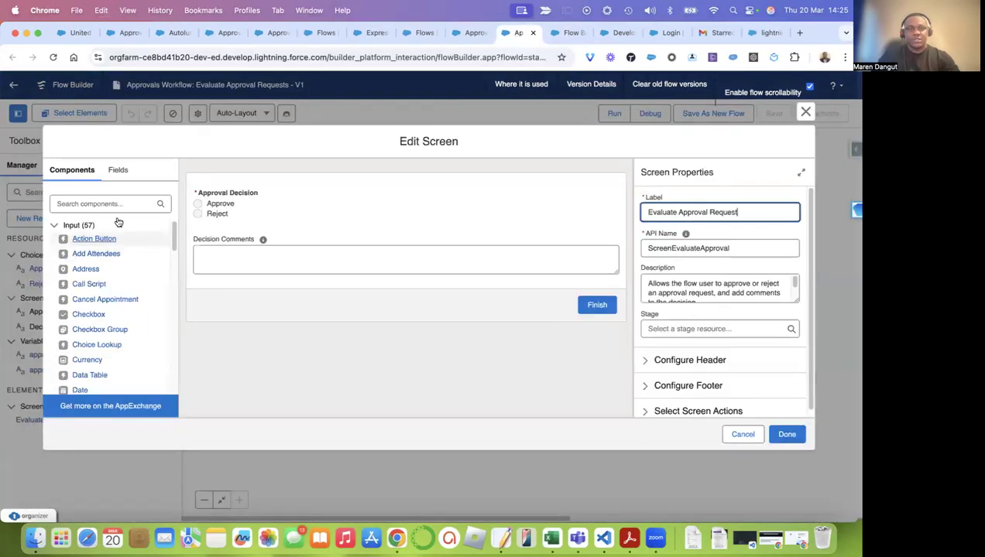
{"action": "left_click", "coordinate": [743, 435]}
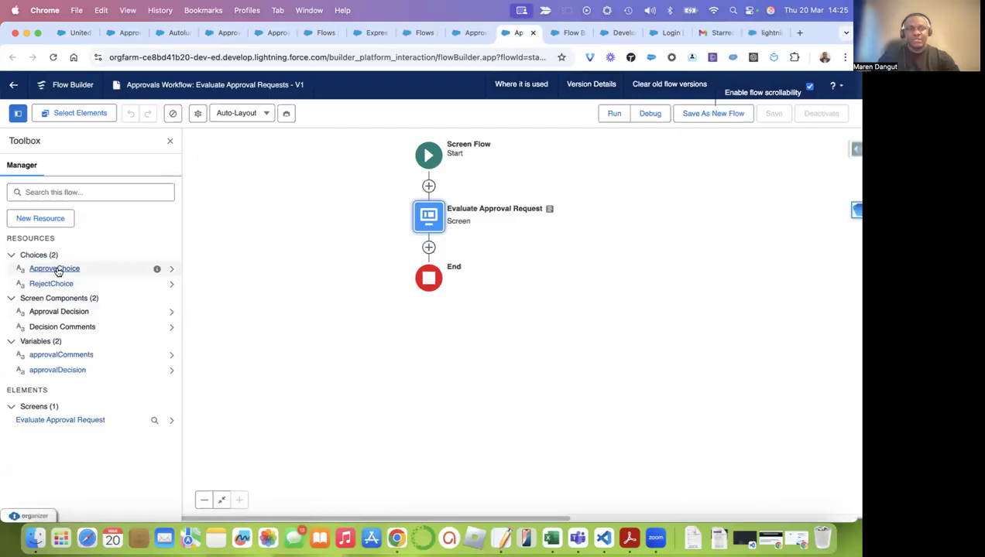
{"action": "left_click", "coordinate": [57, 272]}
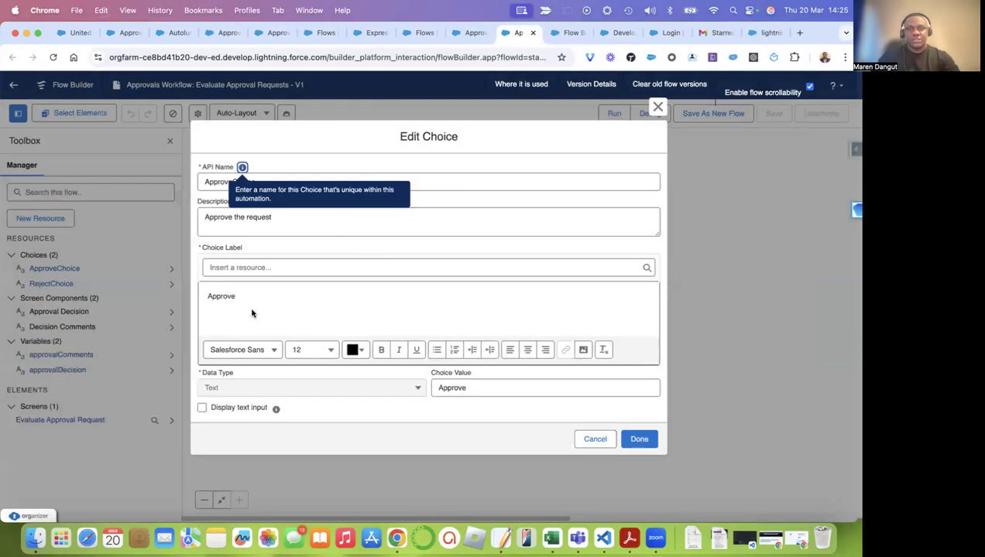
{"action": "left_click", "coordinate": [657, 107]}
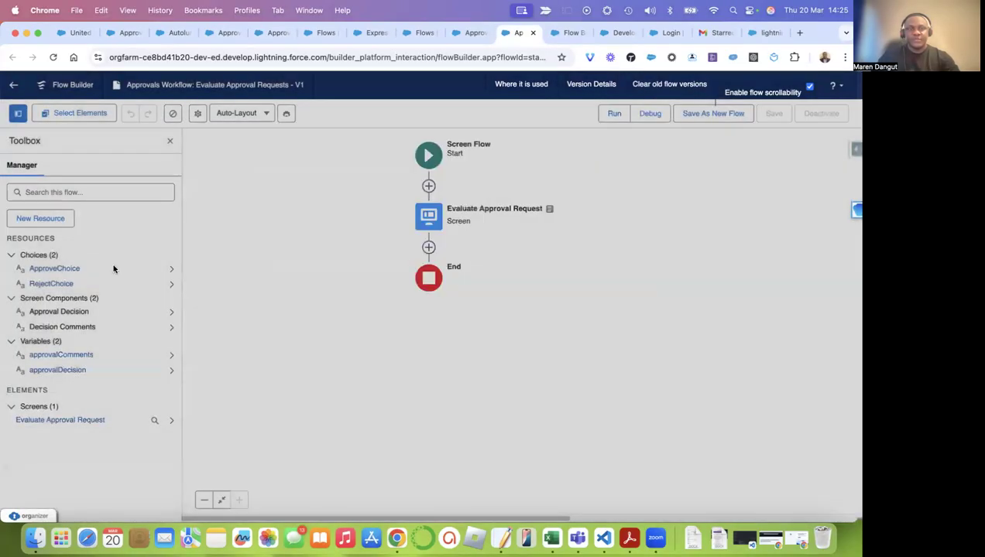
{"action": "left_click", "coordinate": [54, 284]}
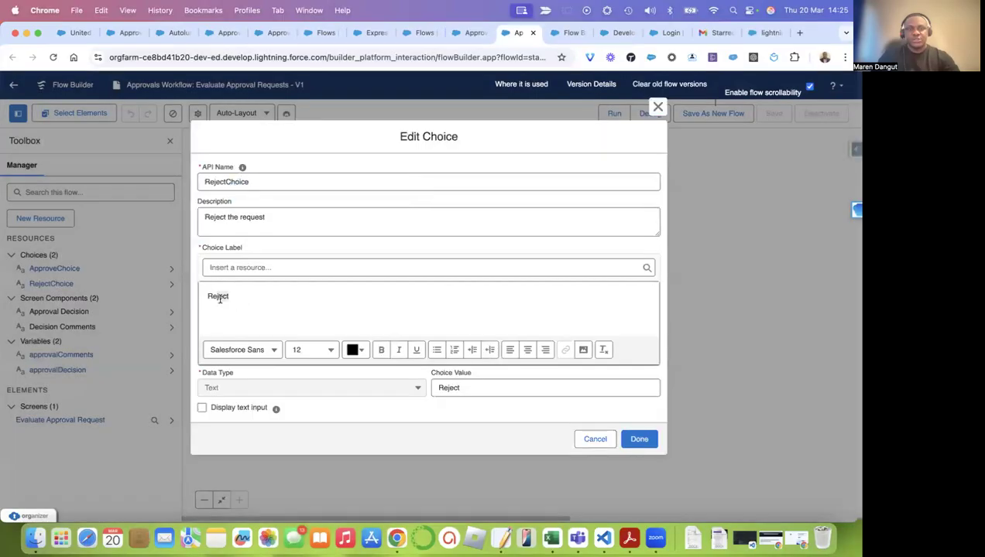
{"action": "left_click", "coordinate": [221, 298]}
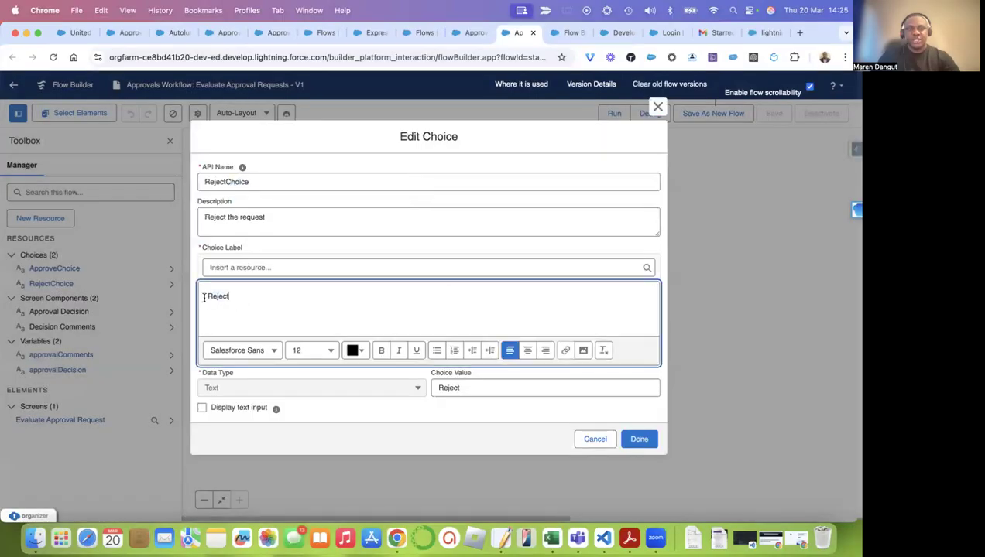
Step: Back in the autolaunched flow, set the Rejected outcome's condition value to Reject and close the Decision element's settings
{"action": "left_click", "coordinate": [555, 38]}
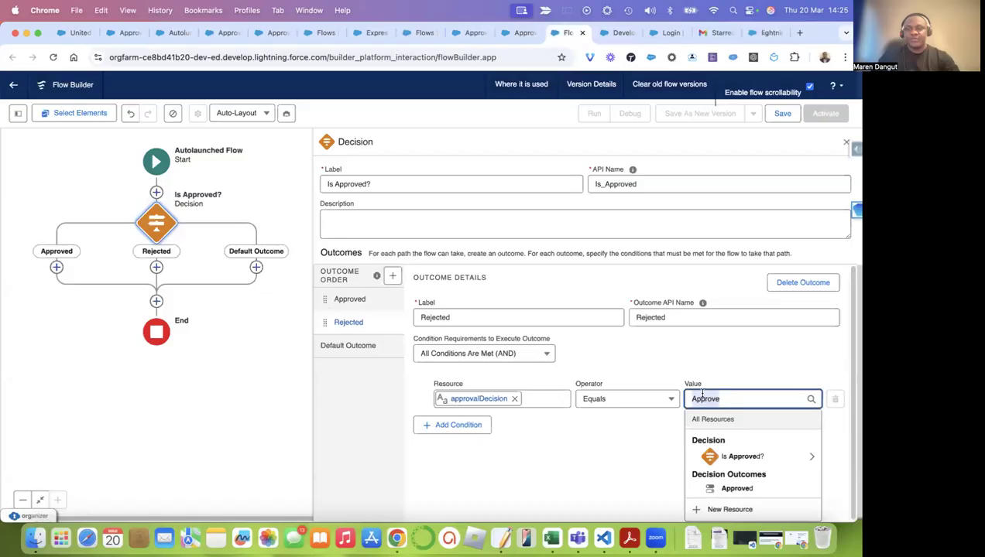
{"action": "key", "text": "super+a"}
{"action": "type", "text": "Reject"}
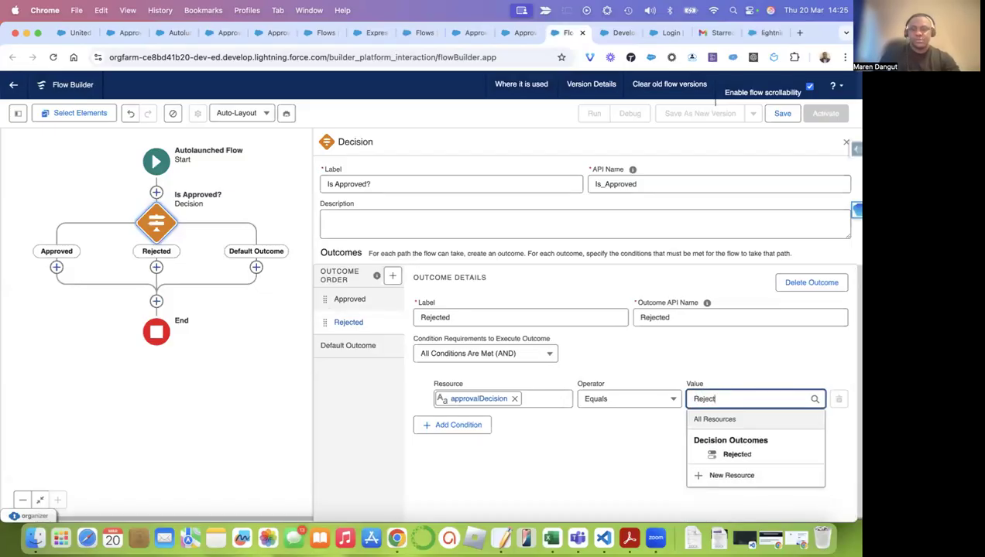
{"action": "left_click", "coordinate": [743, 367]}
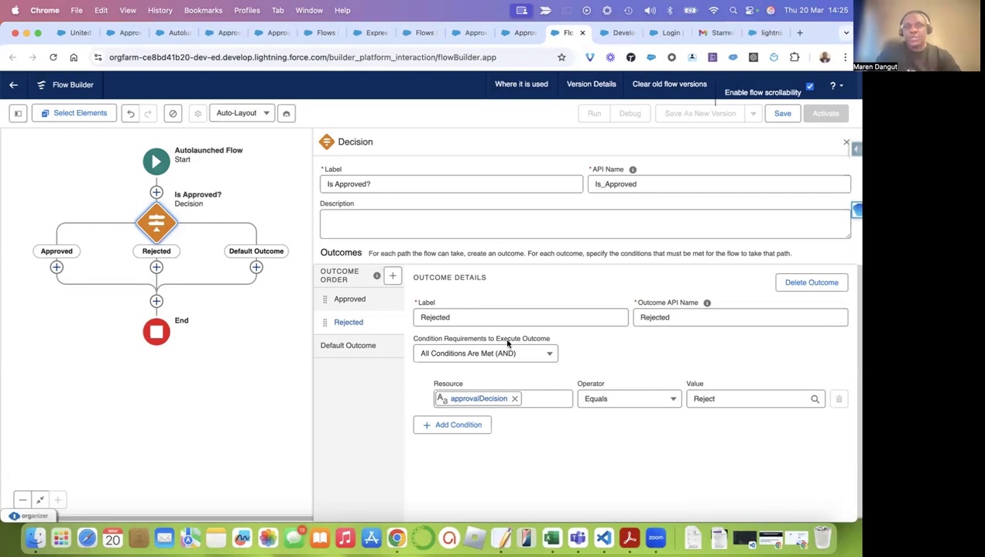
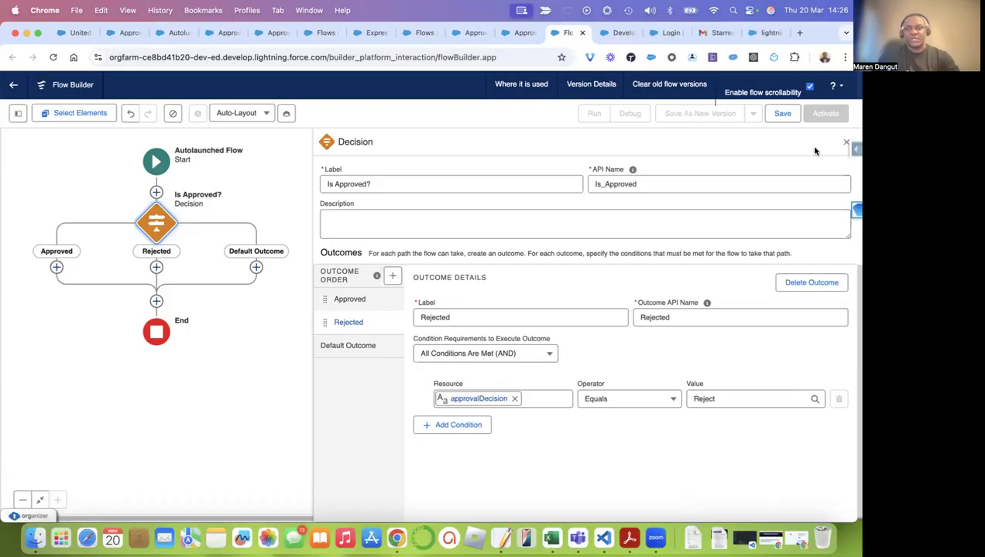
{"action": "left_click", "coordinate": [845, 146]}
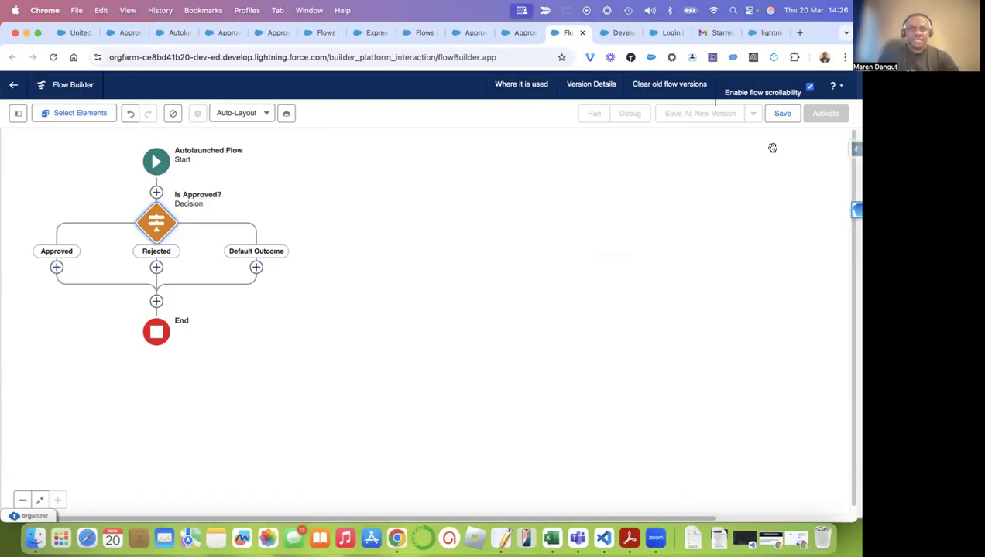
Step: Save the flow with the label "Update opp after approval"
{"action": "left_click", "coordinate": [787, 117]}
{"action": "left_click", "coordinate": [360, 255]}
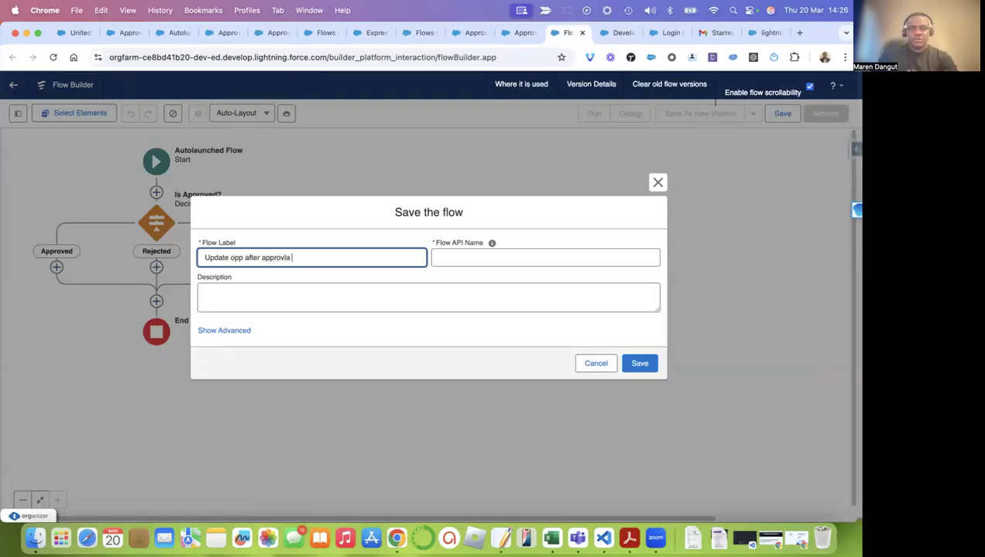
{"action": "double_click", "coordinate": [272, 258]}
{"action": "right_click", "coordinate": [274, 258]}
{"action": "left_click", "coordinate": [364, 210]}
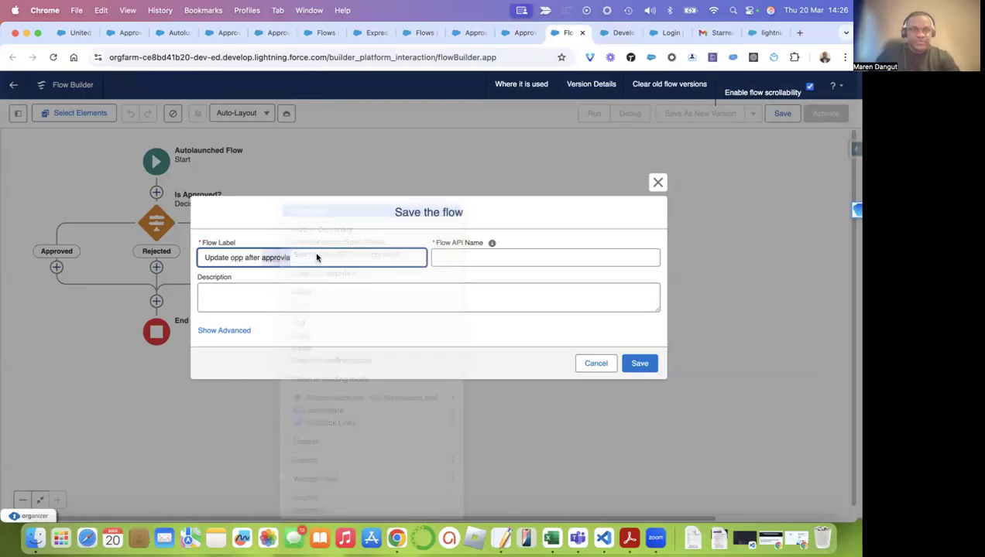
{"action": "left_click", "coordinate": [633, 363]}
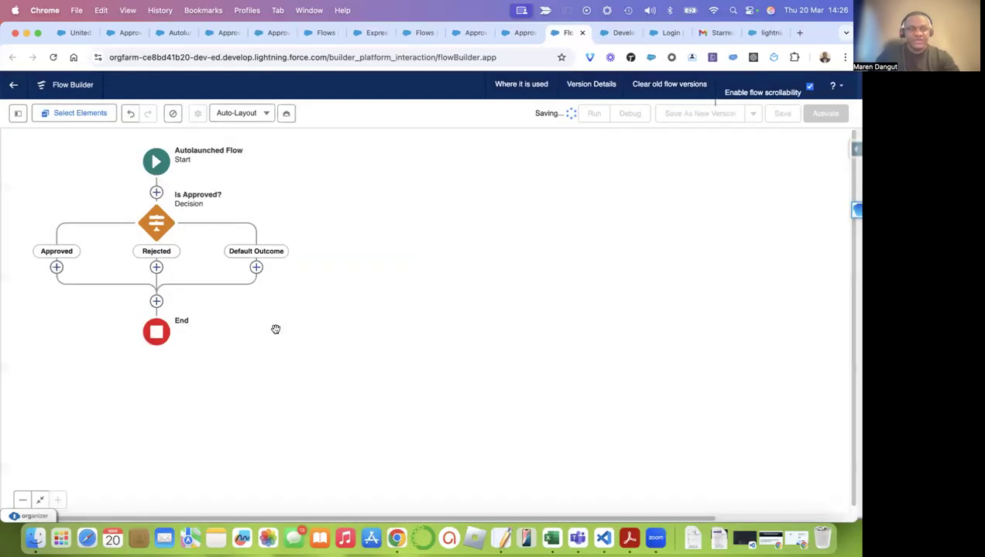
Step: Add an Update Records element to the Approved path and label it "Update field approved"
{"action": "left_click", "coordinate": [56, 268]}
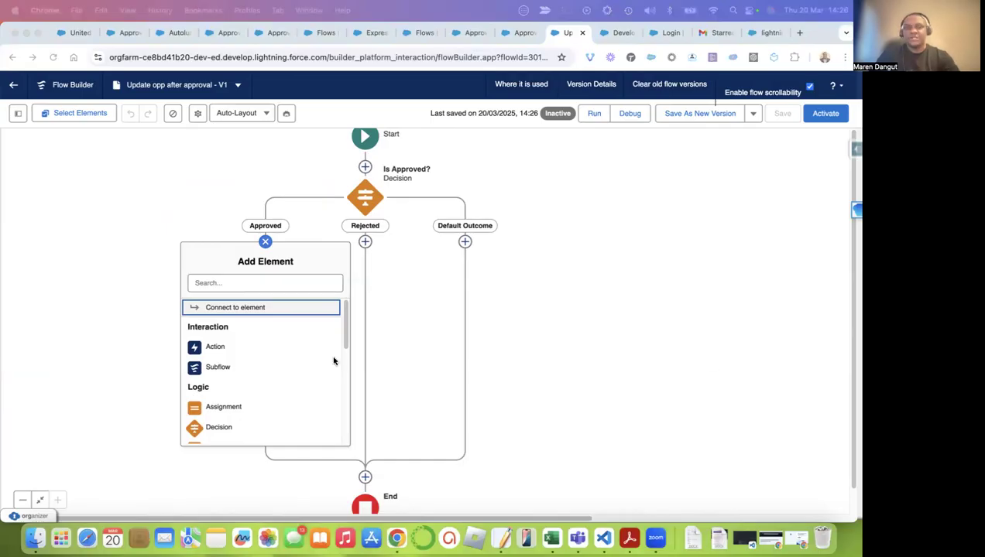
{"action": "left_click", "coordinate": [233, 282]}
{"action": "type", "text": "up"}
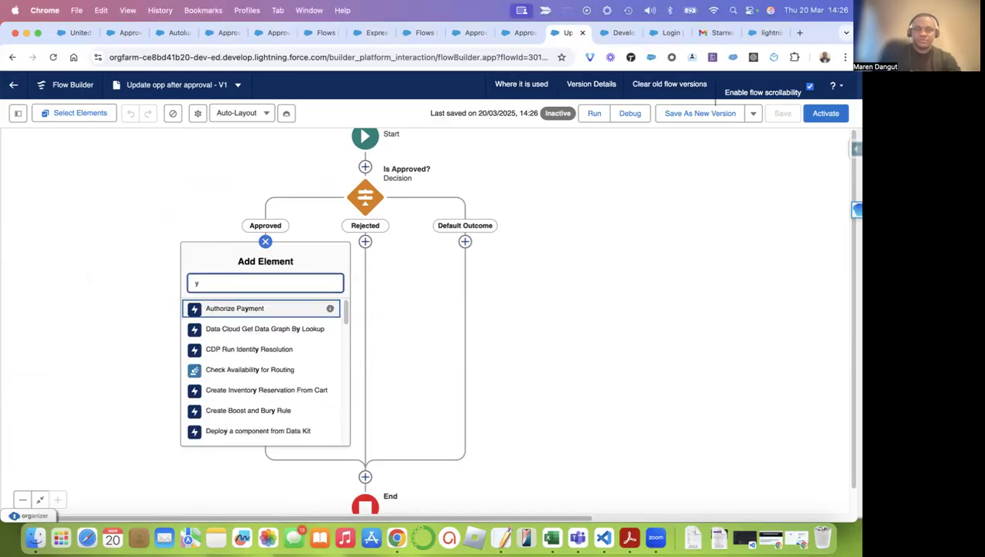
{"action": "type", "text": "date"}
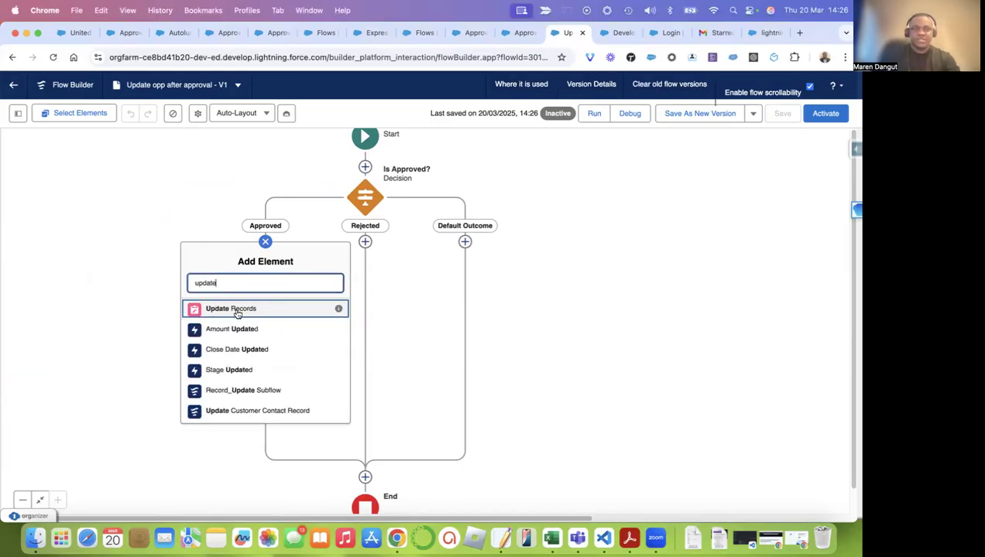
{"action": "left_click", "coordinate": [239, 309]}
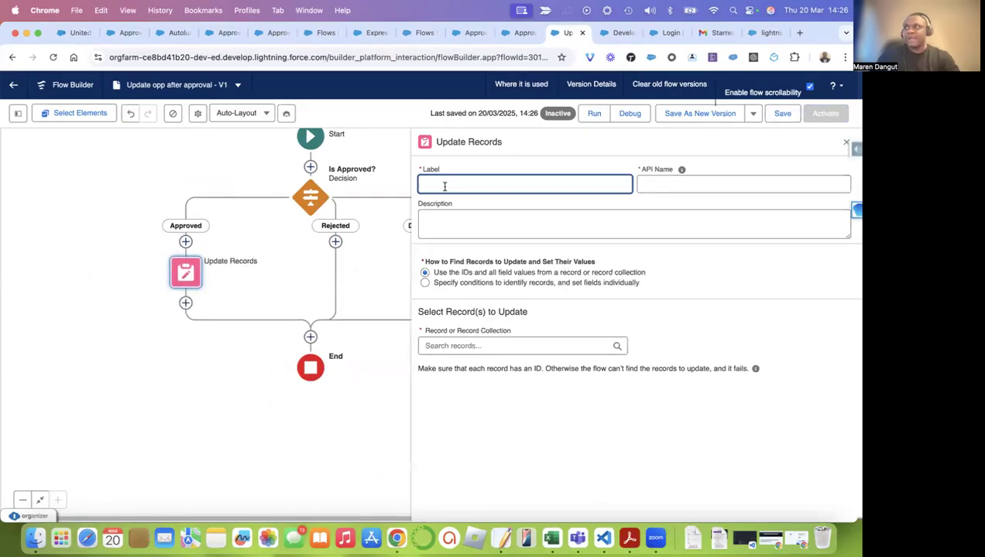
{"action": "type", "text": "Update field"}
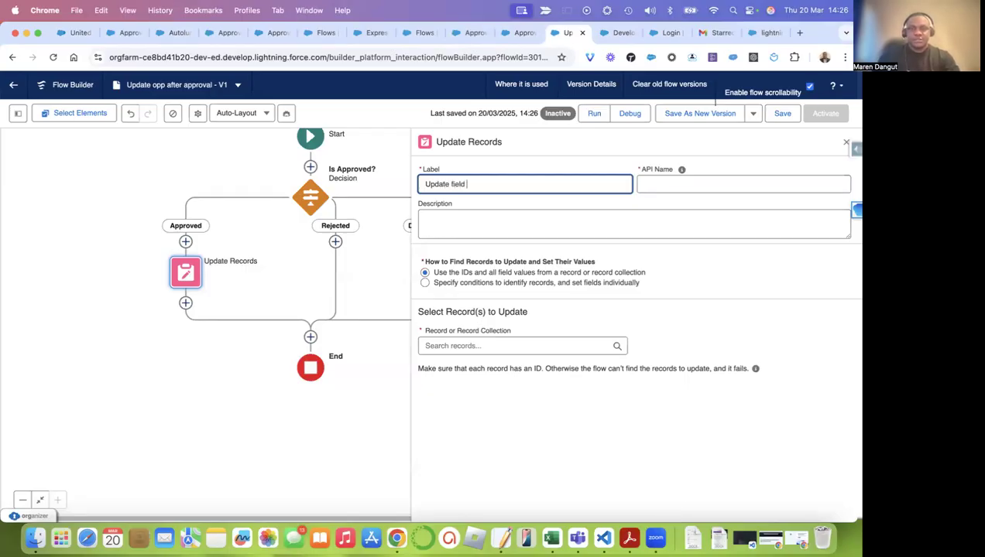
{"action": "type", "text": "approved"}
{"action": "left_click", "coordinate": [503, 216]}
Step: Have the update element identify records by specified conditions and set its object to Opportunity
{"action": "left_click", "coordinate": [455, 345]}
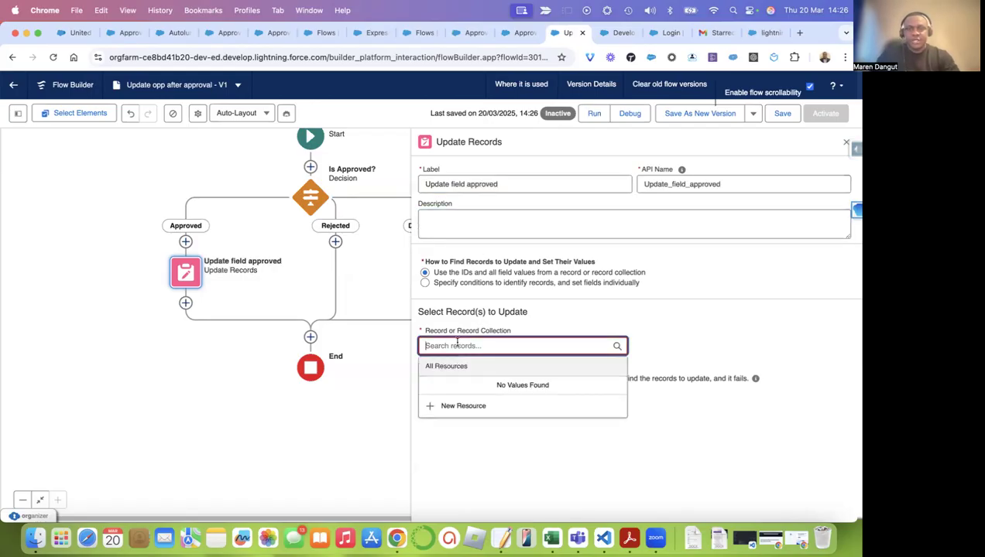
{"action": "left_click", "coordinate": [453, 285]}
{"action": "left_click", "coordinate": [463, 347]}
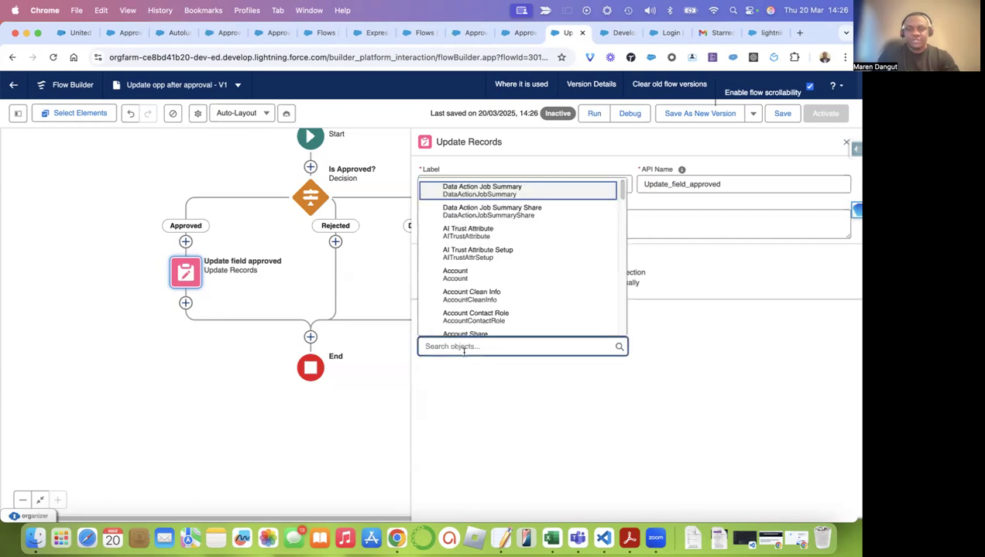
{"action": "type", "text": "opp"}
{"action": "left_click", "coordinate": [488, 249]}
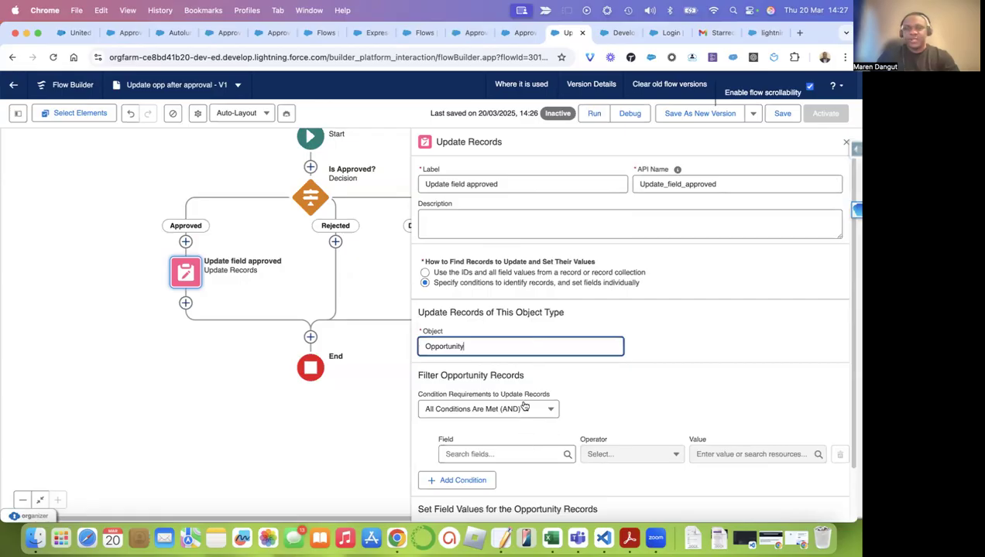
Step: Filter the Opportunity records with the condition Id Equals the recordID variable
{"action": "scroll", "coordinate": [523, 404], "scroll_direction": "down", "scroll_amount": 2}
{"action": "left_click", "coordinate": [462, 393]}
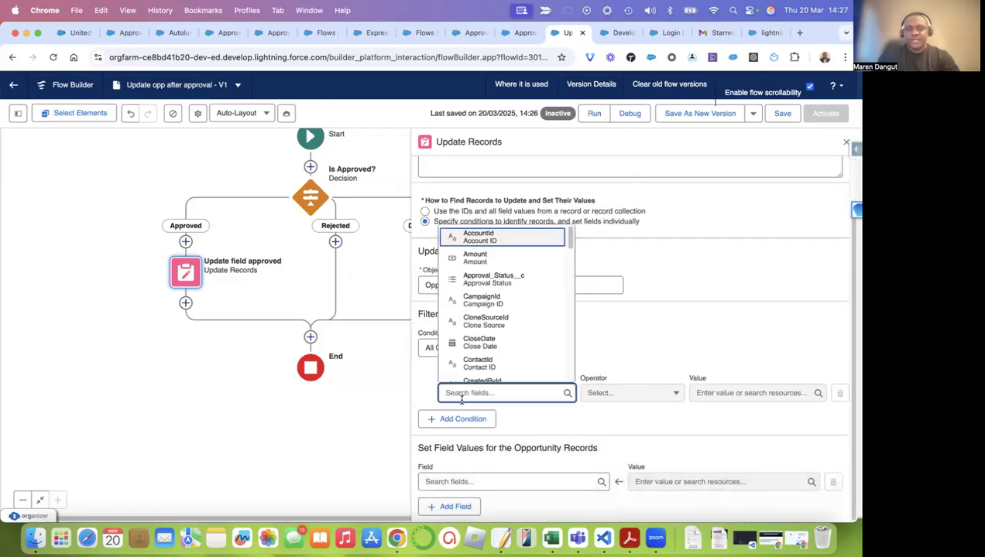
{"action": "type", "text": "id"}
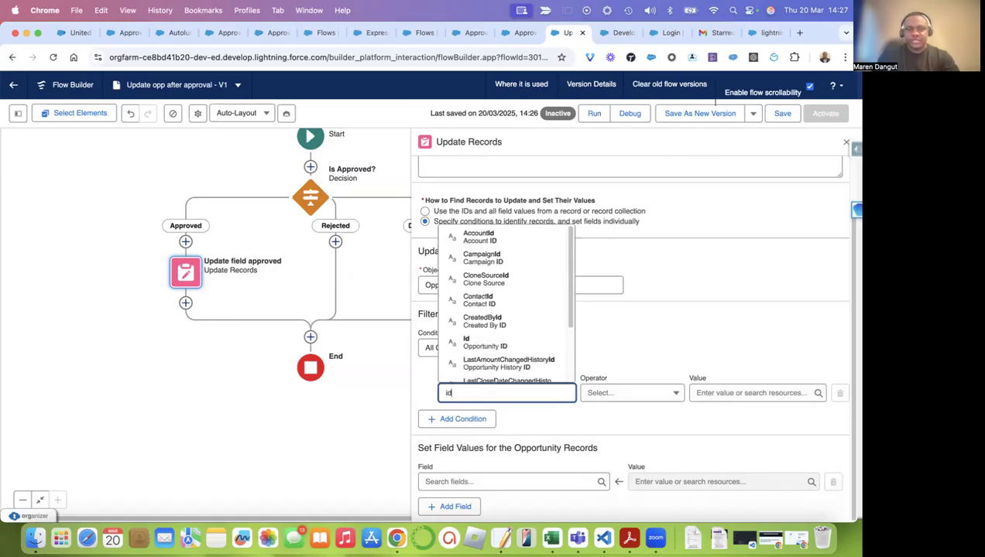
{"action": "left_click", "coordinate": [487, 353]}
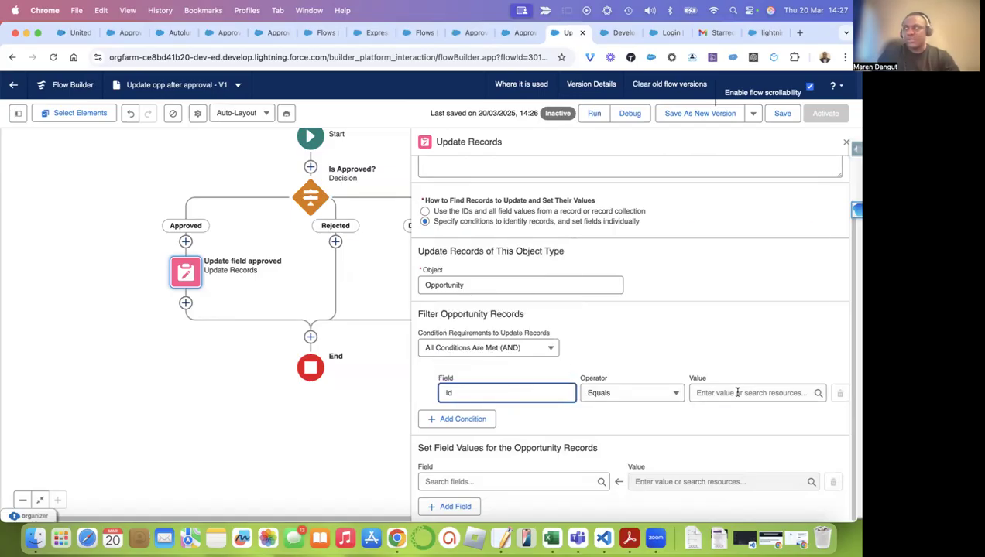
{"action": "left_click", "coordinate": [735, 393]}
{"action": "type", "text": "rec"}
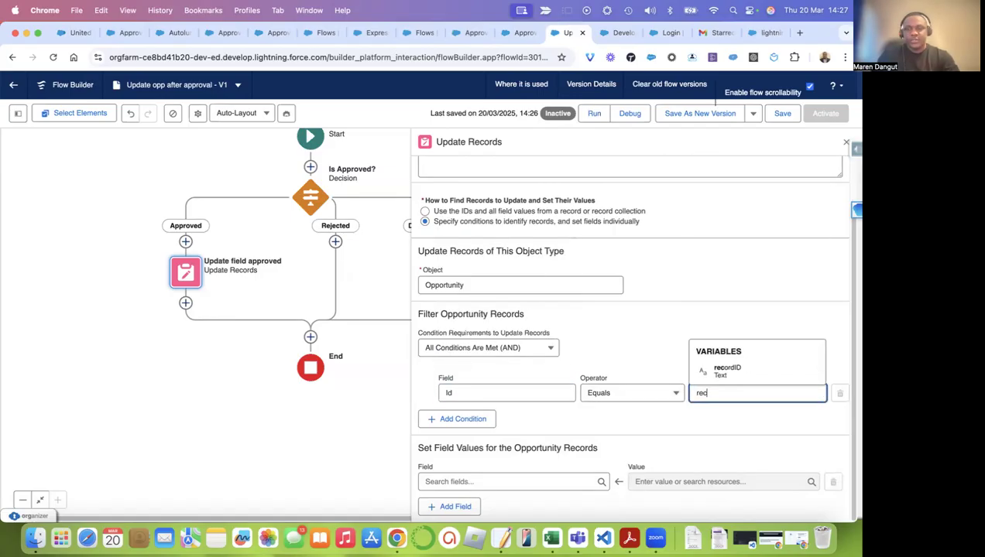
{"action": "left_click", "coordinate": [752, 372]}
{"action": "left_click", "coordinate": [733, 358]}
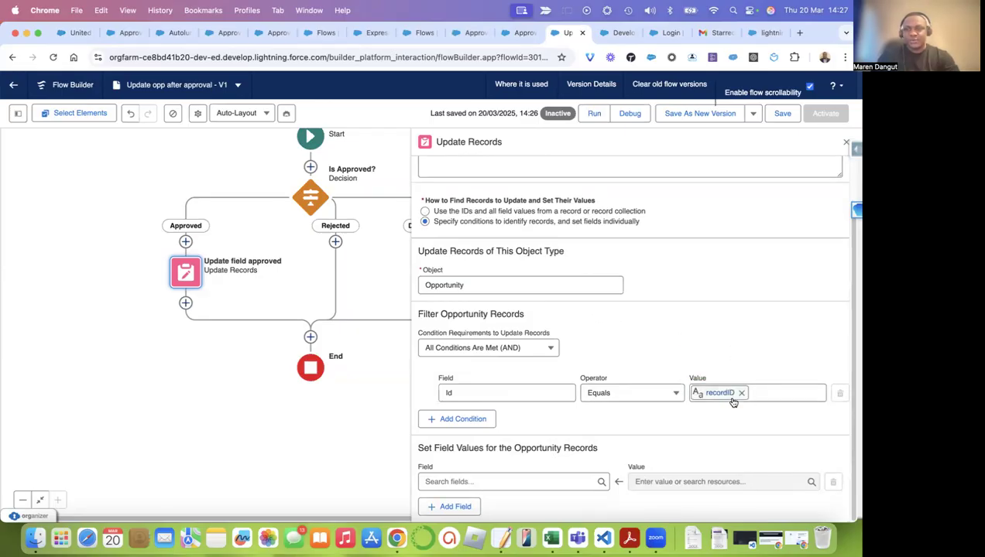
Step: Clear the value of the Id condition and rename the recordID variable to recordId
{"action": "left_click", "coordinate": [741, 394]}
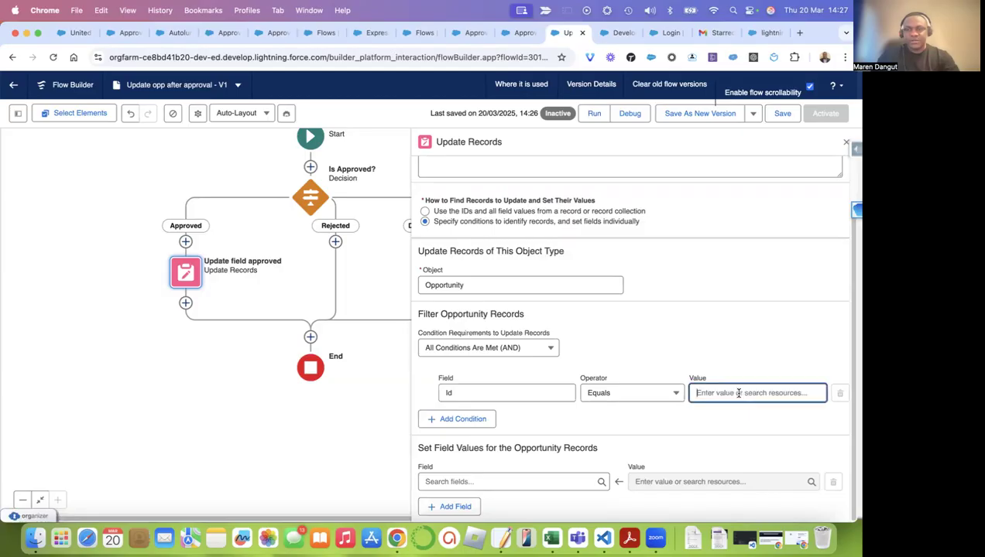
{"action": "left_click", "coordinate": [18, 113]}
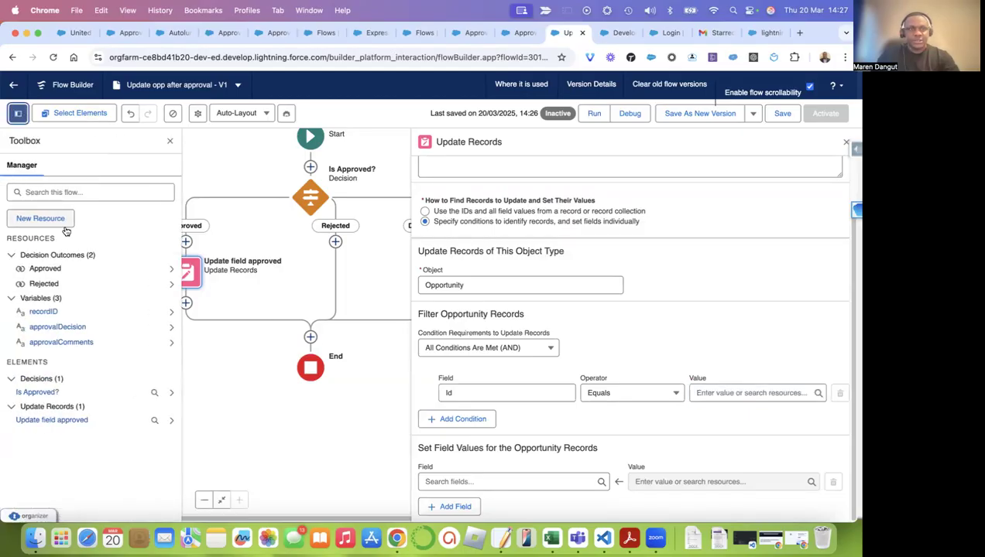
{"action": "left_click", "coordinate": [170, 312]}
{"action": "left_click", "coordinate": [154, 219]}
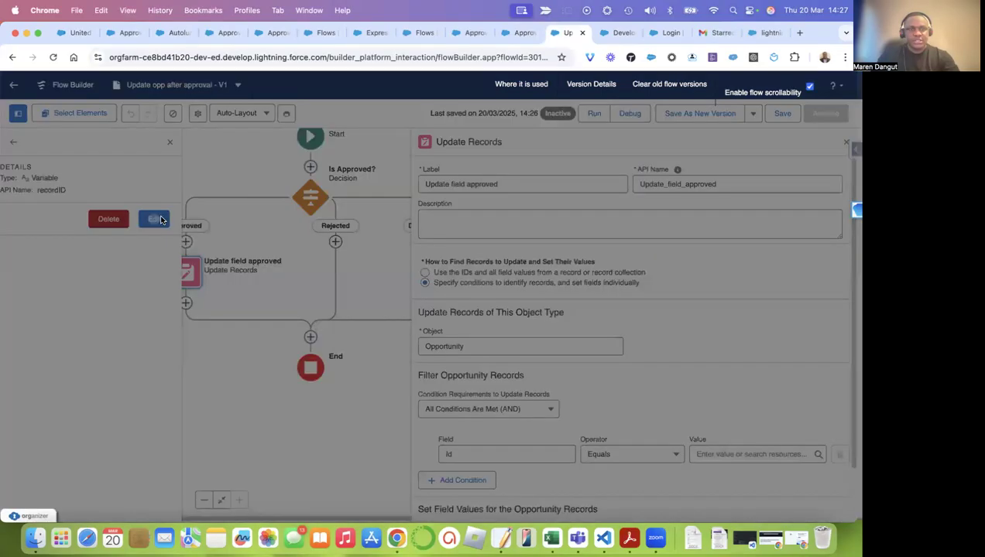
{"action": "left_click", "coordinate": [239, 210]}
{"action": "key", "text": "BackSpace"}
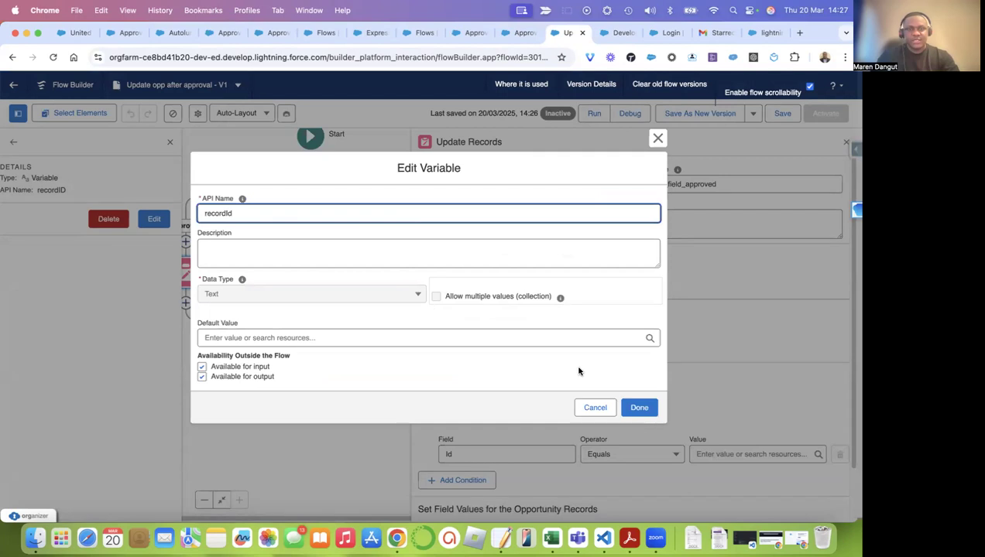
{"action": "left_click", "coordinate": [638, 407]}
Step: Set the Id condition's value to the recordId variable
{"action": "left_click", "coordinate": [745, 455]}
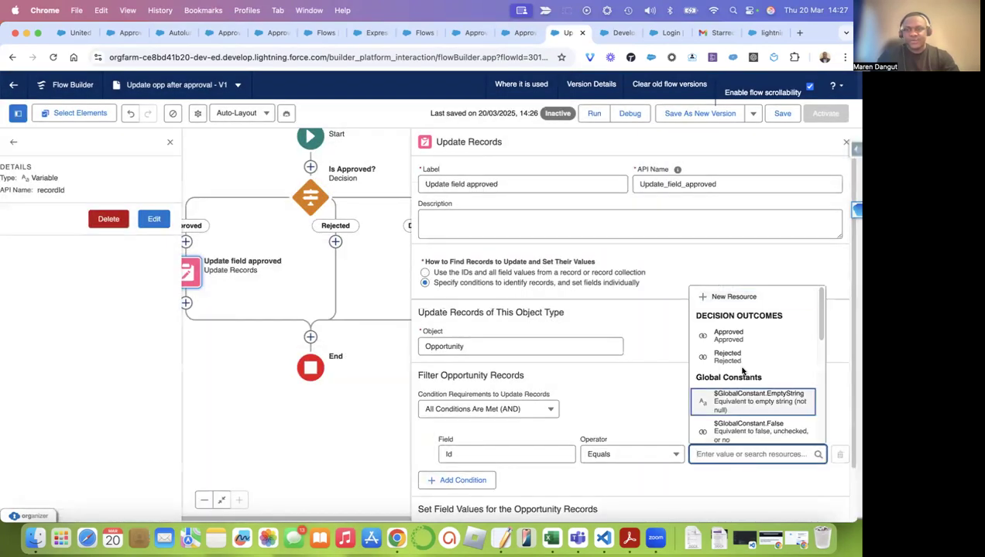
{"action": "scroll", "coordinate": [641, 437], "scroll_direction": "down", "scroll_amount": 1}
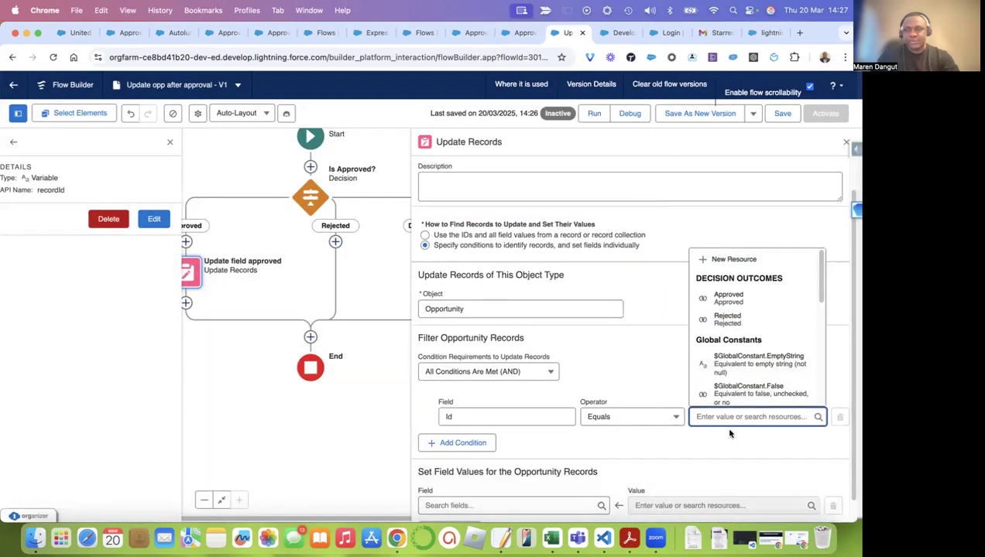
{"action": "scroll", "coordinate": [743, 387], "scroll_direction": "down", "scroll_amount": 5}
{"action": "scroll", "coordinate": [752, 378], "scroll_direction": "down", "scroll_amount": 2}
{"action": "scroll", "coordinate": [753, 379], "scroll_direction": "up", "scroll_amount": 1}
{"action": "type", "text": "re"}
{"action": "left_click", "coordinate": [754, 396]}
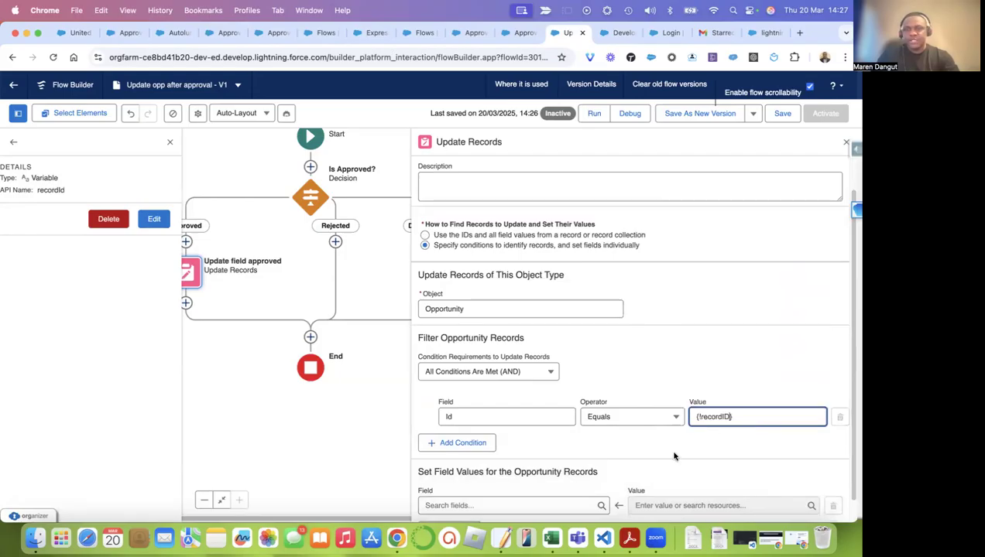
Step: Add a second field row and set the Opportunity's Approval_Status__c to Approved
{"action": "scroll", "coordinate": [628, 370], "scroll_direction": "down", "scroll_amount": 1}
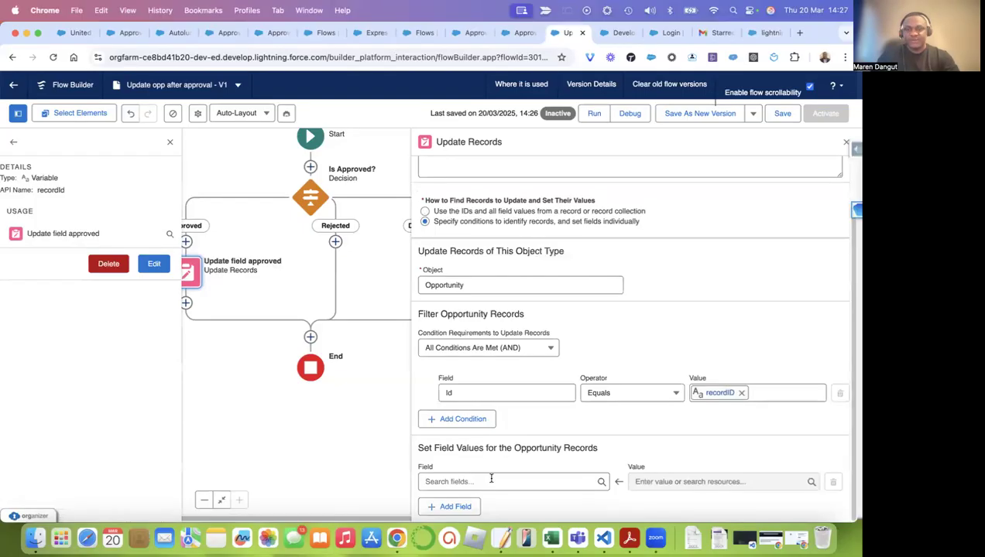
{"action": "left_click", "coordinate": [459, 507]}
{"action": "left_click", "coordinate": [477, 446]}
{"action": "type", "text": "app"}
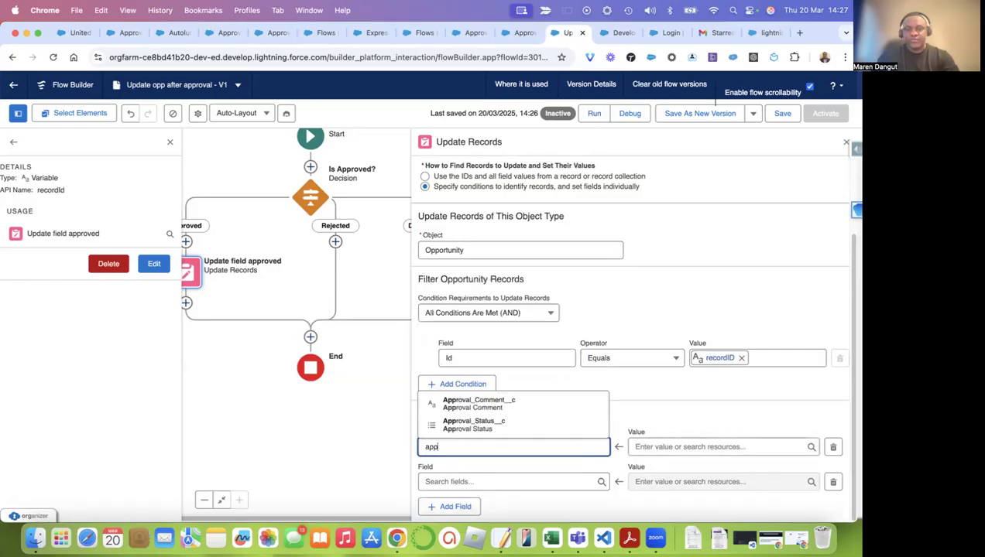
{"action": "left_click", "coordinate": [512, 421]}
{"action": "left_click", "coordinate": [669, 447]}
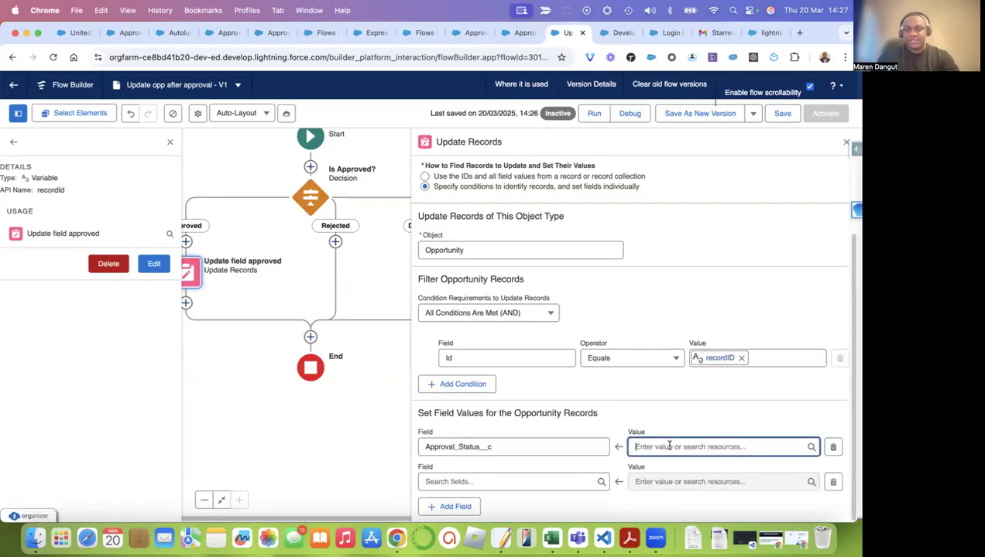
{"action": "left_click", "coordinate": [684, 331]}
Step: Set the Opportunity's Approval_Comment__c to the approvalComments variable, and close the element settings and the toolbox
{"action": "left_click", "coordinate": [540, 482]}
{"action": "type", "text": "app"}
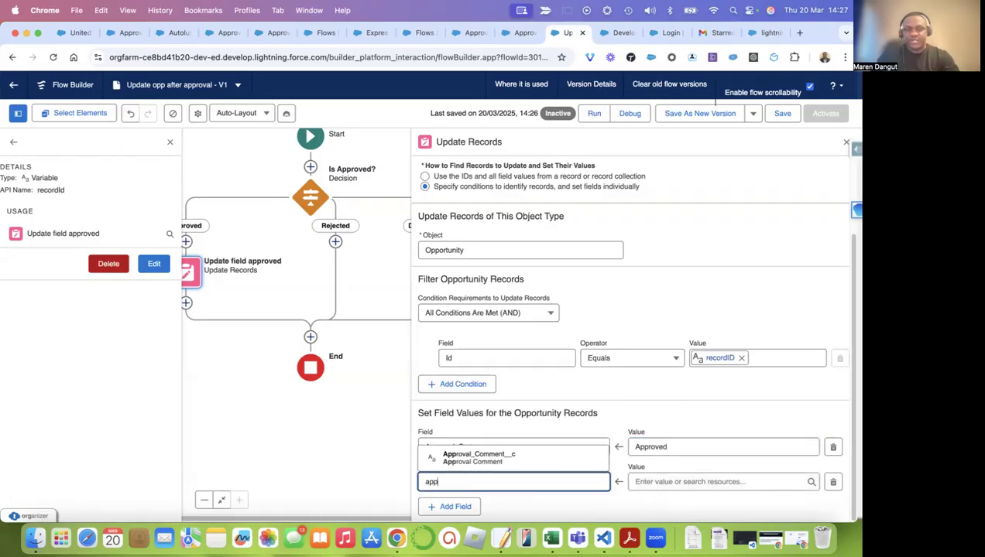
{"action": "left_click", "coordinate": [564, 465]}
{"action": "left_click", "coordinate": [685, 488]}
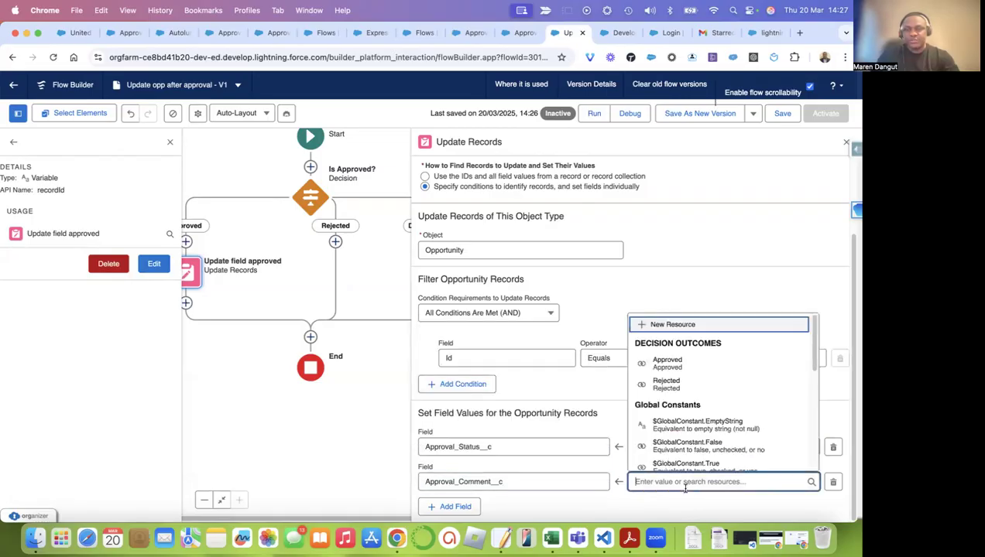
{"action": "scroll", "coordinate": [708, 430], "scroll_direction": "down", "scroll_amount": 5}
{"action": "scroll", "coordinate": [707, 430], "scroll_direction": "down", "scroll_amount": 2}
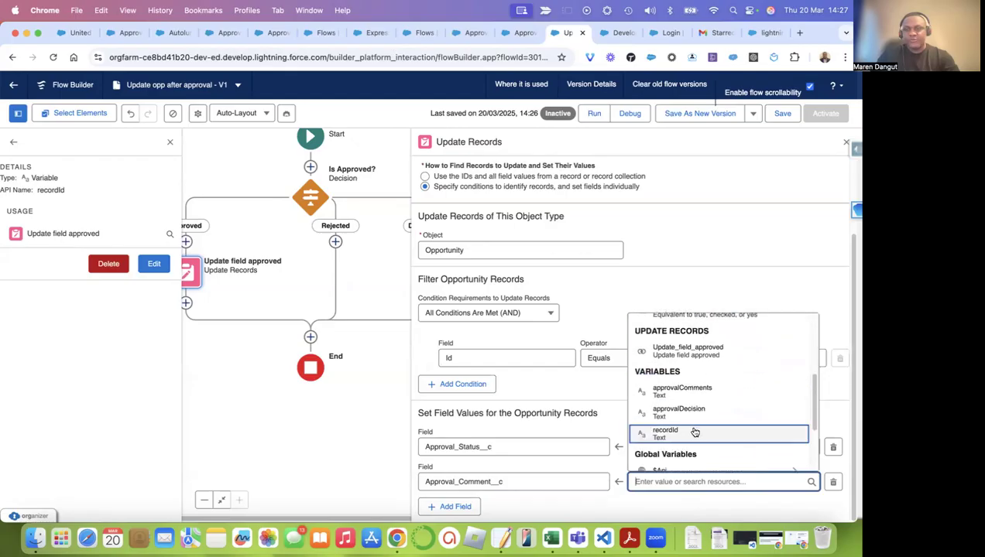
{"action": "left_click", "coordinate": [696, 389]}
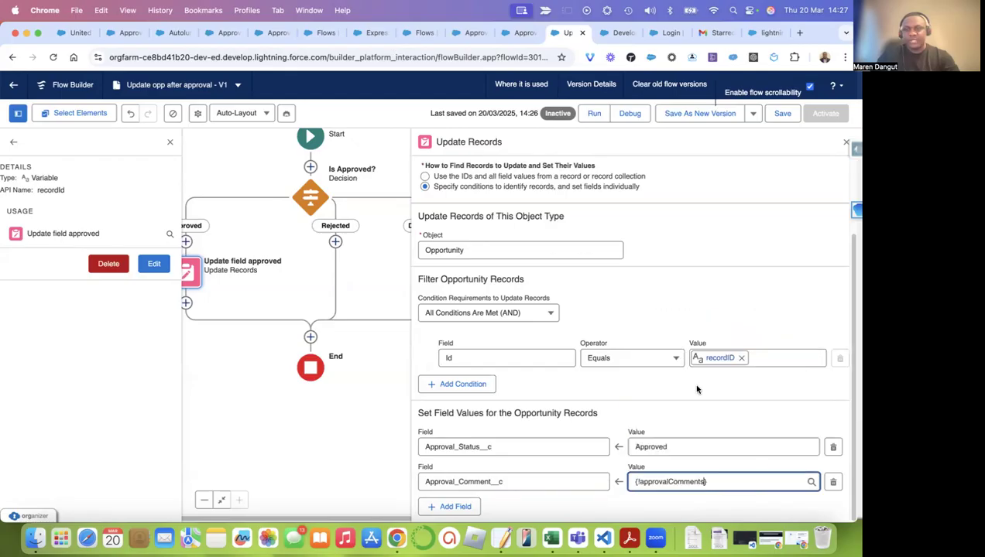
{"action": "left_click", "coordinate": [736, 421]}
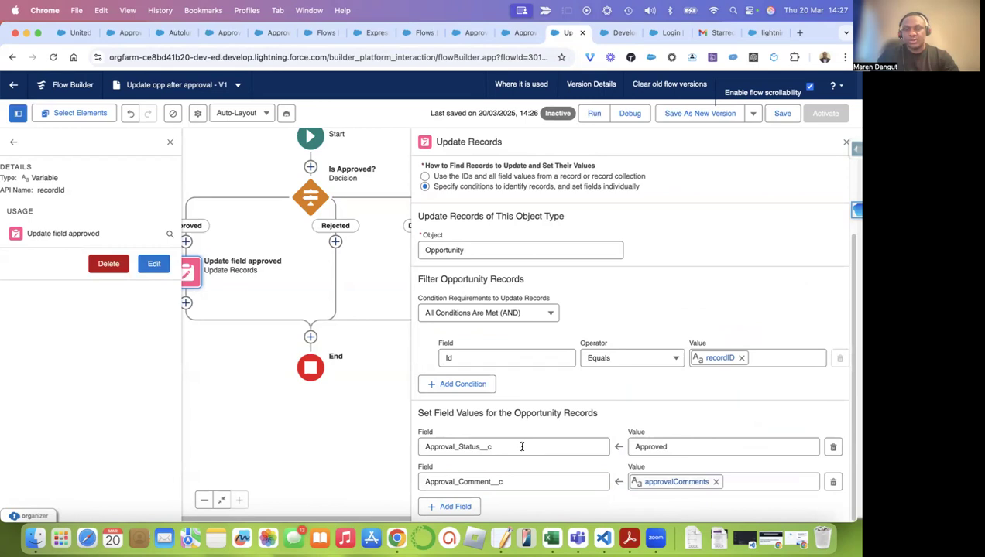
{"action": "left_click", "coordinate": [845, 142]}
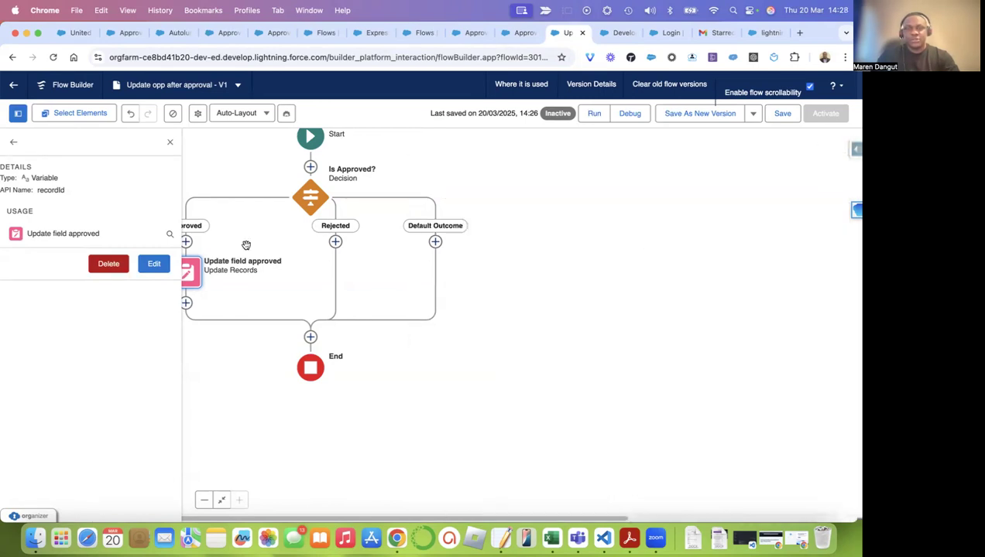
{"action": "left_click", "coordinate": [169, 141]}
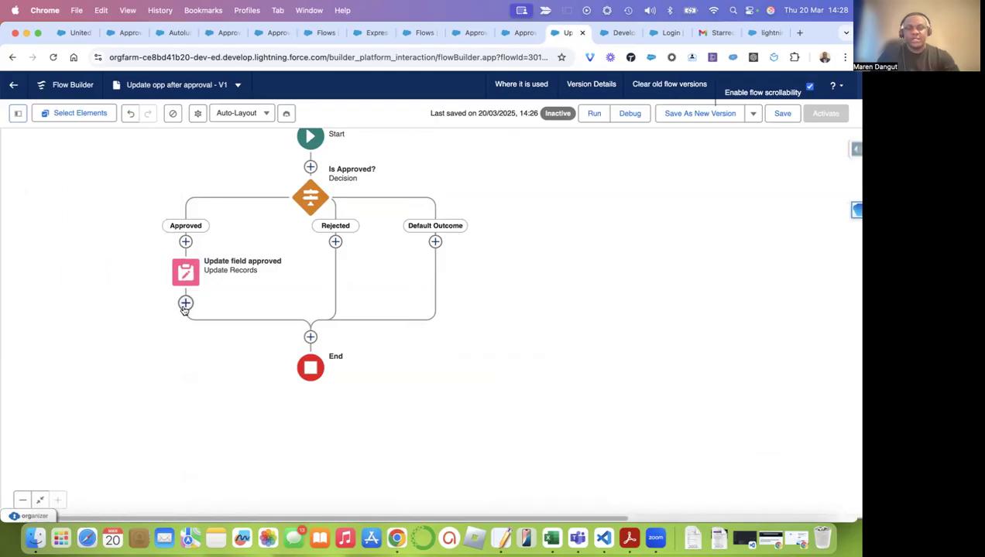
Step: Add a Create Records element after "Update field approved" on the Approved path and label it "Create Task Rec"
{"action": "left_click", "coordinate": [186, 303]}
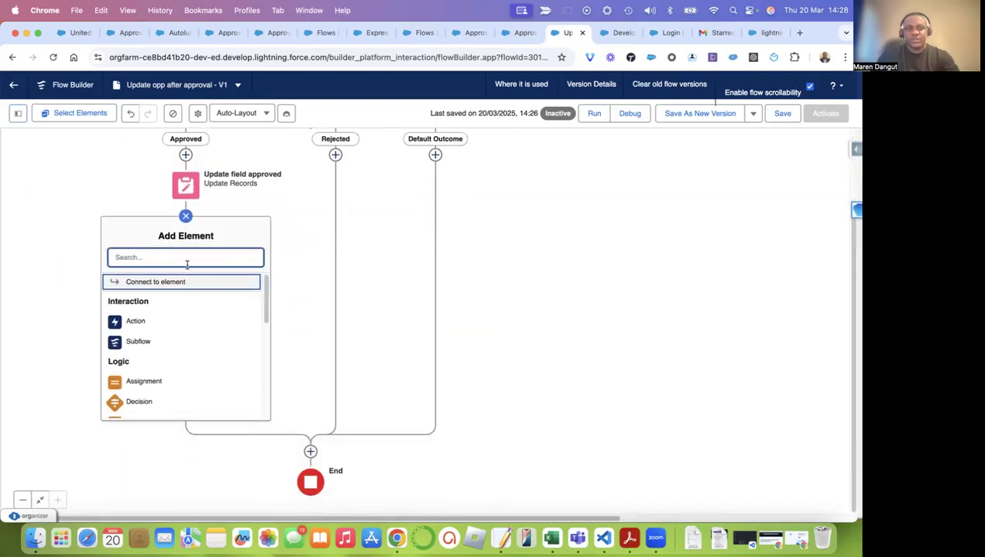
{"action": "type", "text": "cre"}
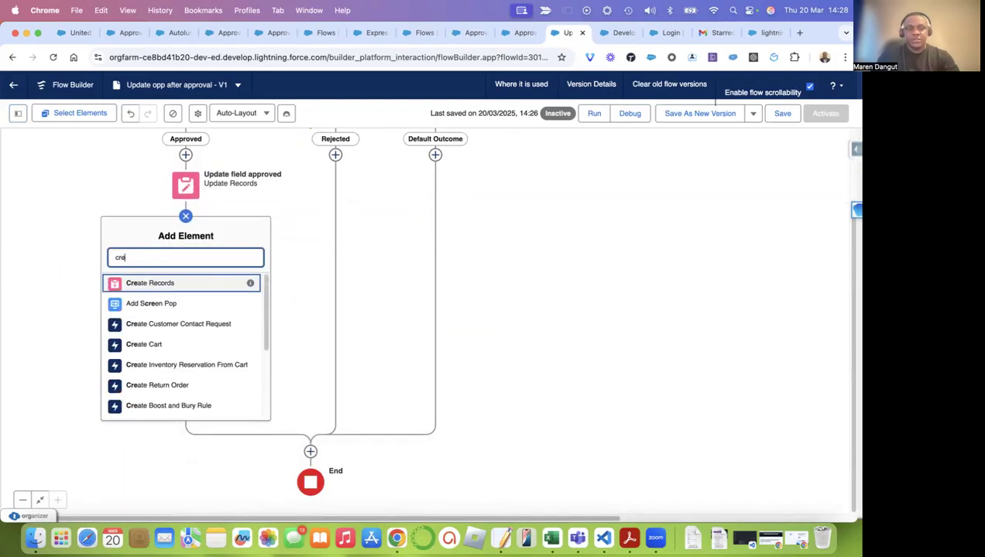
{"action": "left_click", "coordinate": [187, 291]}
{"action": "type", "text": "Create Task Rec"}
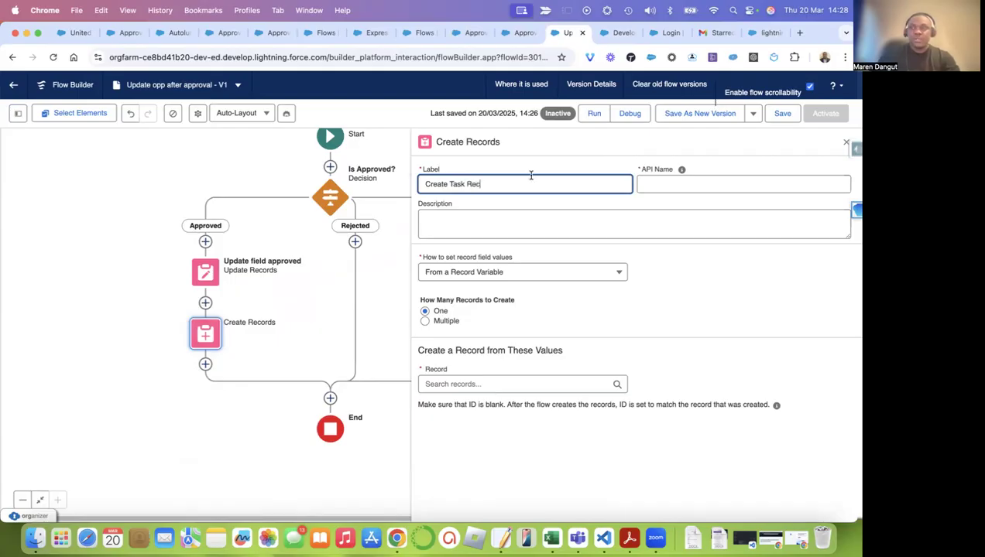
{"action": "left_click", "coordinate": [619, 257]}
{"action": "left_click", "coordinate": [508, 387]}
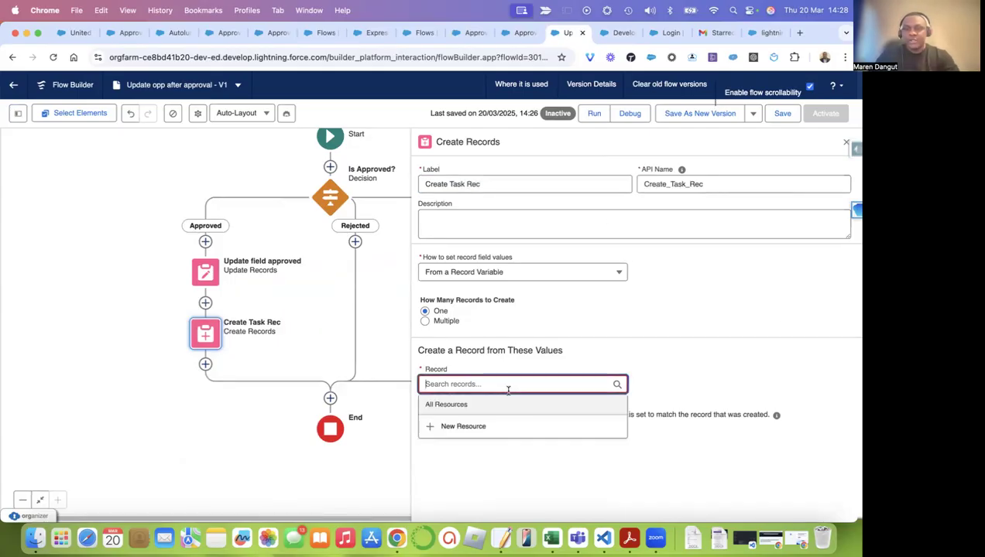
{"action": "left_click", "coordinate": [446, 325]}
{"action": "left_click", "coordinate": [439, 311]}
{"action": "left_click", "coordinate": [441, 381]}
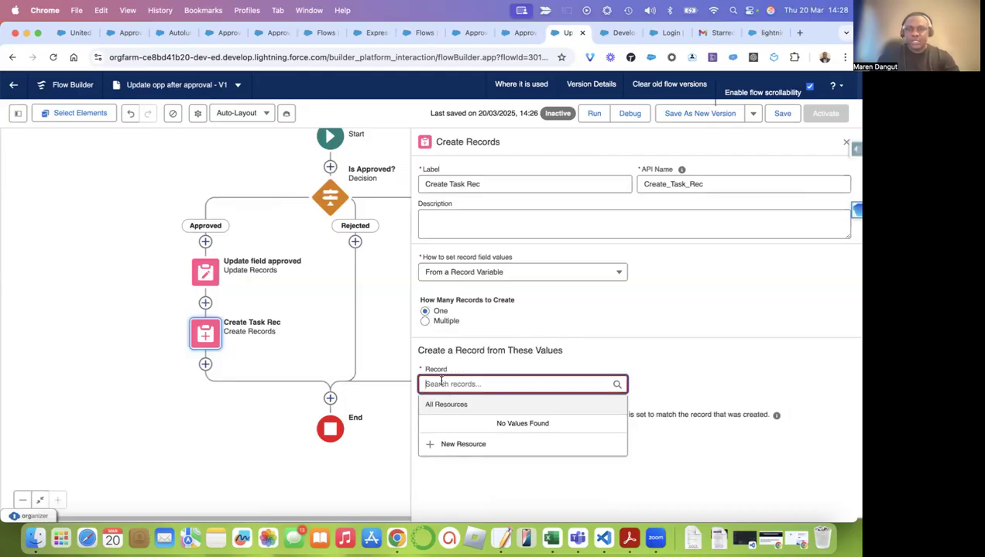
{"action": "type", "text": "ta"}
{"action": "key", "text": "BackSpace"}
{"action": "key", "text": "BackSpace"}
{"action": "key", "text": "BackSpace"}
Step: Have the create element's record field values set manually and choose Task as its object
{"action": "left_click", "coordinate": [473, 276]}
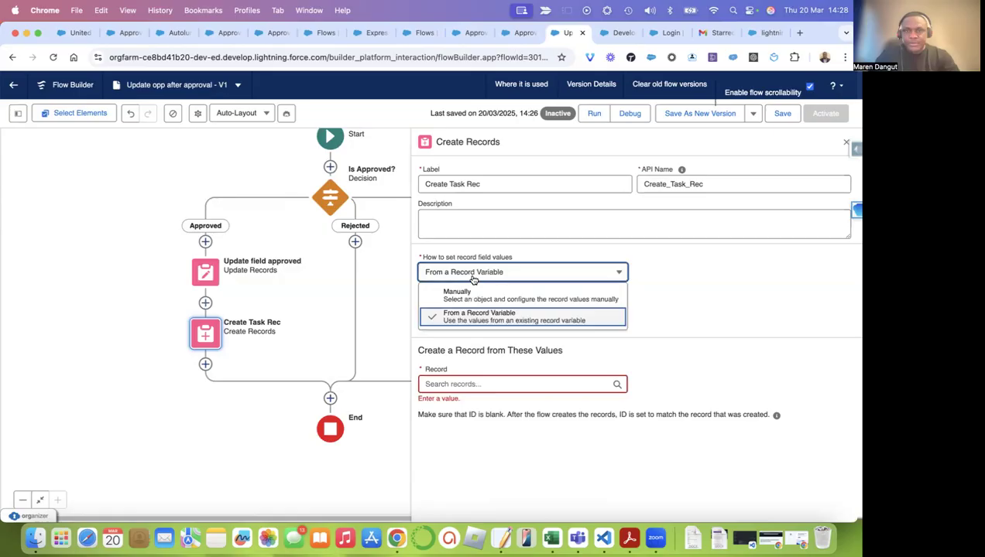
{"action": "left_click", "coordinate": [476, 290]}
{"action": "left_click", "coordinate": [452, 343]}
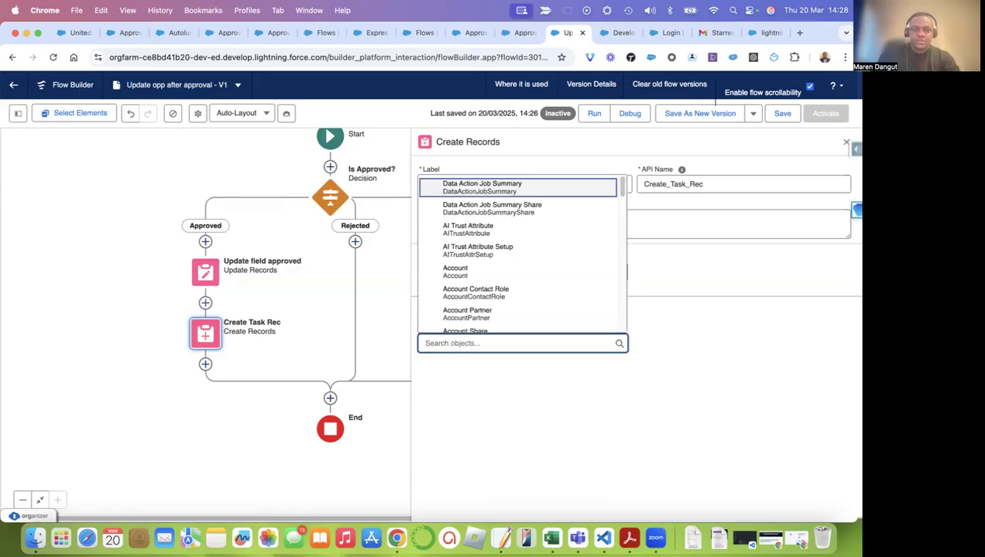
{"action": "type", "text": "task"}
{"action": "left_click", "coordinate": [473, 324]}
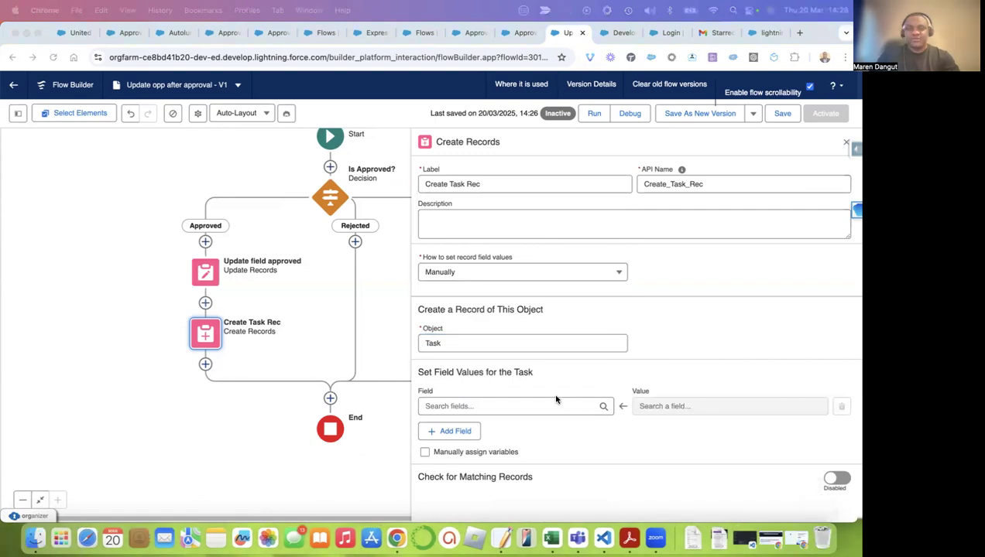
Step: Add a second field row and set the Task's Subject to "Approval Status : Approved"
{"action": "left_click", "coordinate": [468, 434]}
{"action": "left_click", "coordinate": [465, 431]}
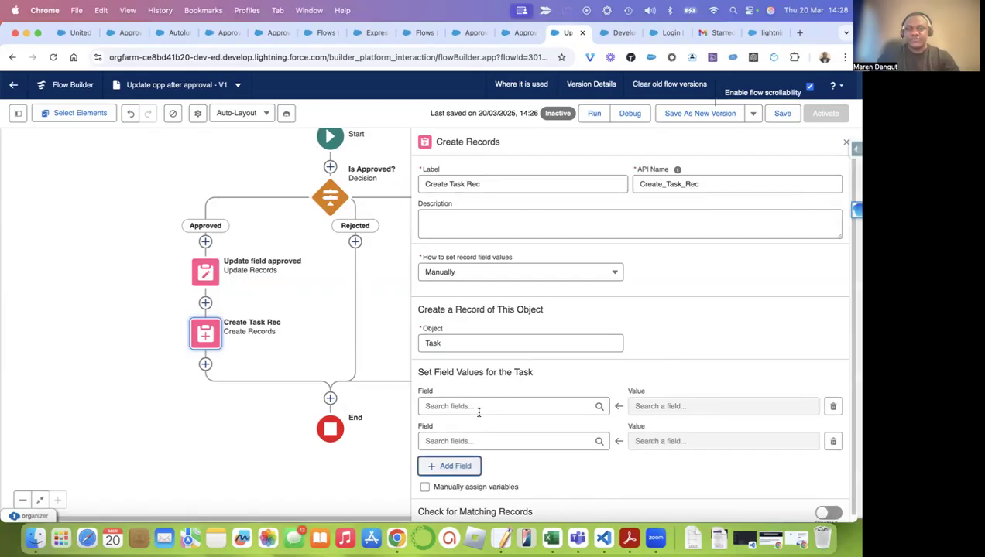
{"action": "left_click", "coordinate": [478, 409]}
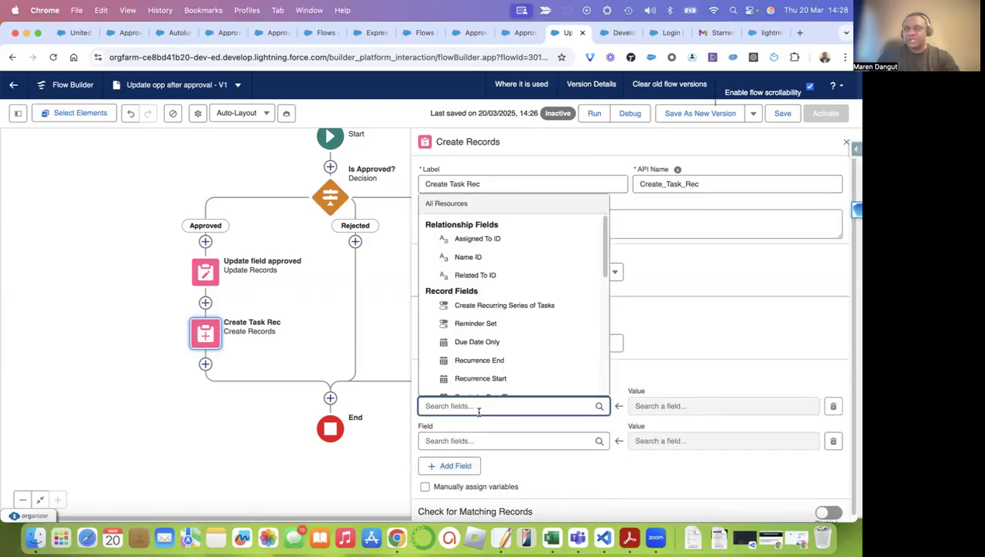
{"action": "type", "text": "sub"}
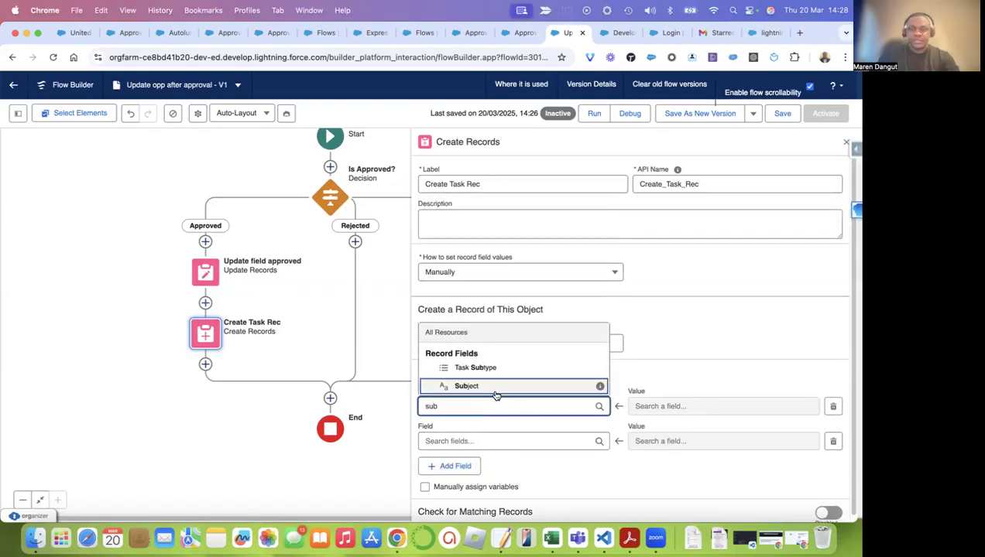
{"action": "left_click", "coordinate": [496, 387]}
{"action": "left_click", "coordinate": [661, 406]}
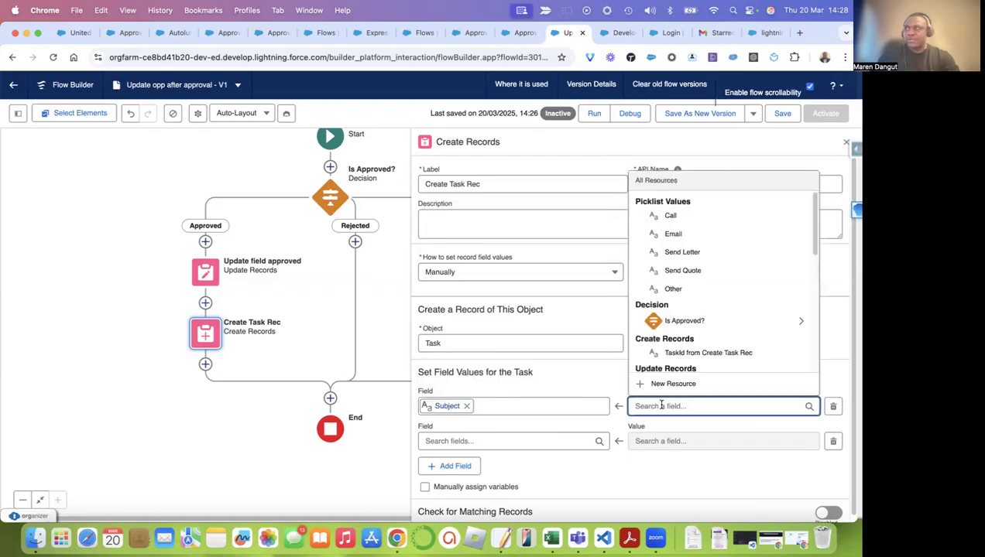
{"action": "type", "text": "A"}
{"action": "key", "text": "BackSpace"}
{"action": "type", "text": "roval Status"}
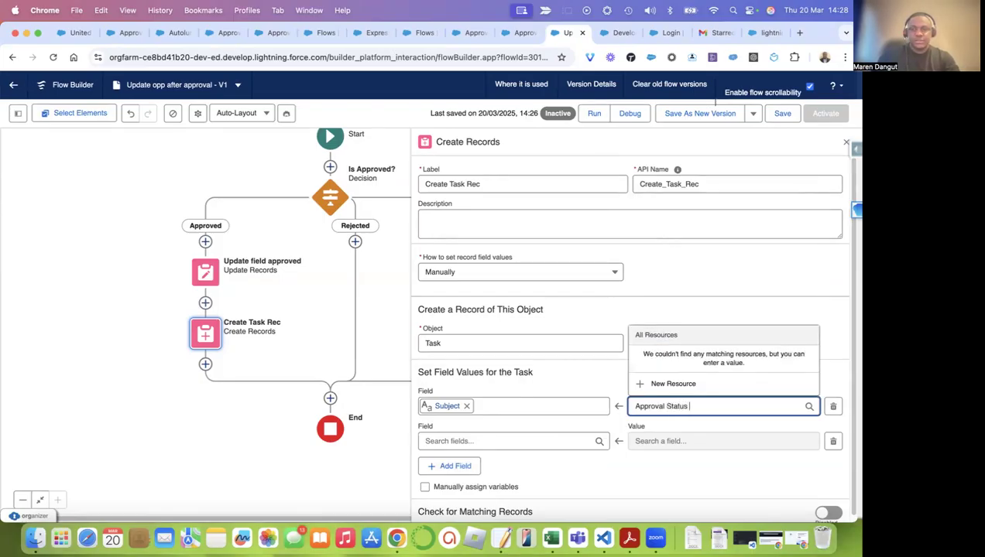
{"action": "type", "text": " : Approved"}
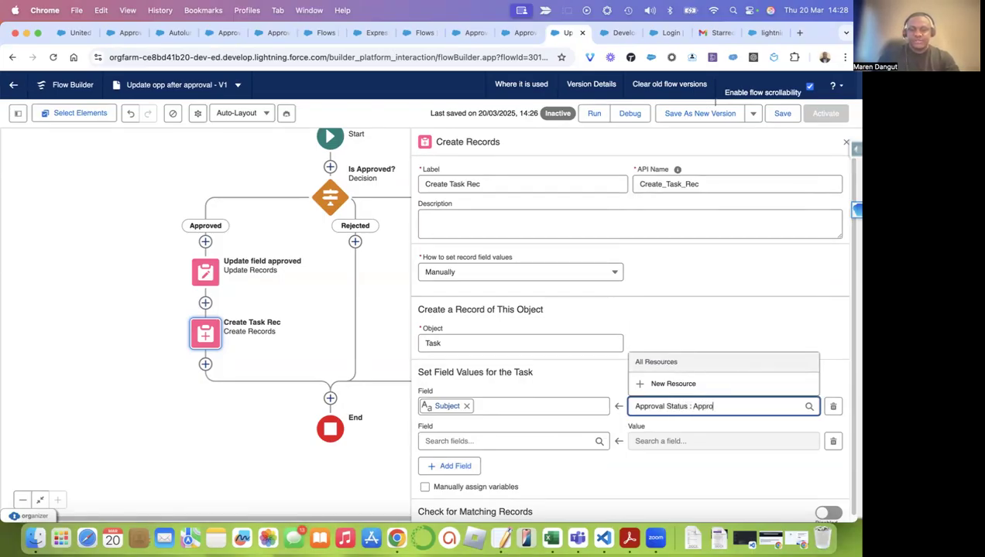
{"action": "left_click", "coordinate": [728, 456]}
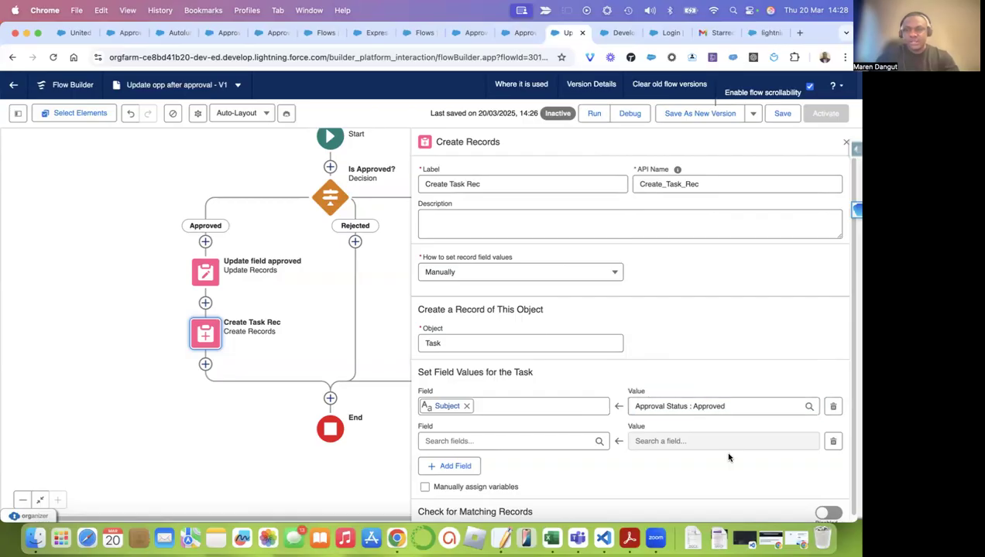
Step: Set the Task's Assigned To ID to the Running User's Id in the second field row
{"action": "left_click", "coordinate": [484, 441]}
{"action": "type", "text": "as"}
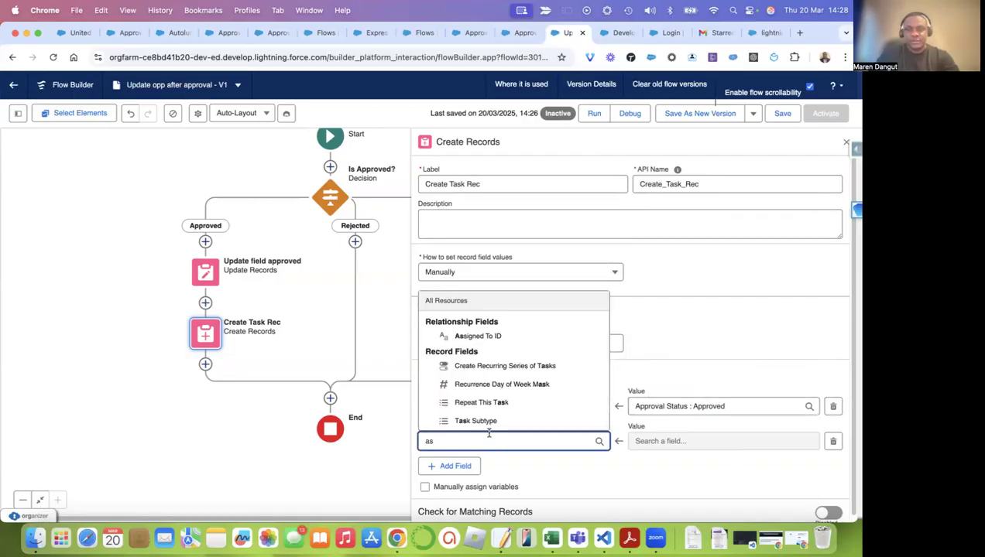
{"action": "left_click", "coordinate": [494, 336]}
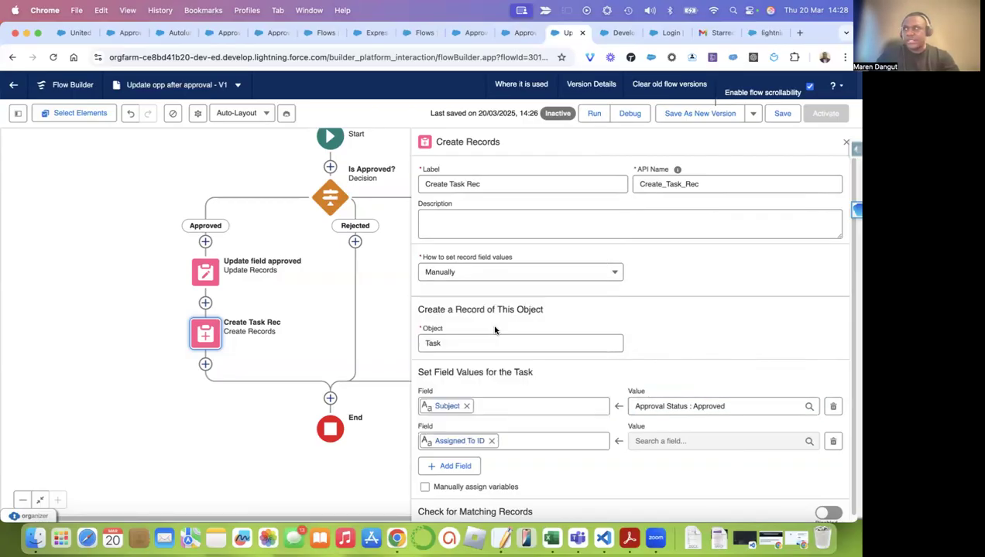
{"action": "left_click", "coordinate": [695, 436]}
{"action": "type", "text": "r"}
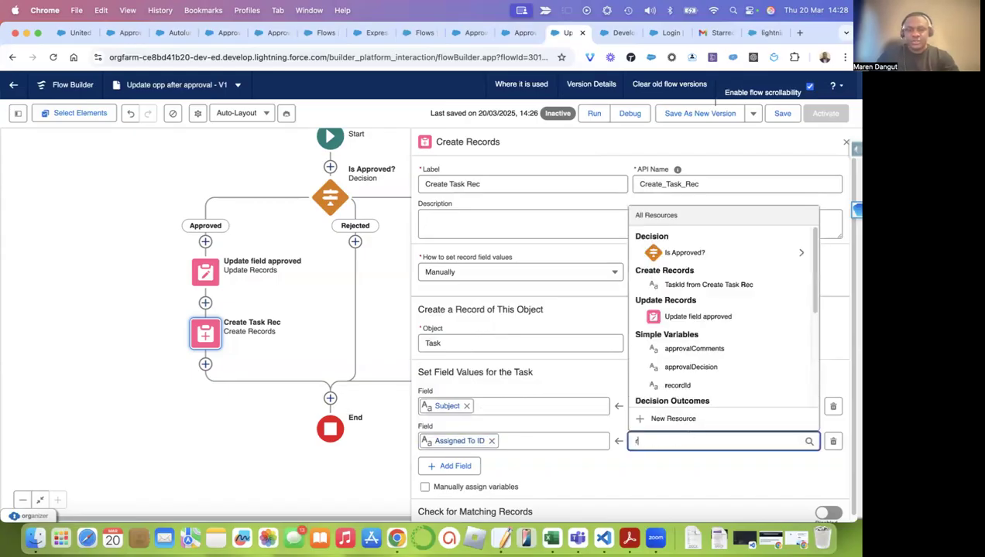
{"action": "key", "text": "BackSpace"}
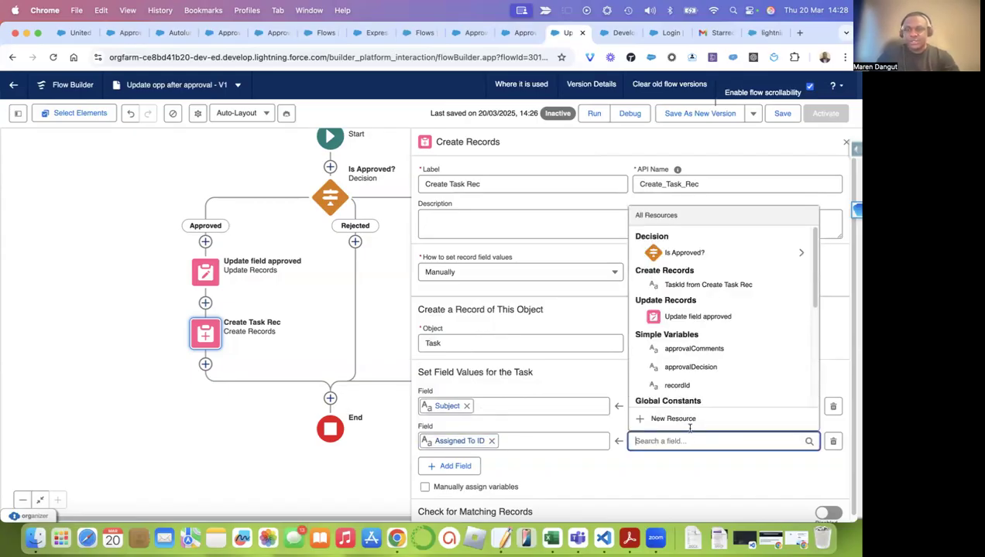
{"action": "scroll", "coordinate": [719, 395], "scroll_direction": "down", "scroll_amount": 5}
{"action": "left_click", "coordinate": [708, 347]}
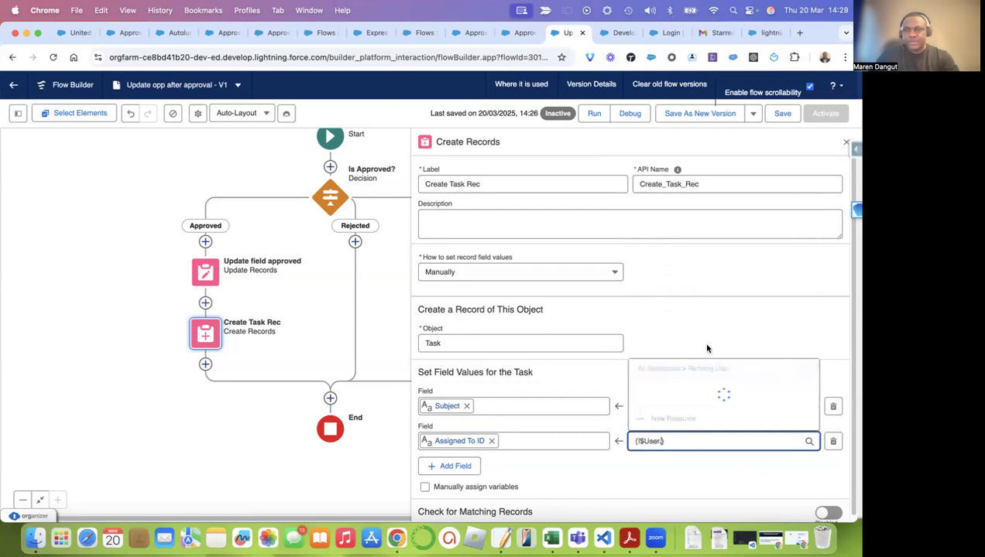
{"action": "type", "text": "Id"}
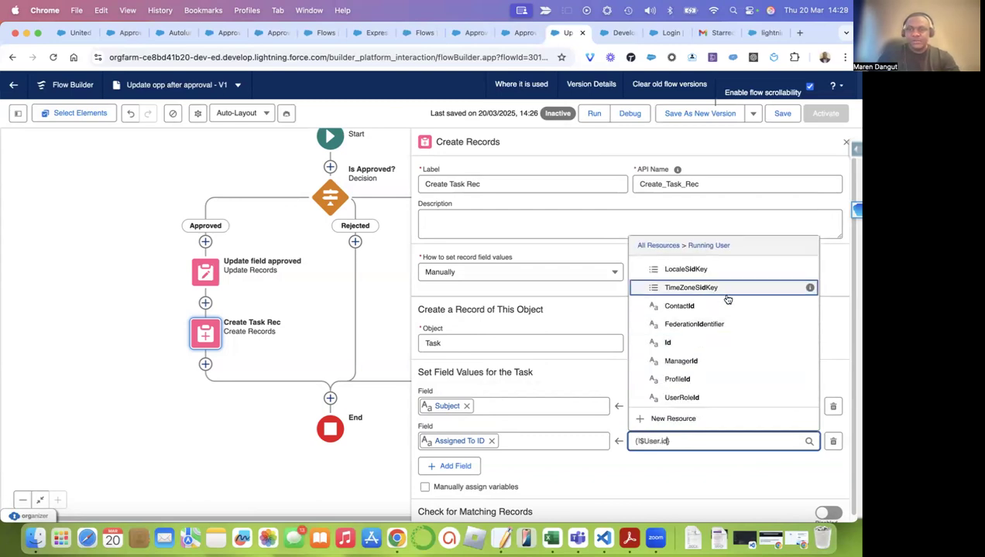
{"action": "left_click", "coordinate": [699, 342]}
{"action": "left_click", "coordinate": [697, 465]}
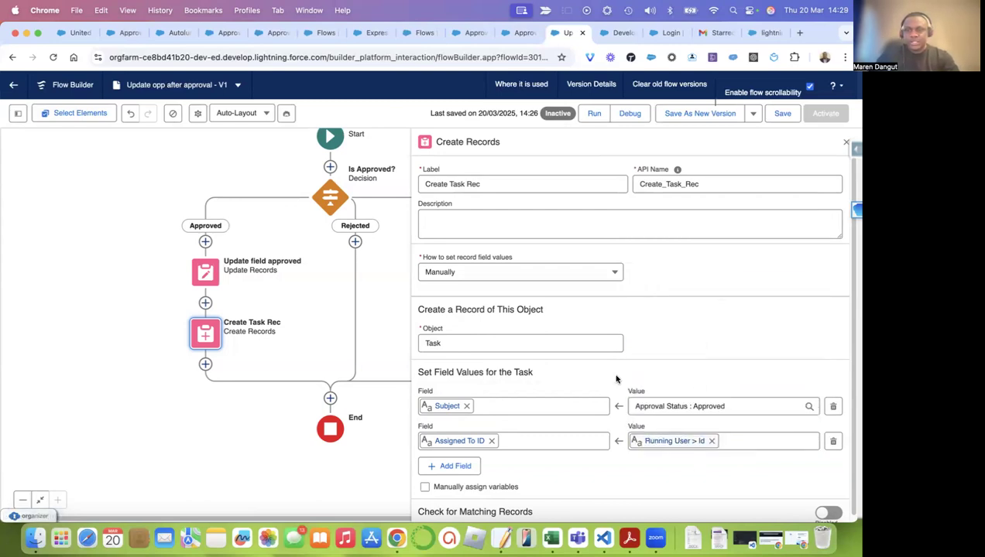
Step: Add a third field row to the Task's field values and choose Description as its field
{"action": "scroll", "coordinate": [617, 378], "scroll_direction": "down", "scroll_amount": 1}
{"action": "left_click", "coordinate": [462, 461]}
{"action": "scroll", "coordinate": [556, 410], "scroll_direction": "down", "scroll_amount": 2}
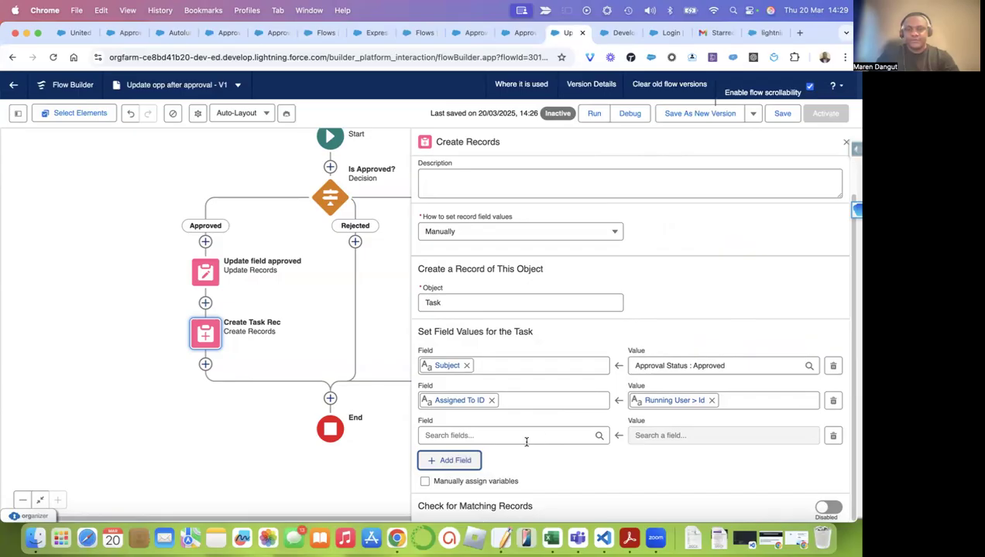
{"action": "left_click", "coordinate": [525, 436]}
{"action": "type", "text": "e"}
{"action": "key", "text": "BackSpace"}
{"action": "type", "text": "de"}
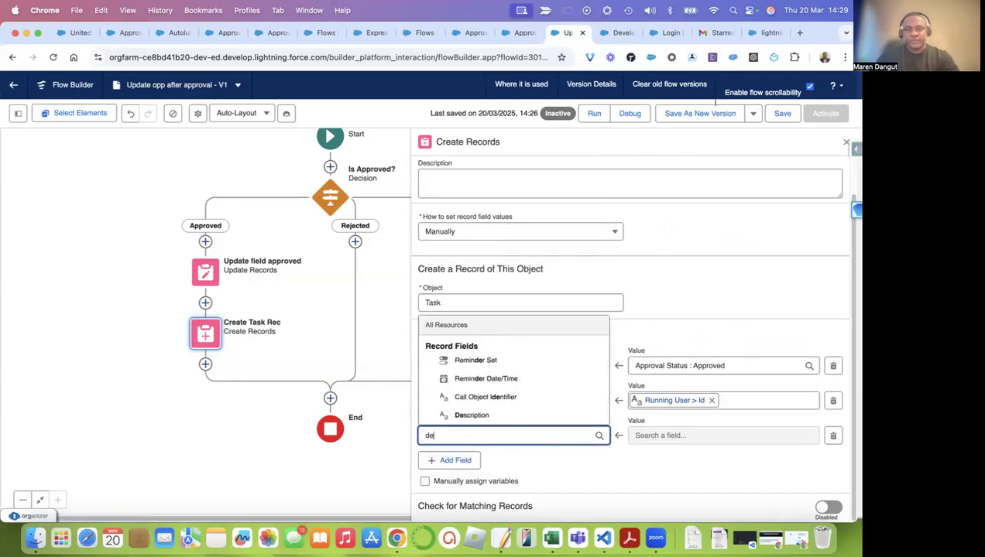
{"action": "left_click", "coordinate": [521, 419]}
Step: Enter "Opportunity approved" as the Task's Description value, with the spelling of "Opportunity" corrected
{"action": "left_click", "coordinate": [679, 436]}
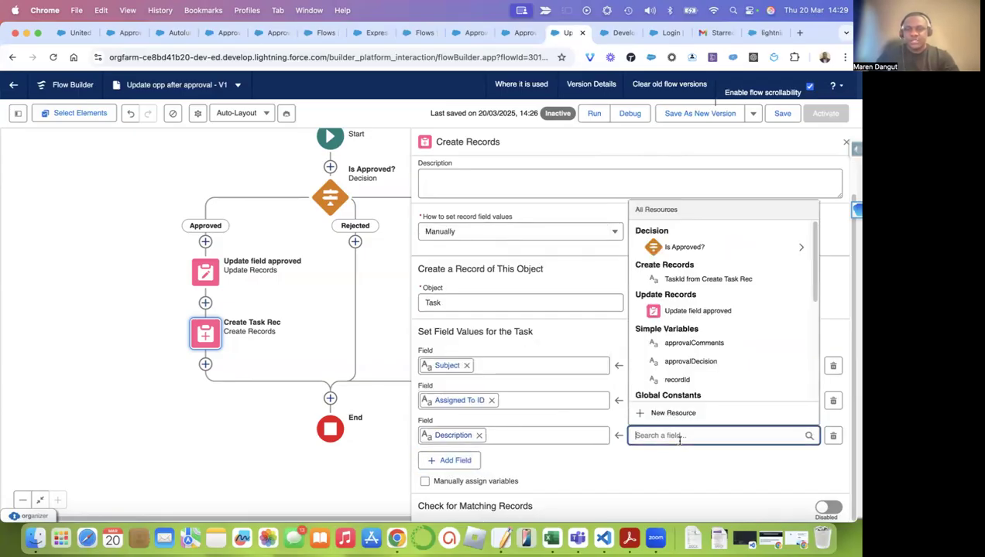
{"action": "type", "text": "Recorf"}
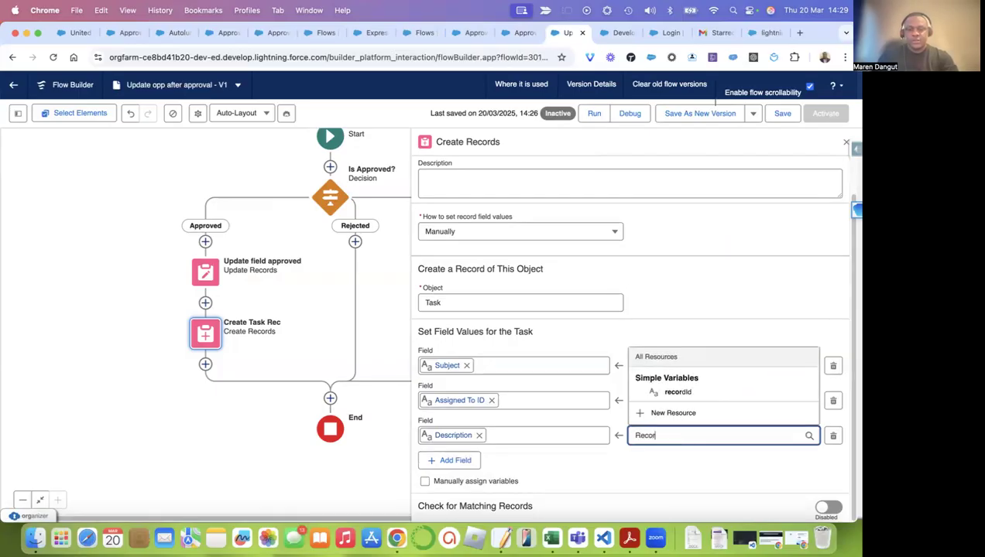
{"action": "key", "text": "BackSpace"}
{"action": "key", "text": "BackSpace"}
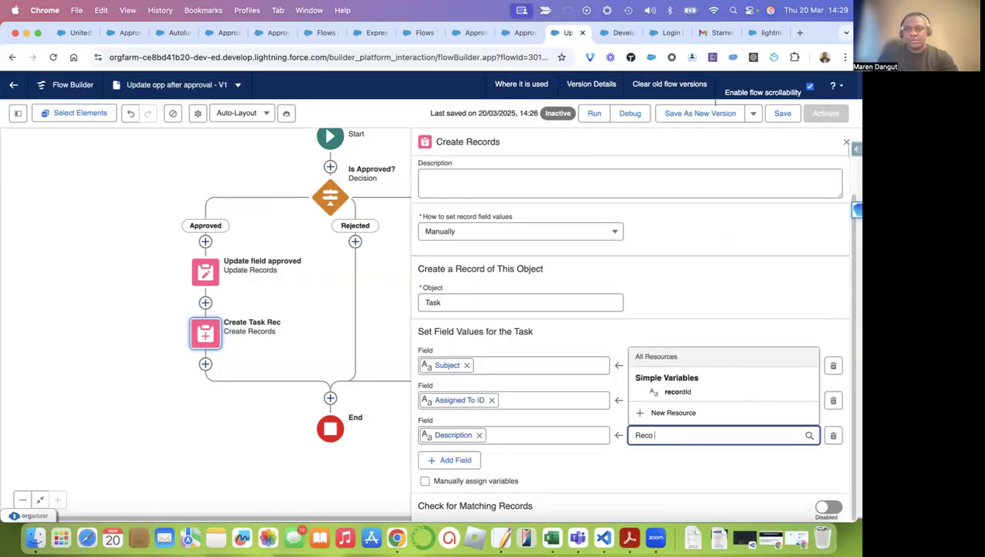
{"action": "key", "text": "BackSpace"}
{"action": "key", "text": "BackSpace"}
{"action": "key", "text": "BackSpace"}
{"action": "key", "text": "BackSpace"}
{"action": "type", "text": "Oppotun"}
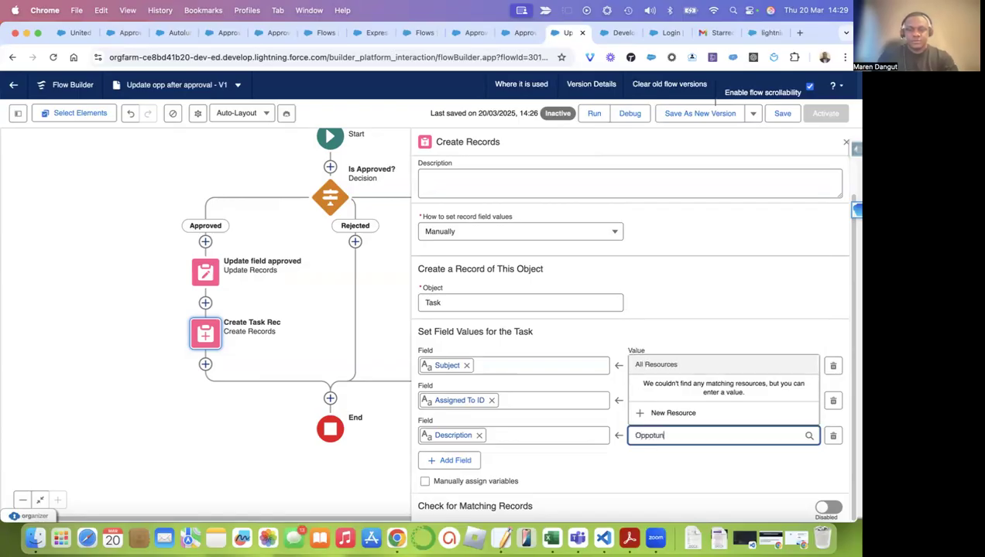
{"action": "type", "text": "ity approved"}
{"action": "right_click", "coordinate": [656, 436]}
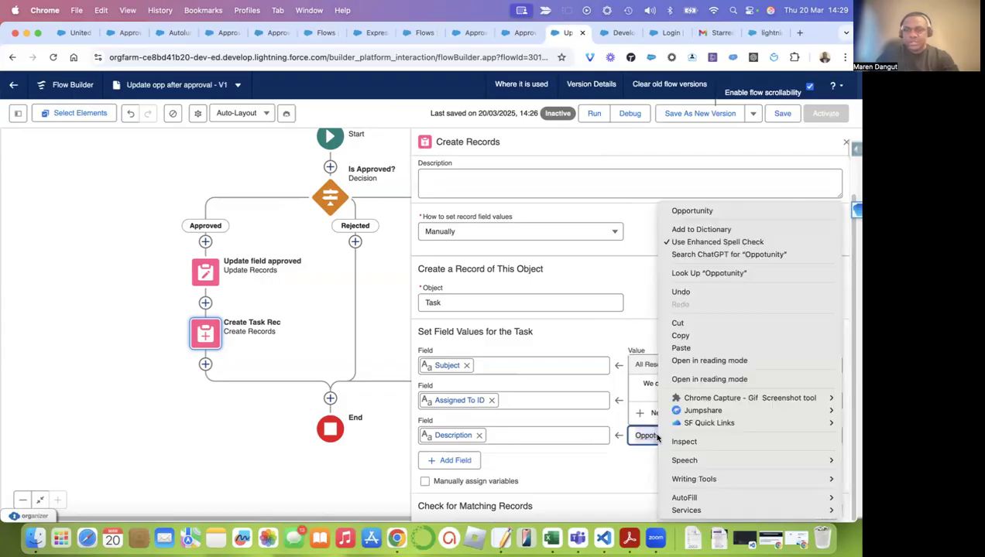
{"action": "left_click", "coordinate": [685, 212]}
Step: Add a field row setting the Task's Related To ID to the recordId variable, and close the element settings
{"action": "left_click", "coordinate": [455, 461]}
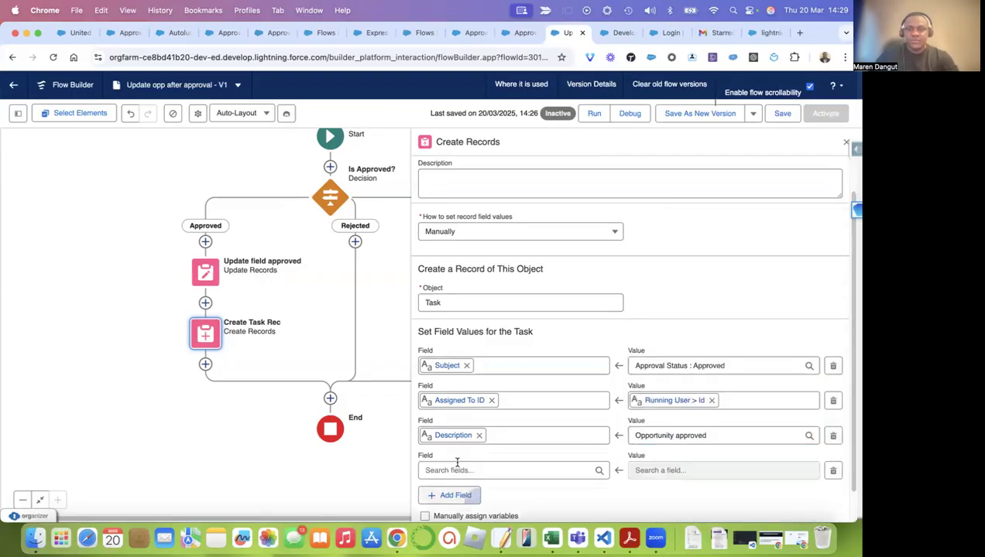
{"action": "scroll", "coordinate": [600, 431], "scroll_direction": "down", "scroll_amount": 1}
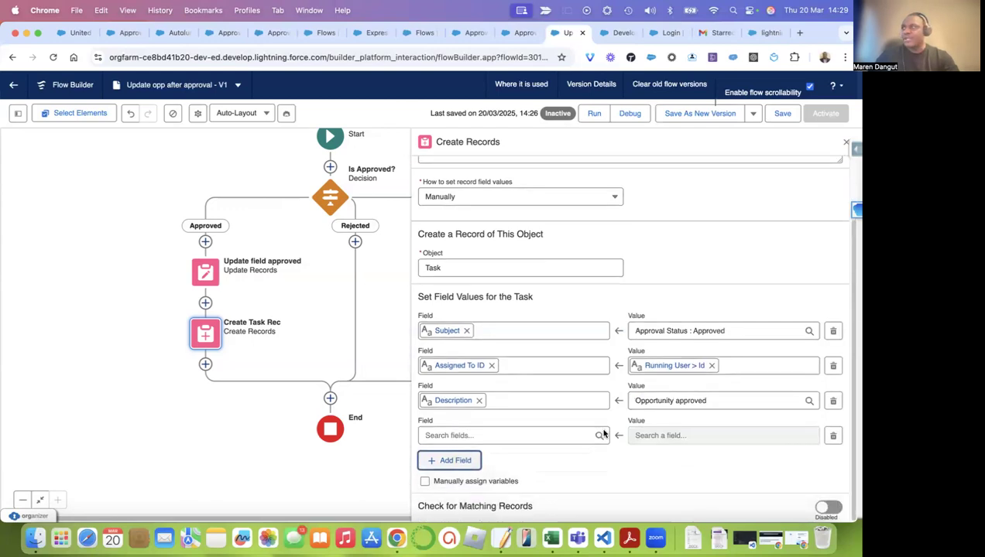
{"action": "left_click", "coordinate": [488, 436]}
{"action": "type", "text": "re"}
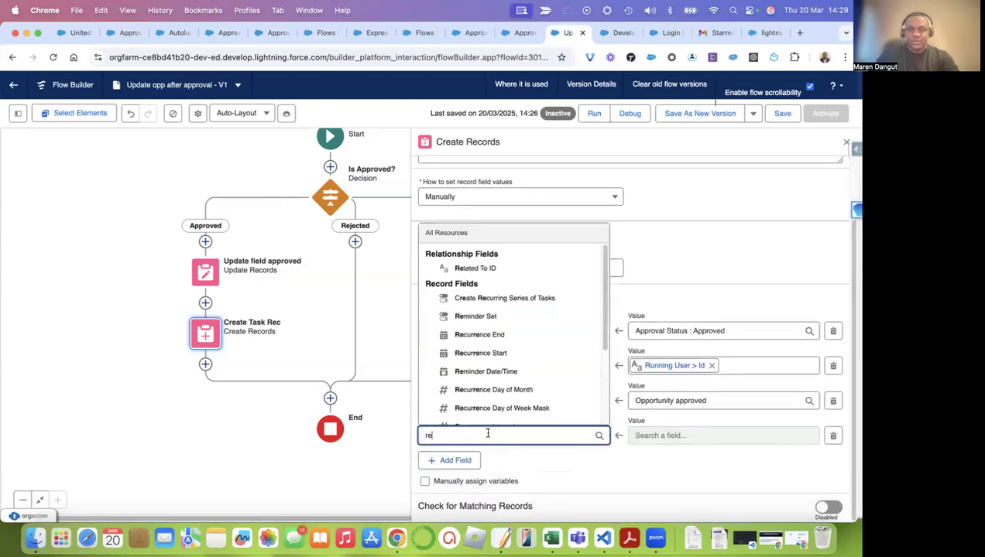
{"action": "left_click", "coordinate": [486, 268]}
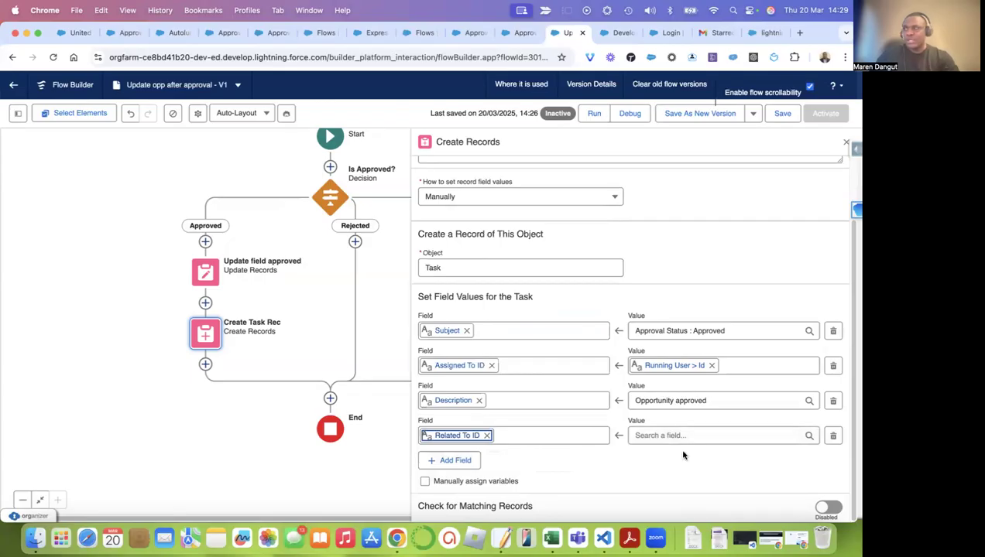
{"action": "left_click", "coordinate": [660, 435]}
{"action": "type", "text": "rec"}
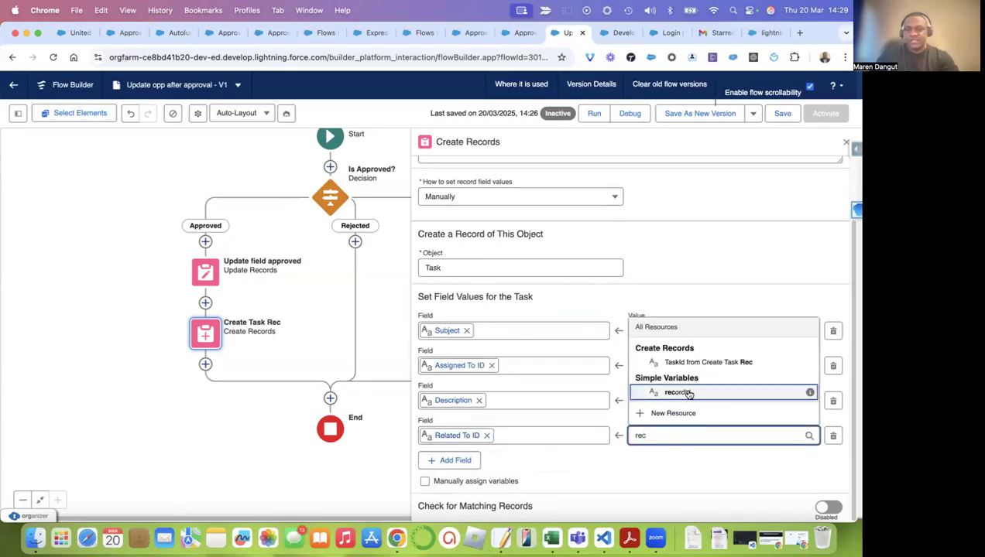
{"action": "left_click", "coordinate": [681, 393]}
{"action": "left_click", "coordinate": [635, 458]}
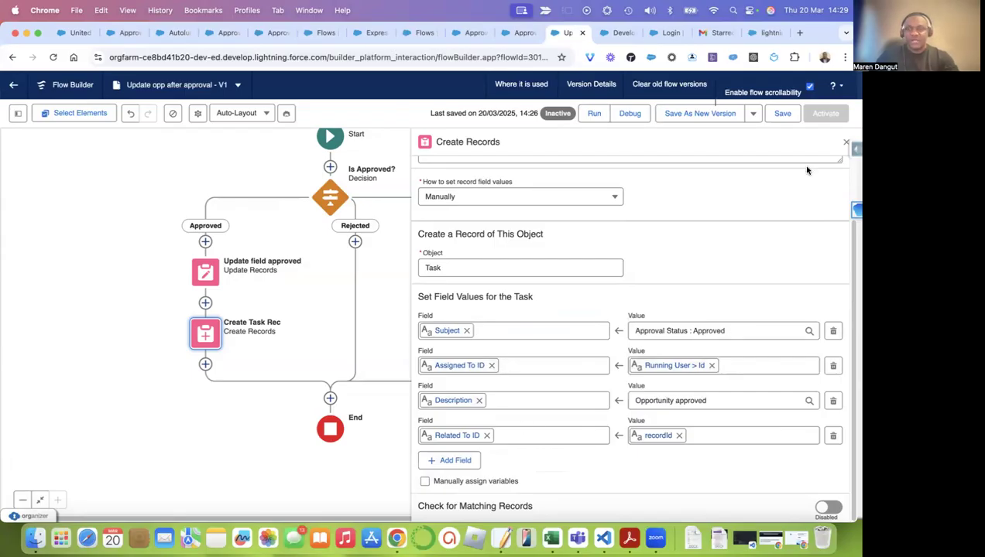
{"action": "left_click", "coordinate": [846, 142]}
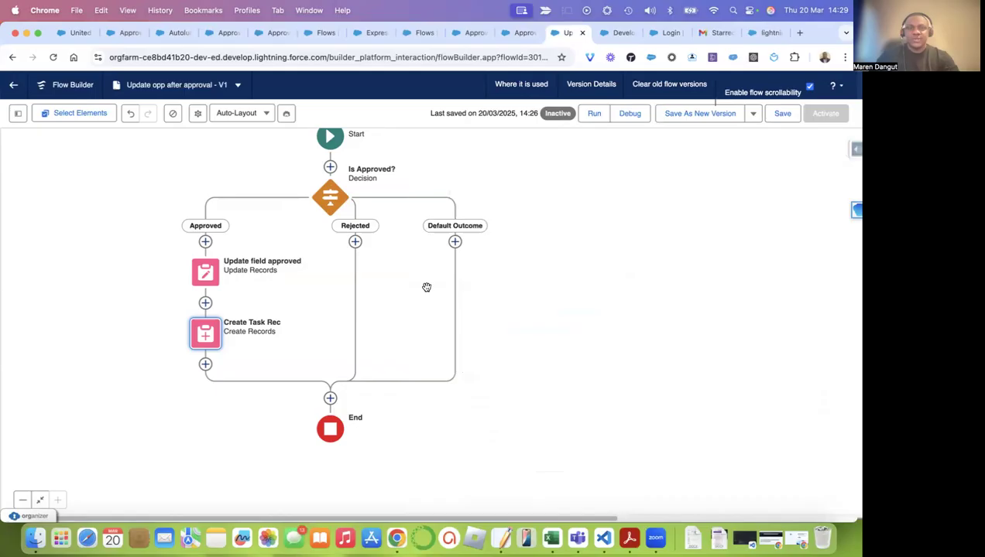
Step: Copy the "Update field approved" element and paste it onto the Rejected path
{"action": "left_click", "coordinate": [205, 272]}
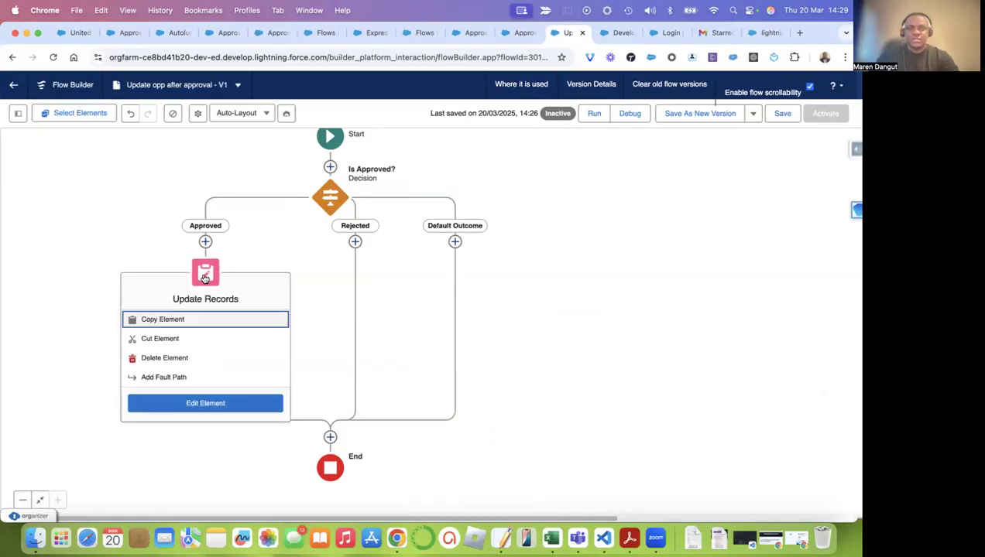
{"action": "left_click", "coordinate": [183, 320]}
{"action": "left_click", "coordinate": [354, 241]}
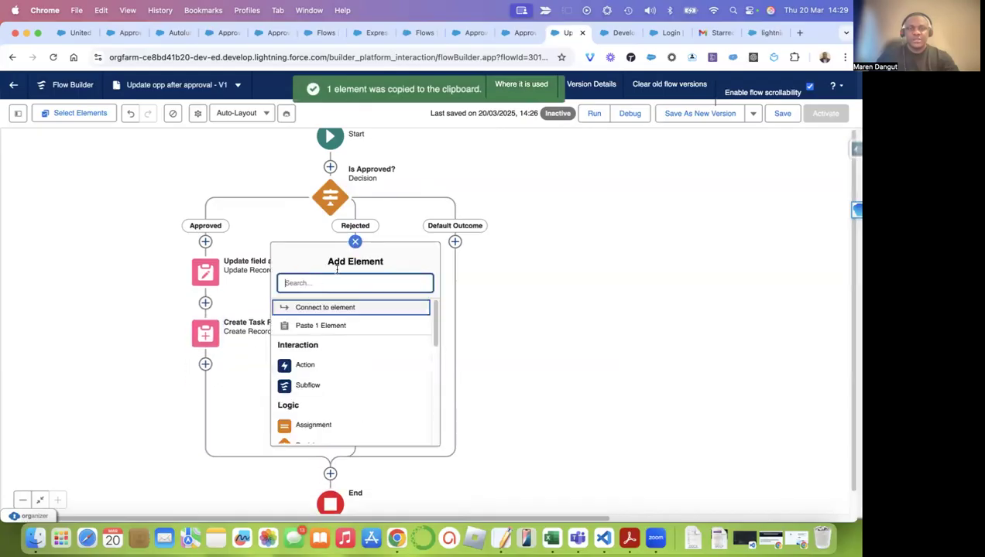
{"action": "left_click", "coordinate": [335, 325]}
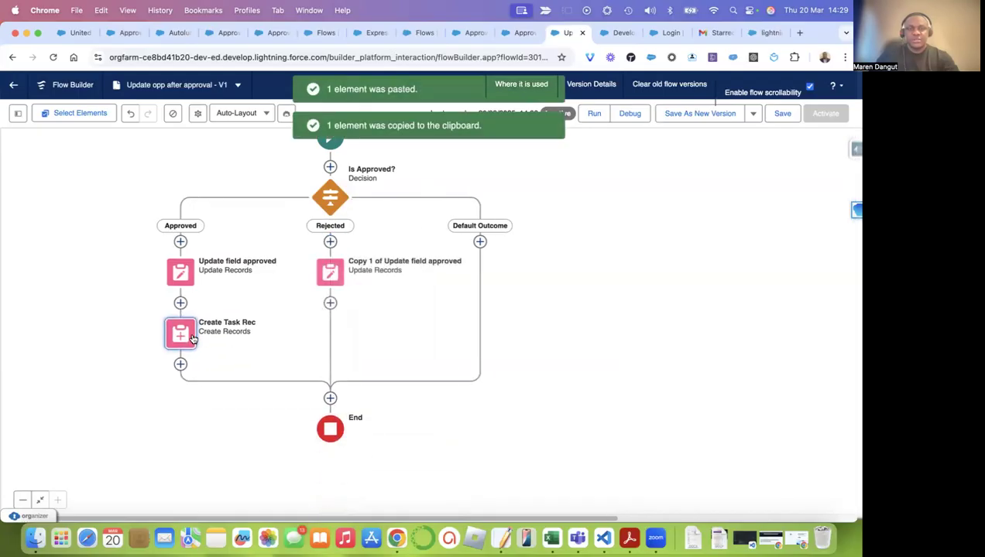
Step: Copy the "Create Task Rec" element and paste it after the copied update element on the Rejected path
{"action": "left_click", "coordinate": [181, 334]}
{"action": "left_click", "coordinate": [330, 303]}
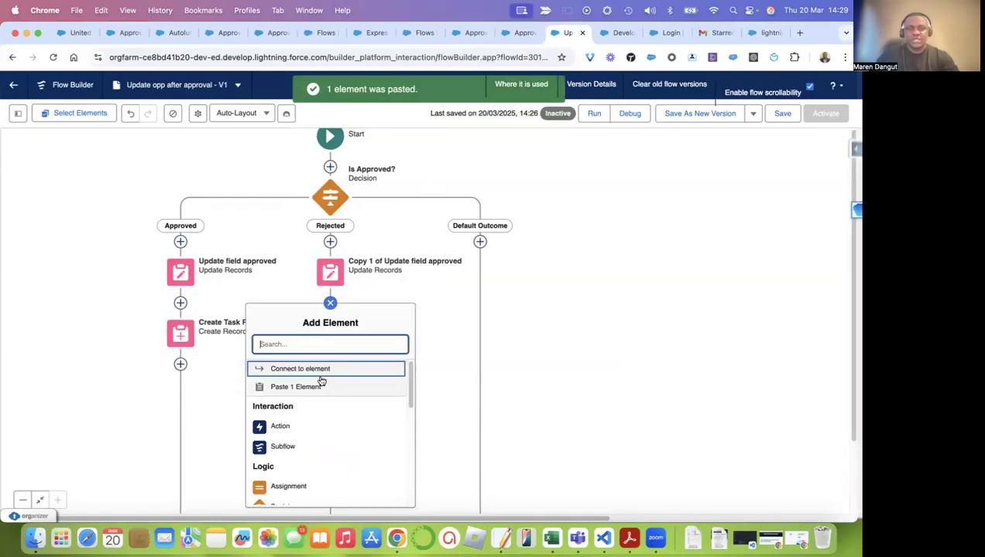
{"action": "left_click", "coordinate": [320, 392]}
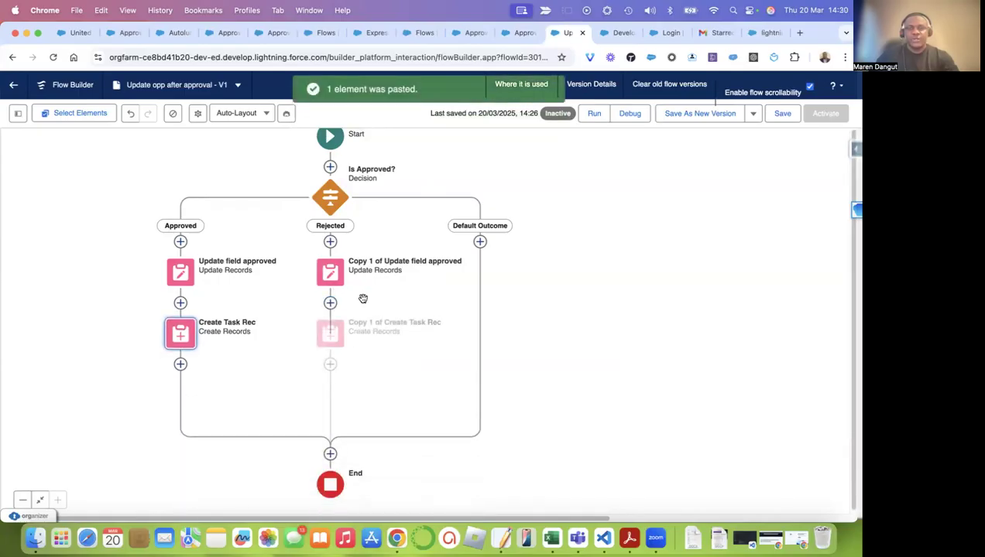
Step: In the copied update element on the Rejected path, set Approval_Status__c to the picklist value Rejected
{"action": "left_click", "coordinate": [331, 274]}
{"action": "left_click", "coordinate": [330, 403]}
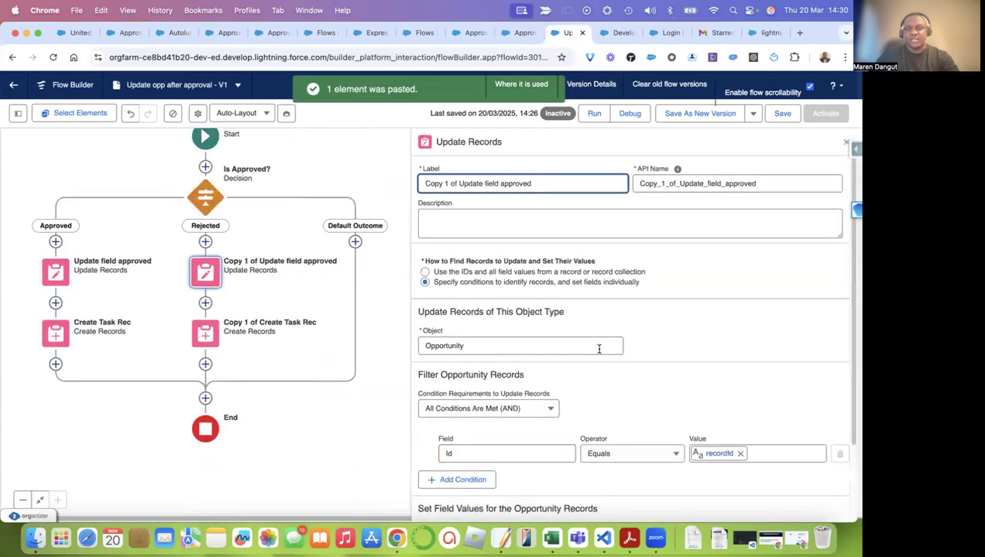
{"action": "scroll", "coordinate": [642, 435], "scroll_direction": "down", "scroll_amount": 2}
{"action": "left_click_drag", "start_coordinate": [683, 452], "coordinate": [626, 449]}
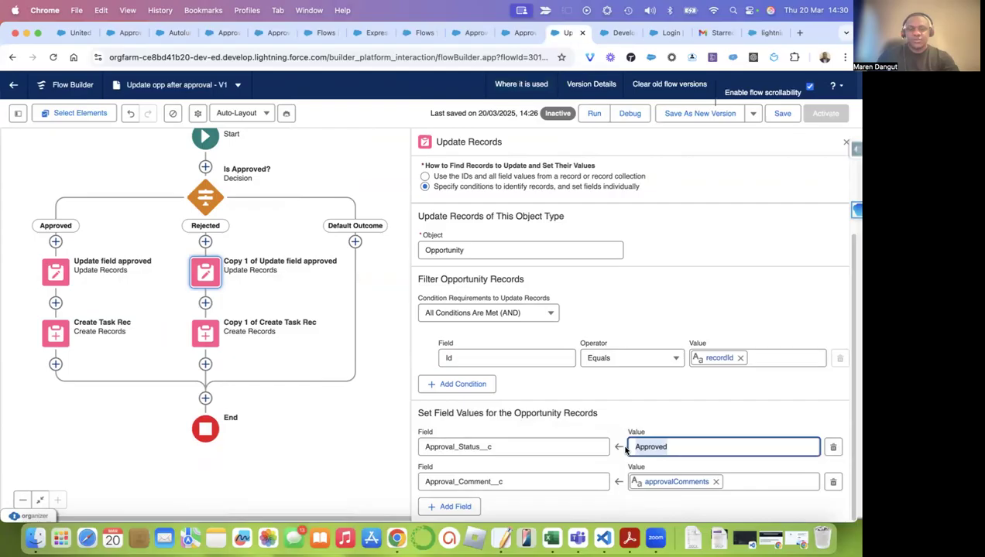
{"action": "type", "text": "Rejected"}
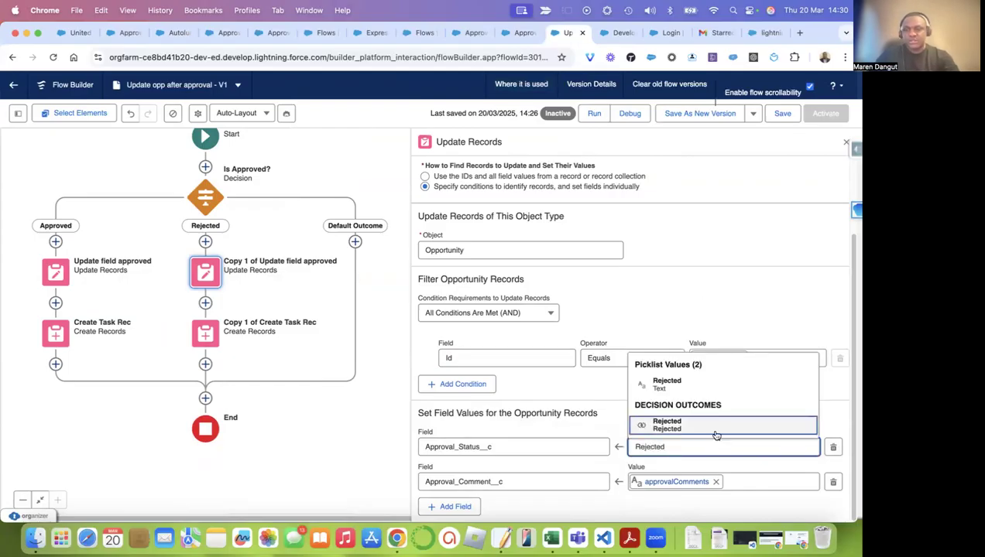
{"action": "left_click", "coordinate": [670, 383]}
{"action": "left_click", "coordinate": [717, 416]}
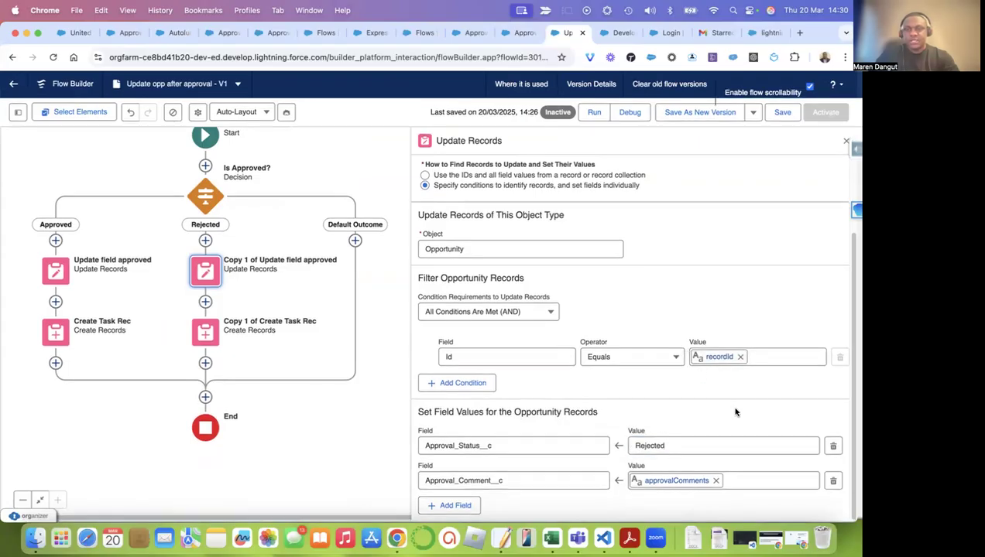
Step: Change the copied create element's Task Subject to "Approval Status : Rejected" and close its settings
{"action": "left_click", "coordinate": [205, 333]}
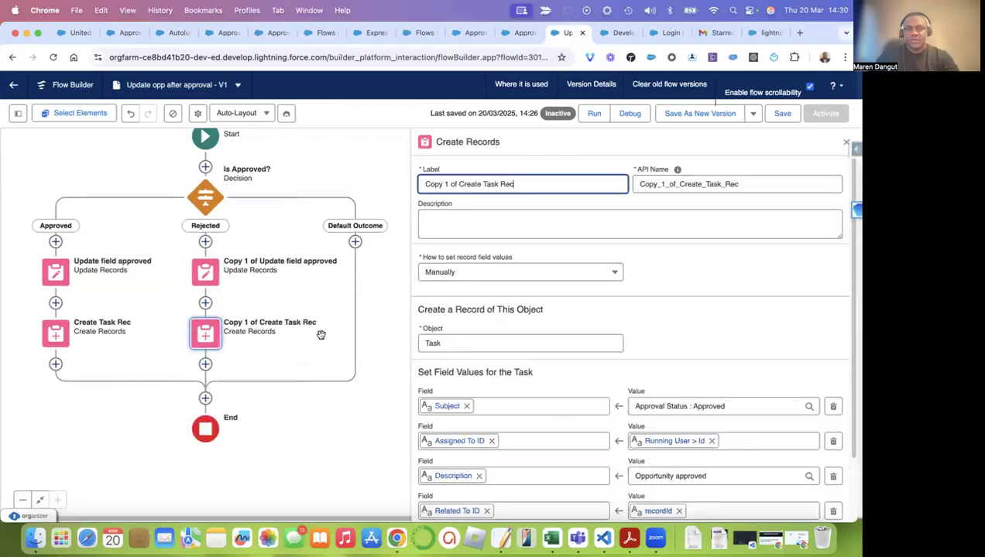
{"action": "double_click", "coordinate": [693, 405]}
{"action": "type", "text": "Rejected"}
{"action": "left_click", "coordinate": [759, 313]}
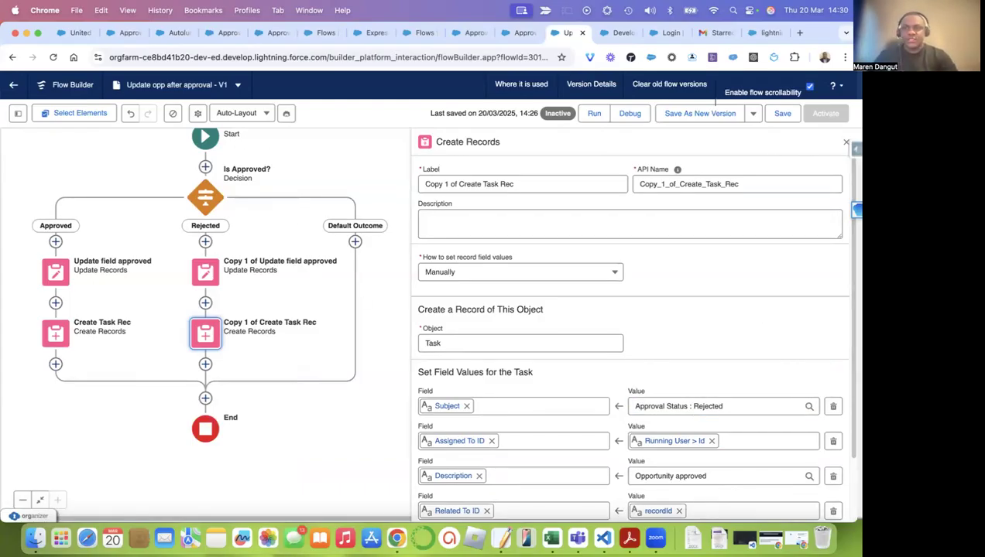
{"action": "left_click", "coordinate": [845, 142]}
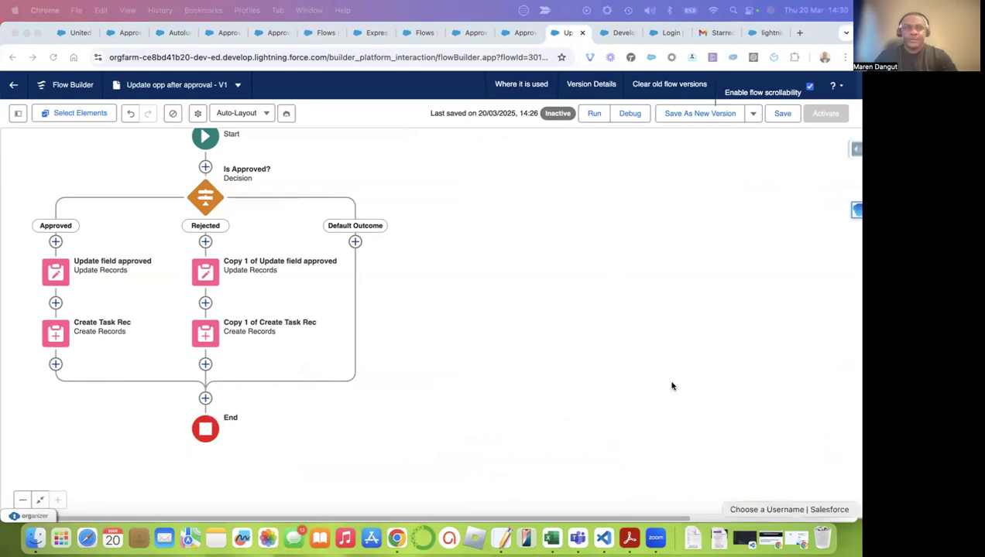
Step: Open the settings of the "Is Approved?" decision element
{"action": "left_click", "coordinate": [280, 210]}
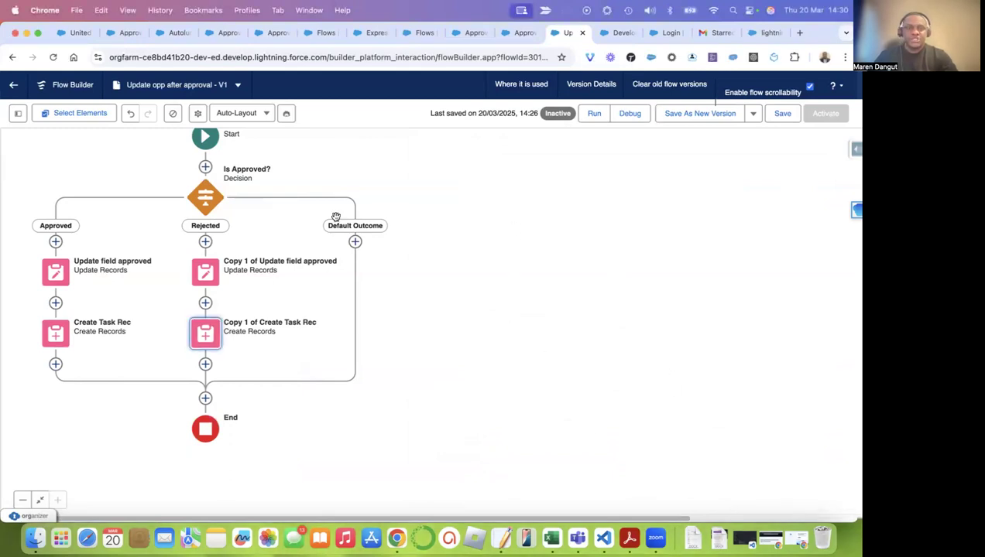
{"action": "left_click_drag", "start_coordinate": [208, 192], "coordinate": [312, 206]}
{"action": "left_click", "coordinate": [312, 207]}
{"action": "left_click", "coordinate": [308, 323]}
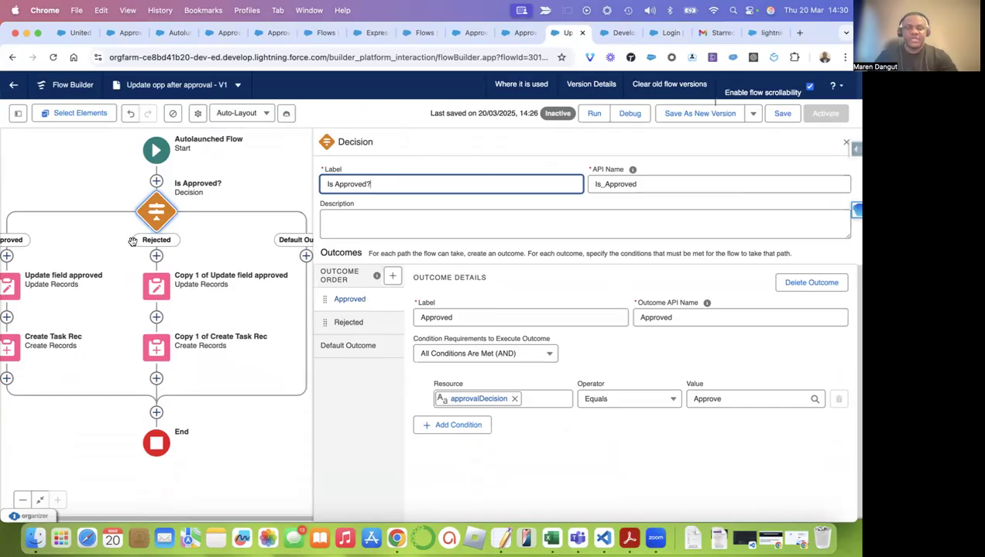
Step: Save and activate the "Update opp after approval" flow
{"action": "left_click", "coordinate": [774, 116]}
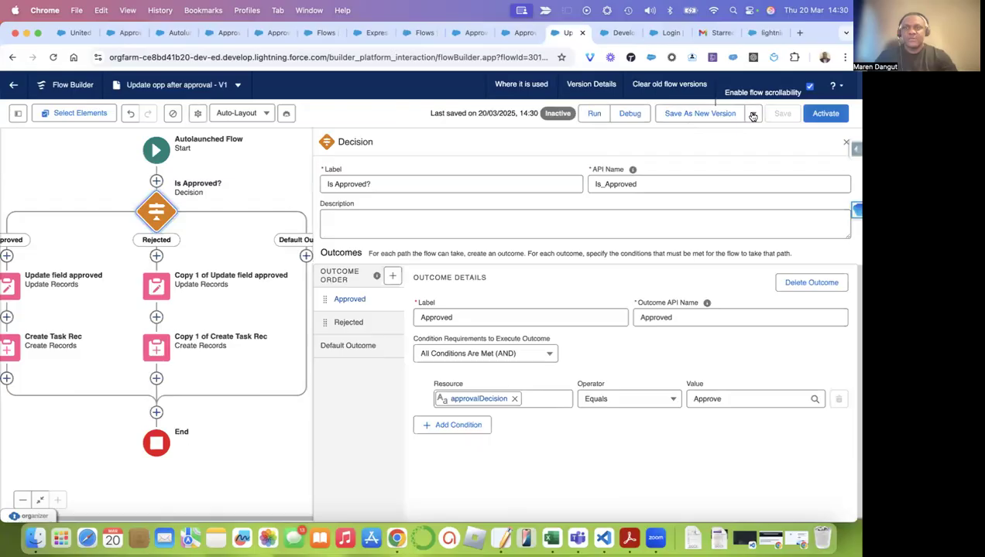
{"action": "left_click", "coordinate": [814, 114]}
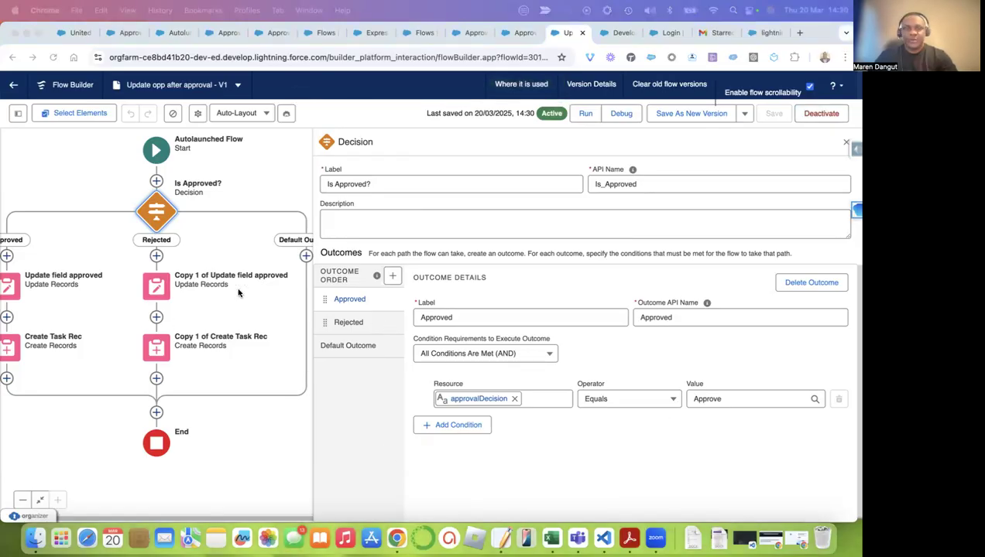
Step: In Approval Process (Orchestration) Flow 2, start a new Variable resource with the API name recordId
{"action": "left_click", "coordinate": [469, 33]}
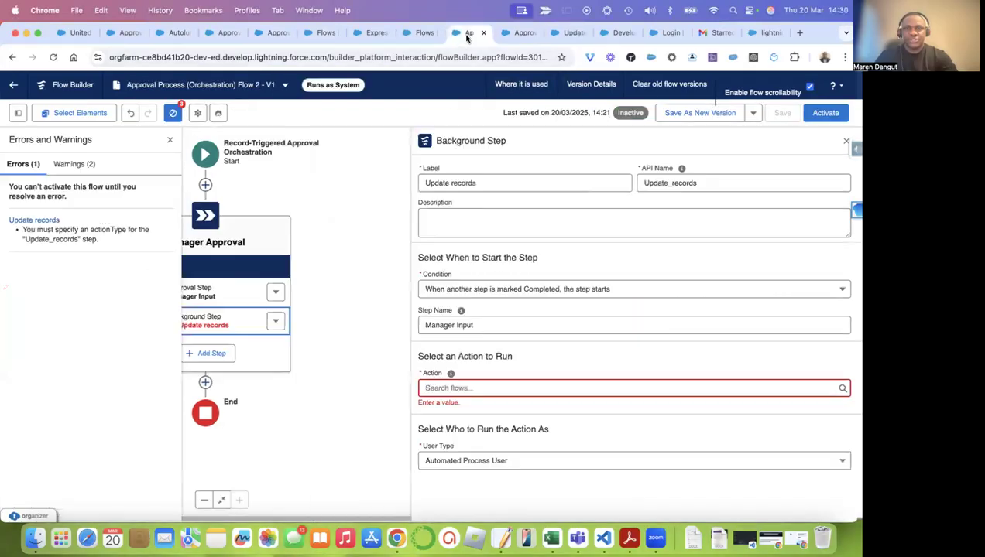
{"action": "left_click", "coordinate": [170, 141]}
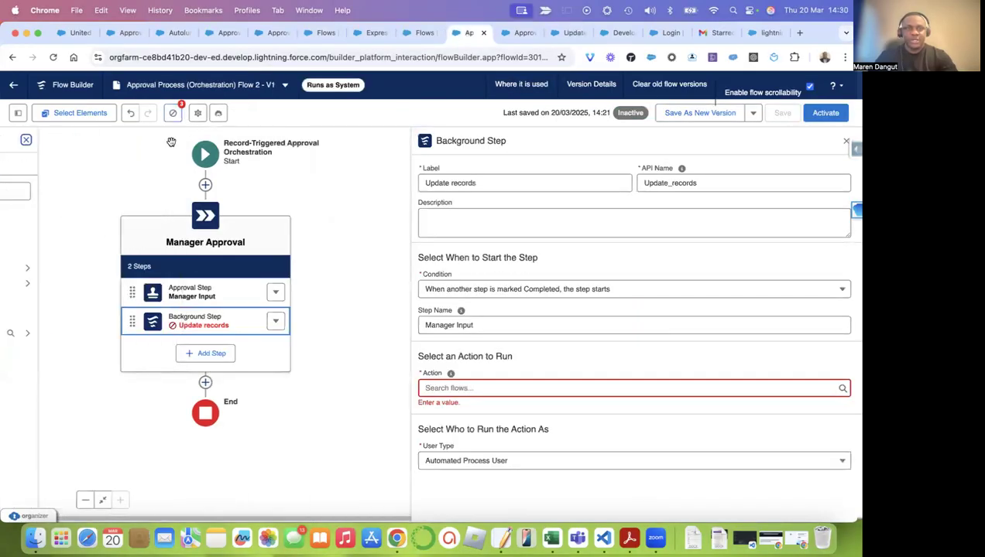
{"action": "left_click", "coordinate": [18, 113]}
{"action": "left_click", "coordinate": [59, 217]}
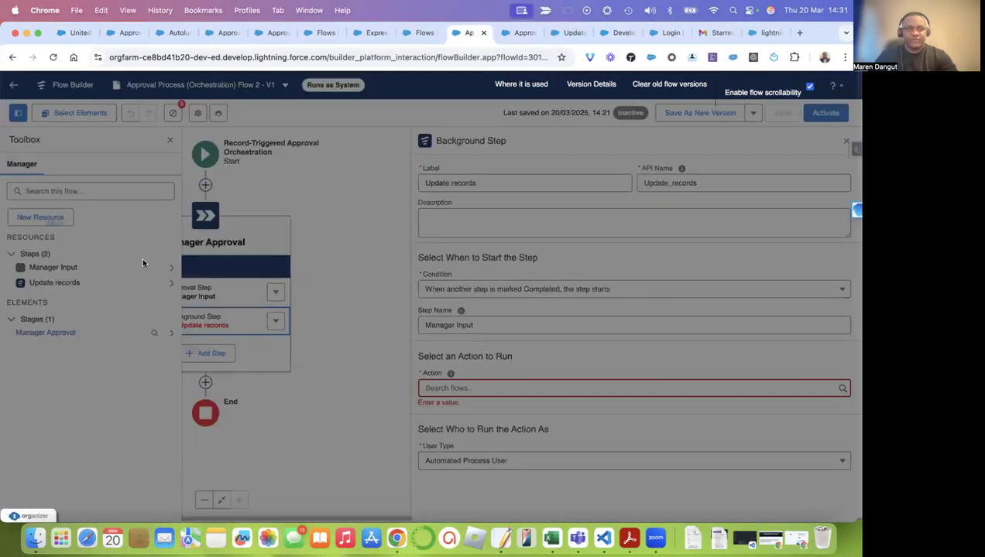
{"action": "left_click", "coordinate": [228, 251]}
{"action": "left_click", "coordinate": [246, 268]}
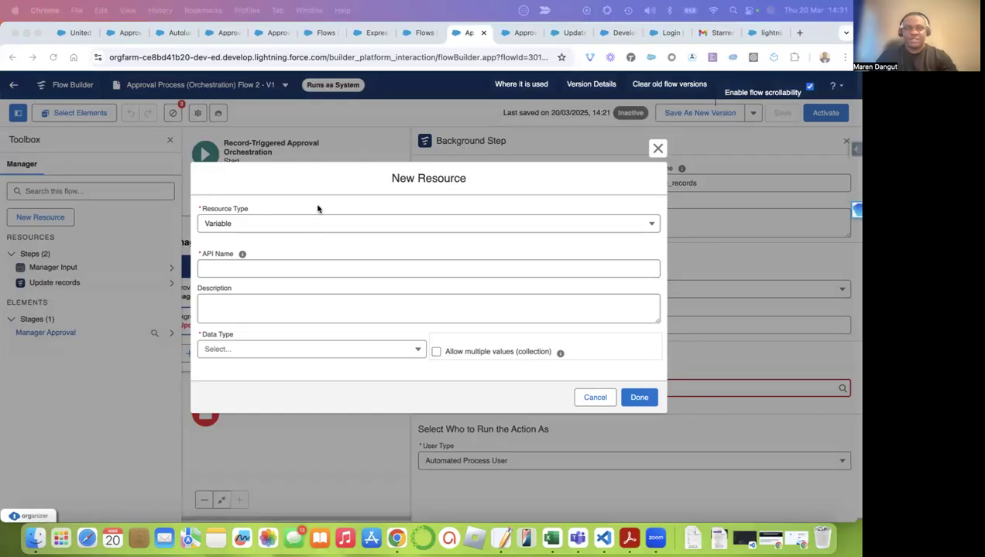
{"action": "left_click", "coordinate": [263, 275]}
{"action": "type", "text": "record"}
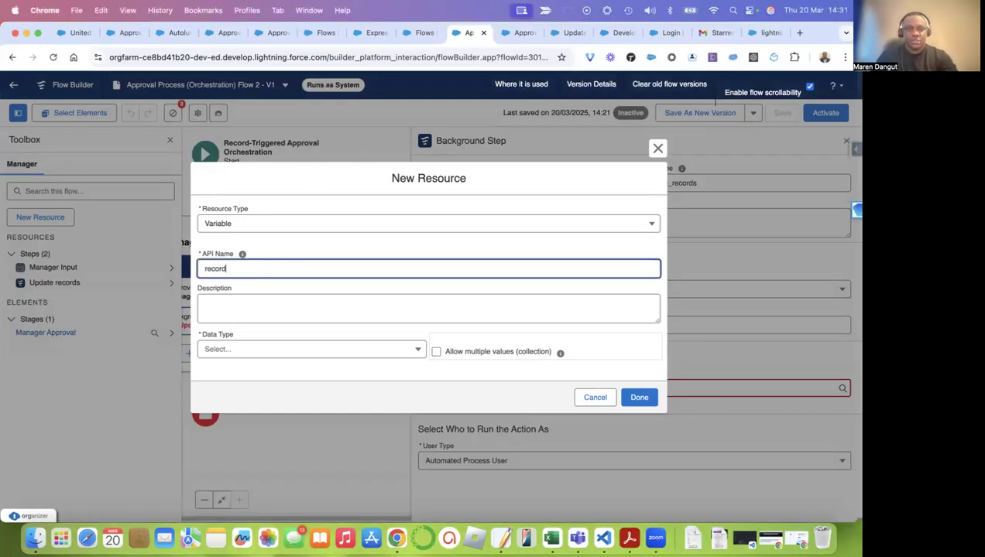
{"action": "type", "text": "Id"}
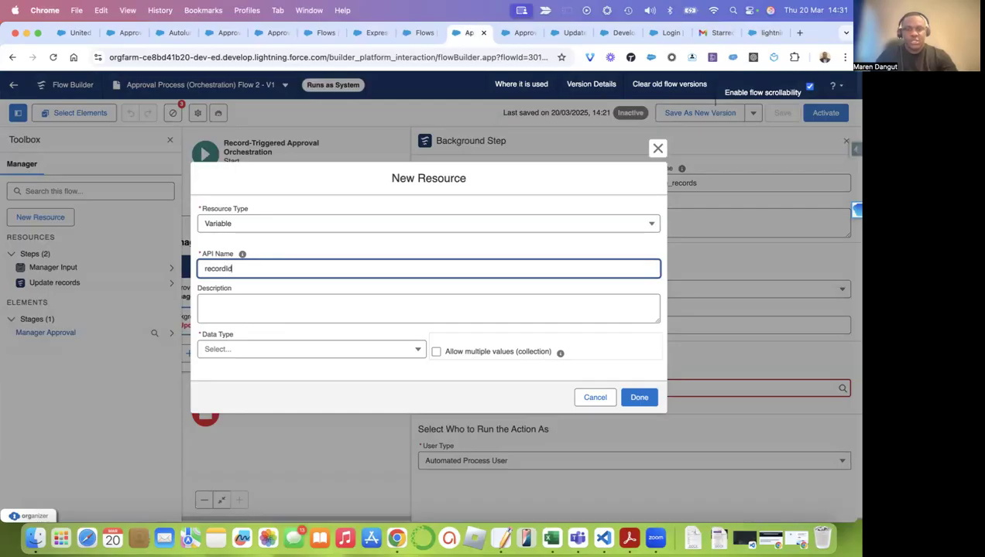
Step: Set the recordId variable's data type to Text and make it available for input and output
{"action": "left_click", "coordinate": [301, 352]}
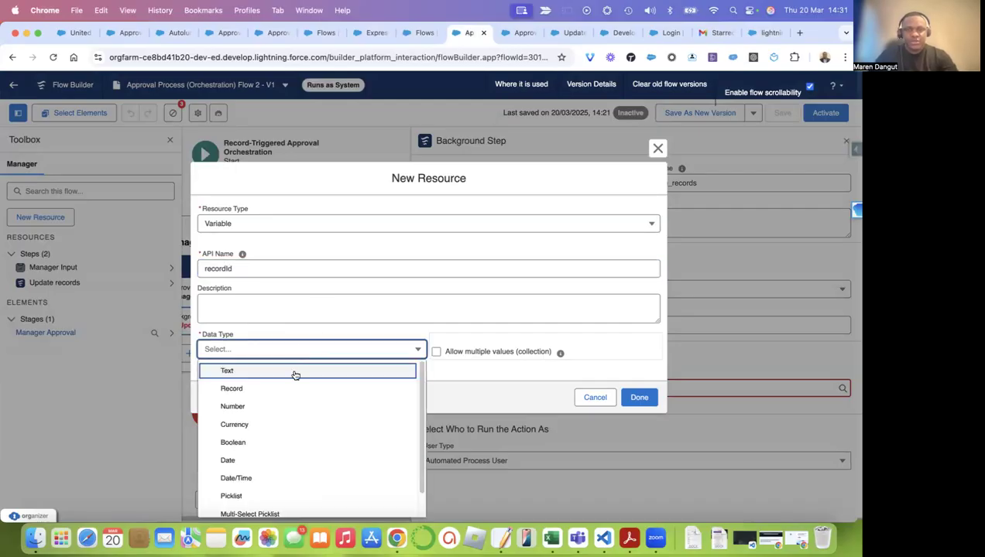
{"action": "left_click", "coordinate": [294, 372]}
{"action": "left_click", "coordinate": [260, 390]}
{"action": "left_click", "coordinate": [257, 400]}
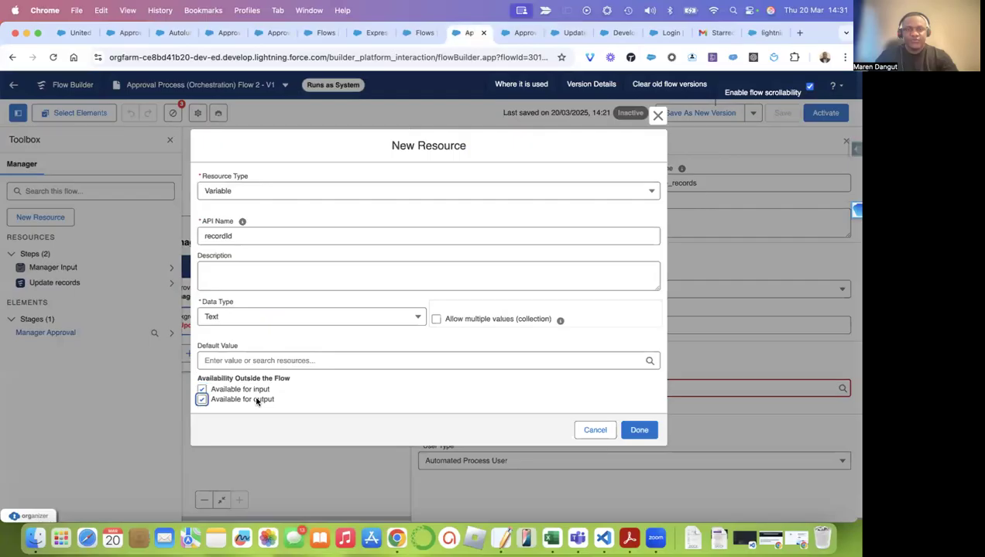
Step: Set recordId's default value to Triggering Opportunity > Opportunity ID and finish creating the variable
{"action": "left_click", "coordinate": [268, 360]}
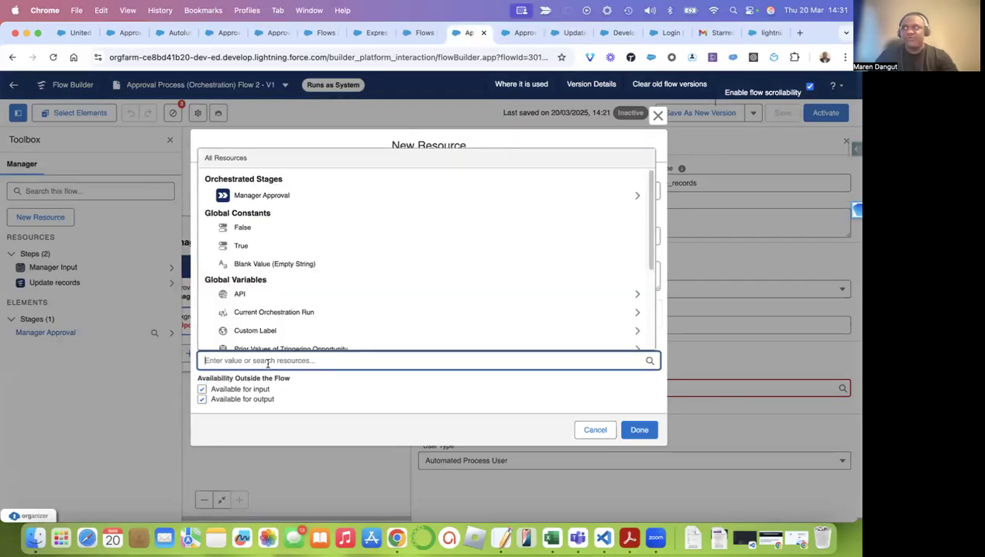
{"action": "type", "text": "re"}
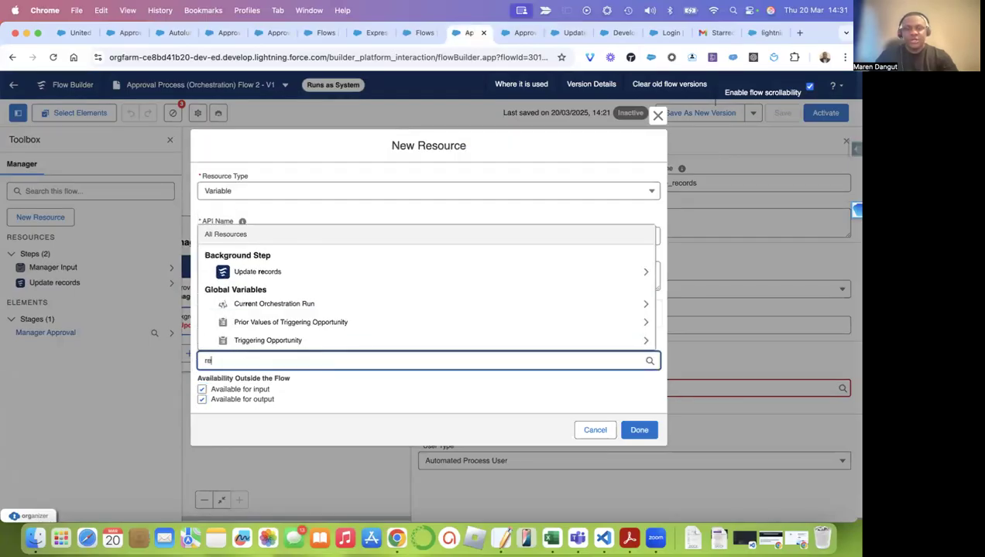
{"action": "left_click", "coordinate": [314, 339]}
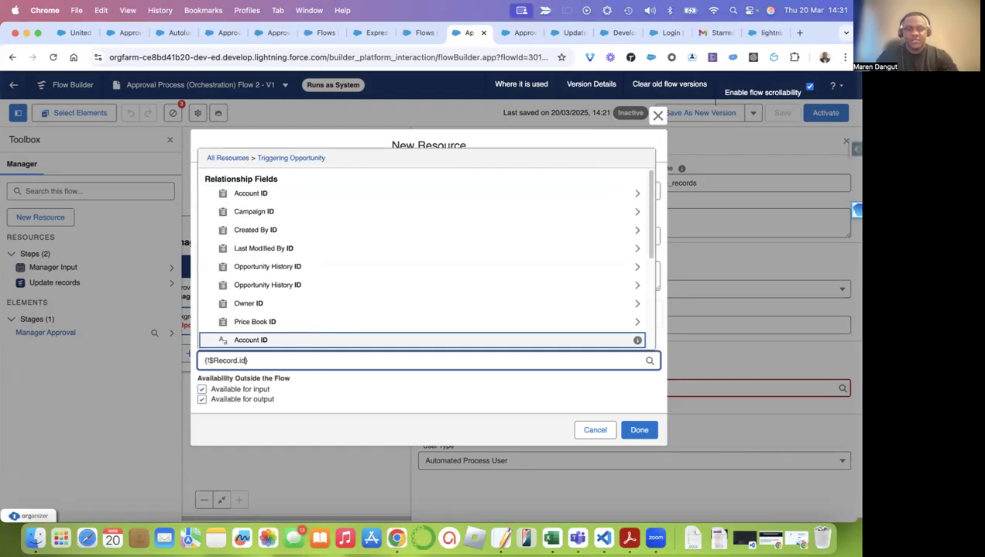
{"action": "type", "text": "id"}
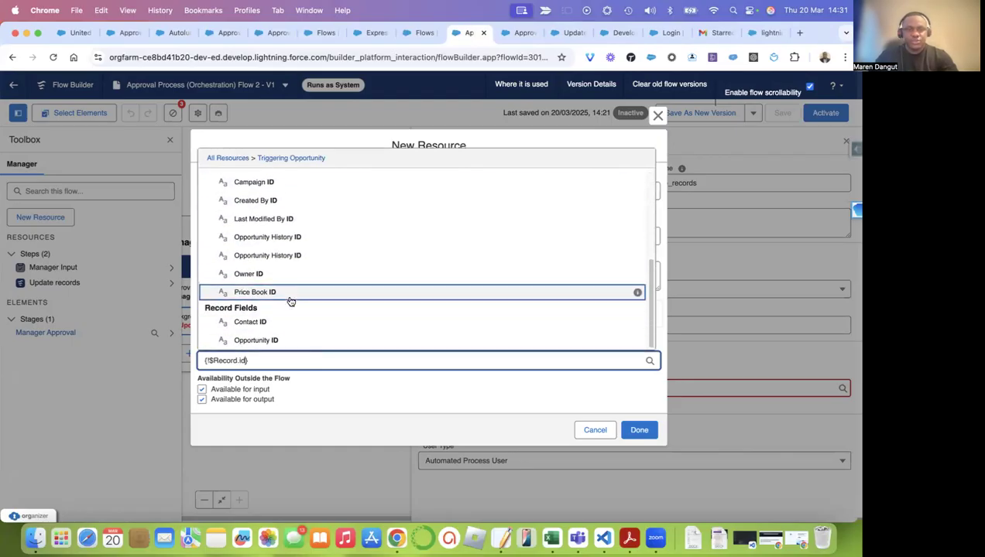
{"action": "left_click", "coordinate": [278, 340]}
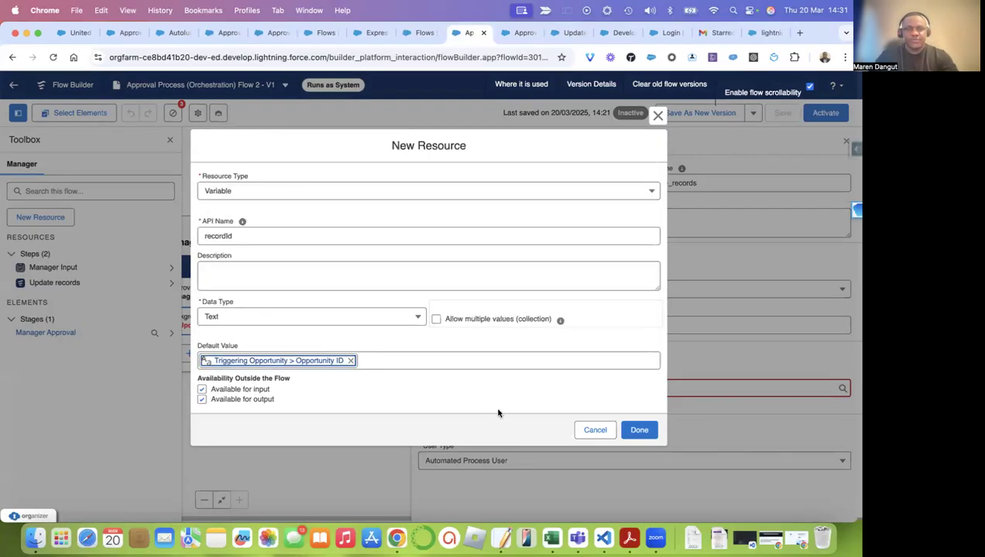
{"action": "left_click", "coordinate": [639, 429]}
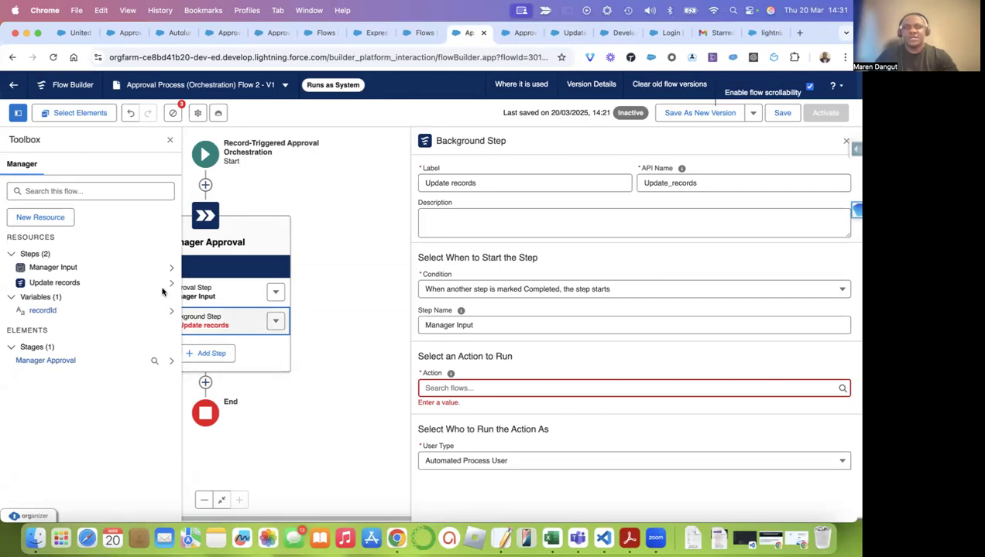
Step: Start another Variable resource and name it approvalComments, copying the API name from the Evaluate Approval Requests flow's variable
{"action": "left_click", "coordinate": [43, 219]}
{"action": "left_click", "coordinate": [260, 248]}
{"action": "left_click", "coordinate": [264, 272]}
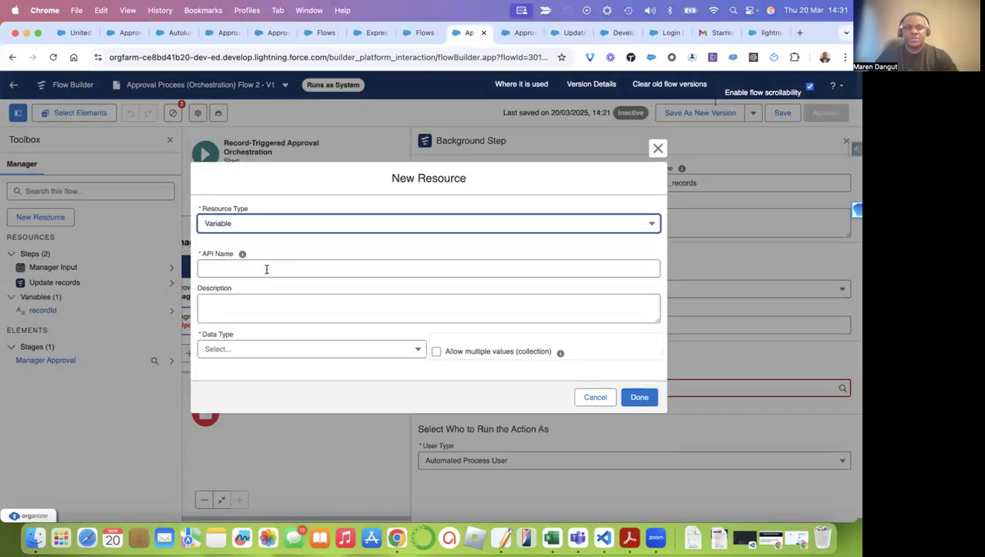
{"action": "left_click", "coordinate": [261, 272]}
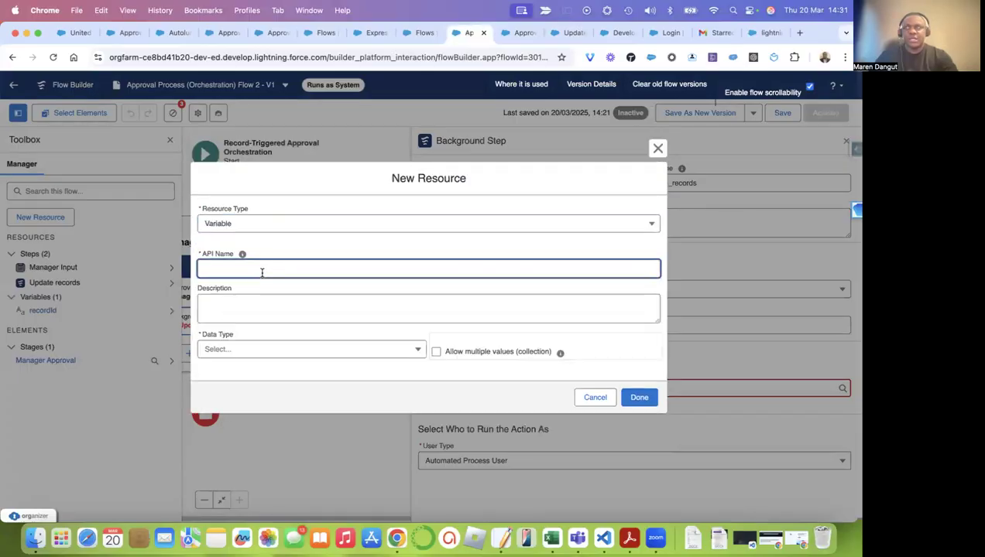
{"action": "left_click", "coordinate": [523, 35]}
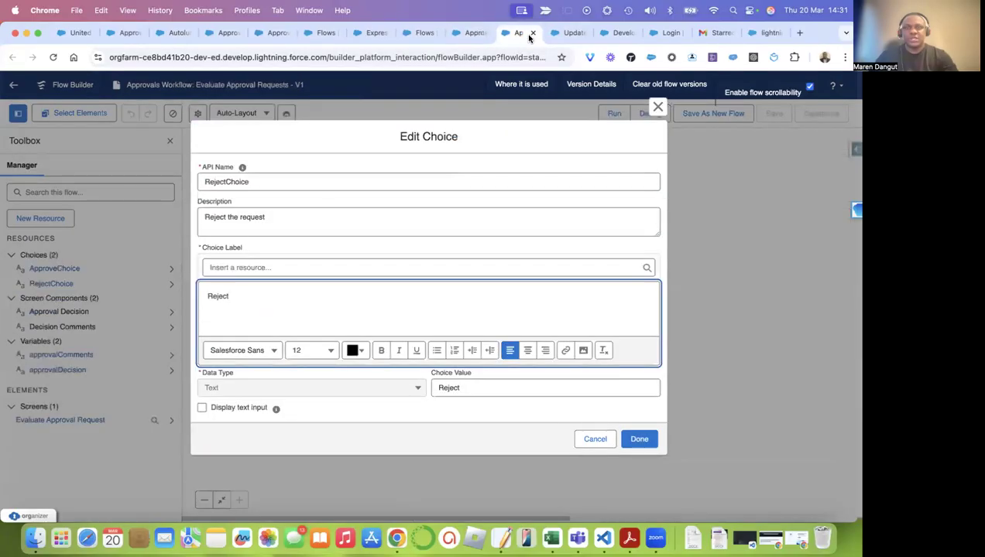
{"action": "left_click", "coordinate": [658, 107]}
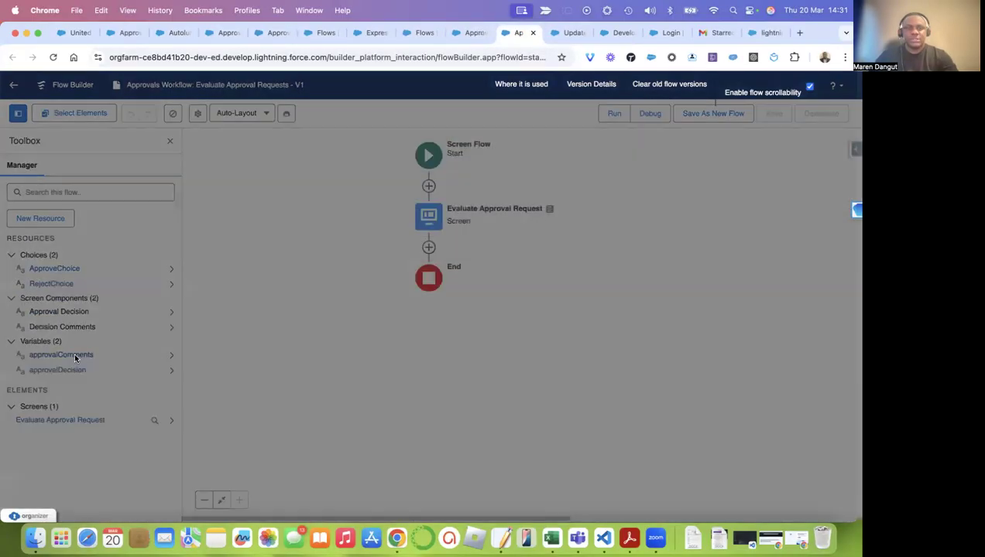
{"action": "left_click", "coordinate": [74, 354]}
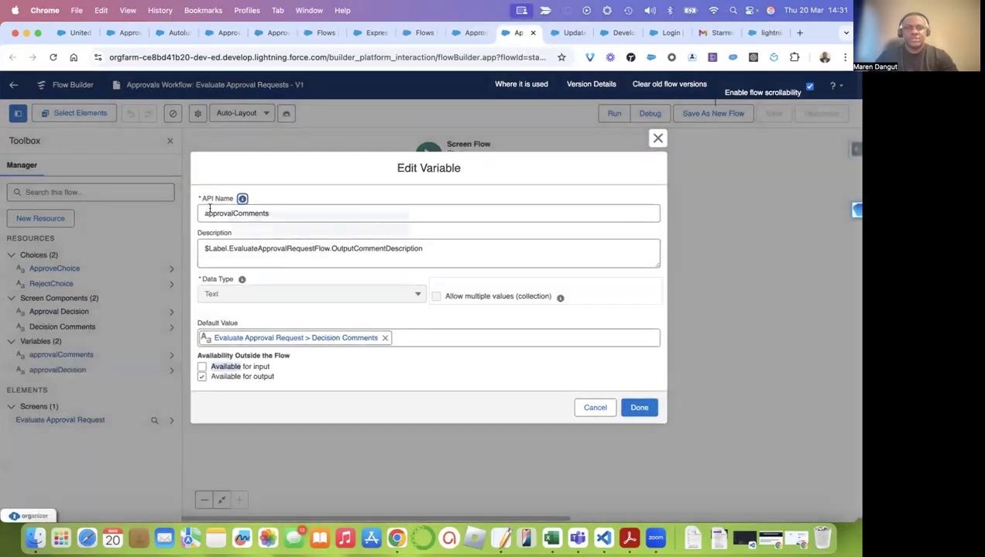
{"action": "double_click", "coordinate": [206, 212]}
{"action": "key", "text": "super+c"}
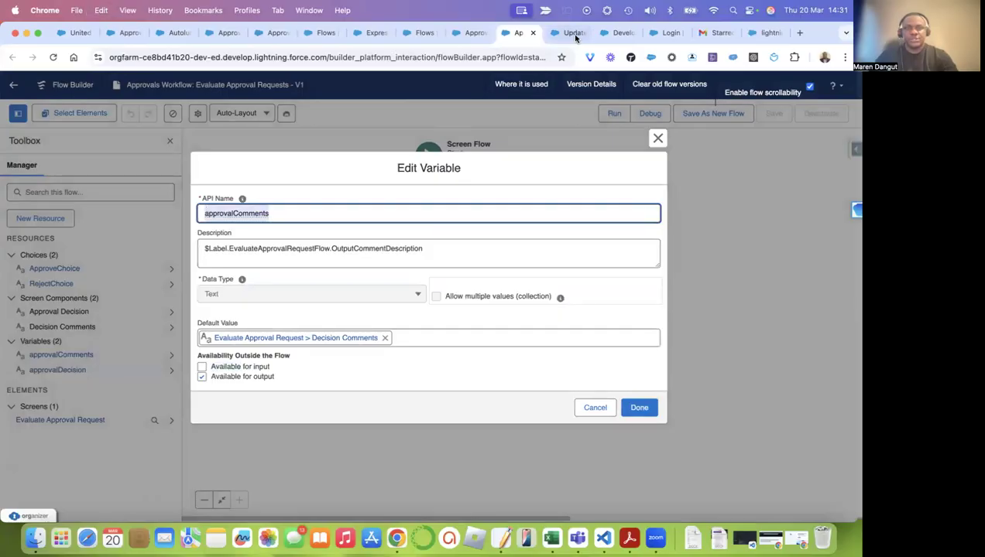
{"action": "left_click", "coordinate": [467, 33]}
{"action": "key", "text": "super+v"}
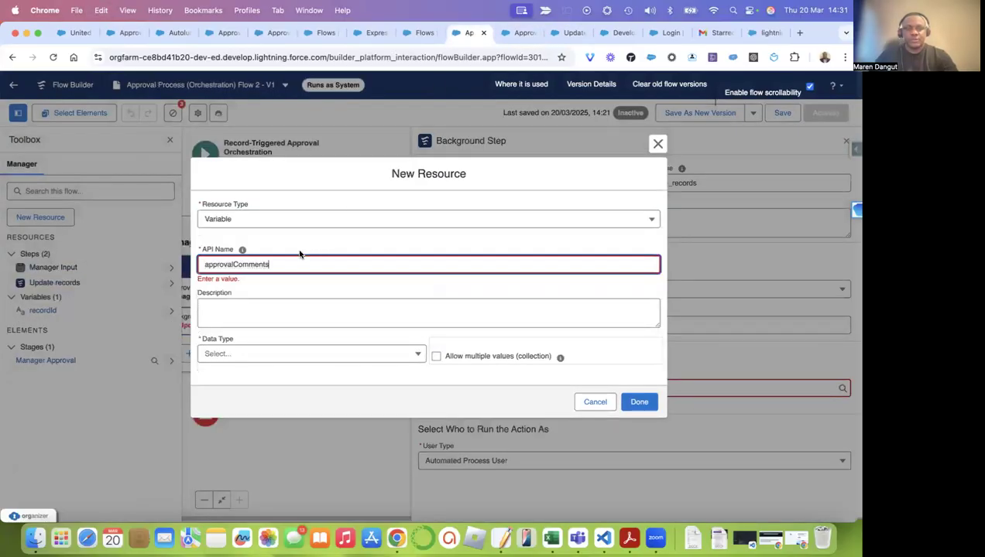
Step: Make approvalComments a Text variable available for input and output, and finish creating it
{"action": "left_click", "coordinate": [273, 354]}
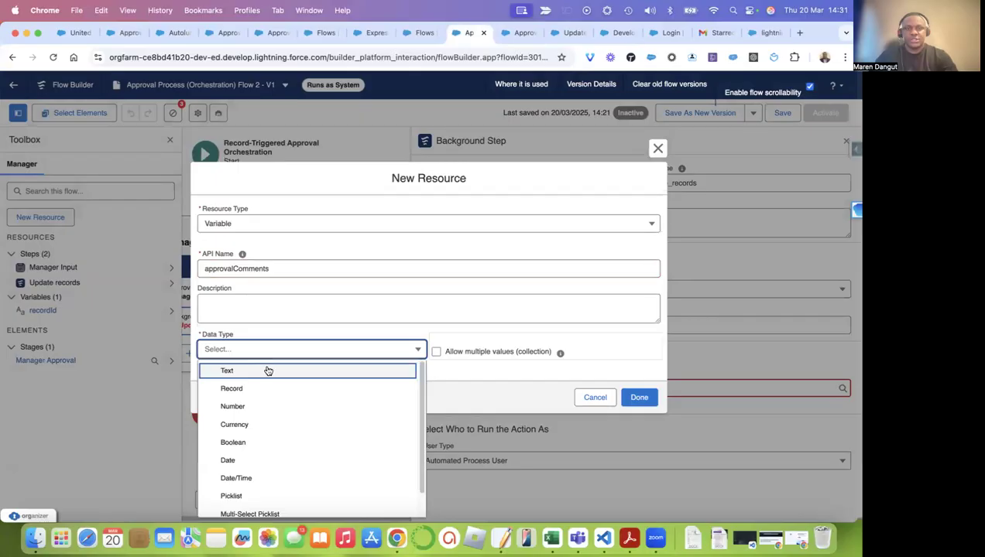
{"action": "left_click", "coordinate": [267, 370]}
{"action": "left_click", "coordinate": [252, 389]}
{"action": "left_click", "coordinate": [251, 401]}
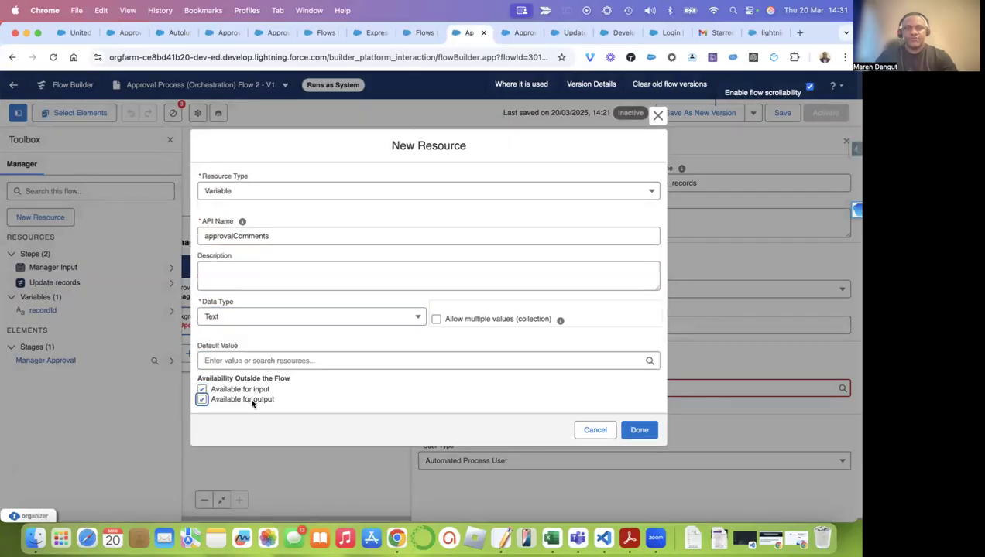
{"action": "left_click", "coordinate": [639, 430]}
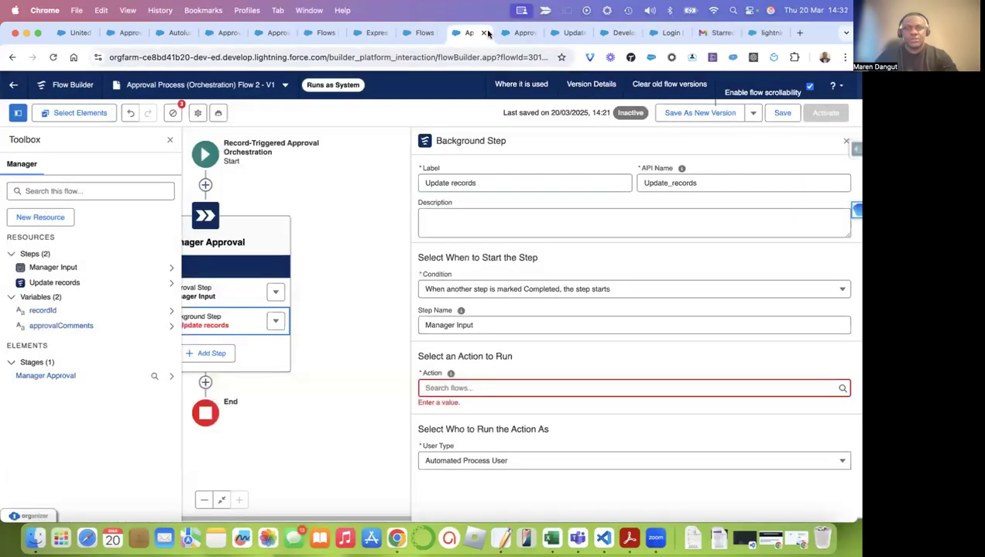
Step: Copy the API name of the approvalDecision variable from the Evaluate Approval Requests flow
{"action": "left_click", "coordinate": [517, 33]}
{"action": "left_click", "coordinate": [657, 139]}
{"action": "left_click", "coordinate": [72, 373]}
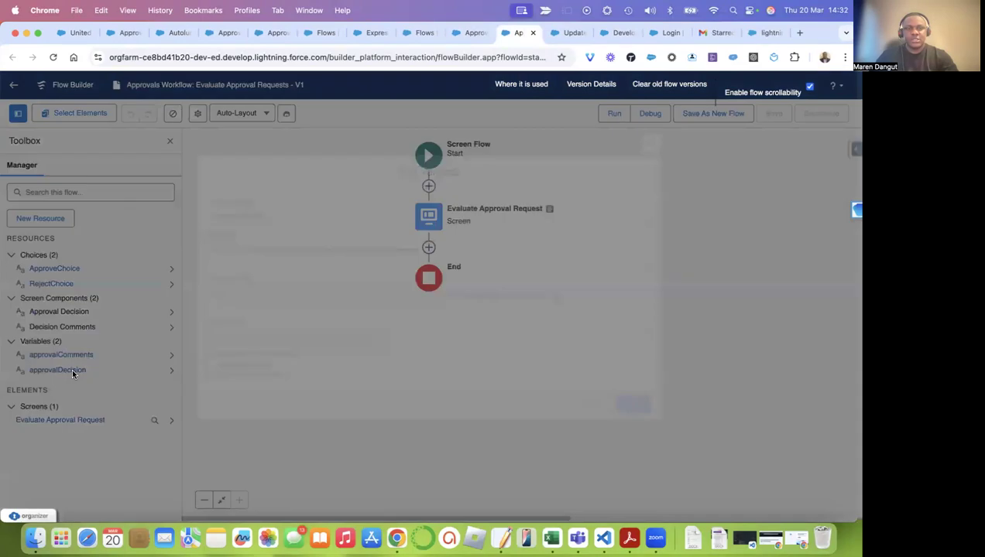
{"action": "double_click", "coordinate": [217, 215]}
{"action": "key", "text": "super+c"}
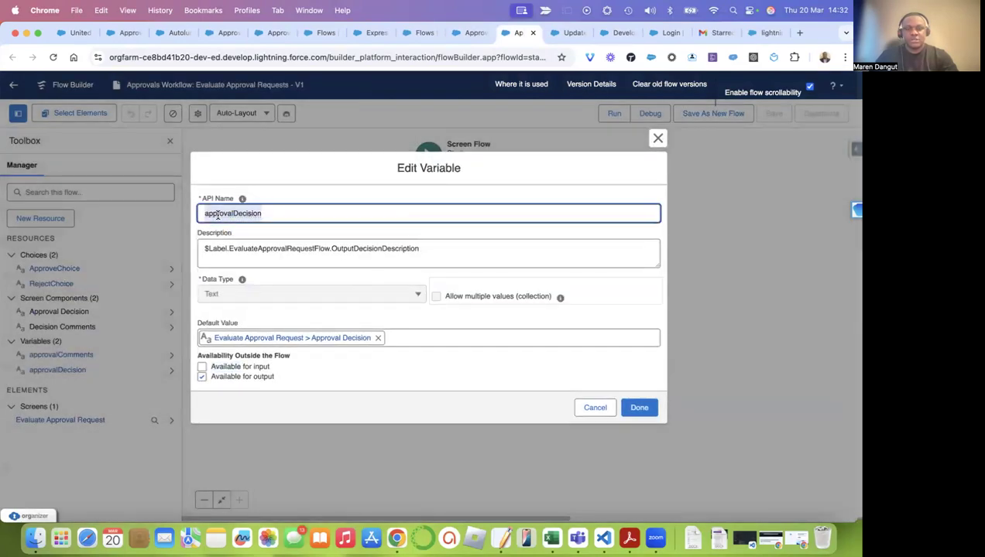
Step: In the orchestration flow, start a new Variable resource with the copied API name approvalDecision
{"action": "left_click", "coordinate": [467, 32]}
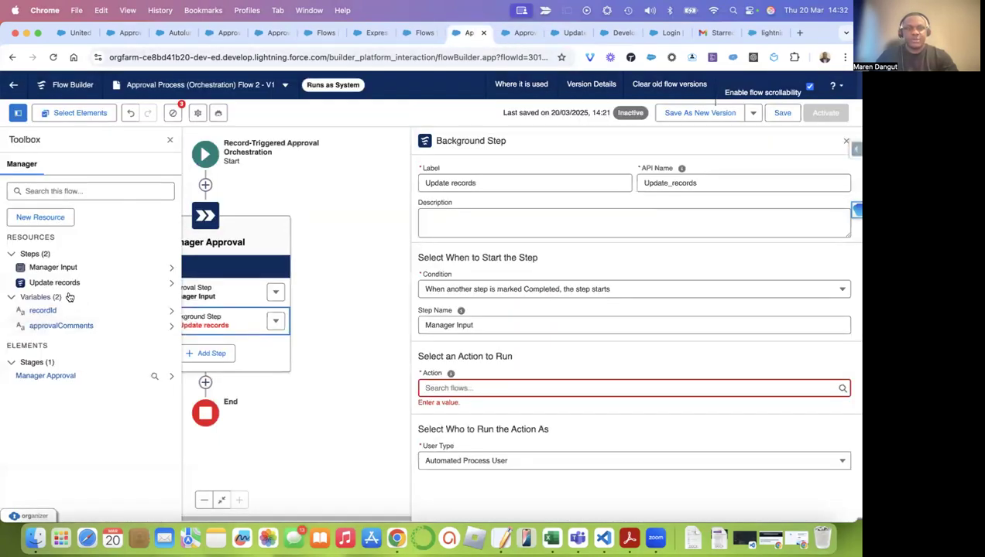
{"action": "left_click", "coordinate": [40, 217]}
{"action": "left_click", "coordinate": [264, 248]}
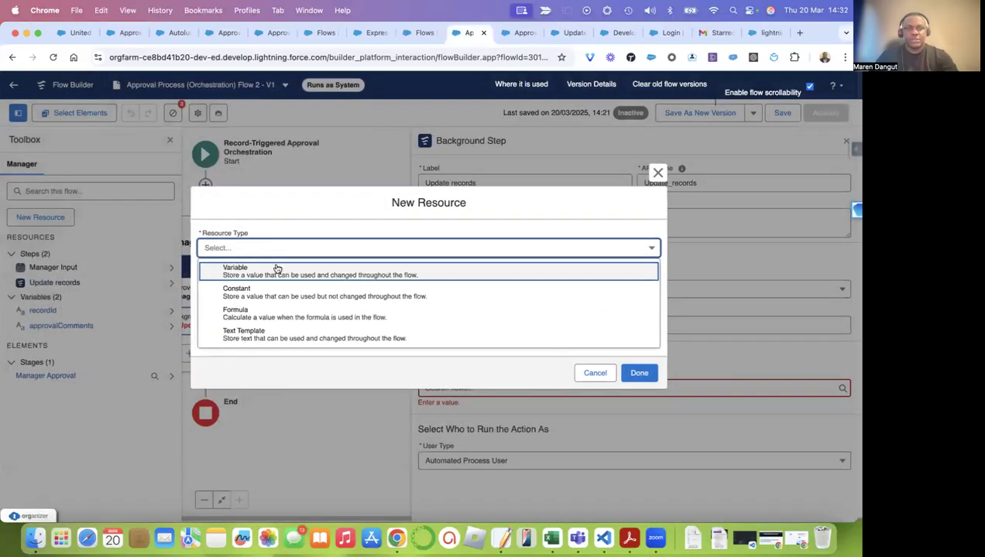
{"action": "left_click", "coordinate": [276, 268]}
{"action": "left_click", "coordinate": [236, 273]}
{"action": "key", "text": "super+v"}
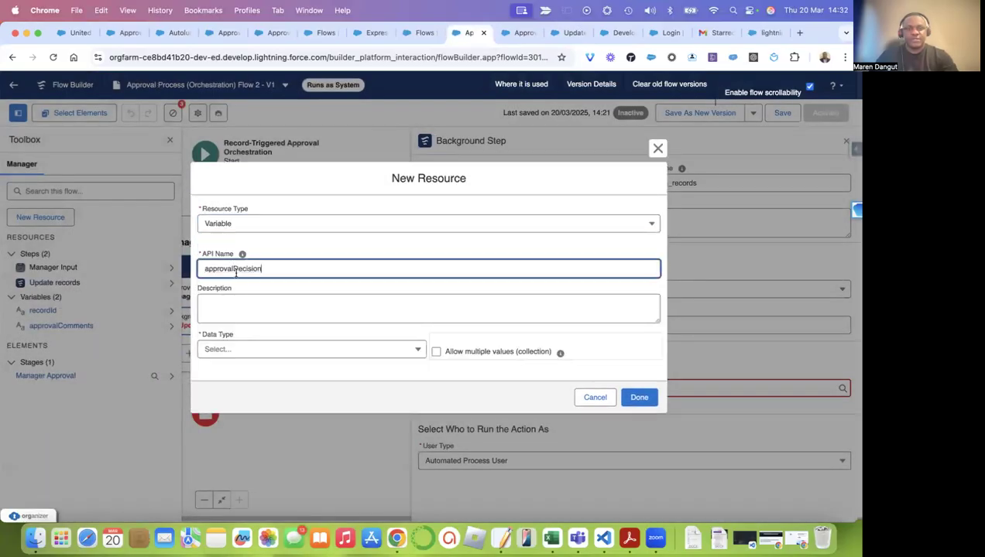
Step: Make approvalDecision a Text variable available for input and output, and finish creating it
{"action": "left_click", "coordinate": [291, 349]}
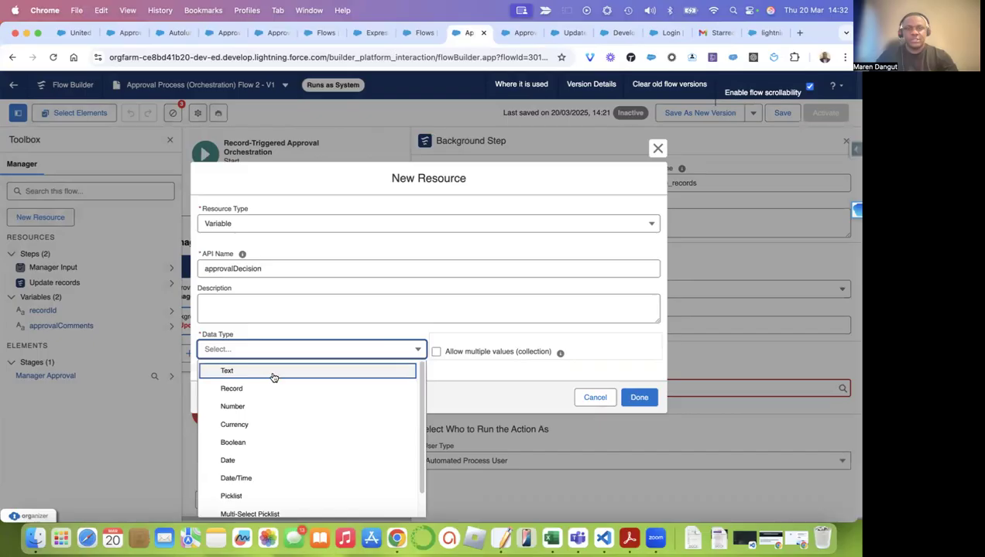
{"action": "left_click", "coordinate": [293, 371]}
{"action": "left_click", "coordinate": [257, 389]}
{"action": "left_click", "coordinate": [257, 400]}
{"action": "left_click", "coordinate": [637, 429]}
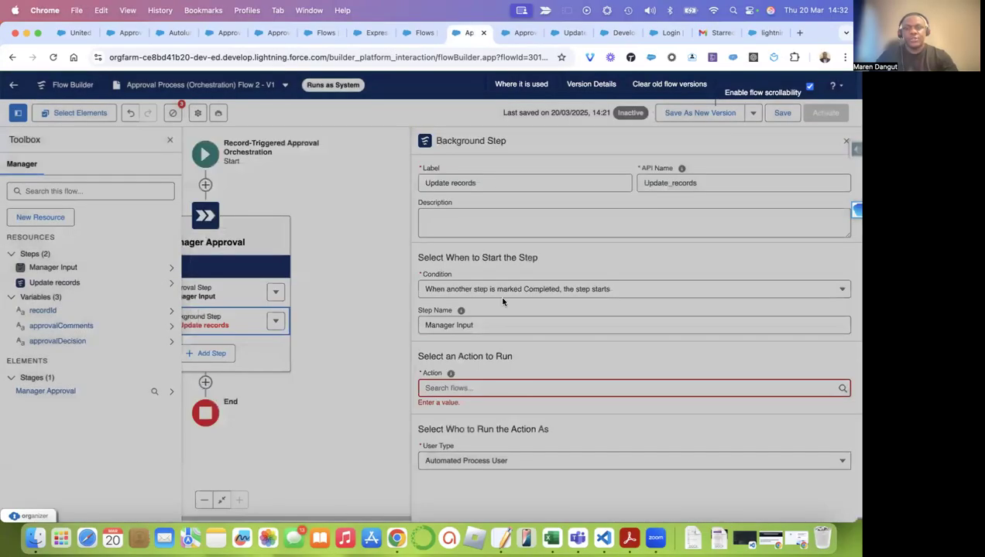
Step: Save the approval orchestration and return to the "Update opp after approval" flow
{"action": "left_click", "coordinate": [782, 112]}
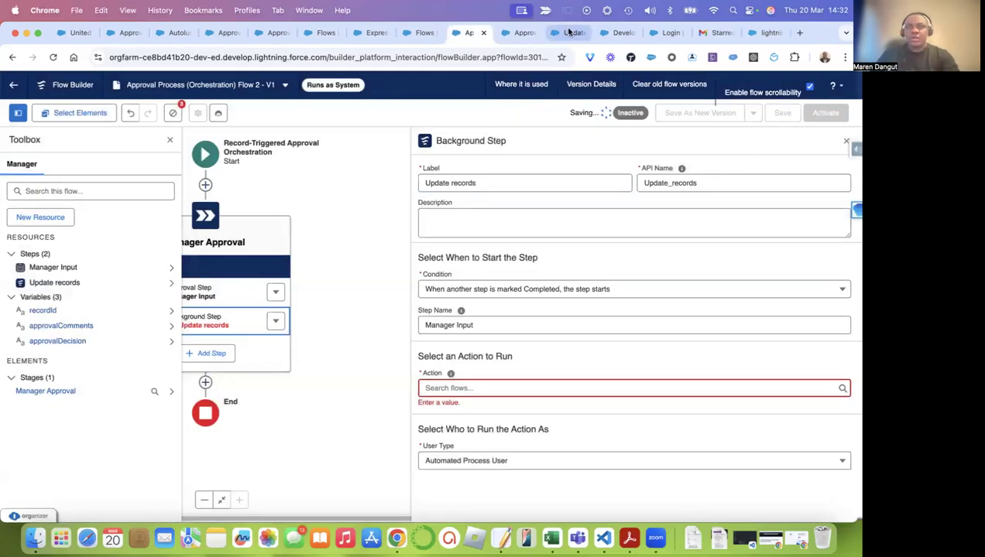
{"action": "left_click", "coordinate": [572, 33]}
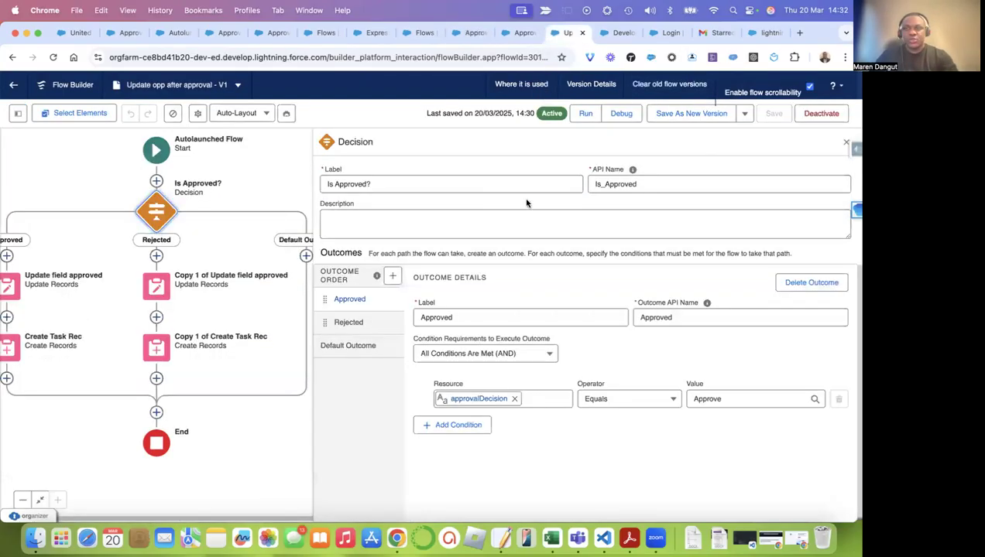
Step: Close the Is Approved? decision, copy the flow name "Update opp after approval", and return to the approval orchestration
{"action": "left_click", "coordinate": [844, 143]}
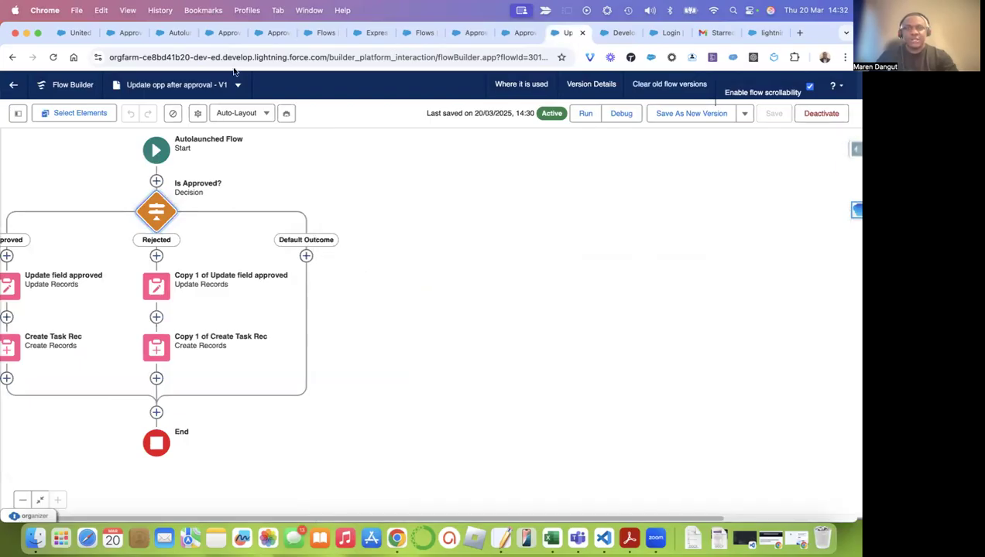
{"action": "left_click_drag", "start_coordinate": [123, 85], "coordinate": [213, 91]}
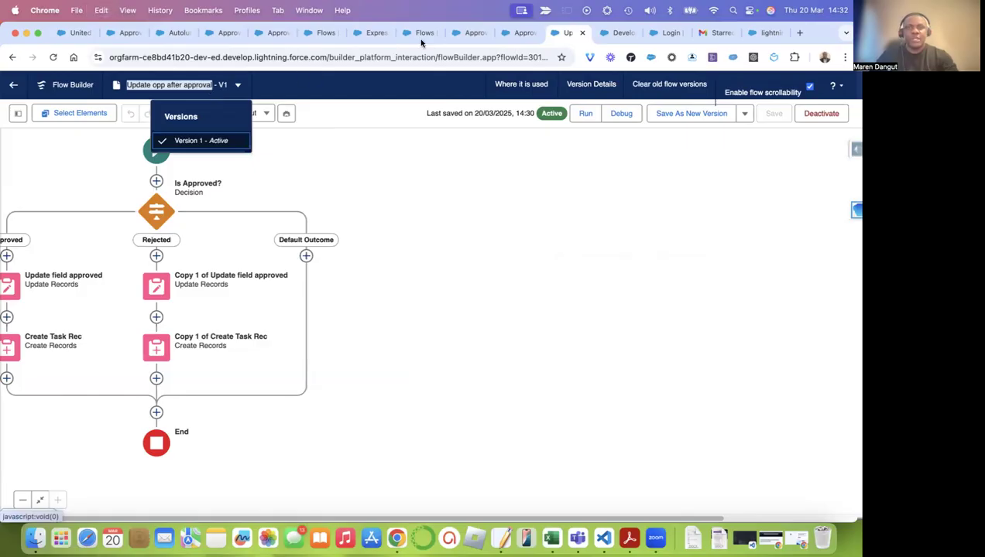
{"action": "left_click", "coordinate": [480, 36]}
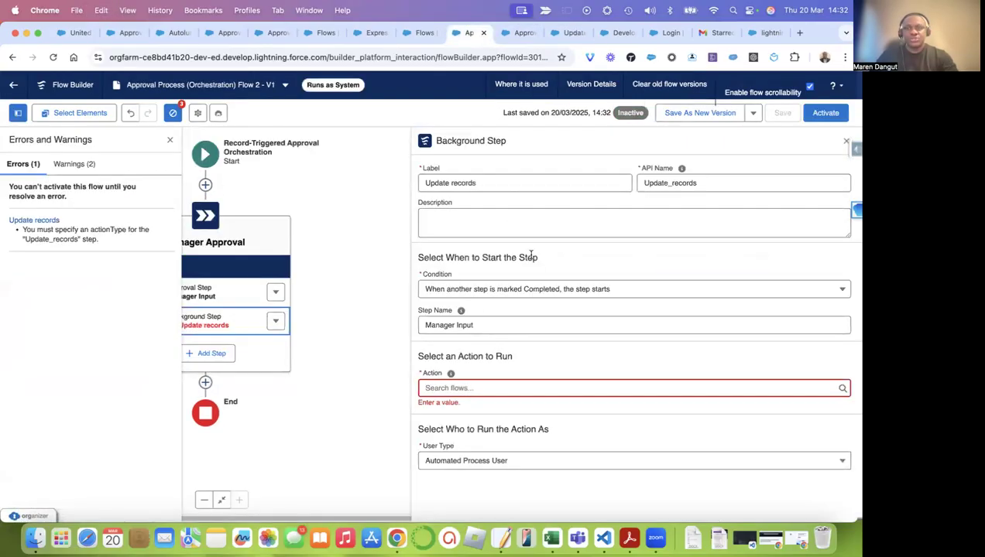
Step: Reload the orchestration, dismiss the Einstein assistant and error list, and reopen the Update records background step
{"action": "left_click", "coordinate": [53, 57]}
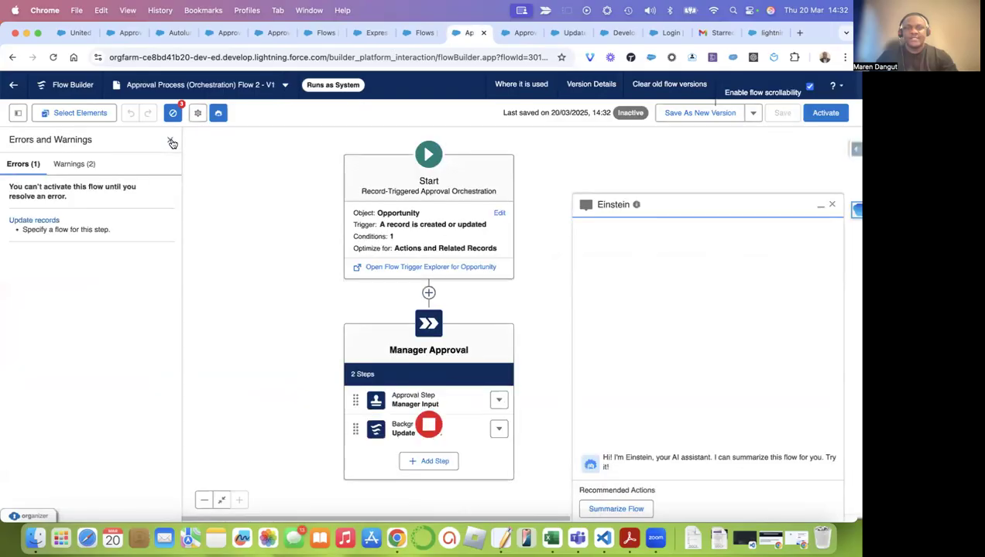
{"action": "left_click", "coordinate": [833, 204]}
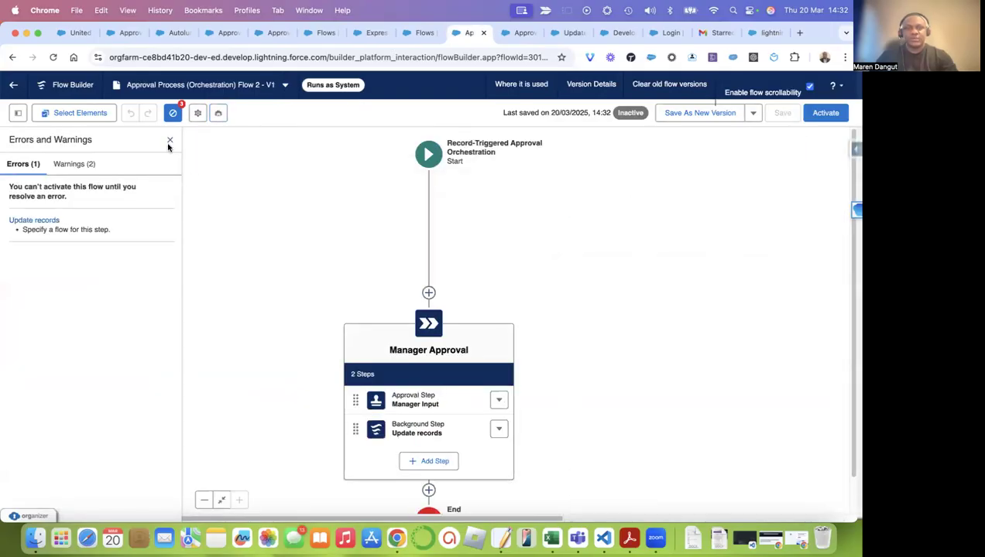
{"action": "left_click", "coordinate": [170, 145]}
{"action": "left_click", "coordinate": [408, 331]}
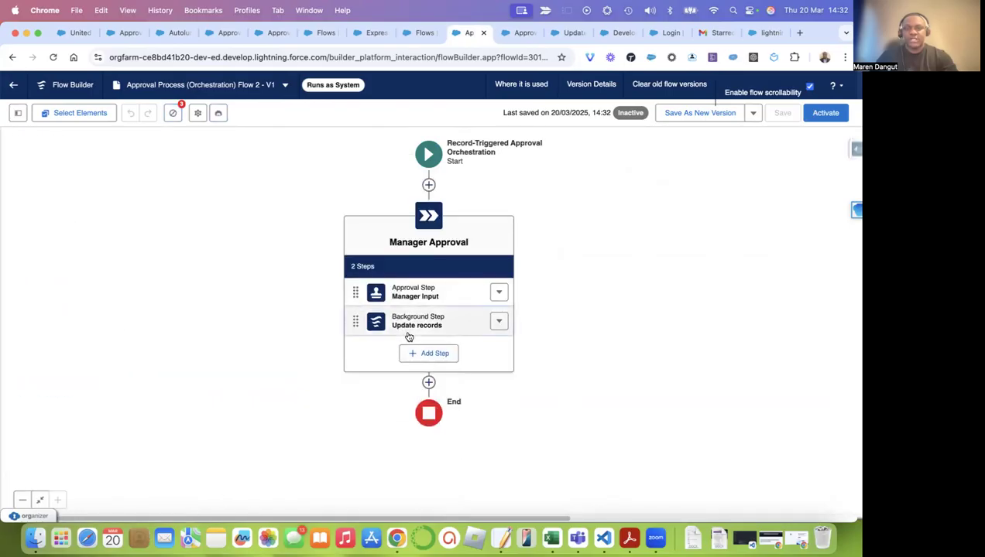
Step: Select the "Update opp after approval" flow as the action run by the Update records background step
{"action": "left_click", "coordinate": [487, 387]}
{"action": "type", "text": "Update opp after approval"}
{"action": "left_click", "coordinate": [479, 361]}
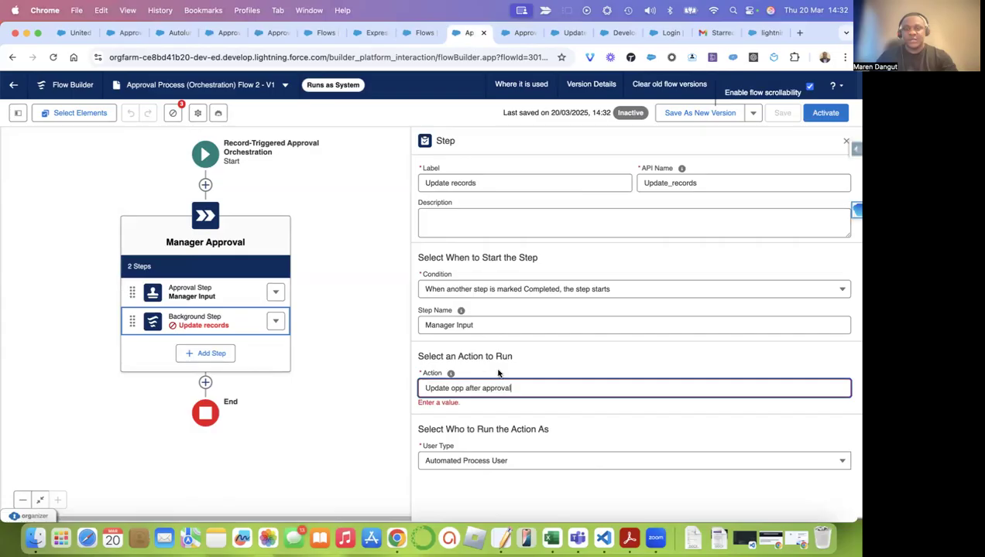
{"action": "scroll", "coordinate": [542, 306], "scroll_direction": "down", "scroll_amount": 3}
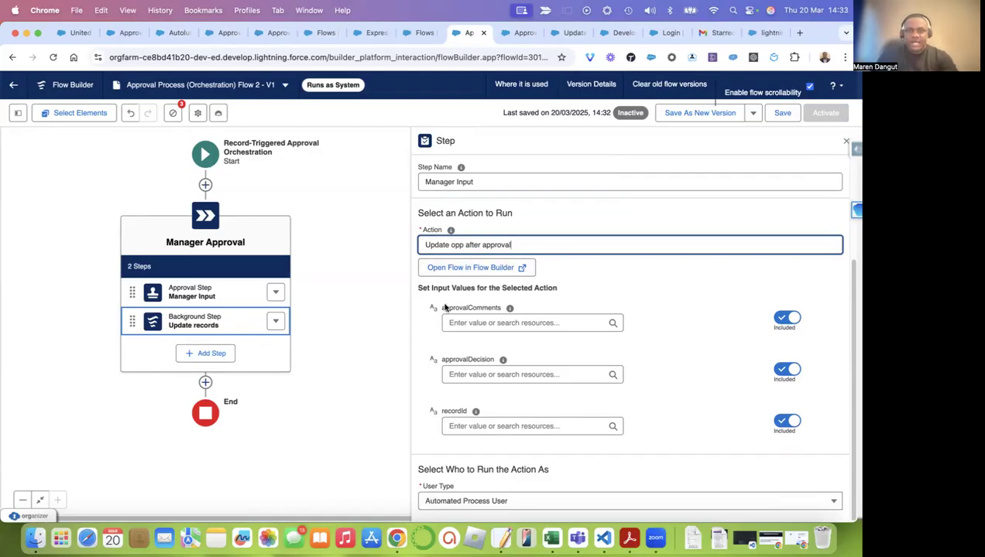
{"action": "mouse_move", "coordinate": [448, 223]}
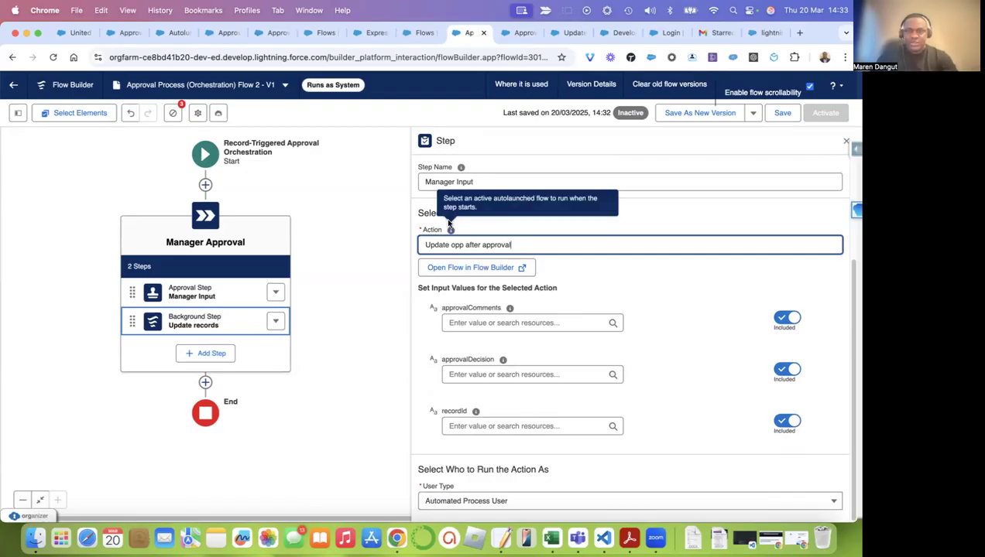
{"action": "scroll", "coordinate": [468, 233], "scroll_direction": "up", "scroll_amount": 3}
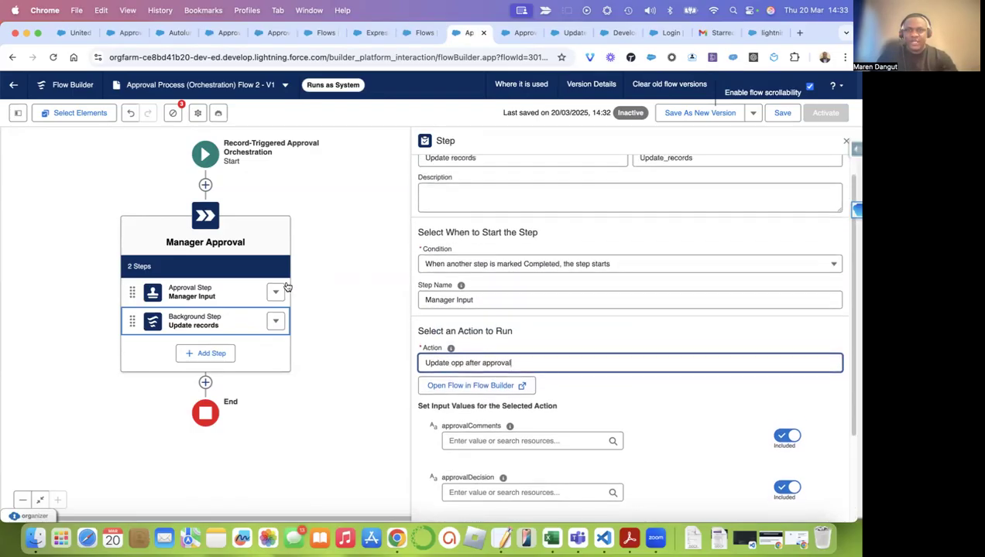
{"action": "scroll", "coordinate": [527, 305], "scroll_direction": "down", "scroll_amount": 3}
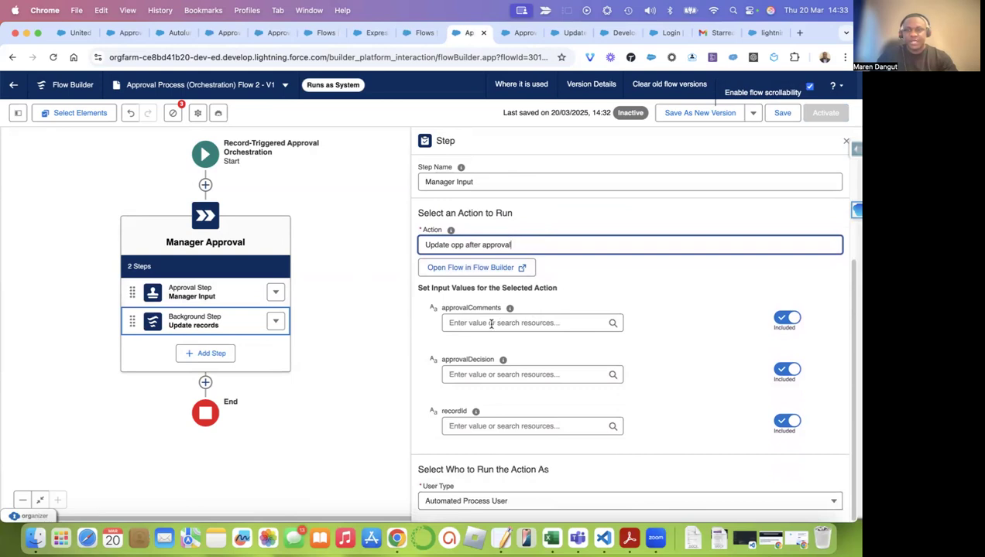
Step: Map the approvalComments input to the approvalComments output of the Manager Input step in the Manager Approval stage
{"action": "left_click", "coordinate": [491, 323]}
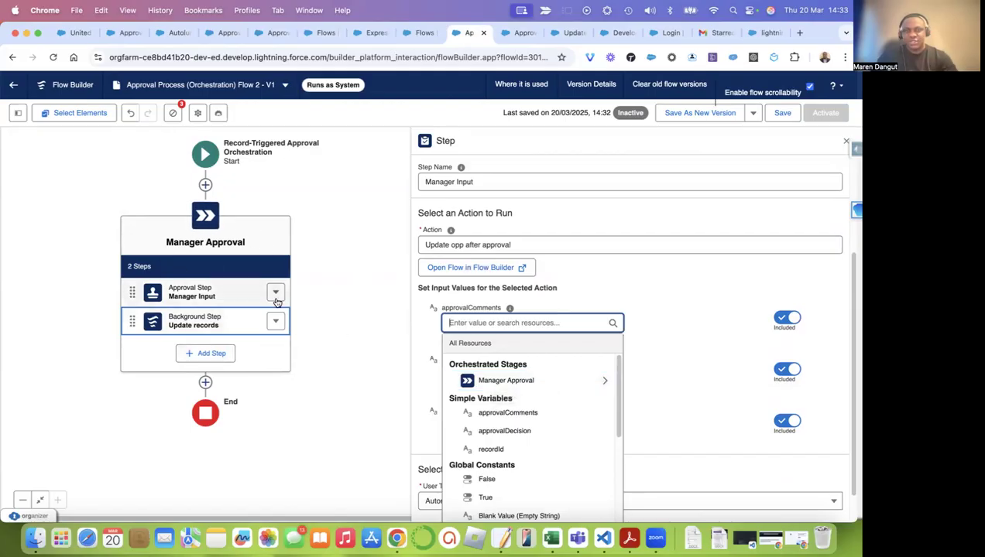
{"action": "left_click", "coordinate": [468, 380]}
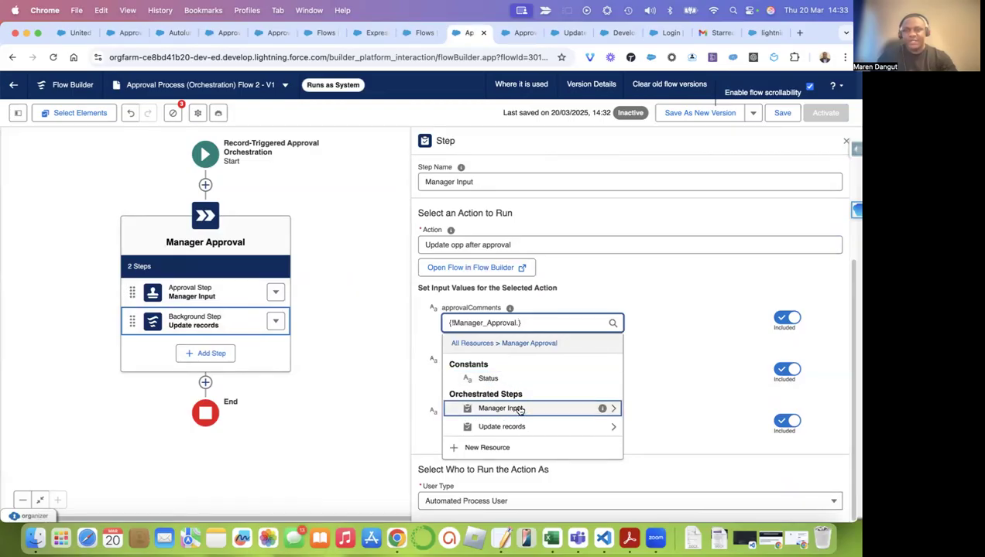
{"action": "left_click", "coordinate": [520, 410]}
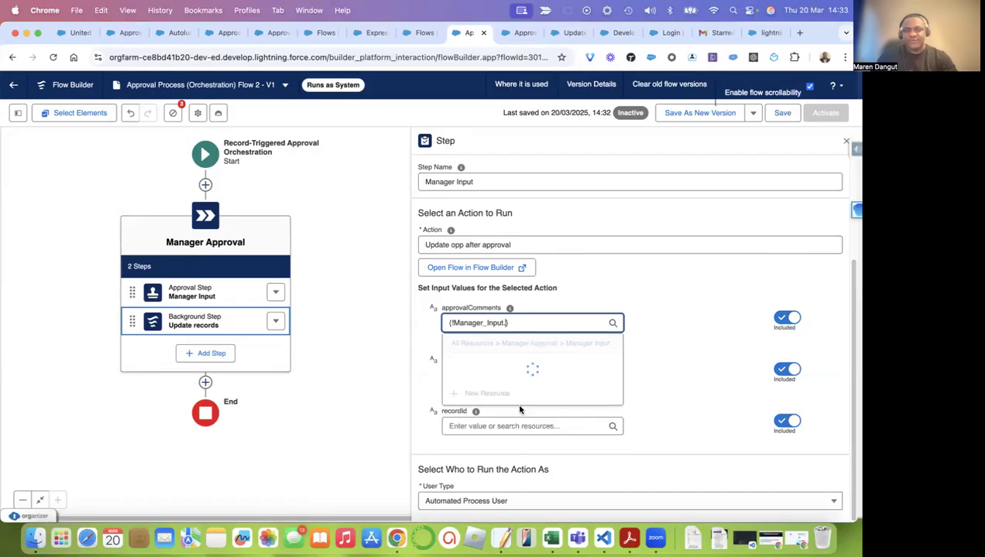
{"action": "left_click", "coordinate": [510, 368]}
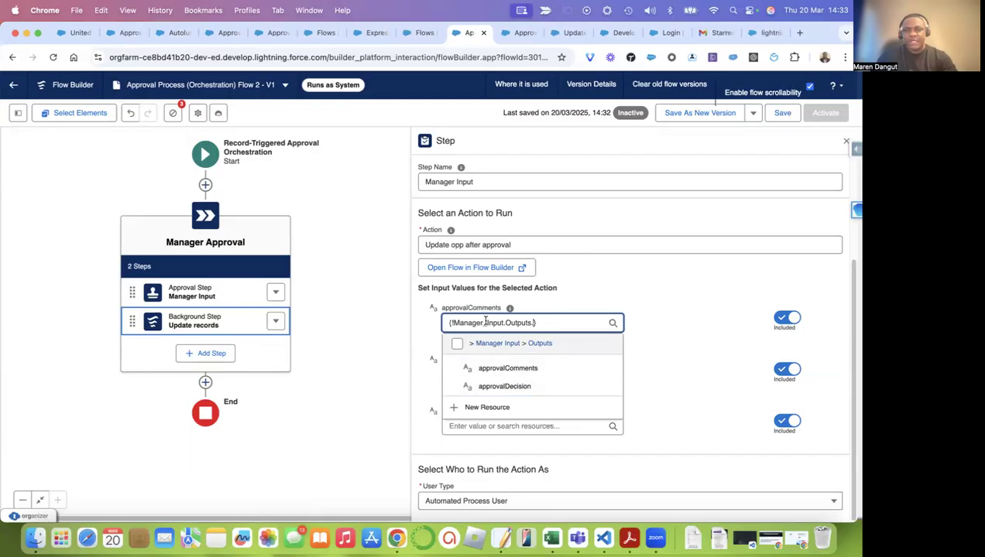
{"action": "left_click", "coordinate": [524, 369]}
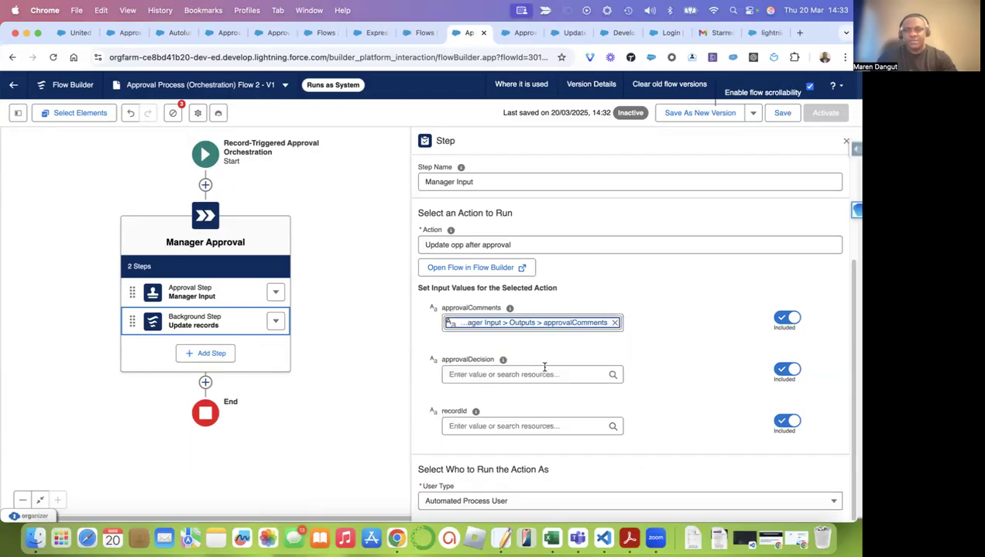
Step: Map the approvalDecision input to the approvalDecision output of the Manager Input step in the Manager Approval stage
{"action": "left_click", "coordinate": [502, 374]}
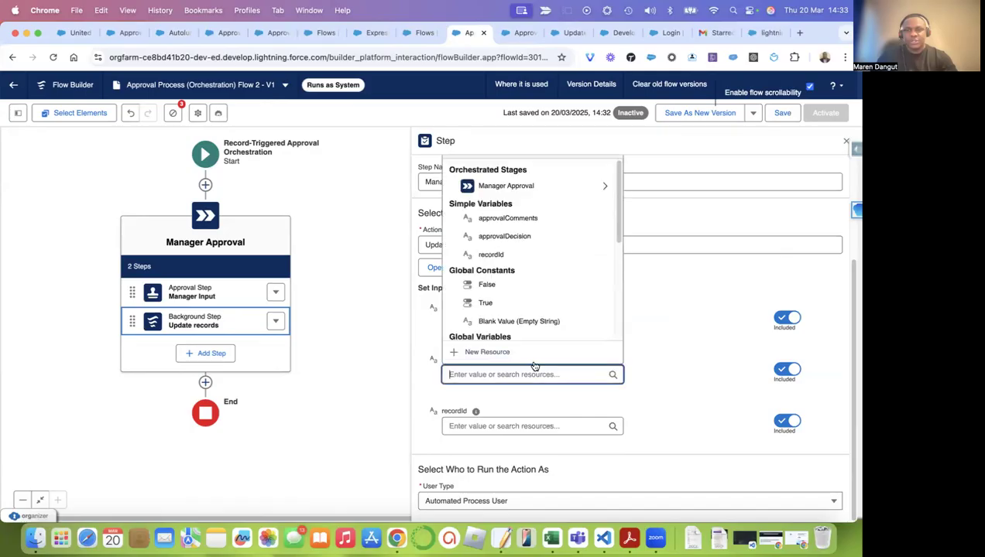
{"action": "left_click", "coordinate": [507, 188]}
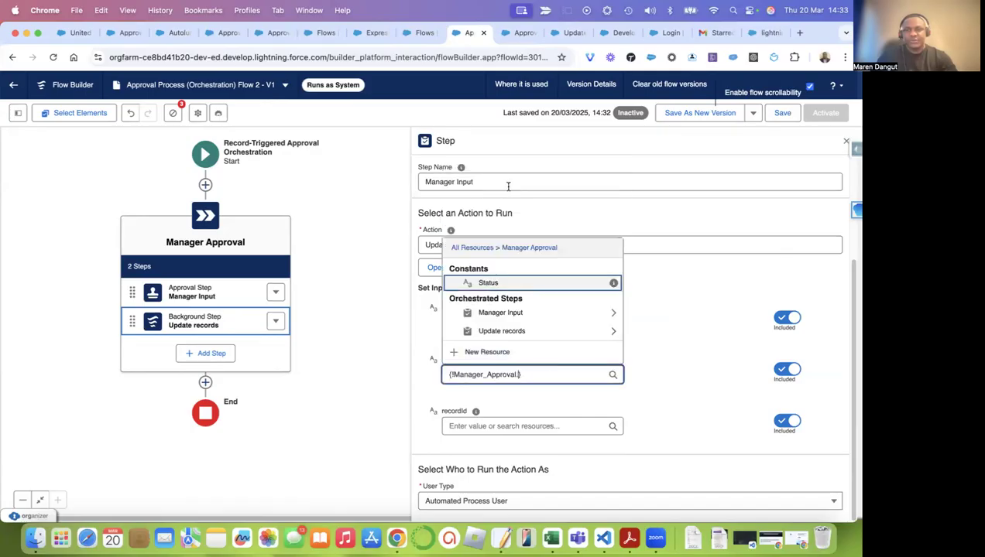
{"action": "left_click", "coordinate": [500, 313]}
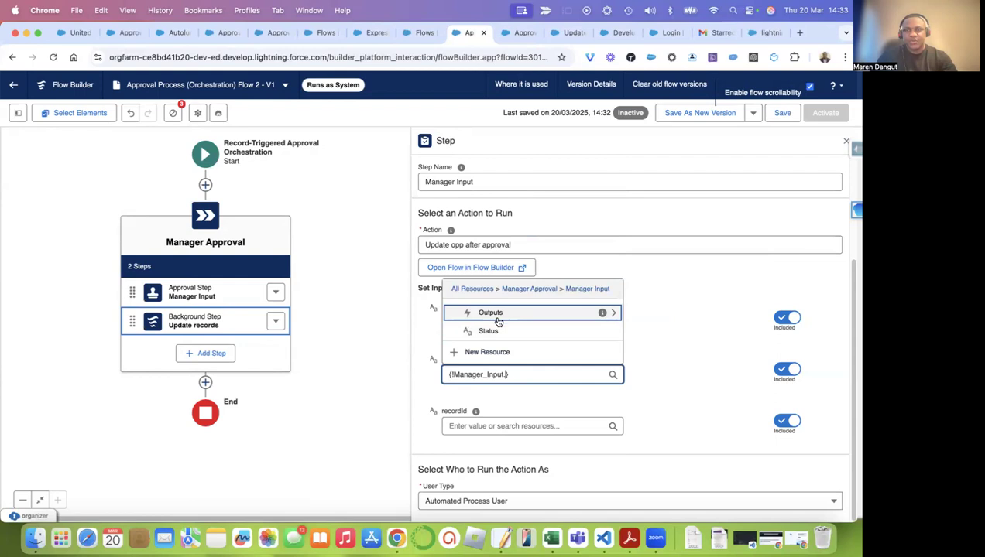
{"action": "left_click", "coordinate": [497, 314]}
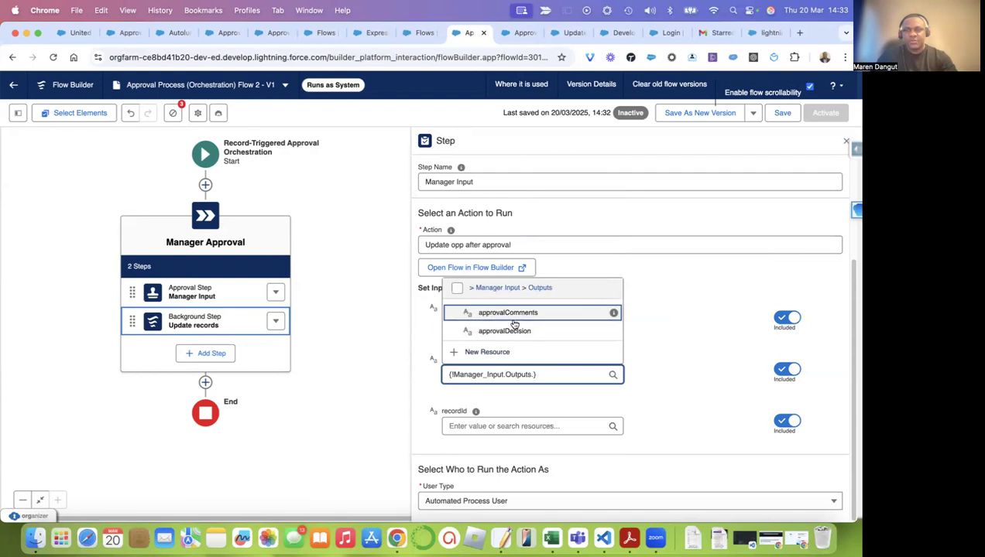
{"action": "left_click", "coordinate": [512, 329]}
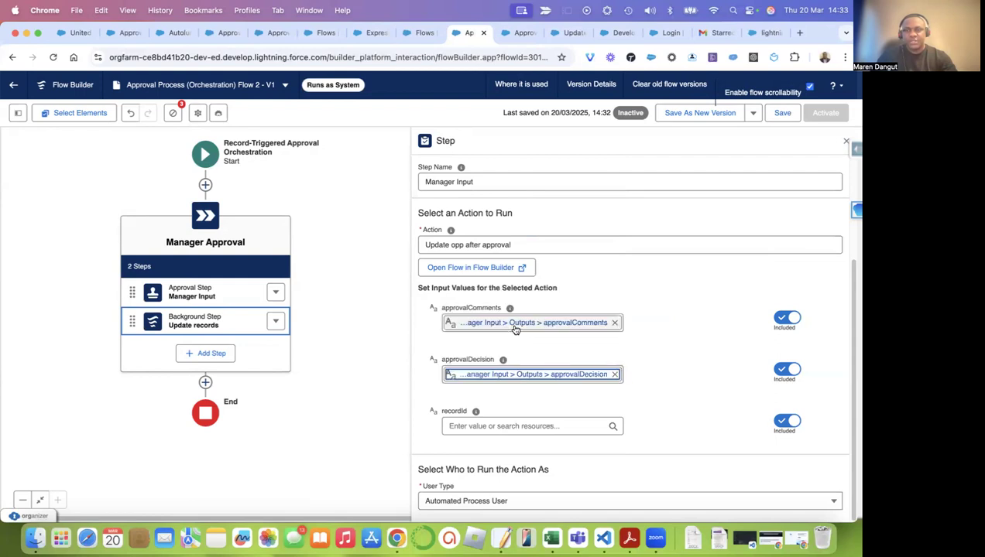
Step: Map the recordId input to the Opportunity ID of the Triggering Opportunity
{"action": "left_click", "coordinate": [539, 426]}
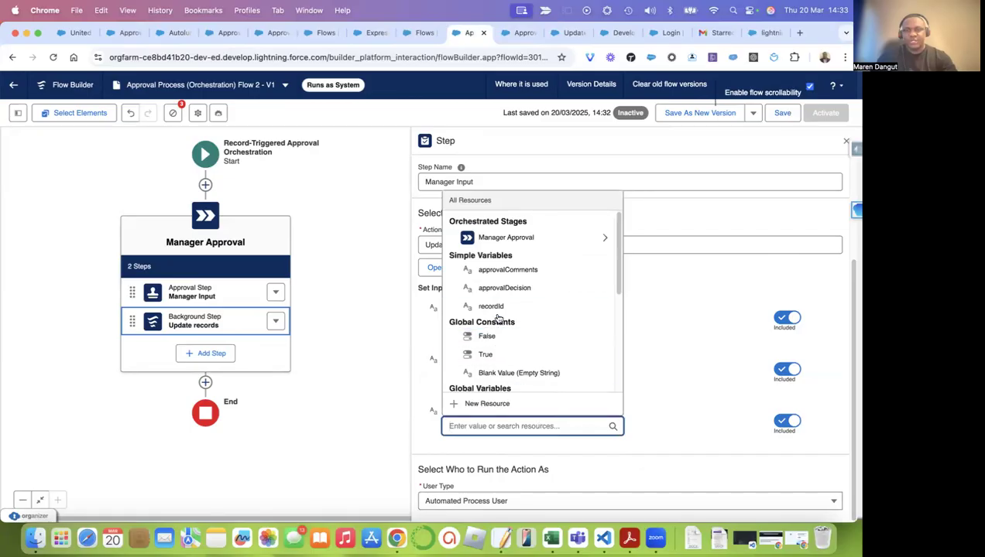
{"action": "type", "text": "re"}
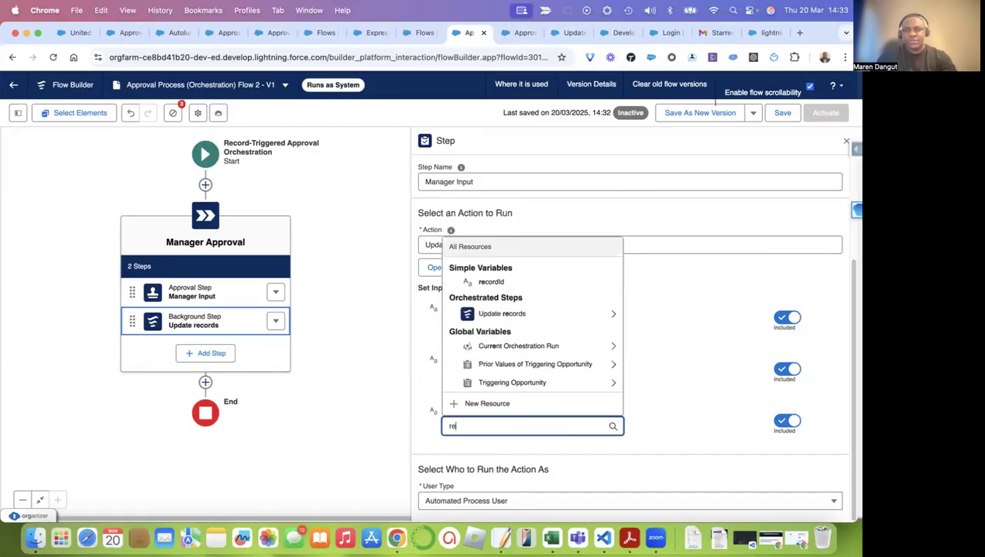
{"action": "left_click", "coordinate": [519, 382]}
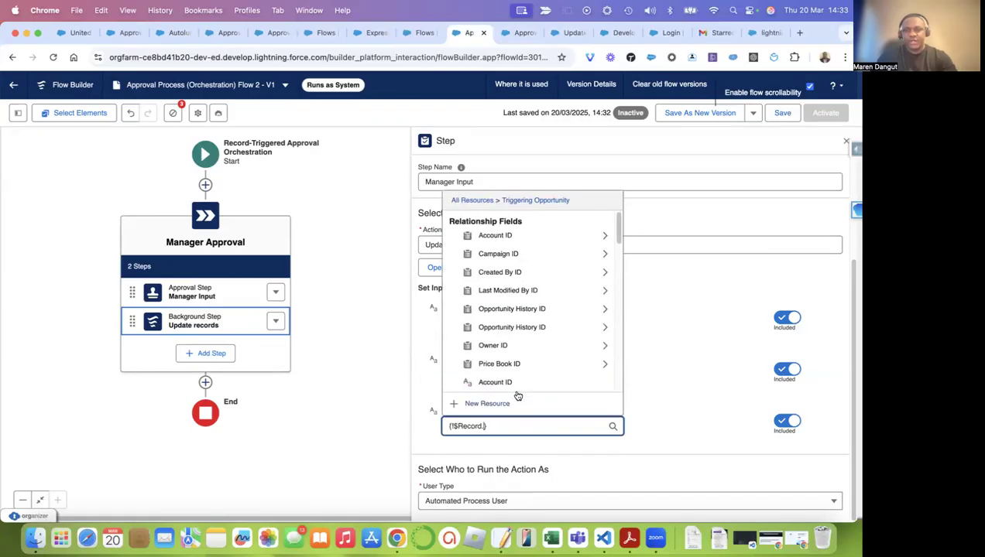
{"action": "scroll", "coordinate": [518, 379], "scroll_direction": "down", "scroll_amount": 10}
{"action": "scroll", "coordinate": [516, 343], "scroll_direction": "down", "scroll_amount": 5}
{"action": "type", "text": "id"}
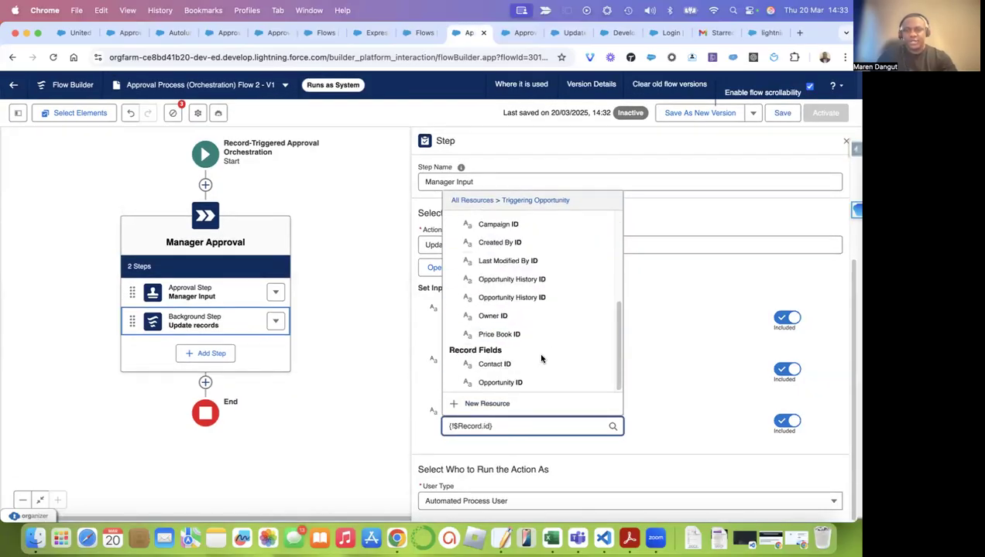
{"action": "left_click", "coordinate": [527, 382]}
{"action": "left_click", "coordinate": [708, 435]}
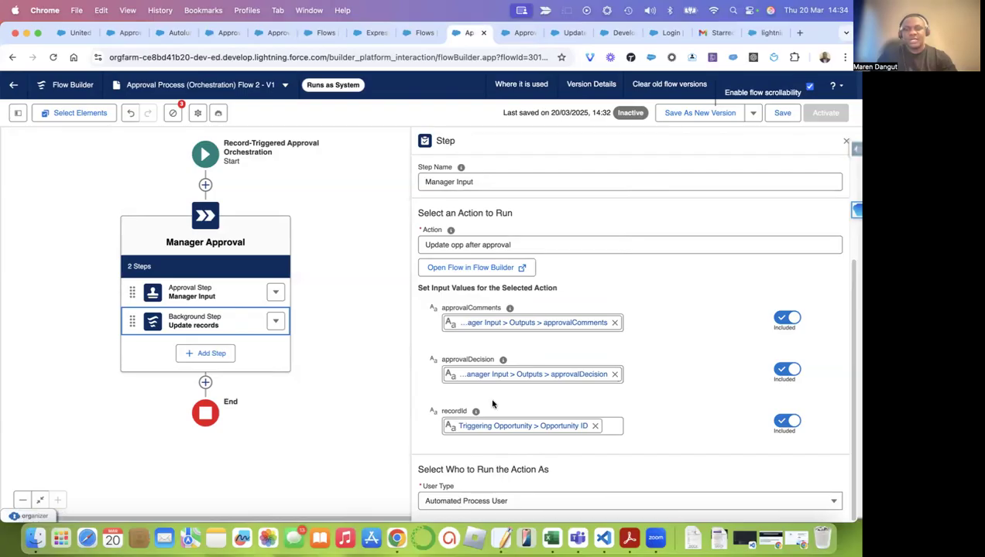
Step: Save the approval orchestration, dismiss its warnings, and activate it
{"action": "scroll", "coordinate": [606, 343], "scroll_direction": "up", "scroll_amount": 1}
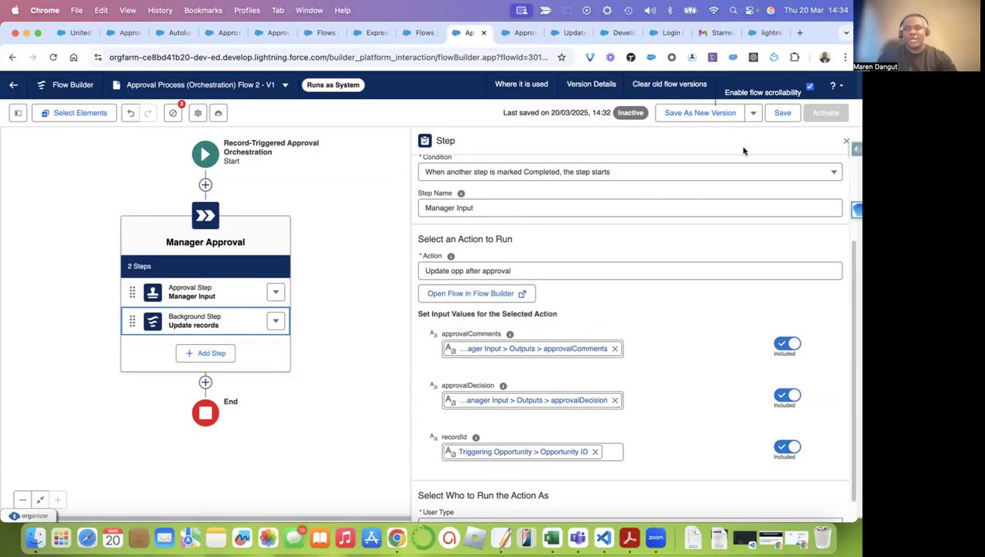
{"action": "left_click", "coordinate": [781, 113]}
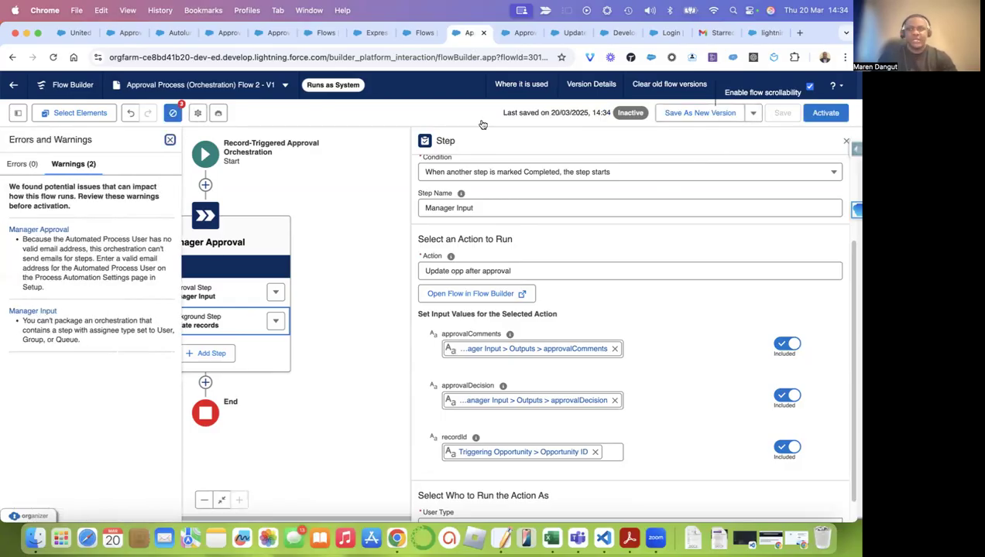
{"action": "left_click", "coordinate": [170, 140]}
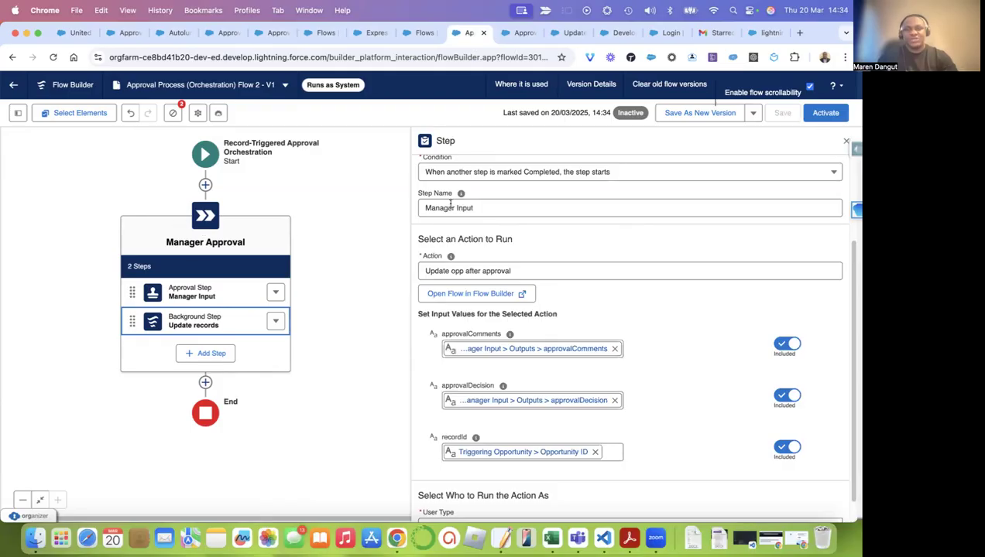
{"action": "left_click", "coordinate": [822, 114]}
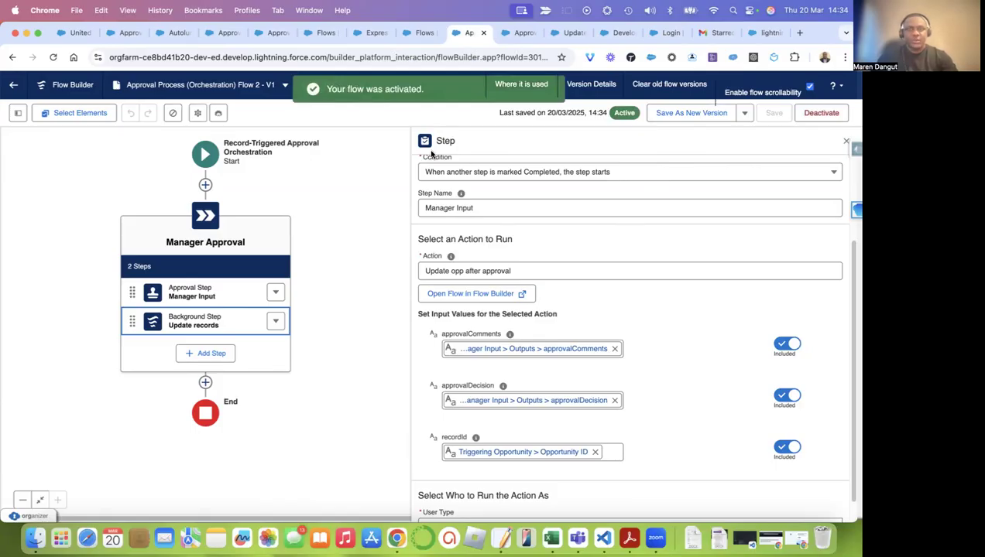
Step: Switch to the Express Logistics SLA opportunity, reload the record, and show its detail fields
{"action": "left_click", "coordinate": [418, 33]}
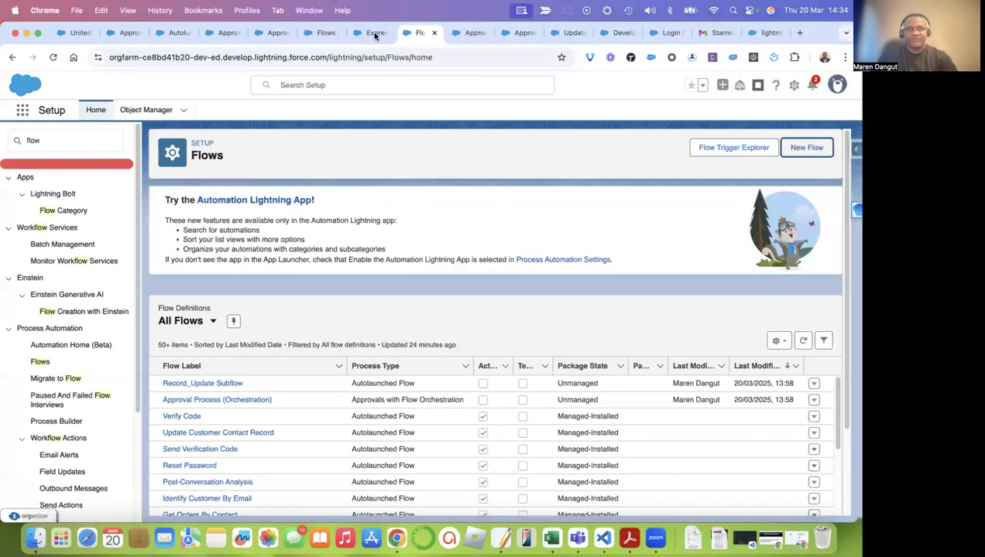
{"action": "left_click", "coordinate": [375, 34]}
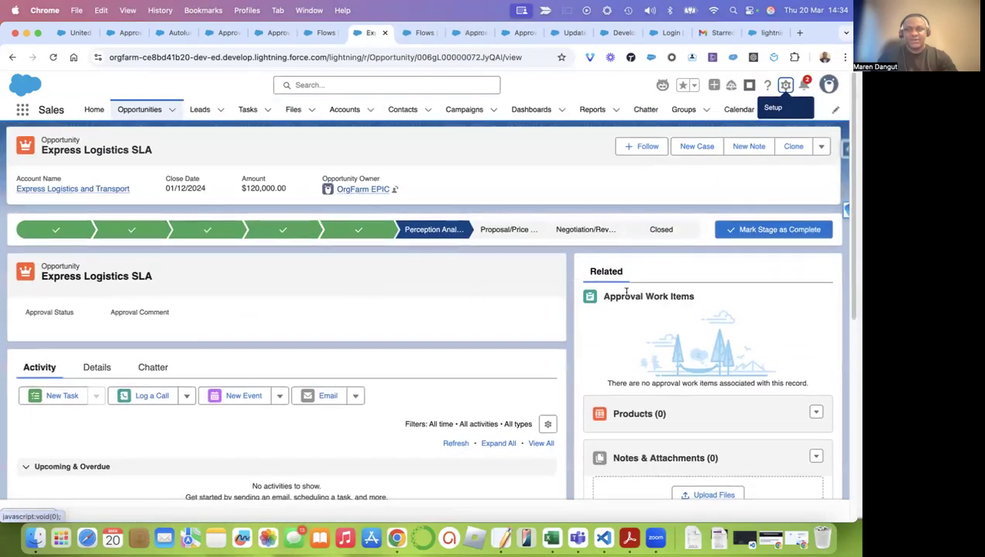
{"action": "left_click", "coordinate": [51, 58]}
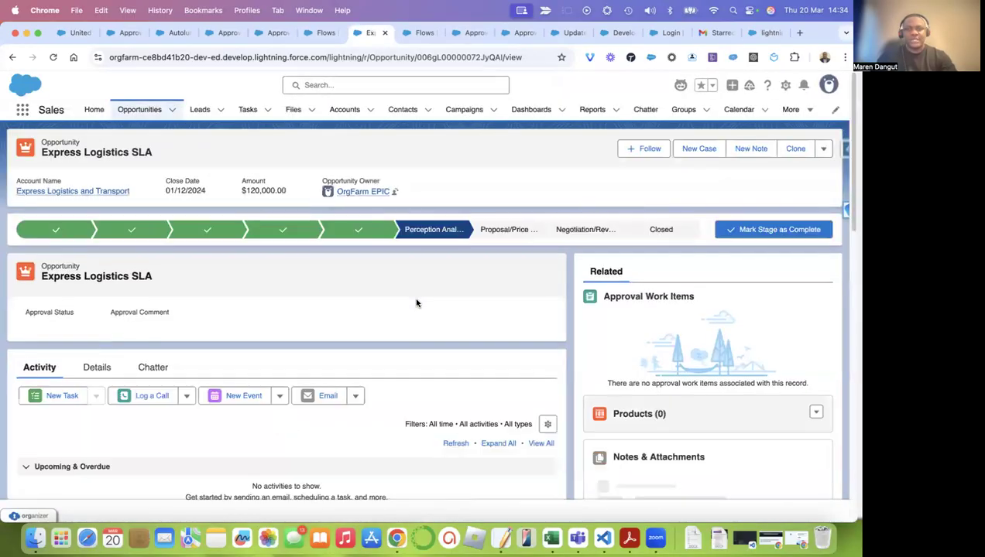
{"action": "scroll", "coordinate": [400, 383], "scroll_direction": "down", "scroll_amount": 1}
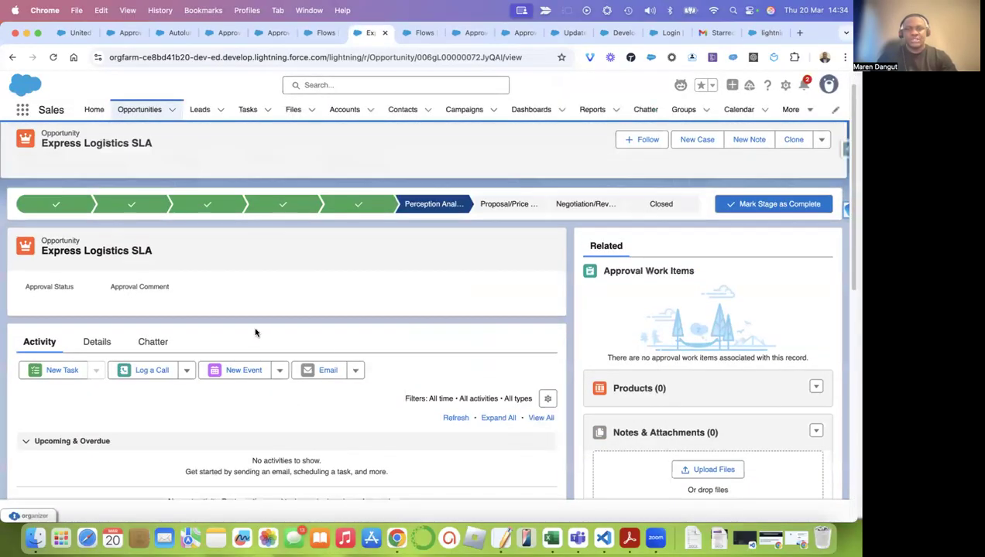
{"action": "left_click", "coordinate": [96, 342]}
{"action": "scroll", "coordinate": [519, 325], "scroll_direction": "down", "scroll_amount": 5}
{"action": "scroll", "coordinate": [475, 333], "scroll_direction": "up", "scroll_amount": 2}
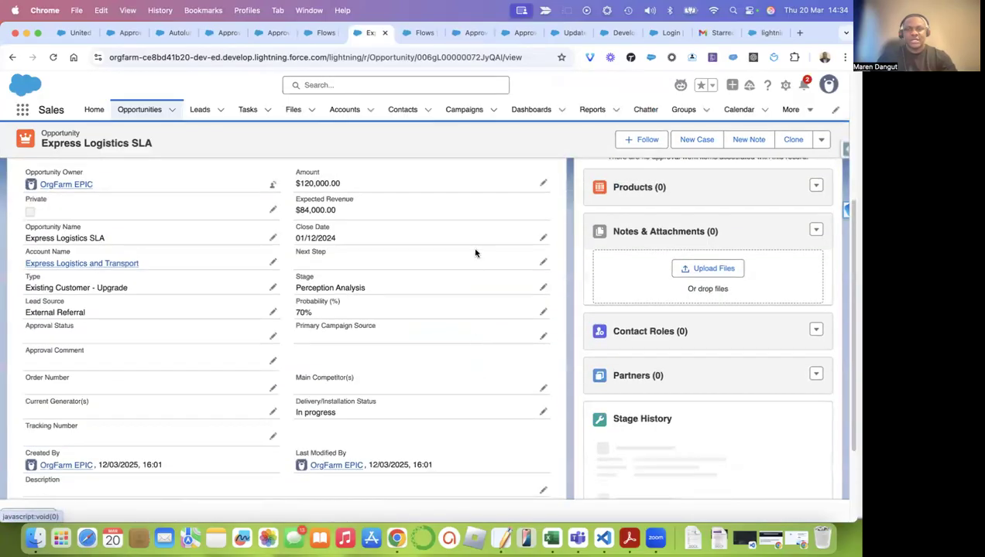
Step: Set the Amount of the Express Logistics SLA opportunity to 130000 and save the record
{"action": "scroll", "coordinate": [551, 224], "scroll_direction": "up", "scroll_amount": 2}
{"action": "left_click", "coordinate": [543, 224]}
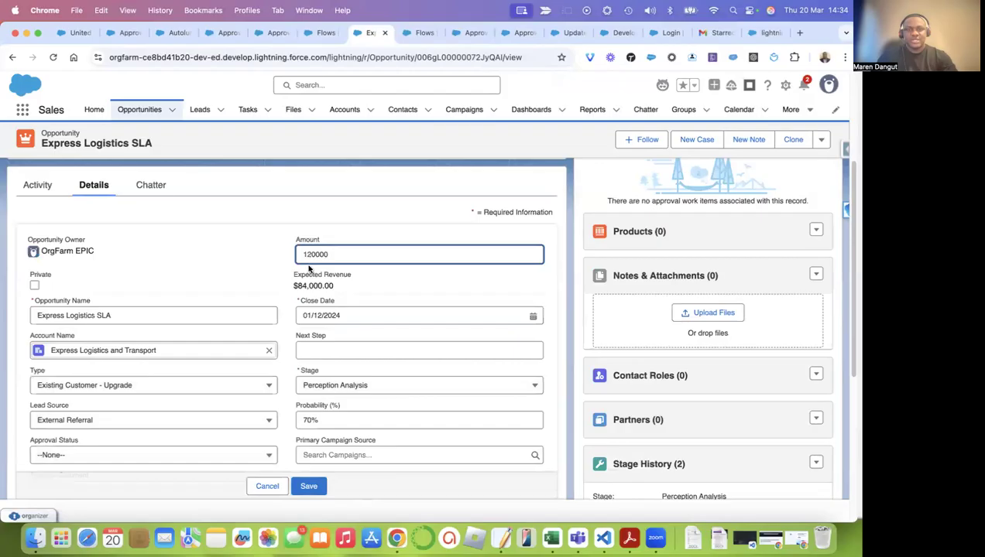
{"action": "left_click_drag", "start_coordinate": [313, 252], "coordinate": [286, 257]}
{"action": "key", "text": "BackSpace"}
{"action": "type", "text": "3"}
{"action": "left_click", "coordinate": [309, 486]}
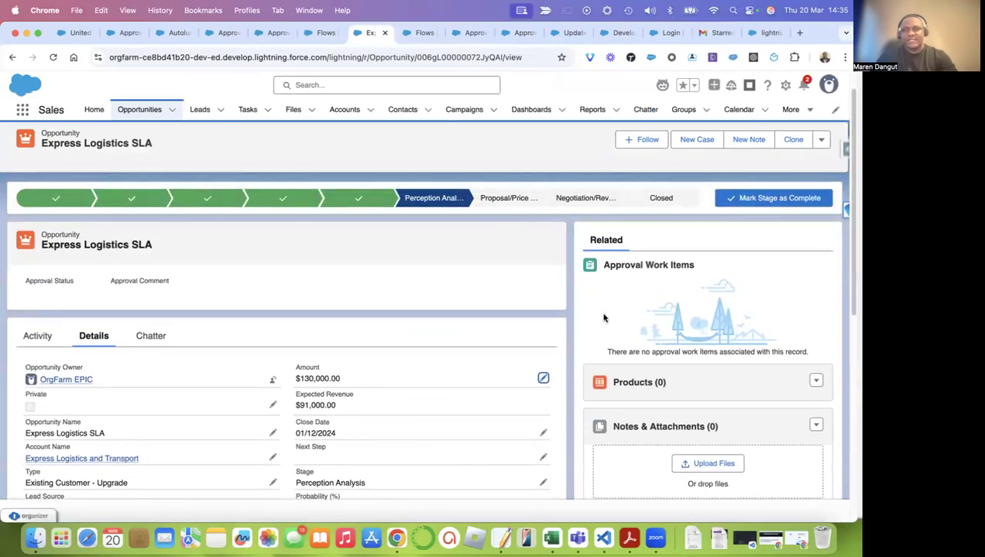
Step: Reload the opportunity and examine its Approval Work Items columns and the Manager Input work guide
{"action": "scroll", "coordinate": [603, 318], "scroll_direction": "down", "scroll_amount": 3}
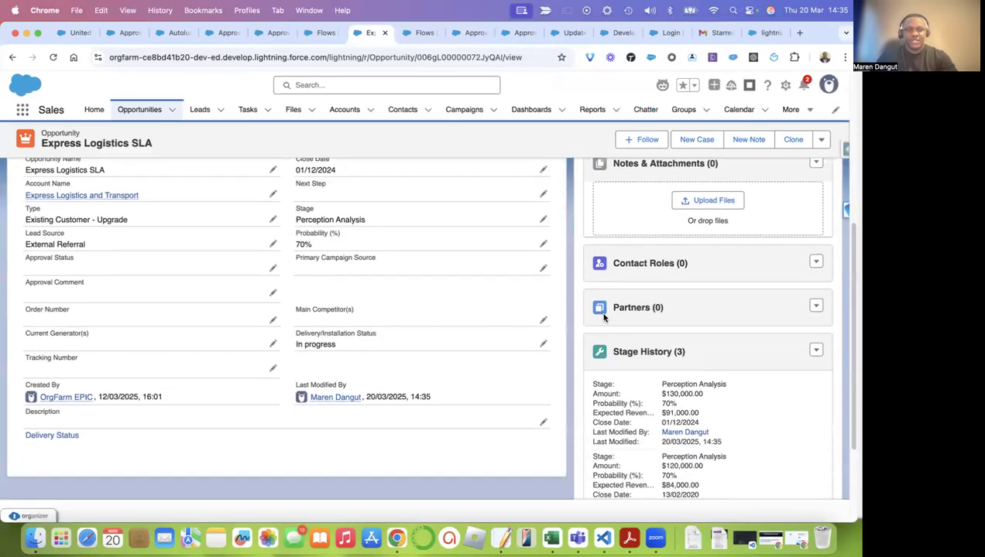
{"action": "scroll", "coordinate": [688, 241], "scroll_direction": "up", "scroll_amount": 5}
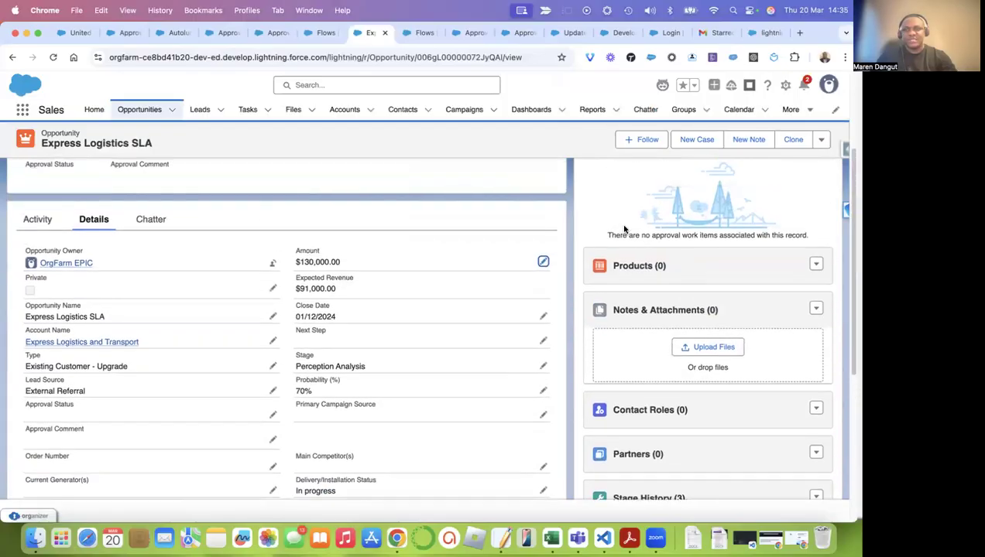
{"action": "left_click_drag", "start_coordinate": [603, 228], "coordinate": [679, 232]}
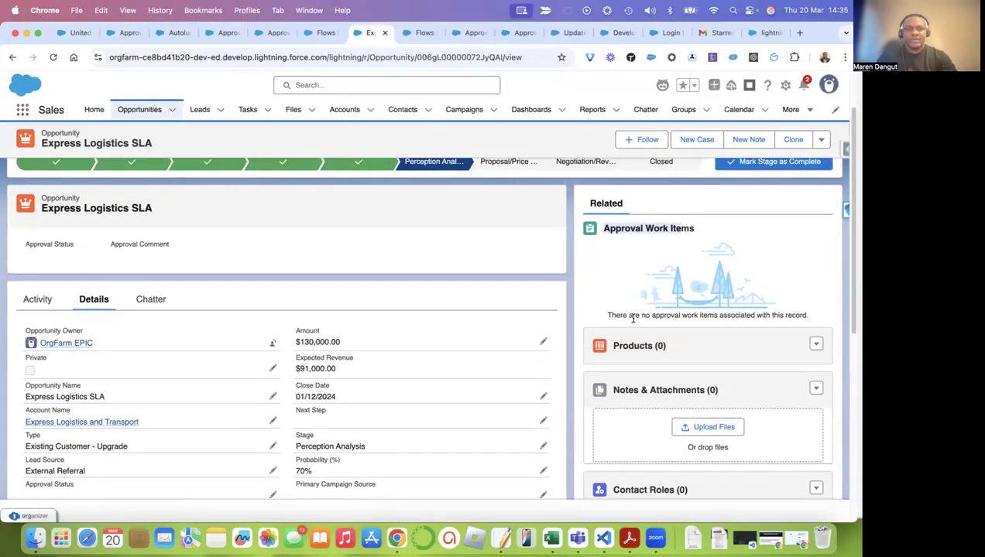
{"action": "left_click", "coordinate": [53, 58]}
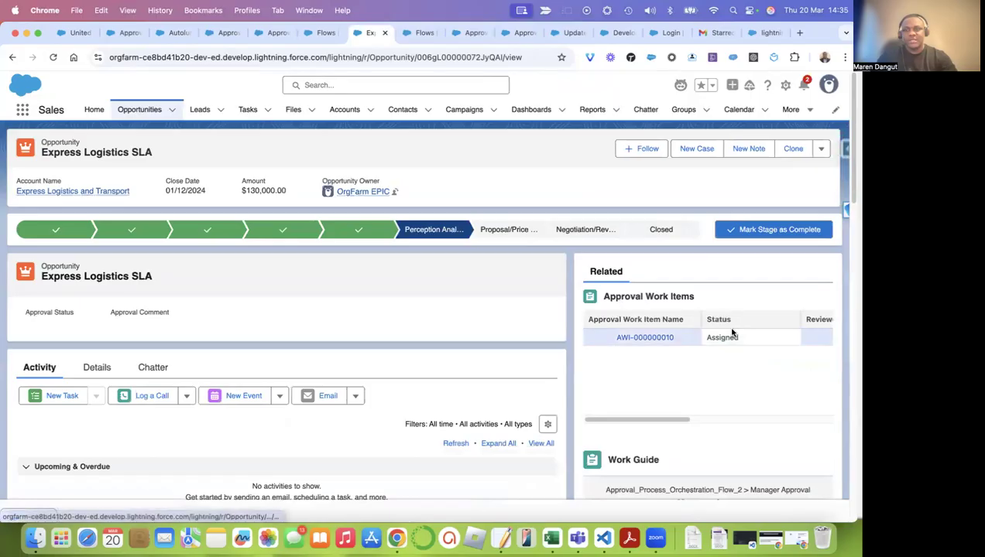
{"action": "scroll", "coordinate": [732, 332], "scroll_direction": "right", "scroll_amount": 1}
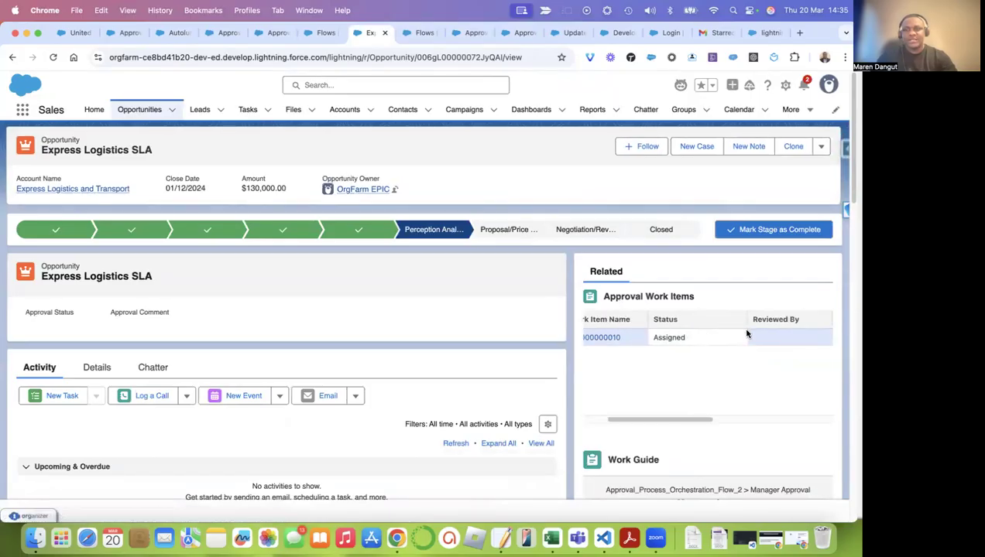
{"action": "scroll", "coordinate": [747, 334], "scroll_direction": "right", "scroll_amount": 3}
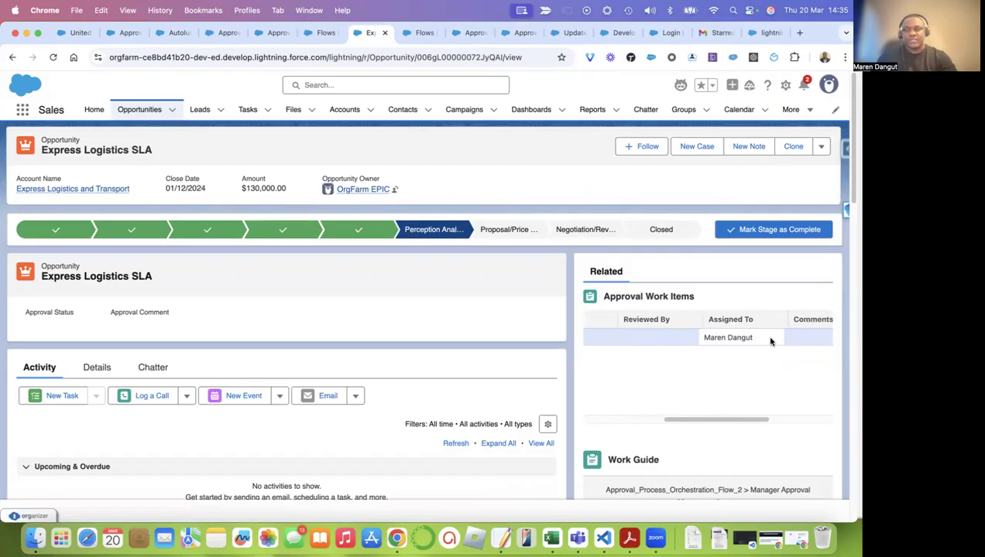
{"action": "scroll", "coordinate": [769, 341], "scroll_direction": "right", "scroll_amount": 1}
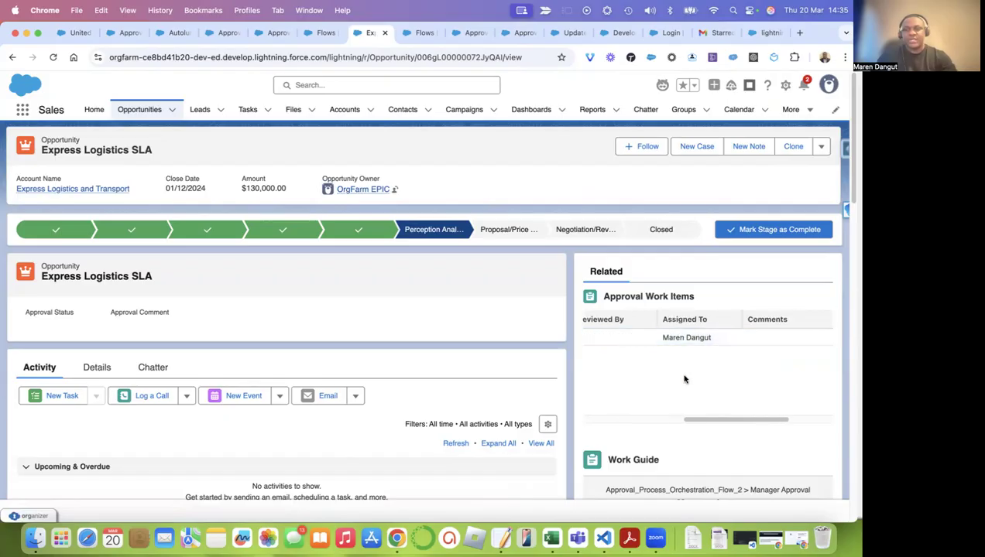
{"action": "scroll", "coordinate": [684, 380], "scroll_direction": "down", "scroll_amount": 4}
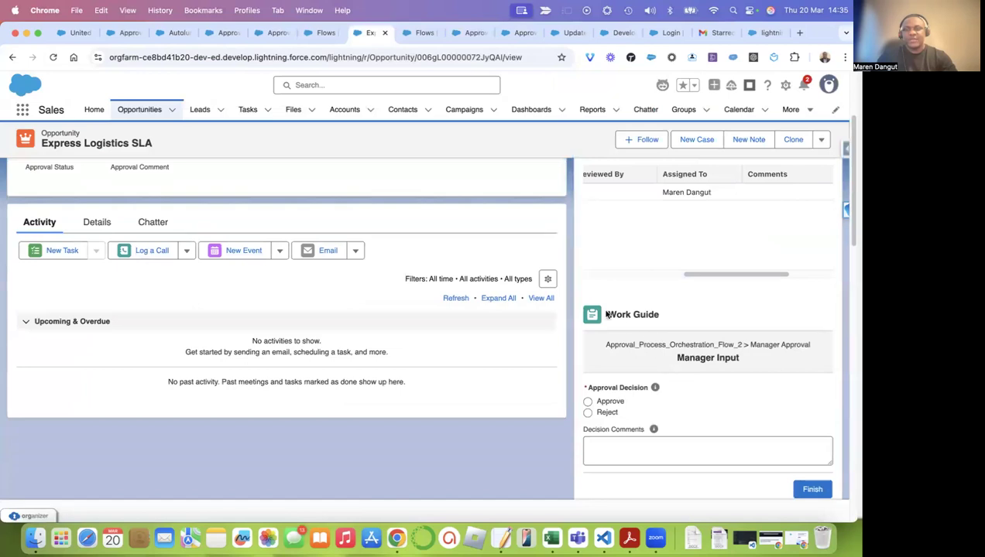
{"action": "left_click_drag", "start_coordinate": [610, 314], "coordinate": [673, 315]}
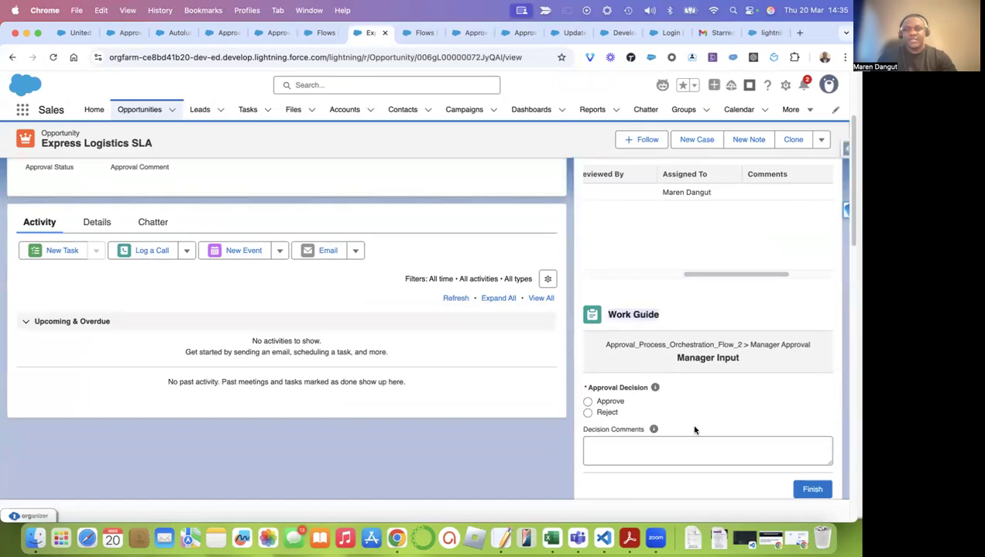
Step: Approve the Manager Input work item with the comment "I have approved the record go ahead normally" and submit the decision
{"action": "scroll", "coordinate": [694, 430], "scroll_direction": "down", "scroll_amount": 2}
{"action": "left_click", "coordinate": [587, 321]}
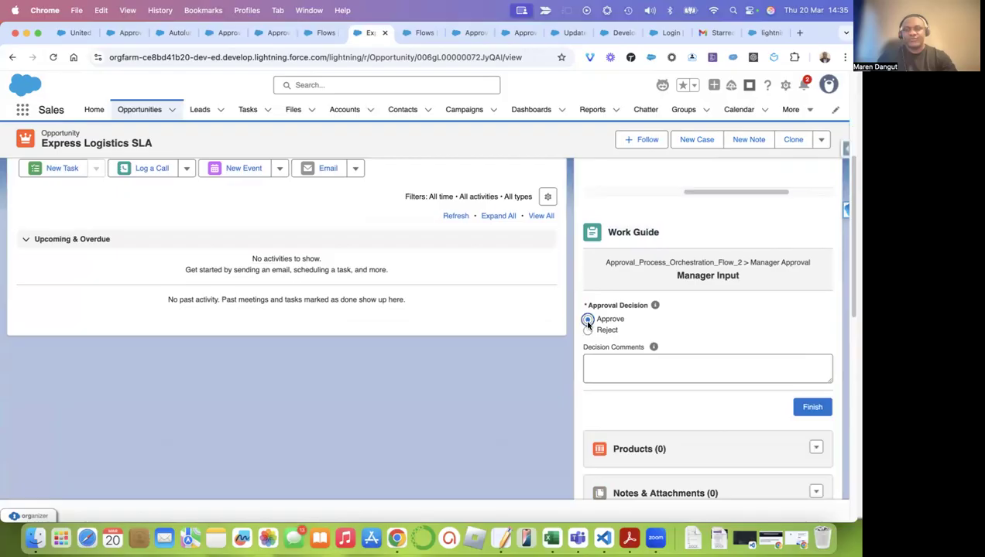
{"action": "left_click", "coordinate": [608, 361]}
{"action": "type", "text": "I ahve approved the record go ahead normally"}
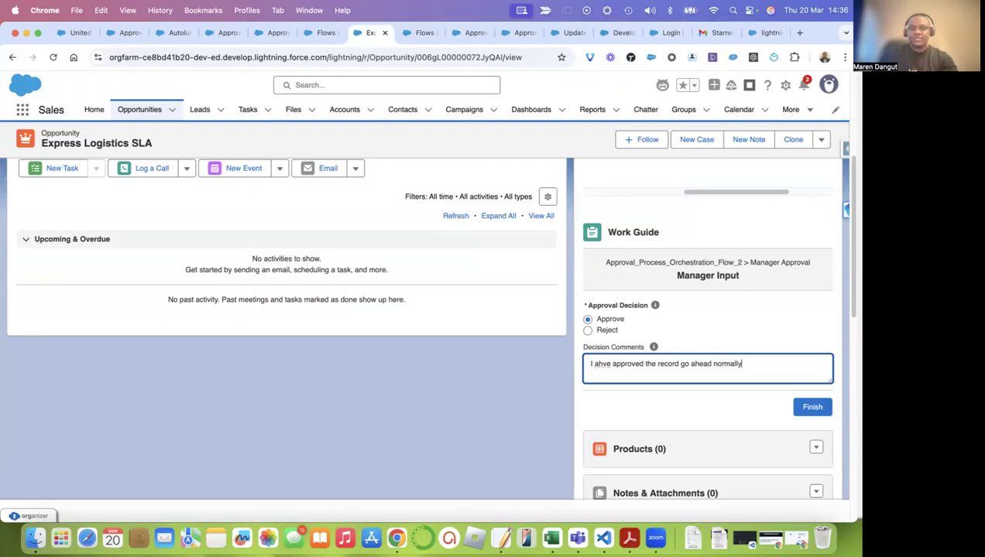
{"action": "right_click", "coordinate": [600, 367]}
{"action": "left_click", "coordinate": [621, 212]}
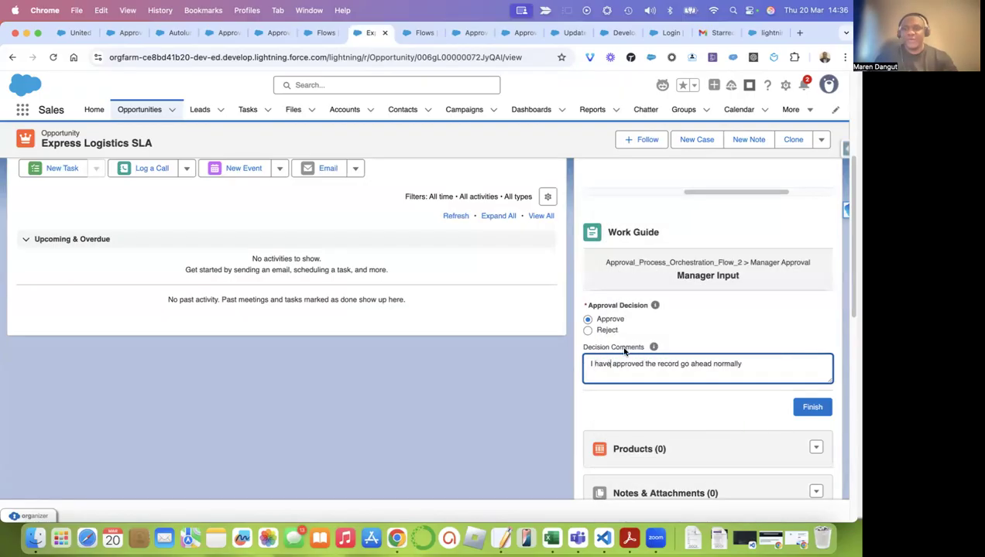
{"action": "left_click", "coordinate": [814, 408]}
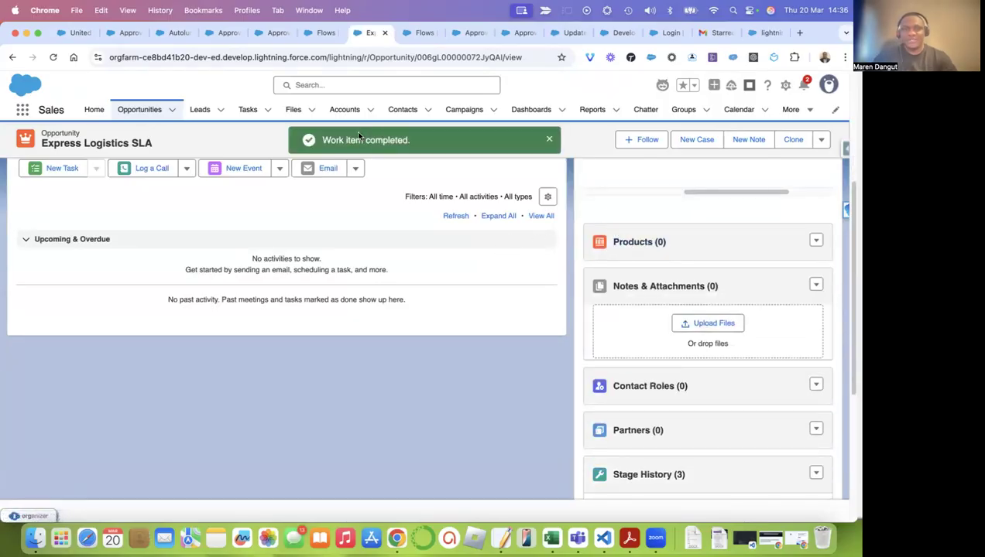
Step: Reload the opportunity and check its Approval Status, Approval Comment, automatically created task and approval work items
{"action": "scroll", "coordinate": [681, 286], "scroll_direction": "up", "scroll_amount": 3}
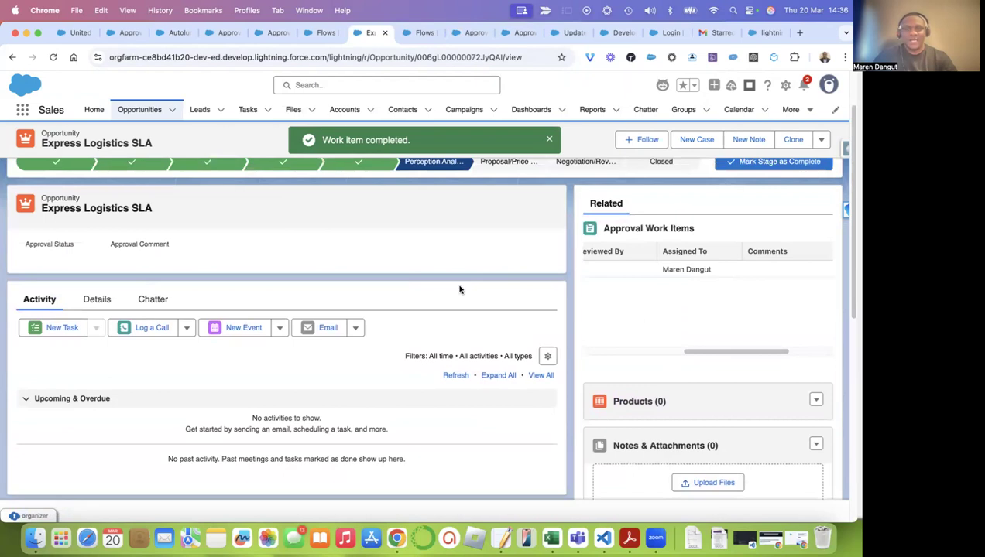
{"action": "scroll", "coordinate": [459, 289], "scroll_direction": "up", "scroll_amount": 2}
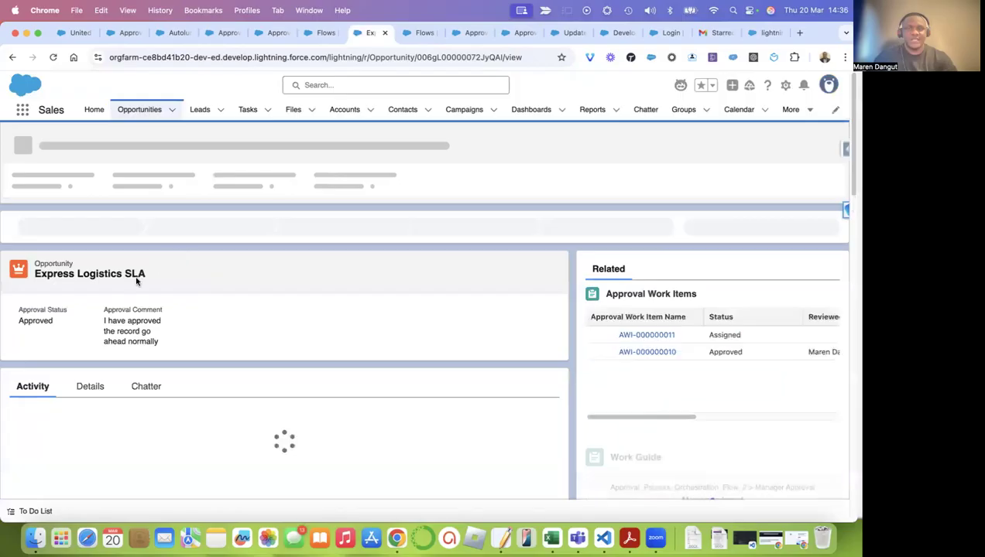
{"action": "left_click_drag", "start_coordinate": [35, 310], "coordinate": [167, 351]}
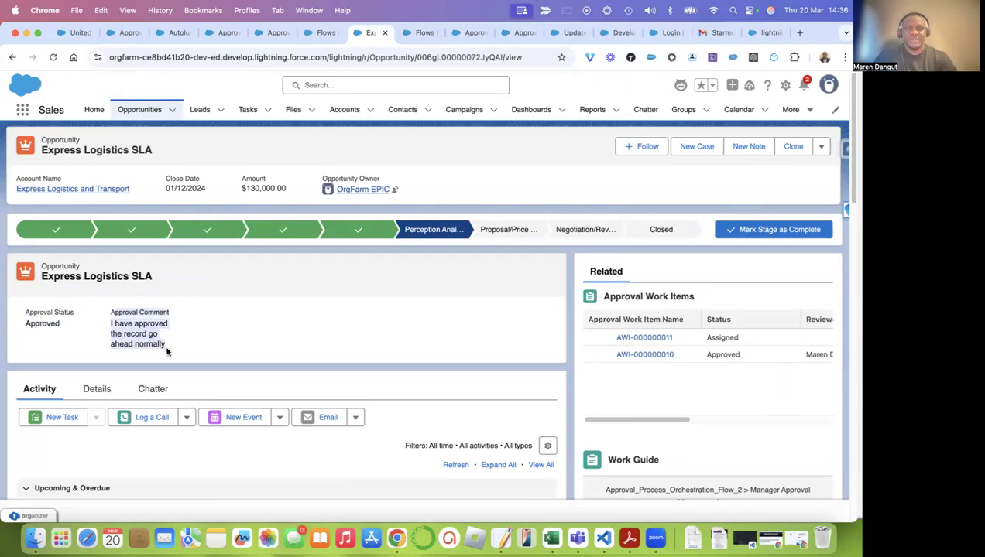
{"action": "scroll", "coordinate": [167, 352], "scroll_direction": "down", "scroll_amount": 4}
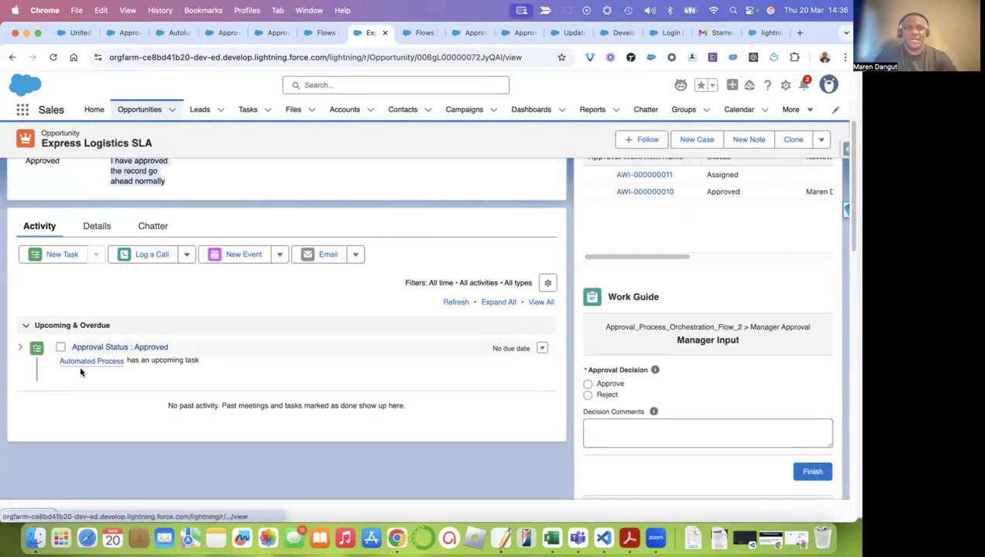
{"action": "mouse_move", "coordinate": [110, 361]}
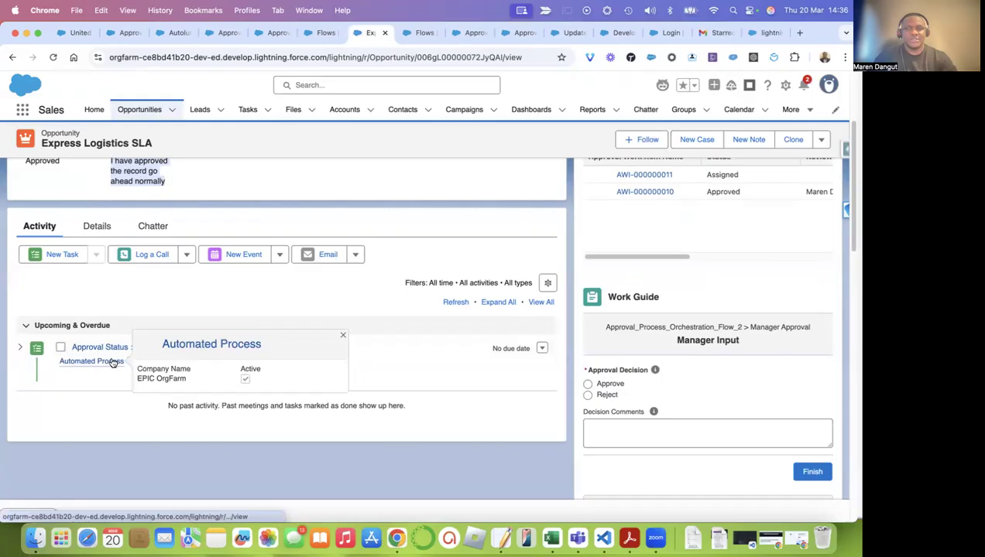
{"action": "scroll", "coordinate": [481, 354], "scroll_direction": "up", "scroll_amount": 3}
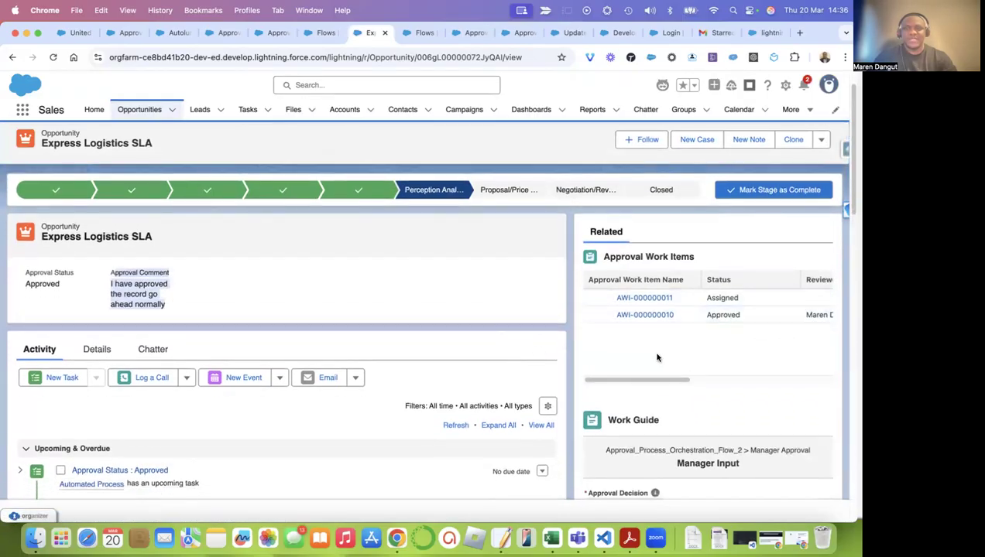
{"action": "scroll", "coordinate": [380, 346], "scroll_direction": "up", "scroll_amount": 1}
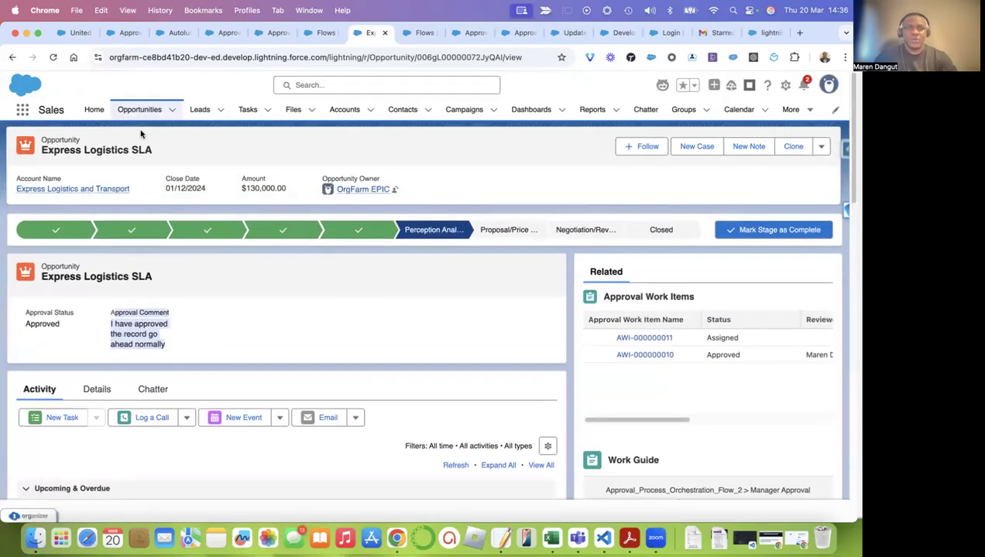
Step: Switch the opportunities list to the All Opportunities view and open the United Oil Refinery Generators record
{"action": "left_click", "coordinate": [154, 110]}
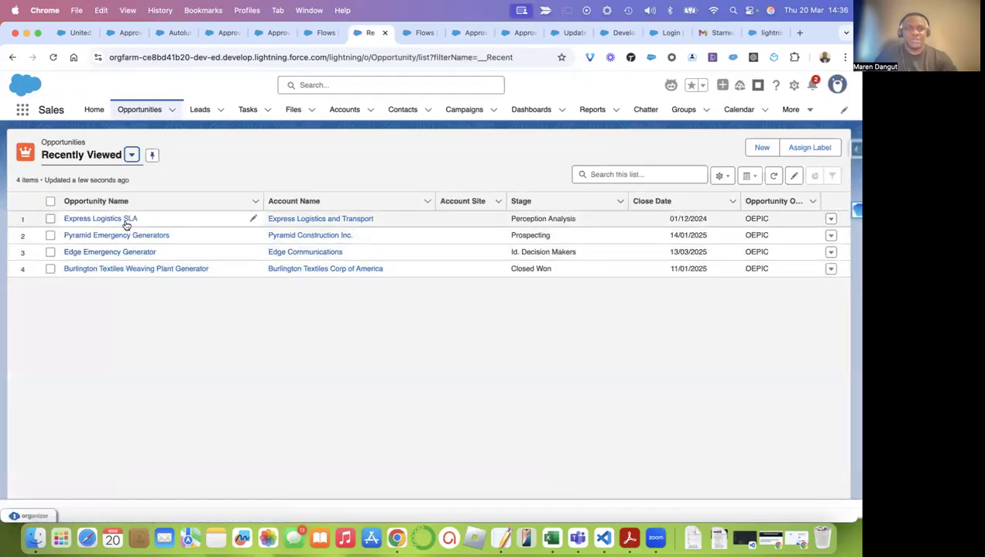
{"action": "left_click", "coordinate": [130, 156]}
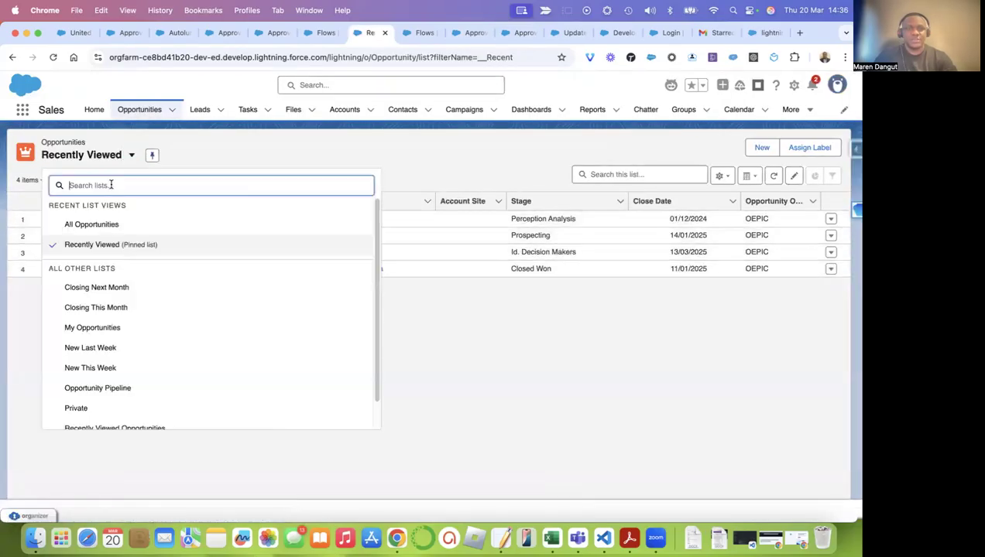
{"action": "left_click", "coordinate": [110, 232]}
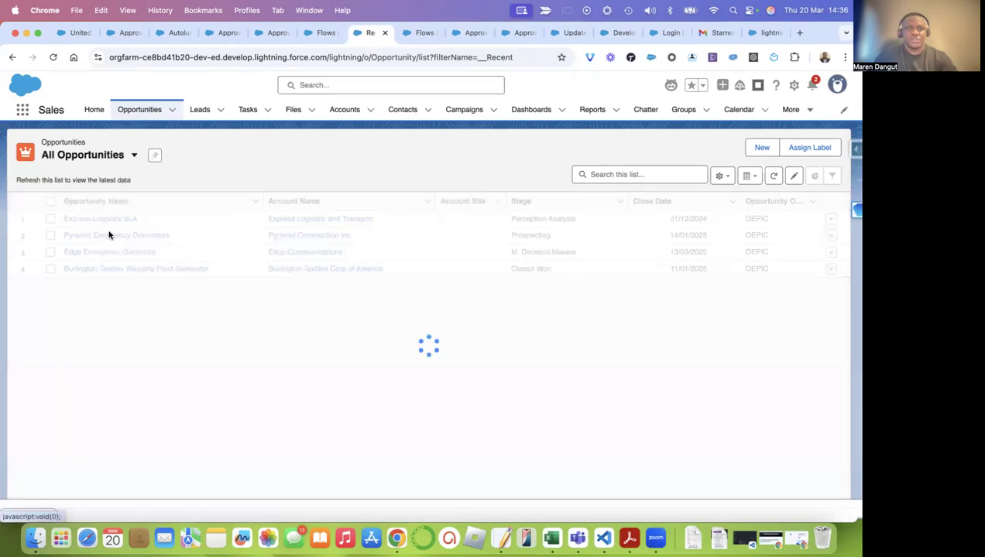
{"action": "scroll", "coordinate": [163, 391], "scroll_direction": "down", "scroll_amount": 6}
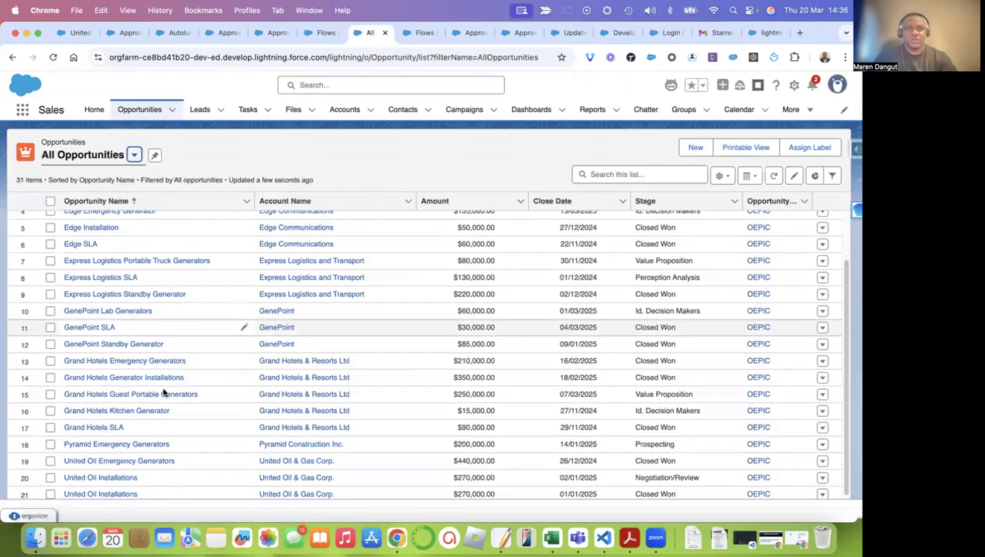
{"action": "left_click", "coordinate": [104, 393]}
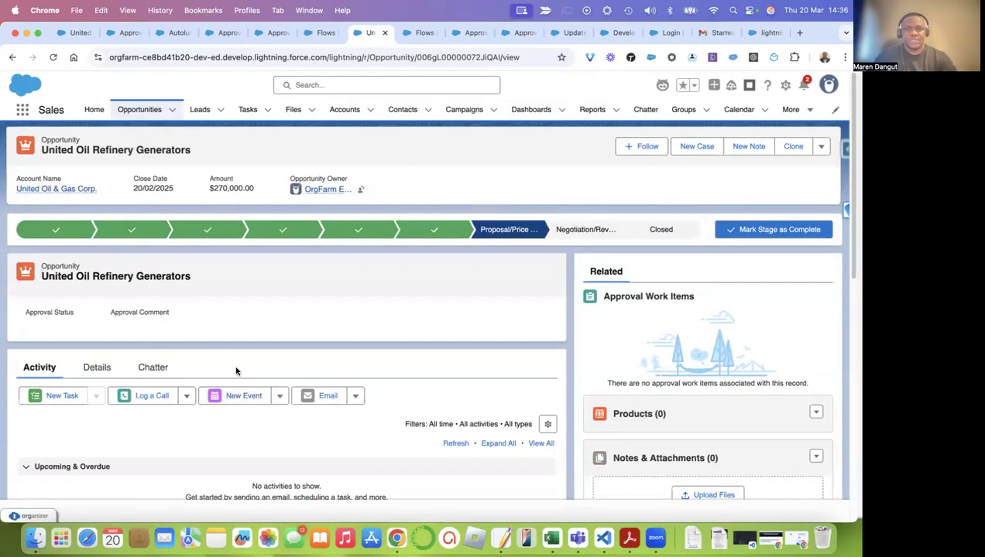
Step: Put the detail fields of the United Oil Refinery Generators opportunity into edit mode, save the record, and reload it
{"action": "left_click", "coordinate": [105, 368]}
{"action": "scroll", "coordinate": [359, 416], "scroll_direction": "down", "scroll_amount": 1}
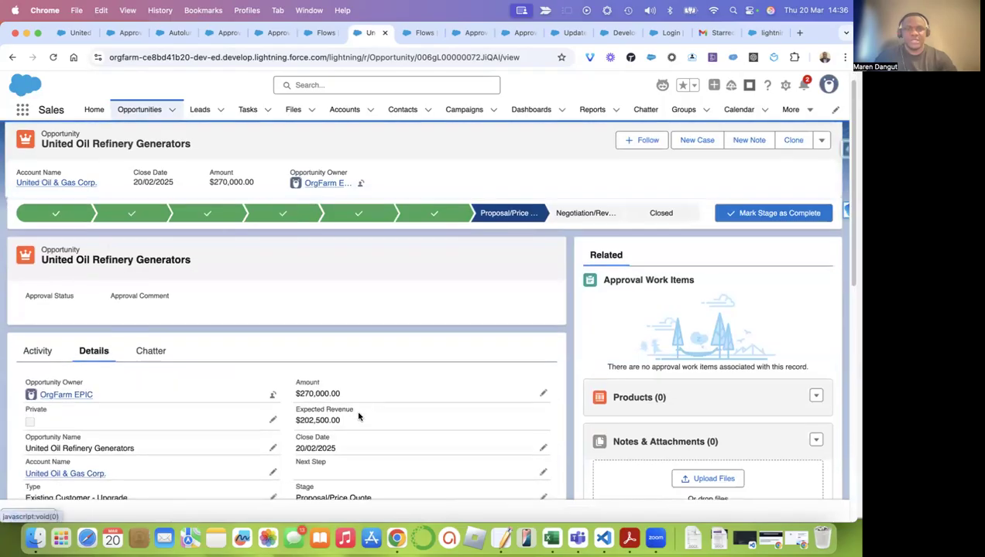
{"action": "double_click", "coordinate": [451, 385]}
{"action": "scroll", "coordinate": [356, 411], "scroll_direction": "down", "scroll_amount": 5}
{"action": "left_click", "coordinate": [309, 485]}
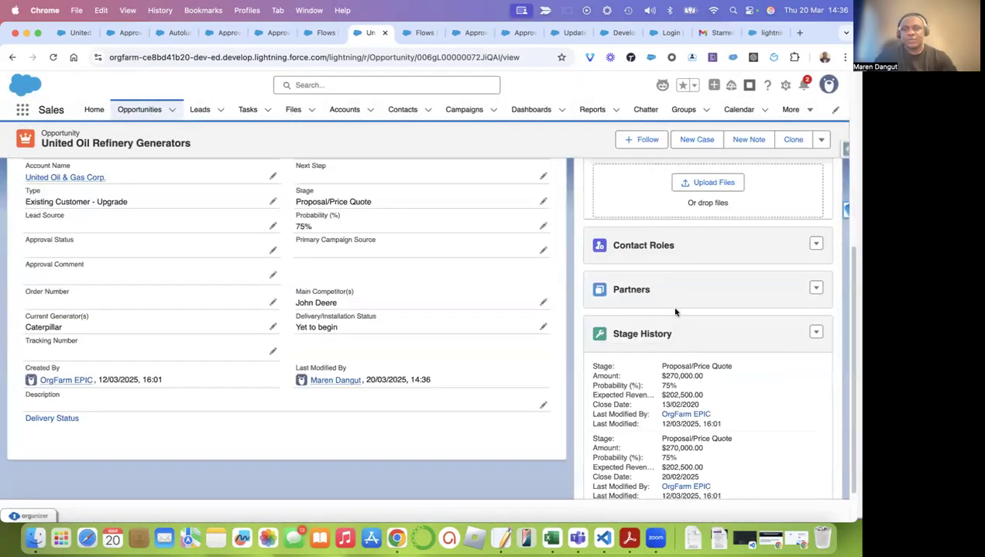
{"action": "scroll", "coordinate": [674, 314], "scroll_direction": "up", "scroll_amount": 10}
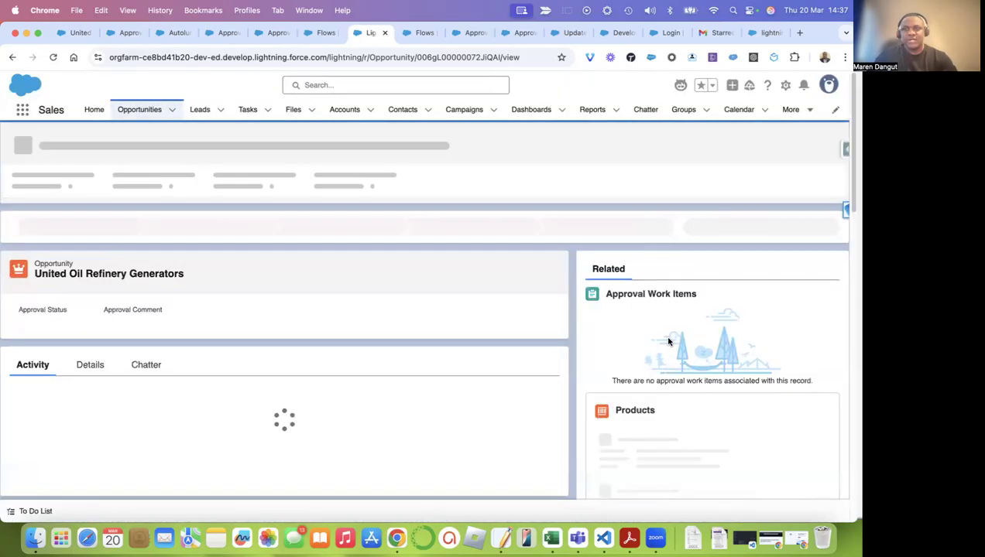
Step: Reject the Manager Input work item of United Oil Refinery Generators with the comment "This record is rejected" and submit the decision
{"action": "scroll", "coordinate": [658, 395], "scroll_direction": "down", "scroll_amount": 3}
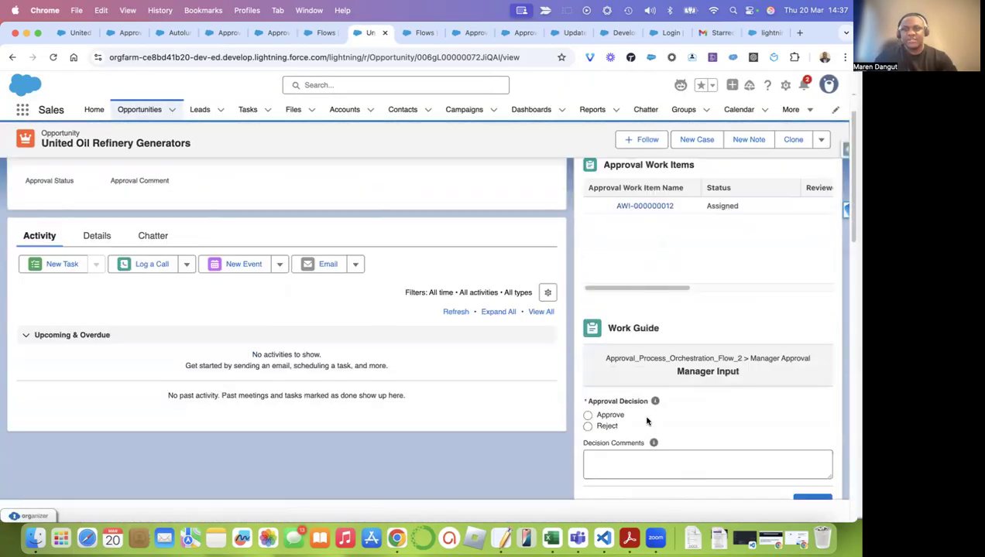
{"action": "left_click", "coordinate": [602, 426]}
{"action": "left_click", "coordinate": [617, 463]}
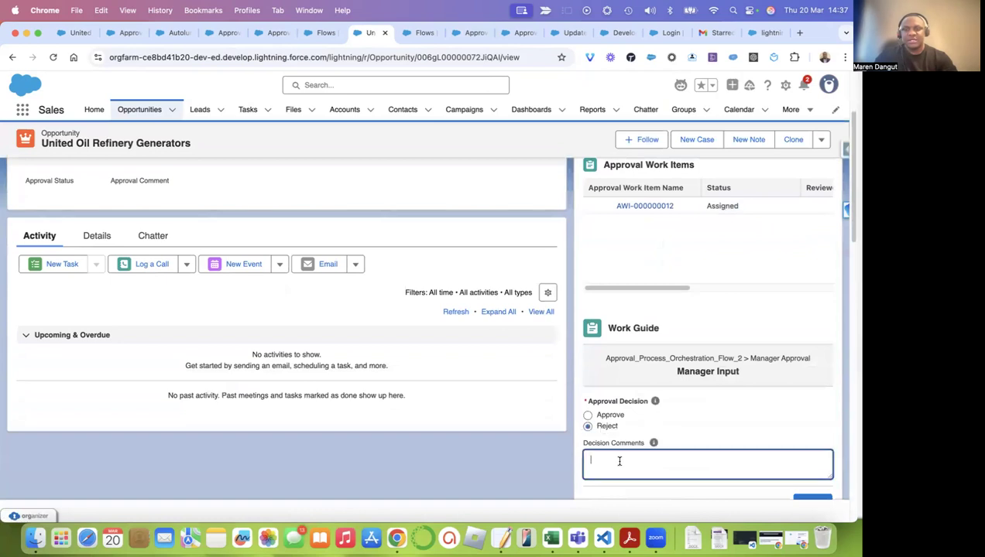
{"action": "type", "text": "This record"}
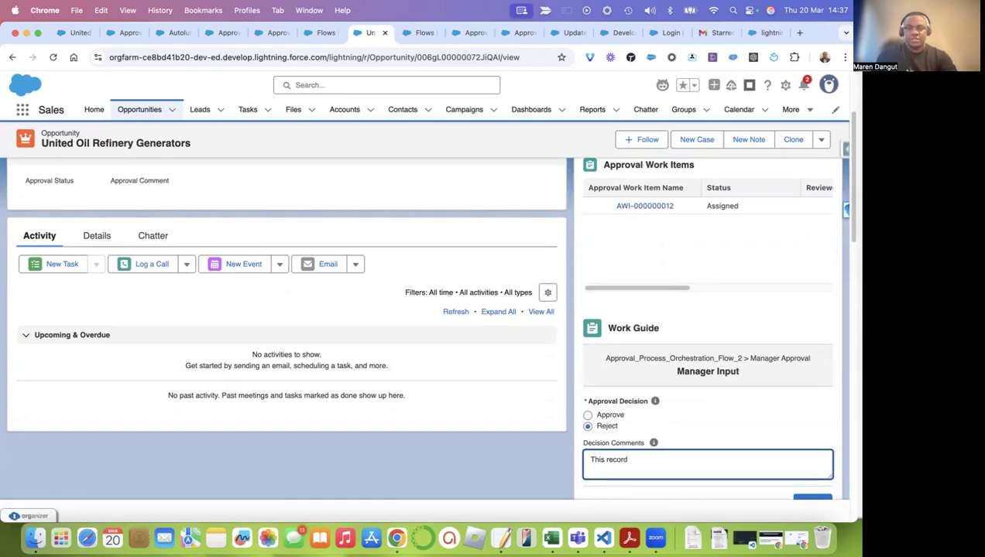
{"action": "type", "text": " is rejected"}
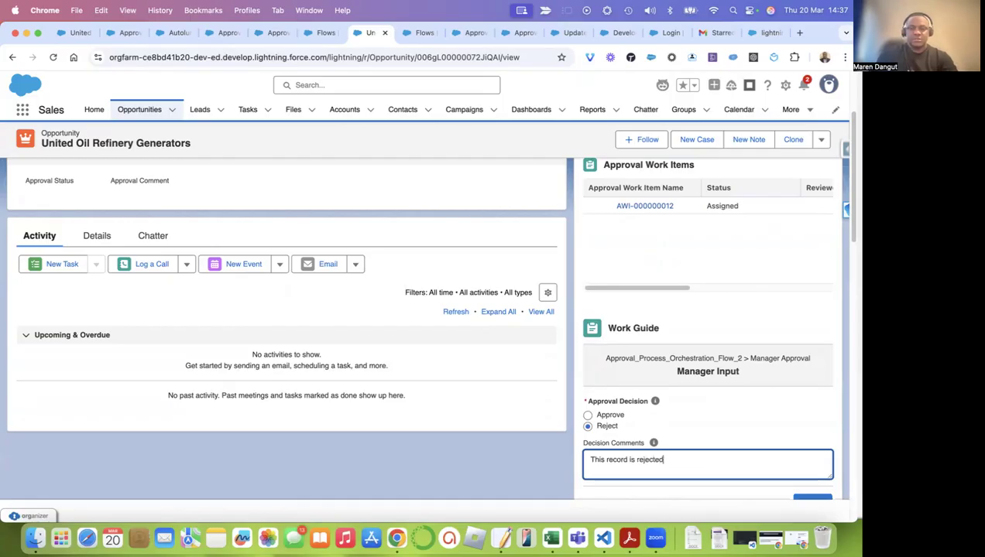
{"action": "scroll", "coordinate": [735, 465], "scroll_direction": "down", "scroll_amount": 4}
{"action": "scroll", "coordinate": [805, 267], "scroll_direction": "up", "scroll_amount": 3}
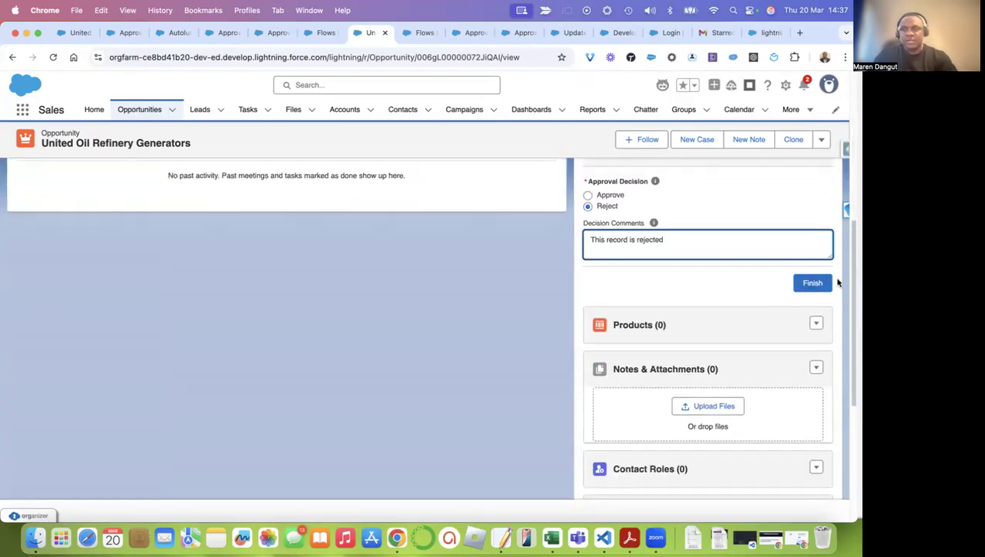
{"action": "left_click", "coordinate": [810, 284]}
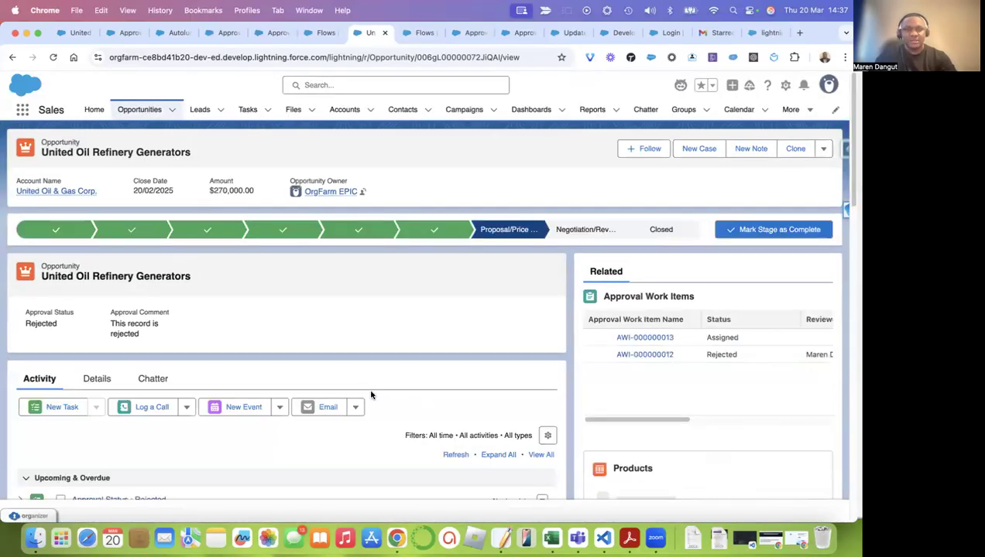
Step: Check the opportunity's Approval Status and Approval Comment, its automatically created task's details, and its approval work items
{"action": "left_click_drag", "start_coordinate": [59, 326], "coordinate": [27, 308]}
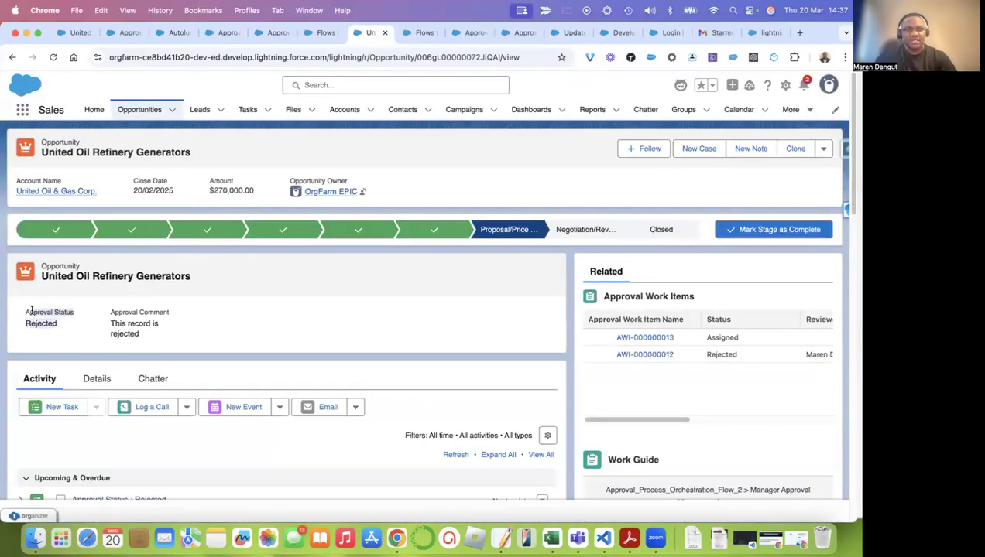
{"action": "left_click_drag", "start_coordinate": [151, 339], "coordinate": [154, 348]}
{"action": "scroll", "coordinate": [154, 348], "scroll_direction": "down", "scroll_amount": 3}
{"action": "mouse_move", "coordinate": [123, 412]}
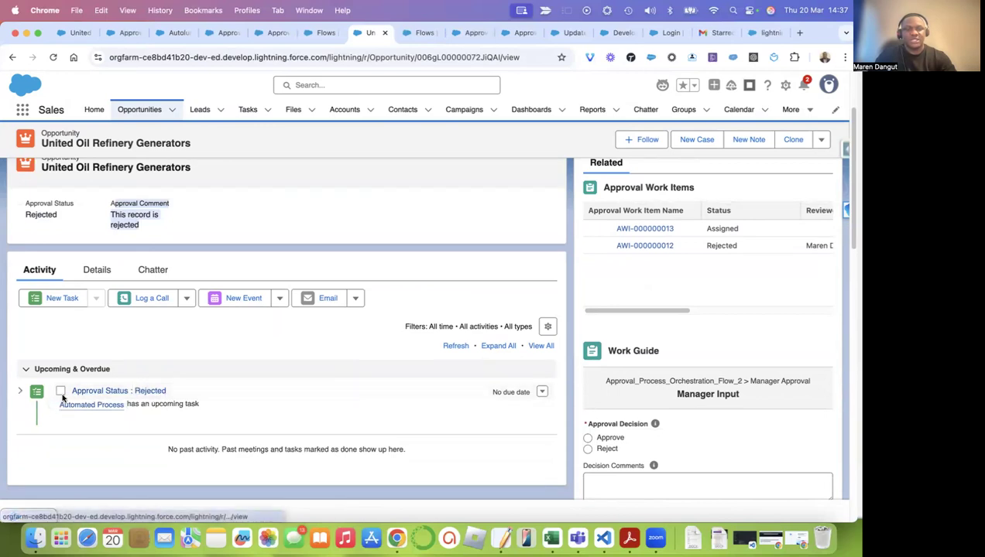
{"action": "left_click", "coordinate": [107, 392]}
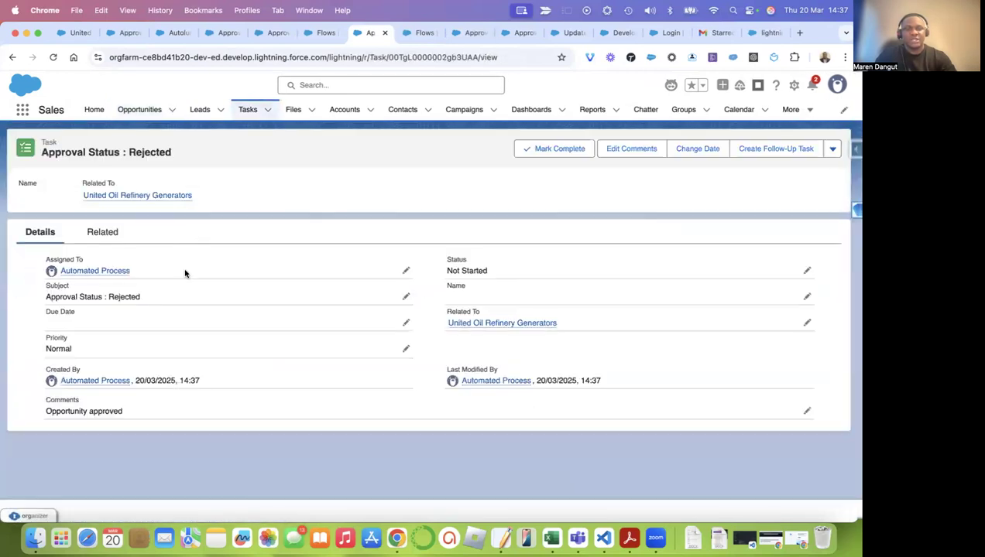
{"action": "left_click_drag", "start_coordinate": [46, 292], "coordinate": [107, 307]}
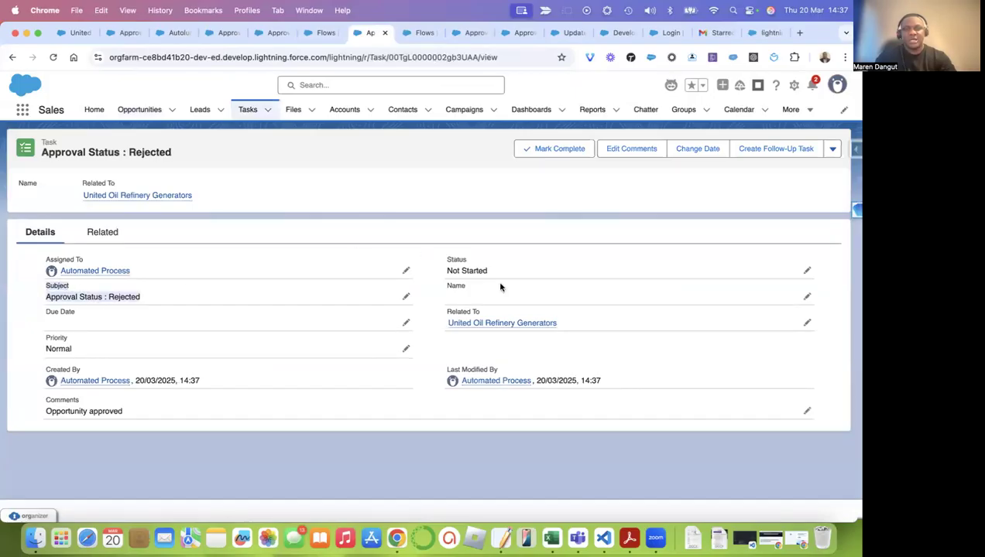
{"action": "mouse_move", "coordinate": [525, 329]}
{"action": "left_click", "coordinate": [14, 59]}
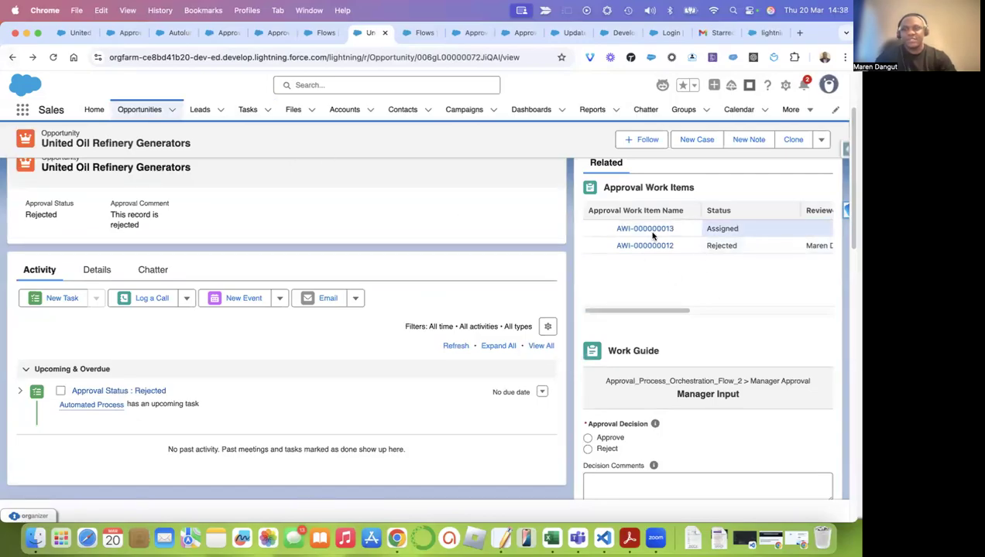
{"action": "scroll", "coordinate": [629, 229], "scroll_direction": "up", "scroll_amount": 1}
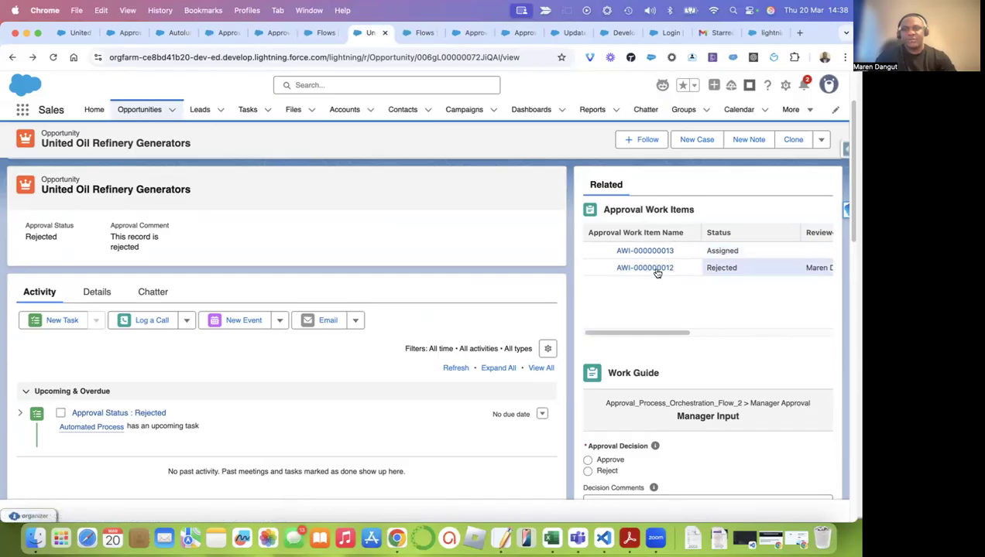
Step: Find and open the Approvals app, and dismiss the Field Service Setup promotion
{"action": "left_click", "coordinate": [23, 111]}
{"action": "type", "text": "app"}
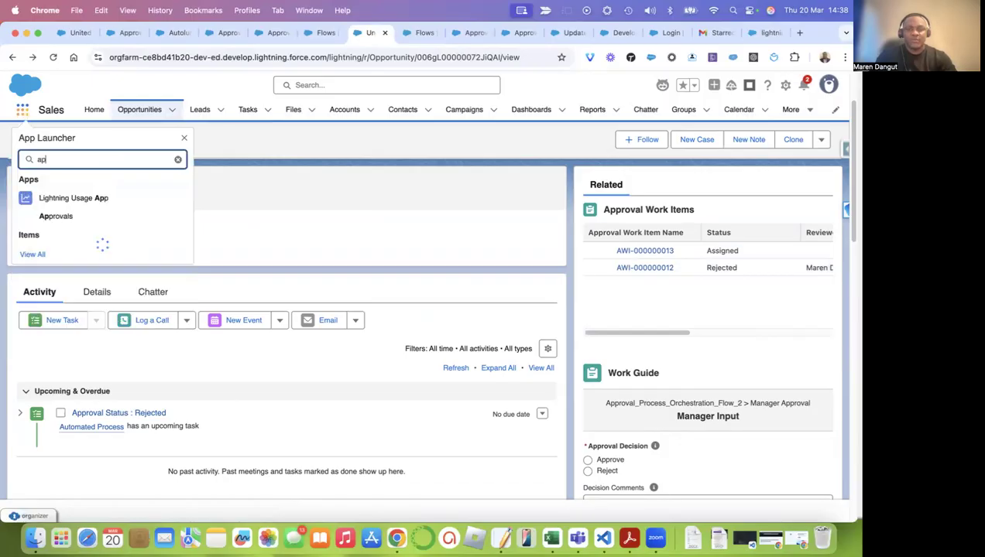
{"action": "left_click", "coordinate": [43, 219]}
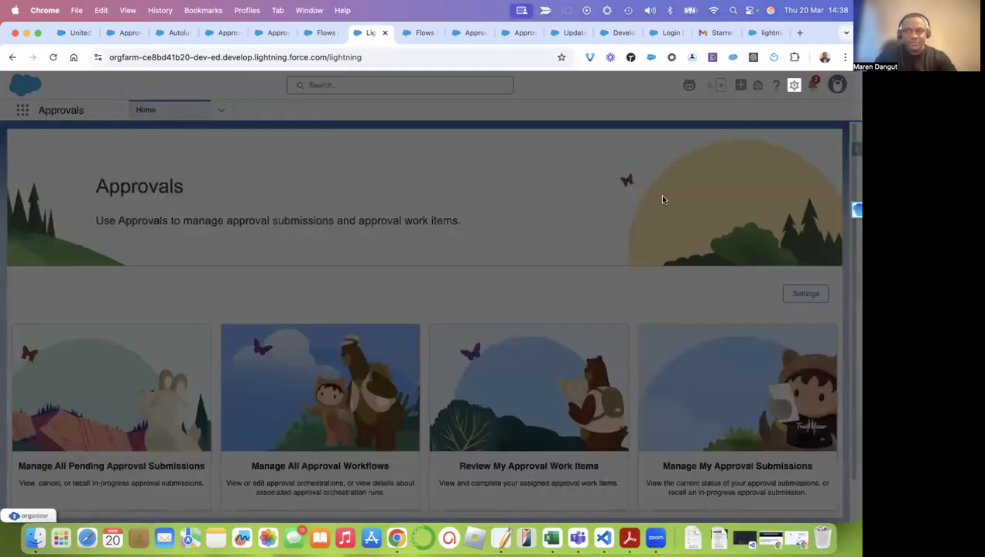
{"action": "scroll", "coordinate": [630, 256], "scroll_direction": "down", "scroll_amount": 2}
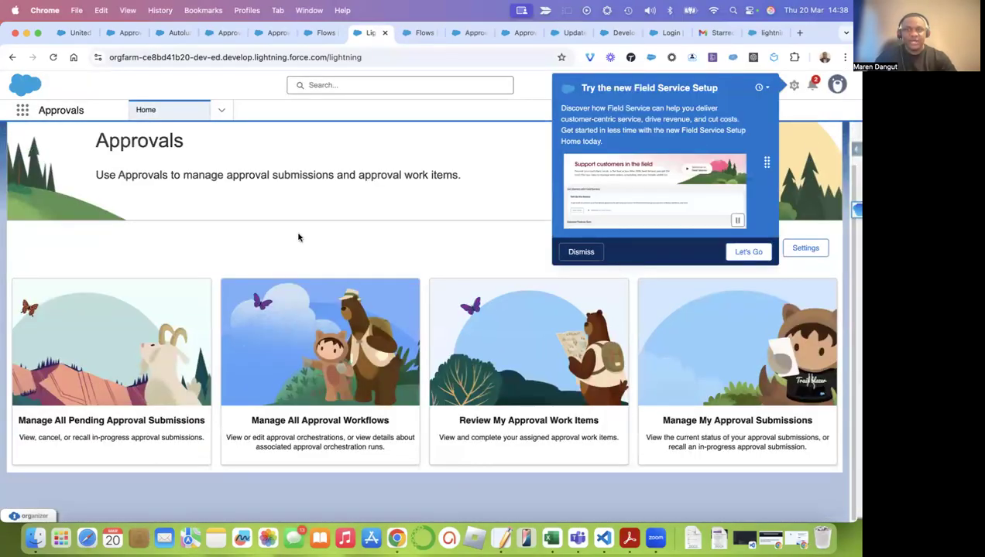
{"action": "left_click", "coordinate": [580, 252]}
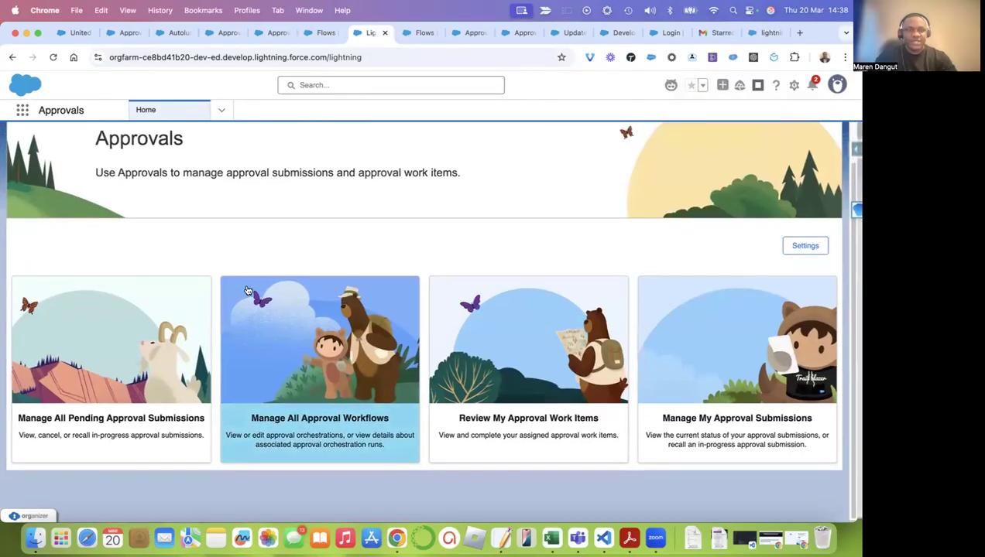
Step: Review all pending approval submissions and the details of the first Burlington Textiles Weaving Plant Generator submission
{"action": "left_click", "coordinate": [155, 431]}
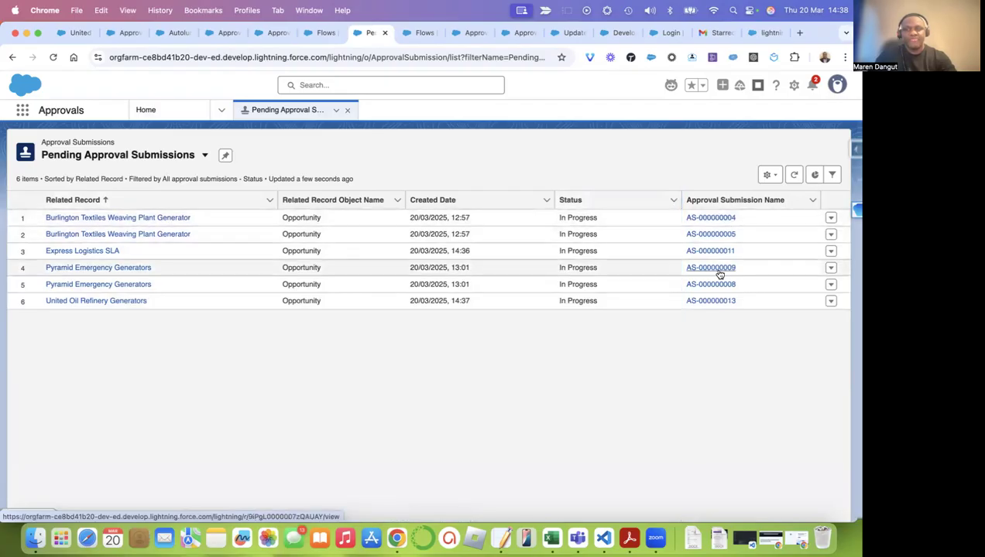
{"action": "left_click", "coordinate": [708, 220]}
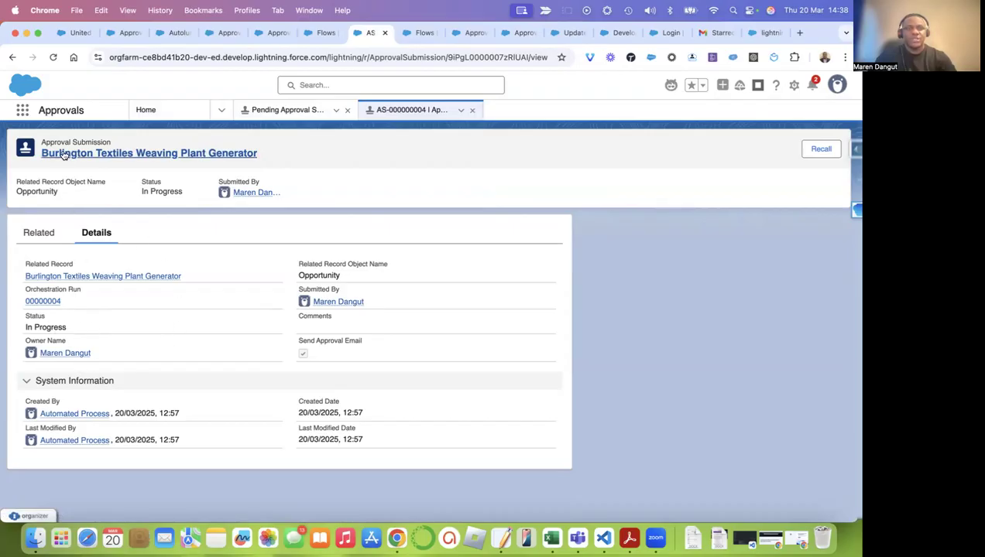
{"action": "left_click", "coordinate": [11, 59]}
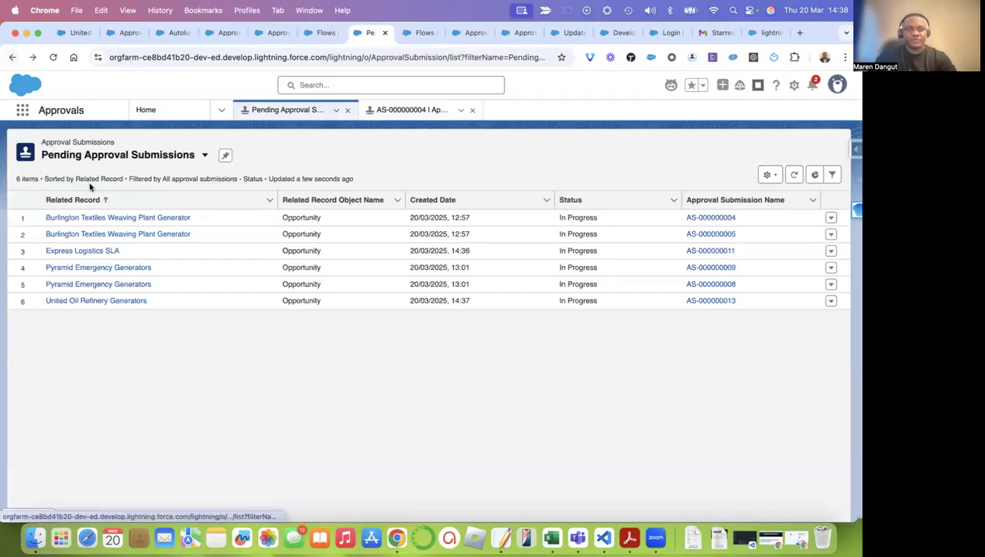
{"action": "left_click", "coordinate": [12, 58]}
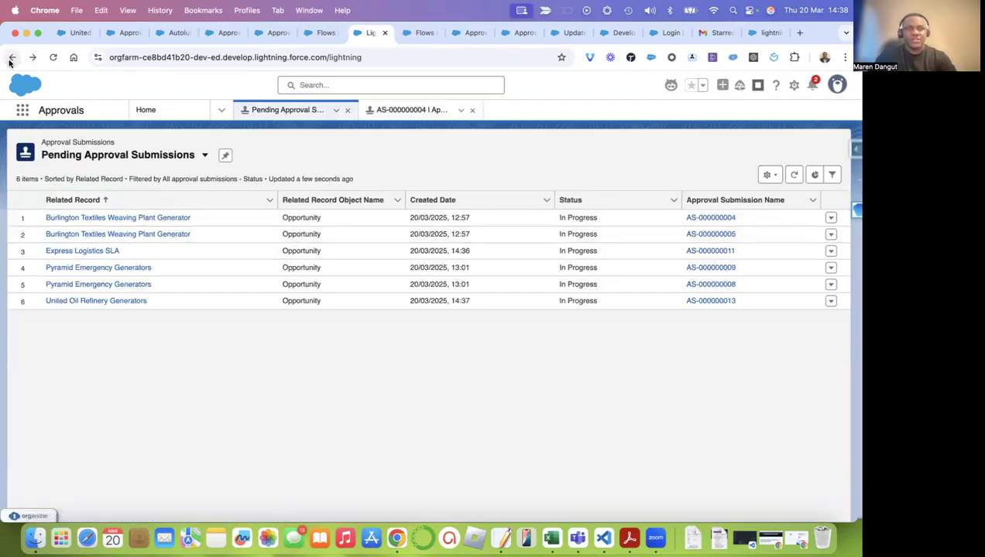
Step: From the Approvals home page, inspect the runs and versions of the Approval Process (Orchestration) Flow 2 workflow
{"action": "left_click", "coordinate": [151, 110]}
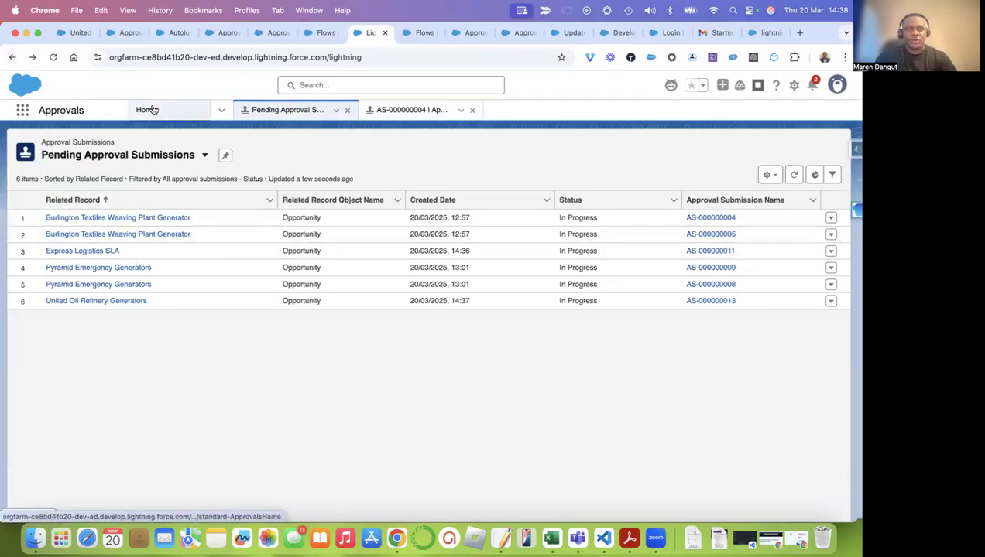
{"action": "scroll", "coordinate": [302, 424], "scroll_direction": "down", "scroll_amount": 1}
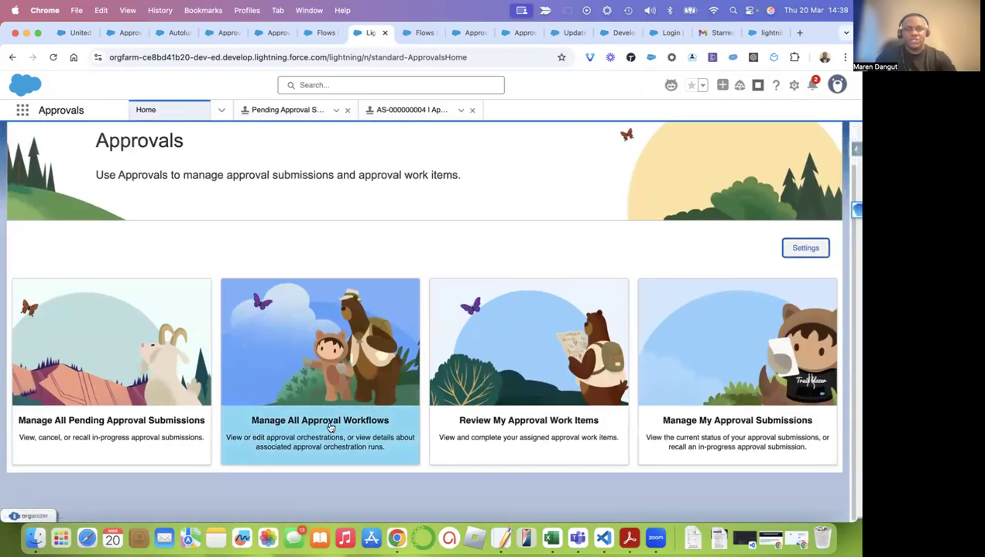
{"action": "left_click", "coordinate": [359, 419]}
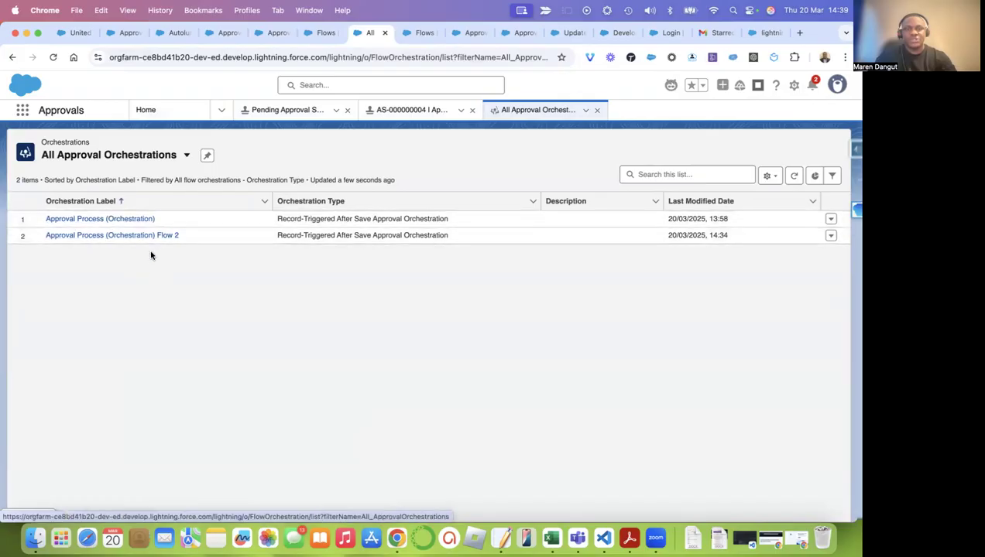
{"action": "left_click", "coordinate": [109, 236]}
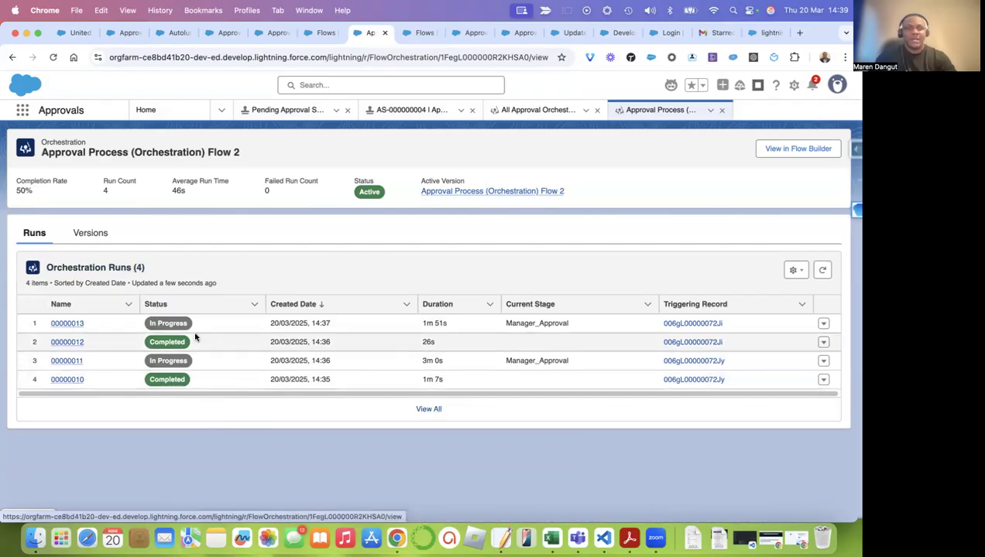
{"action": "left_click", "coordinate": [91, 233]}
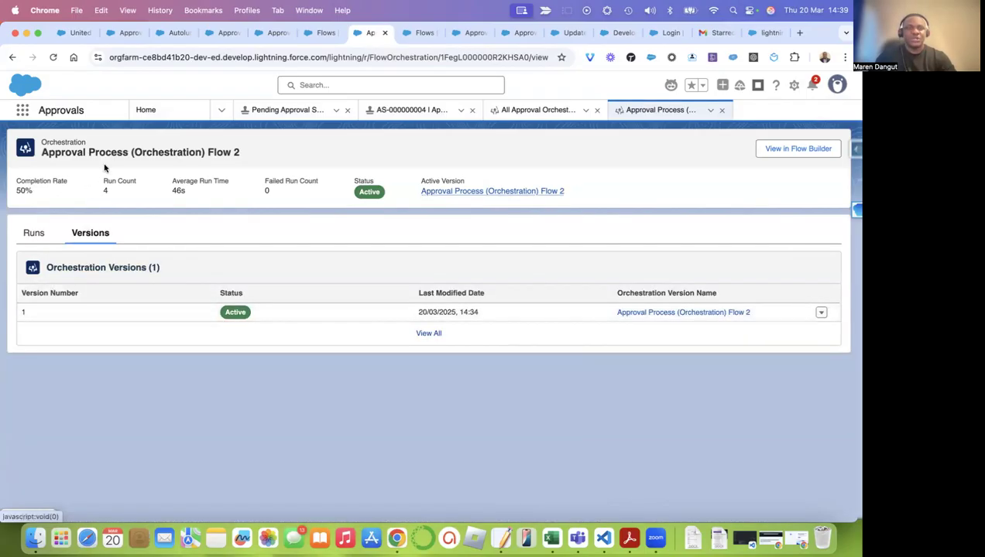
Step: Reject the first Burlington Textiles Weaving Plant Generator item in the assigned approval work items with the comment "Rejected"
{"action": "left_click", "coordinate": [145, 109]}
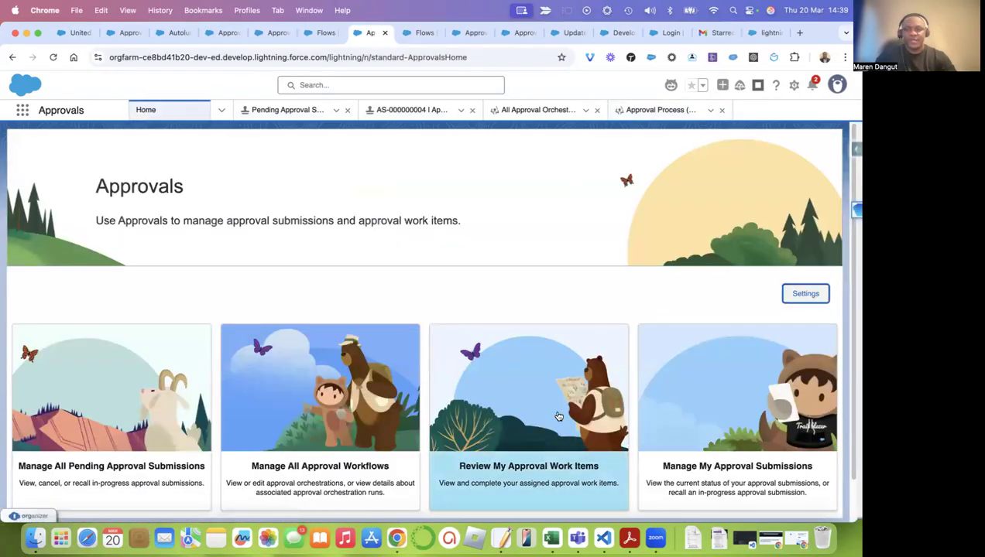
{"action": "left_click", "coordinate": [555, 455]}
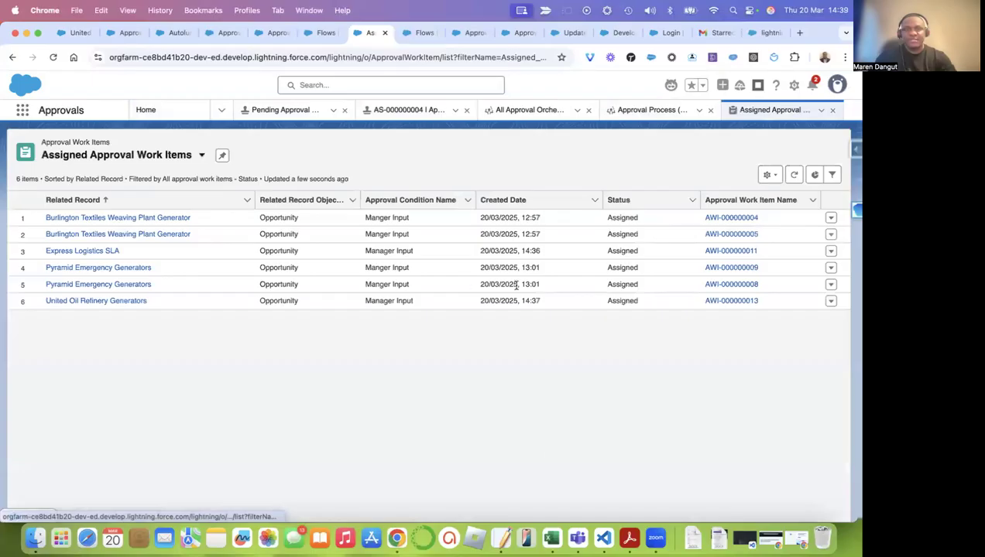
{"action": "left_click", "coordinate": [830, 218]}
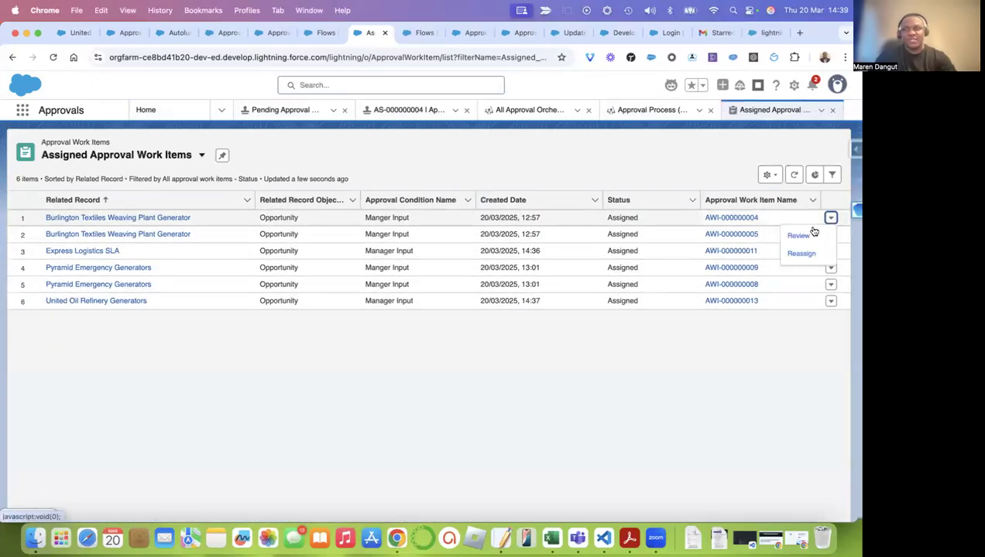
{"action": "left_click", "coordinate": [794, 238]}
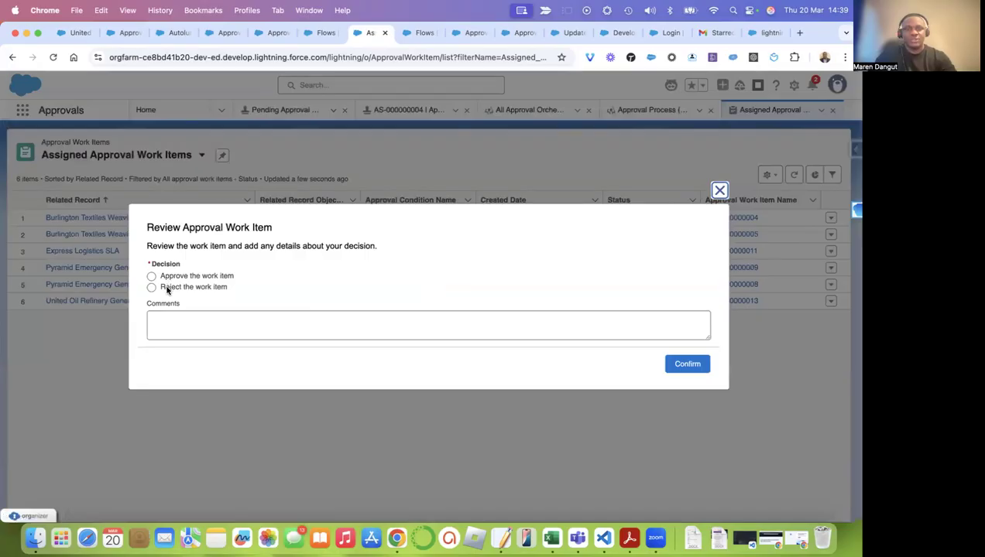
{"action": "left_click", "coordinate": [226, 333]}
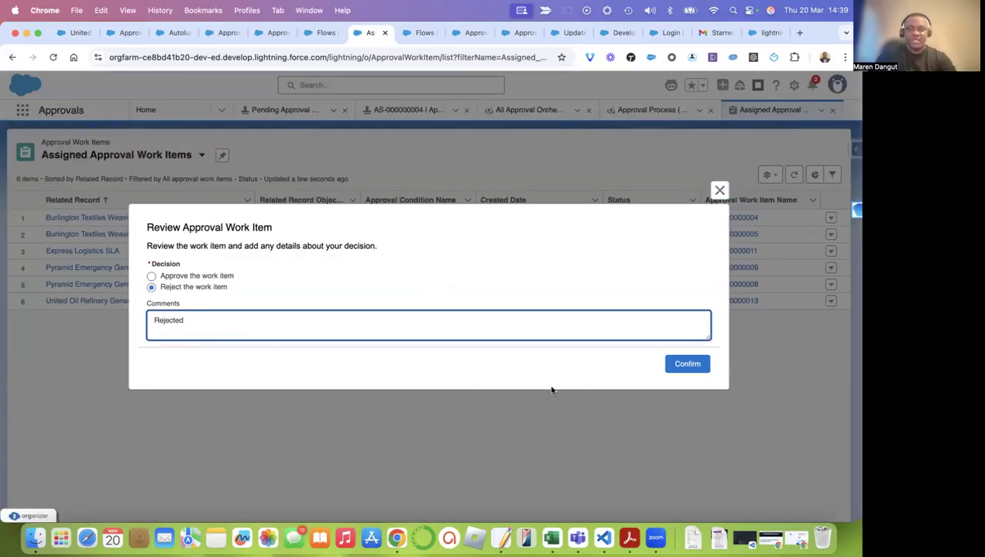
{"action": "left_click", "coordinate": [670, 363]}
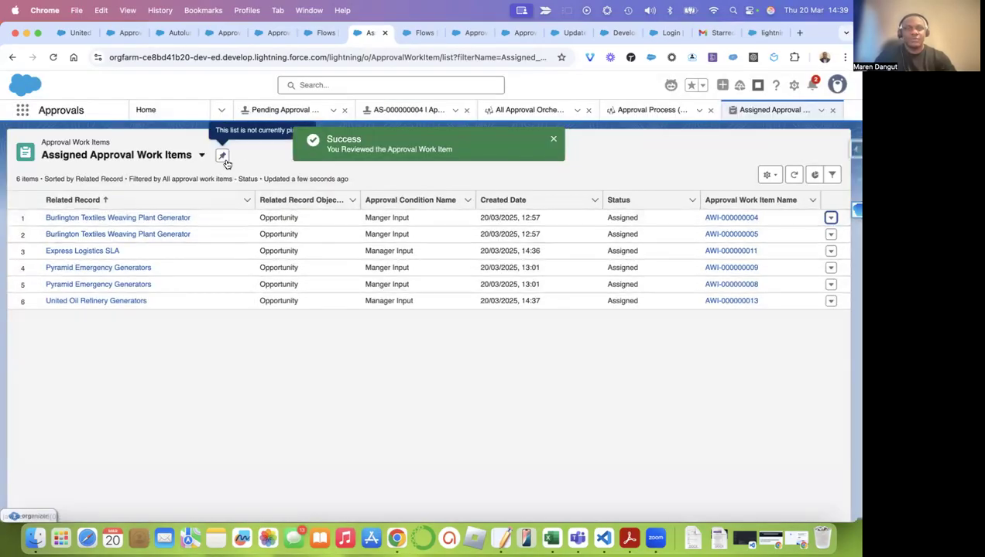
Step: Review your own approval submissions and examine the first Burlington Textiles Weaving Plant Generator submission's details and related work items
{"action": "left_click", "coordinate": [146, 110]}
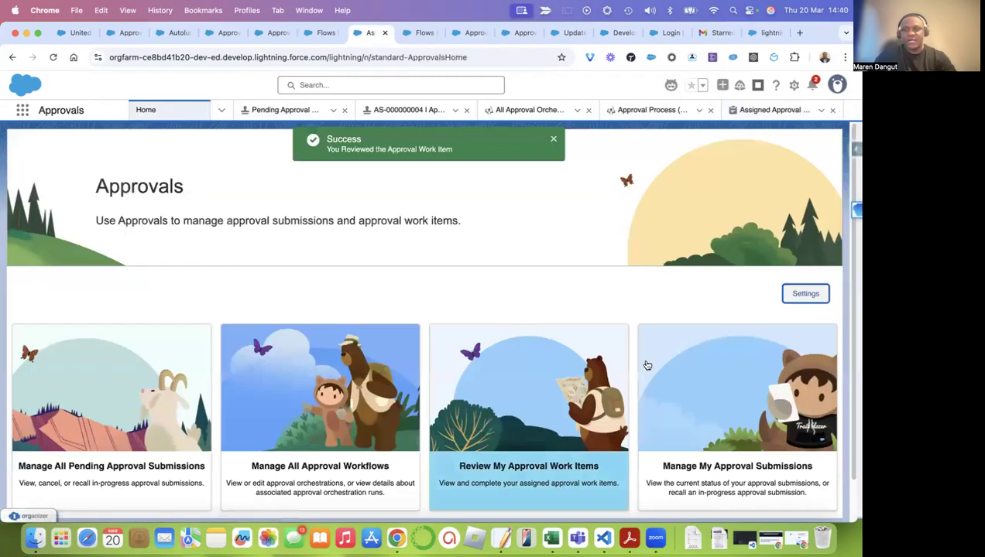
{"action": "left_click", "coordinate": [725, 422]}
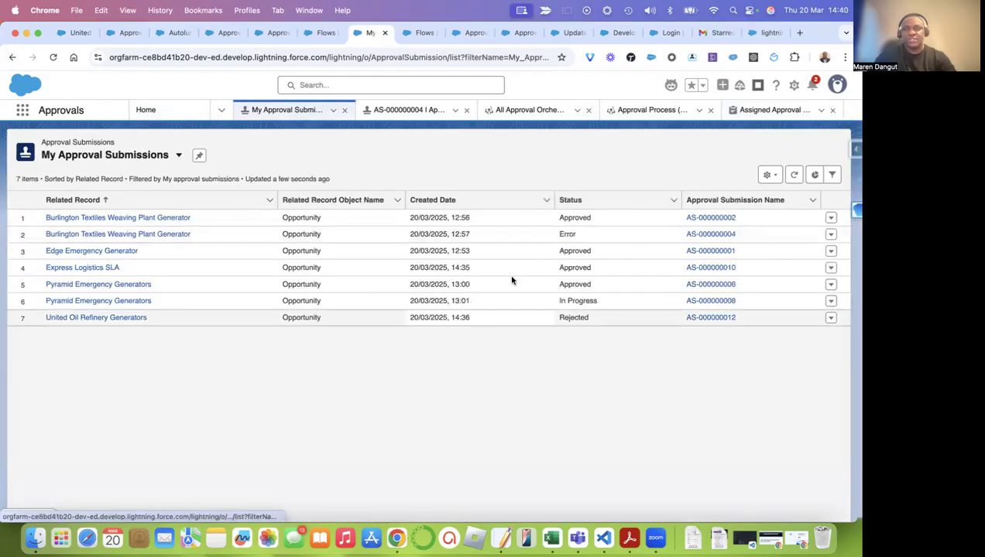
{"action": "left_click", "coordinate": [717, 217]}
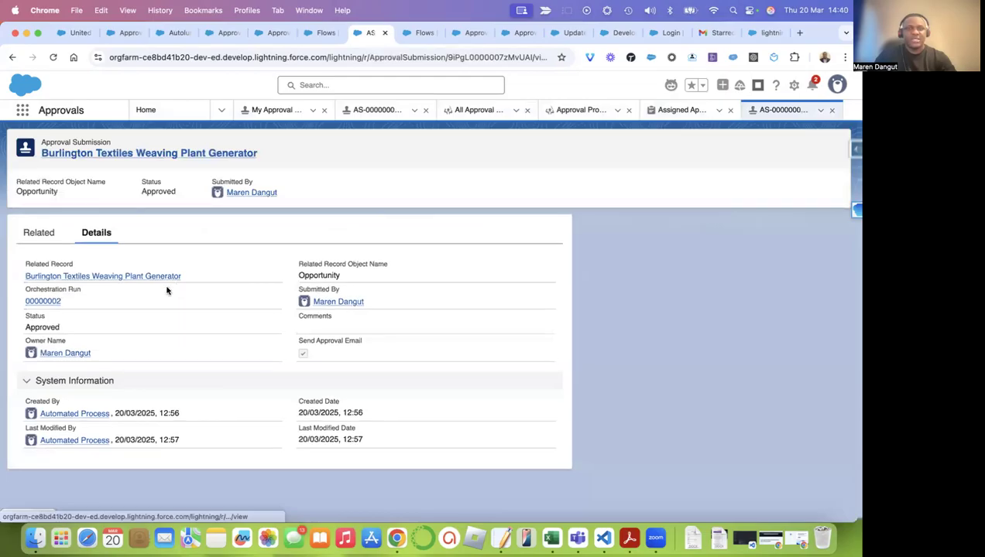
{"action": "left_click", "coordinate": [39, 227]}
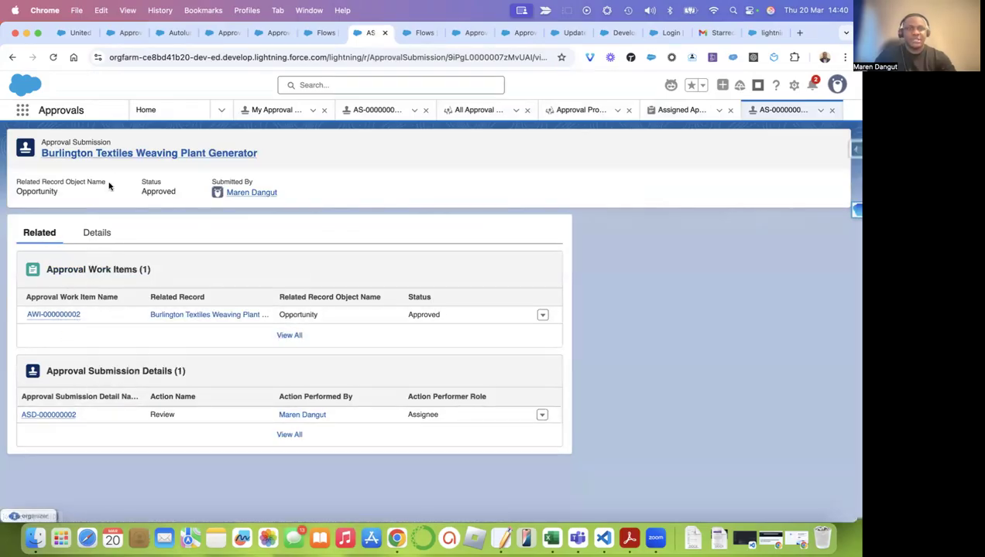
Step: From the Approvals home page, review the pending approval submissions and examine the related work items of the Burlington Textiles Weaving Plant Generator submission
{"action": "left_click", "coordinate": [131, 110]}
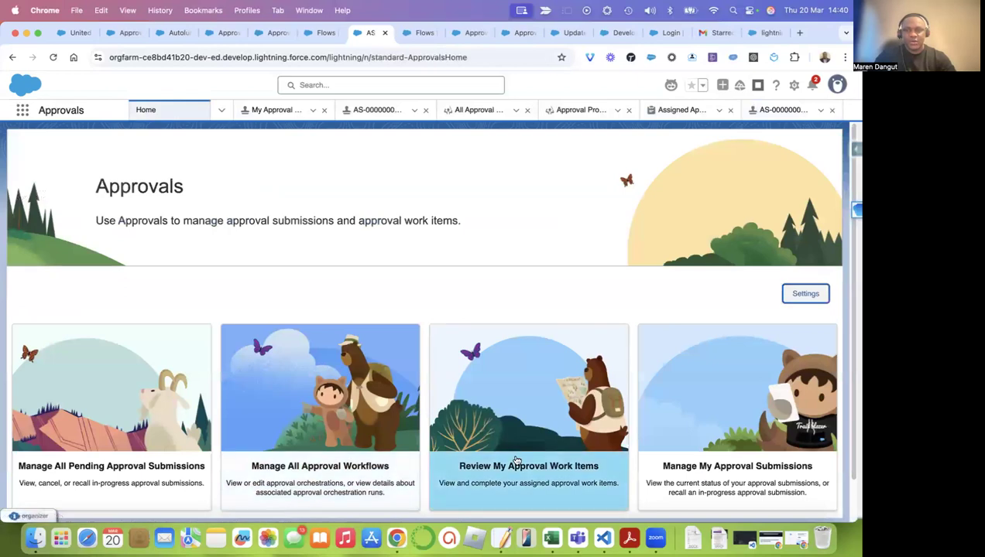
{"action": "scroll", "coordinate": [516, 461], "scroll_direction": "down", "scroll_amount": 1}
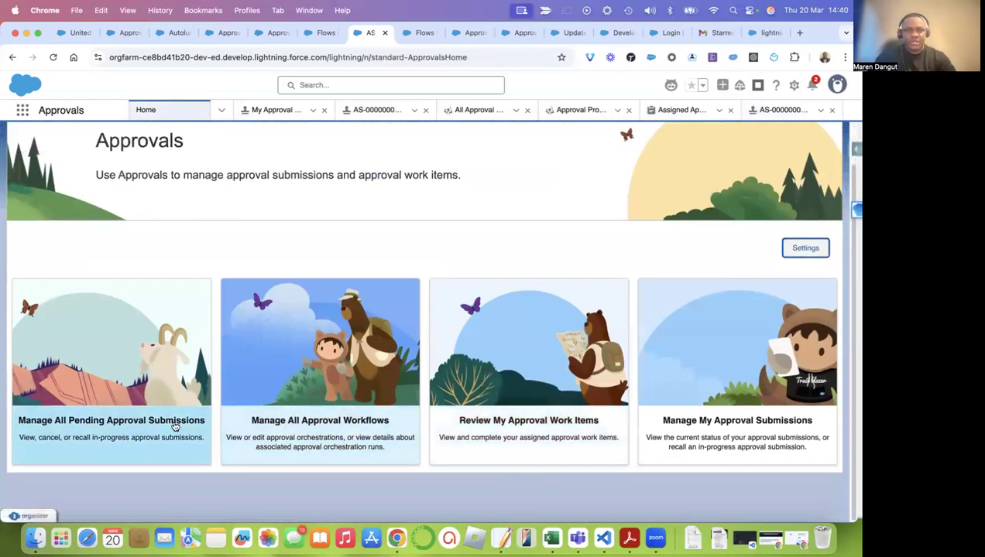
{"action": "left_click", "coordinate": [144, 421]}
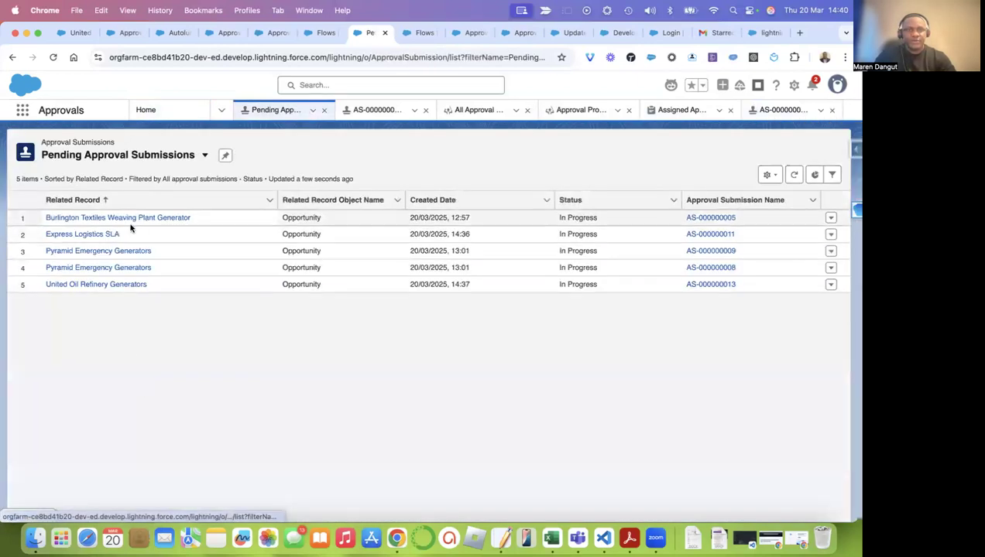
{"action": "left_click", "coordinate": [696, 220]}
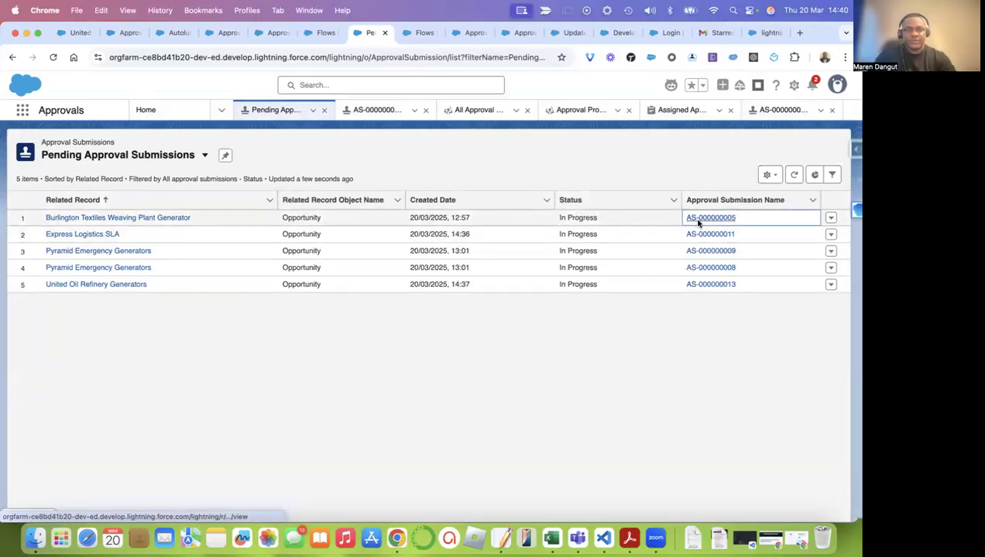
{"action": "left_click", "coordinate": [43, 242]}
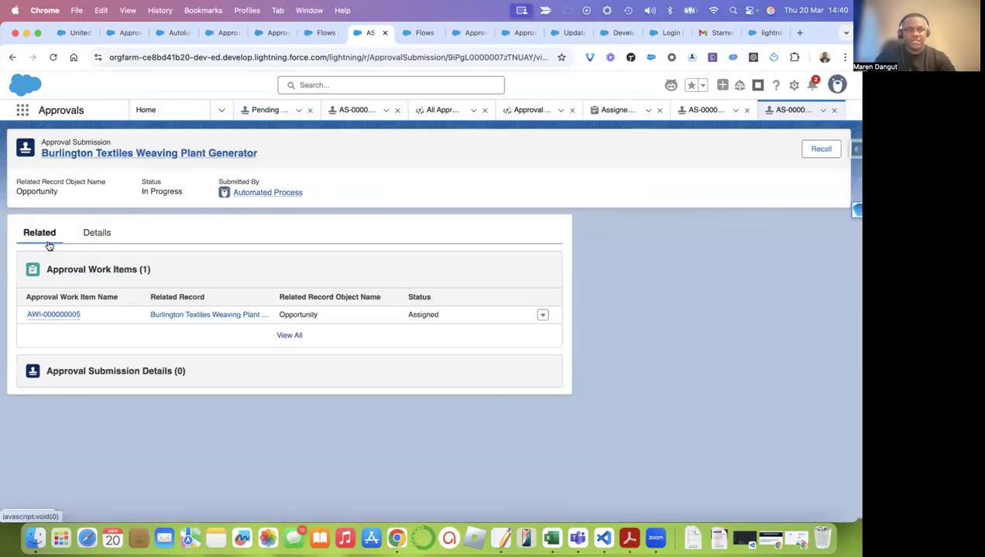
{"action": "mouse_move", "coordinate": [53, 314]}
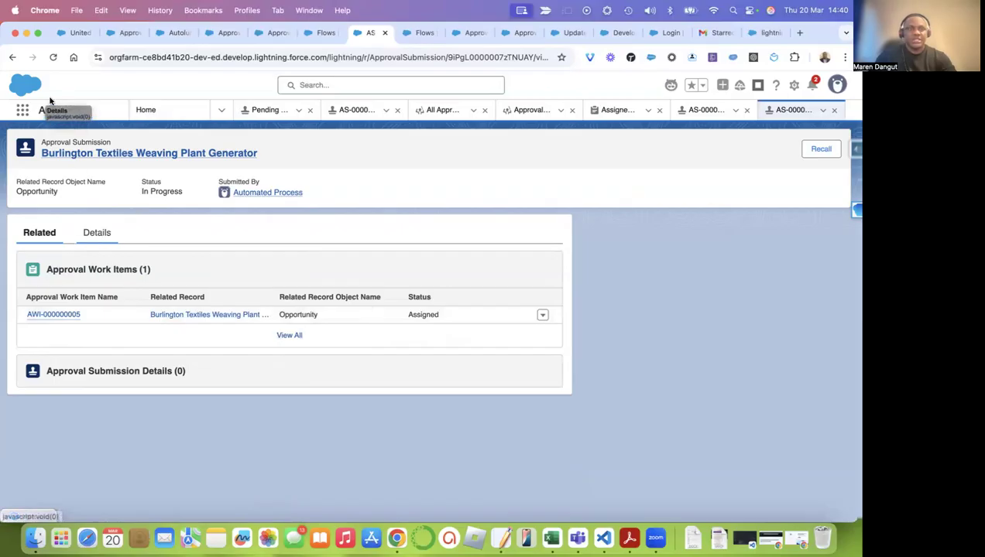
Step: Check the orchestration runs of the Approval Process (Orchestration) Flow 2 workflow and return to the Approvals home page
{"action": "left_click", "coordinate": [146, 110]}
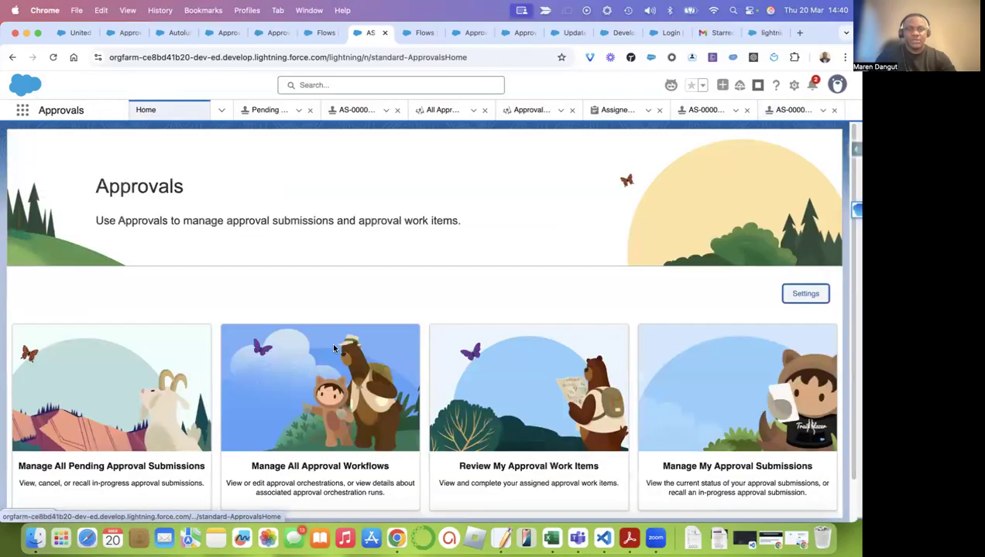
{"action": "left_click", "coordinate": [347, 466]}
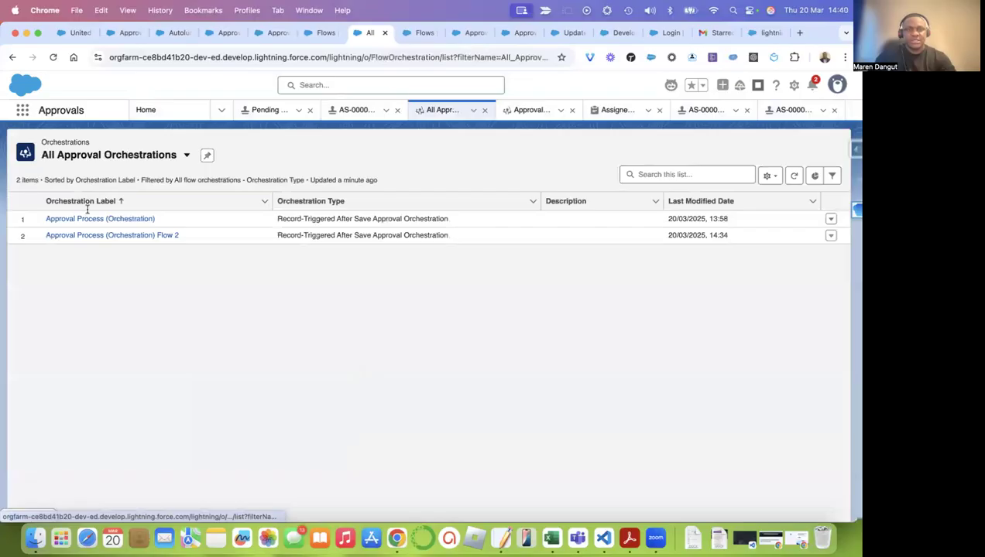
{"action": "left_click", "coordinate": [109, 234]}
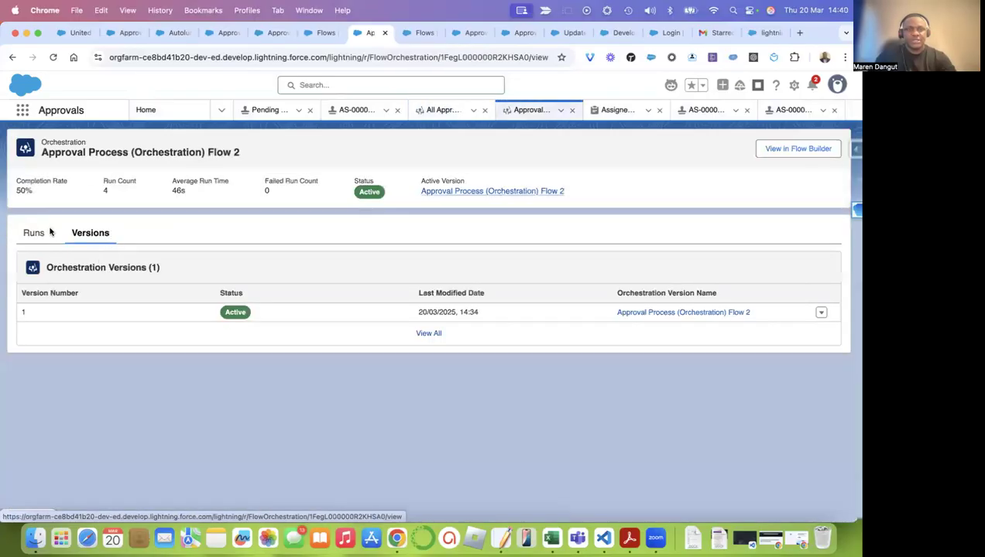
{"action": "left_click", "coordinate": [35, 233]}
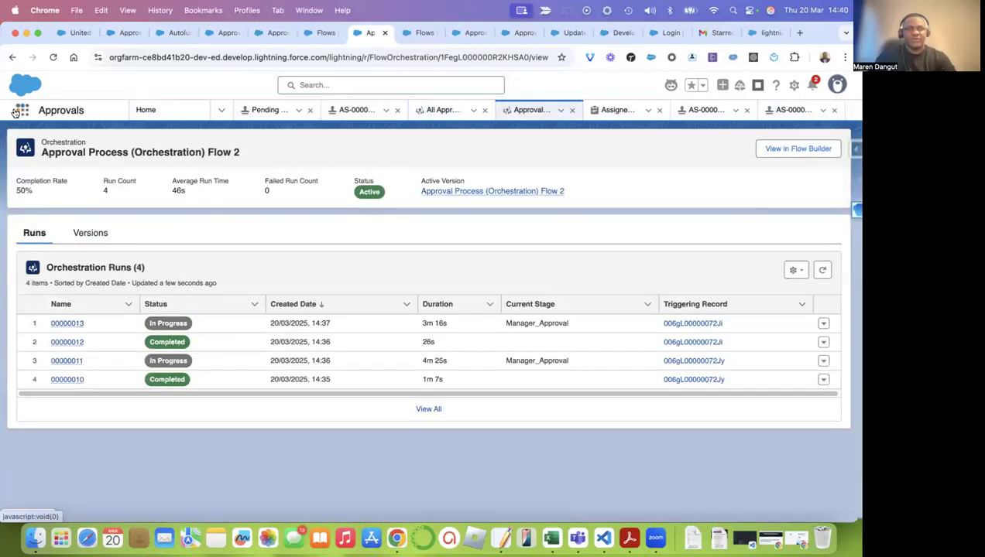
{"action": "left_click", "coordinate": [13, 58]}
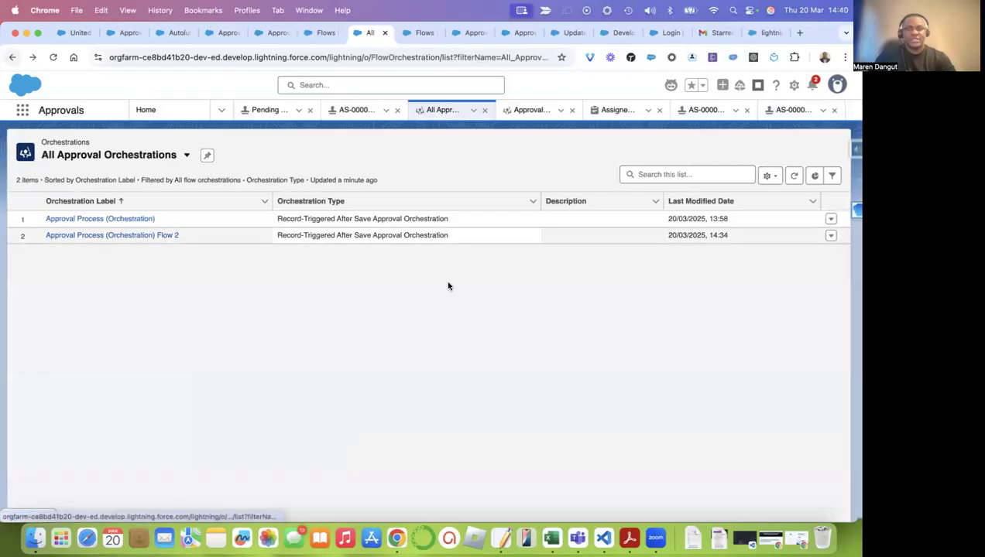
{"action": "left_click", "coordinate": [13, 58]}
{"action": "scroll", "coordinate": [774, 428], "scroll_direction": "down", "scroll_amount": 1}
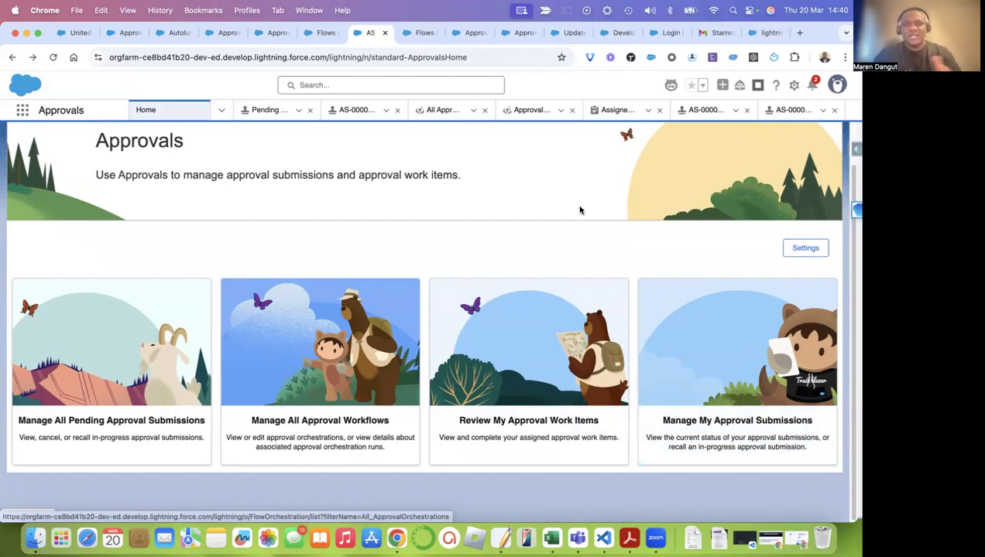
Step: Switch back to the Approval Process (Orchestration) Flow 2 orchestration in Flow Builder
{"action": "left_click", "coordinate": [423, 37]}
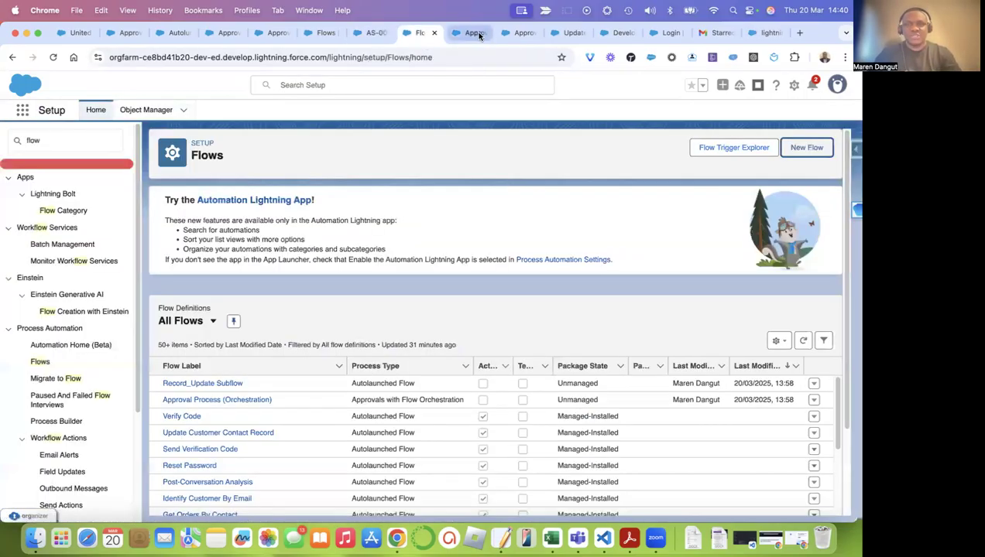
{"action": "left_click", "coordinate": [473, 34]}
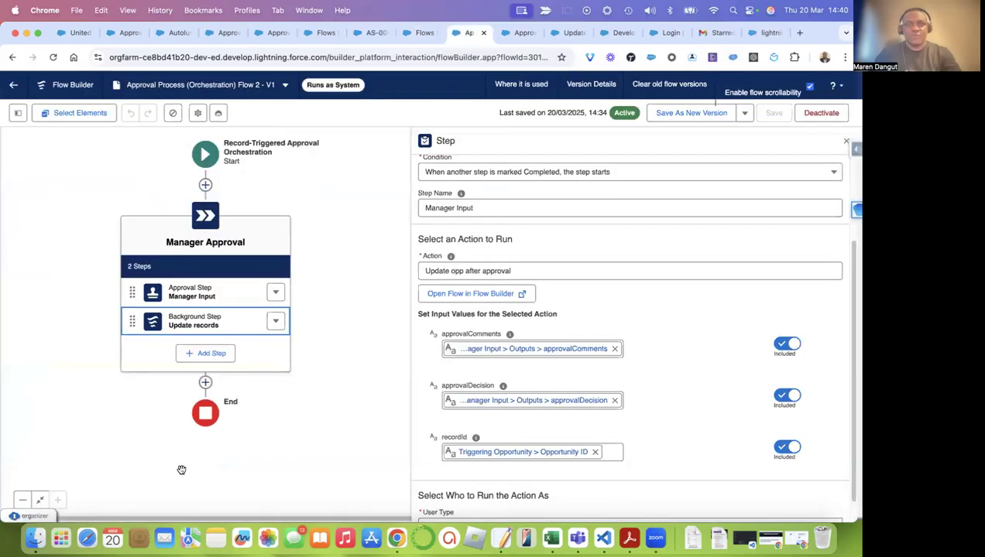